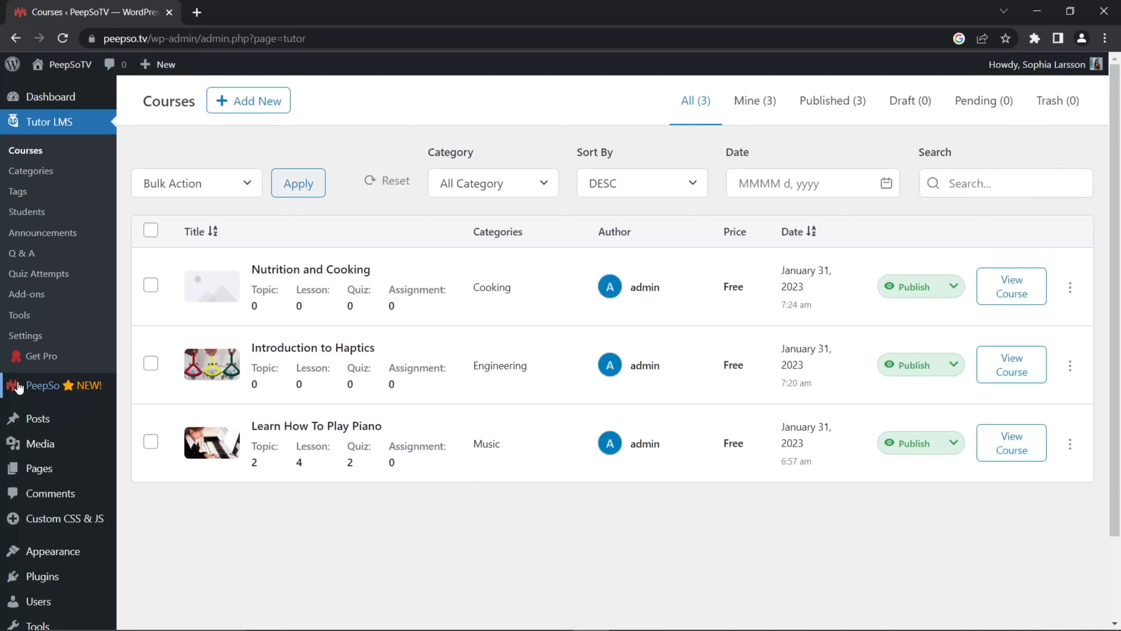
- Open PeepSo's TutorLMS configuration and look through its profile, layout, text, image and course action settings
{"action": "mouse_move", "coordinate": [28, 392]}
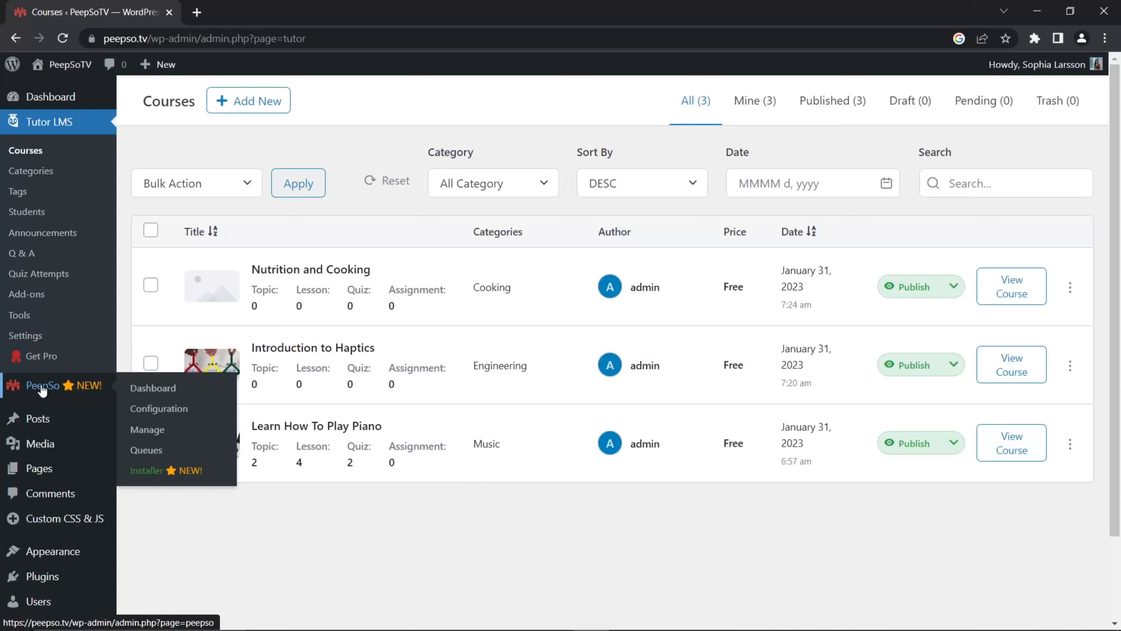
{"action": "left_click", "coordinate": [146, 408]}
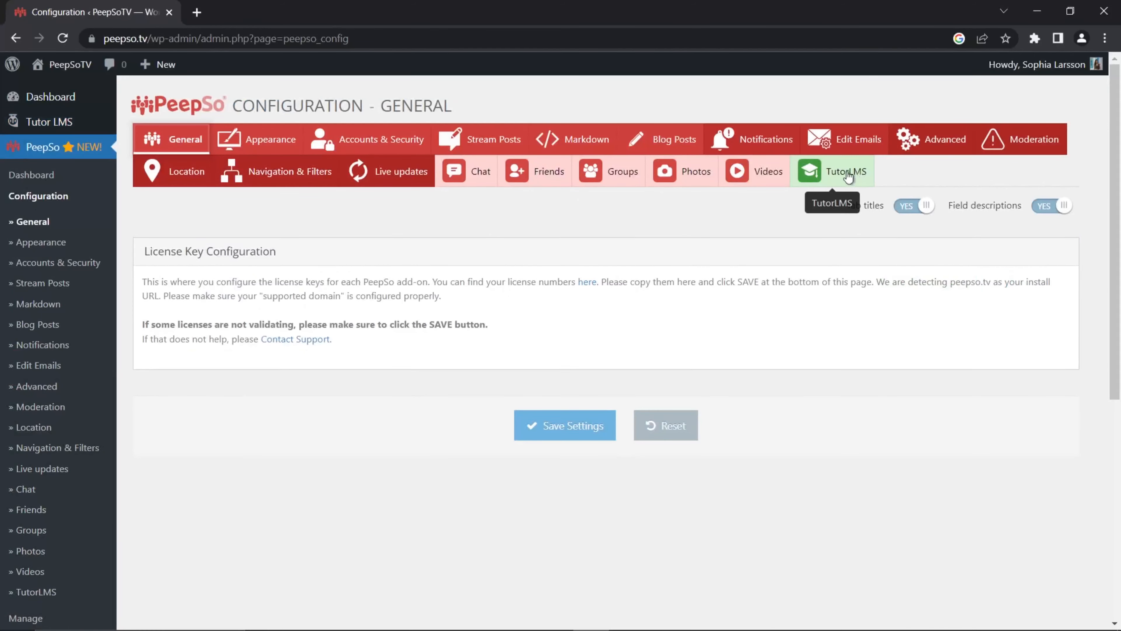
{"action": "left_click", "coordinate": [838, 177]}
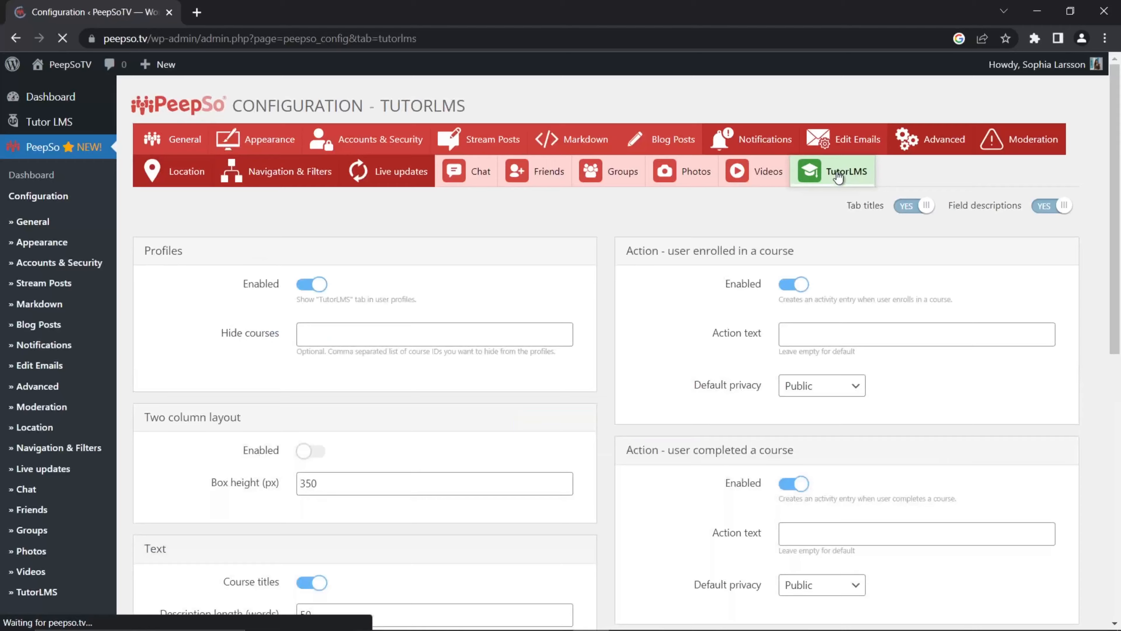
{"action": "scroll", "coordinate": [547, 445], "scroll_direction": "down", "scroll_amount": 10}
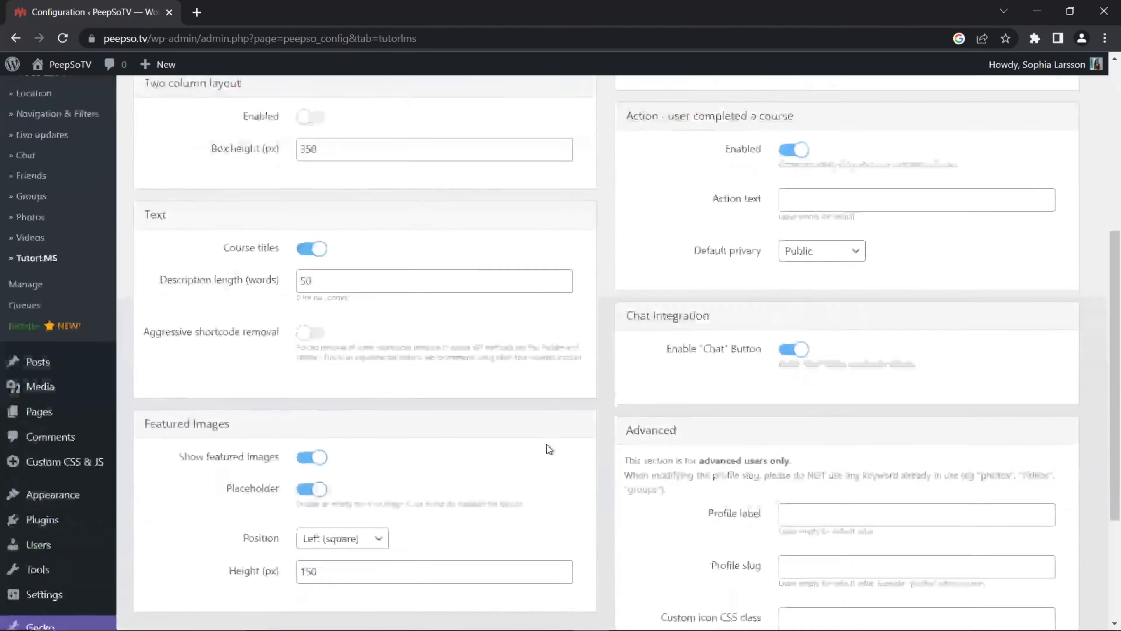
{"action": "scroll", "coordinate": [546, 445], "scroll_direction": "up", "scroll_amount": 10}
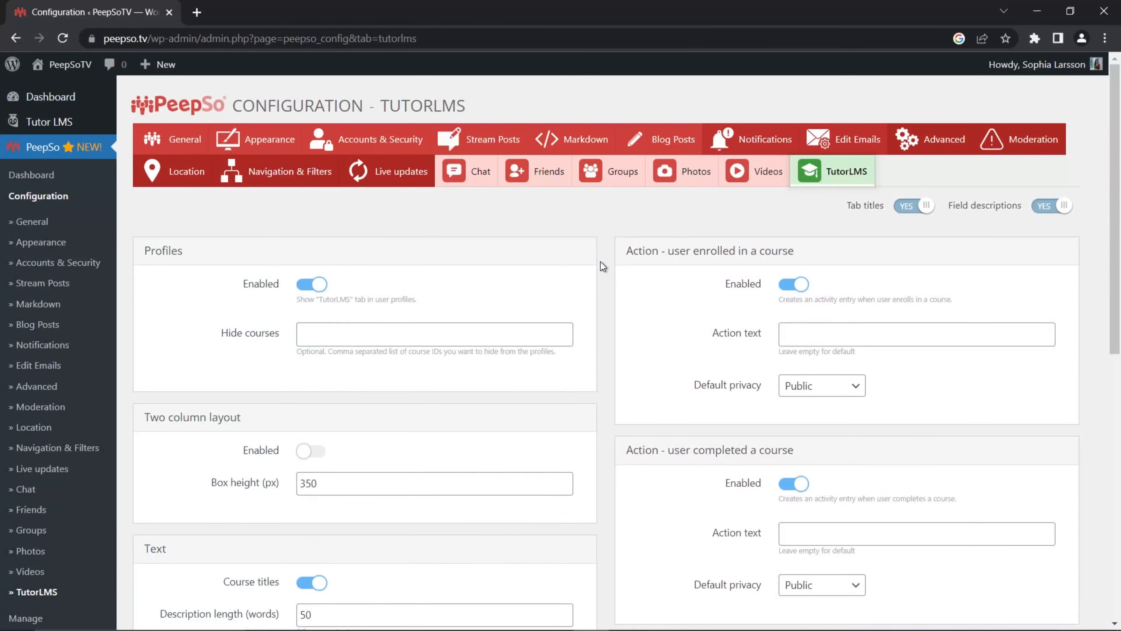
- Open the PeepSo Installer and install and activate the Tutor LMS integration listed under Monetization
{"action": "left_click", "coordinate": [29, 123]}
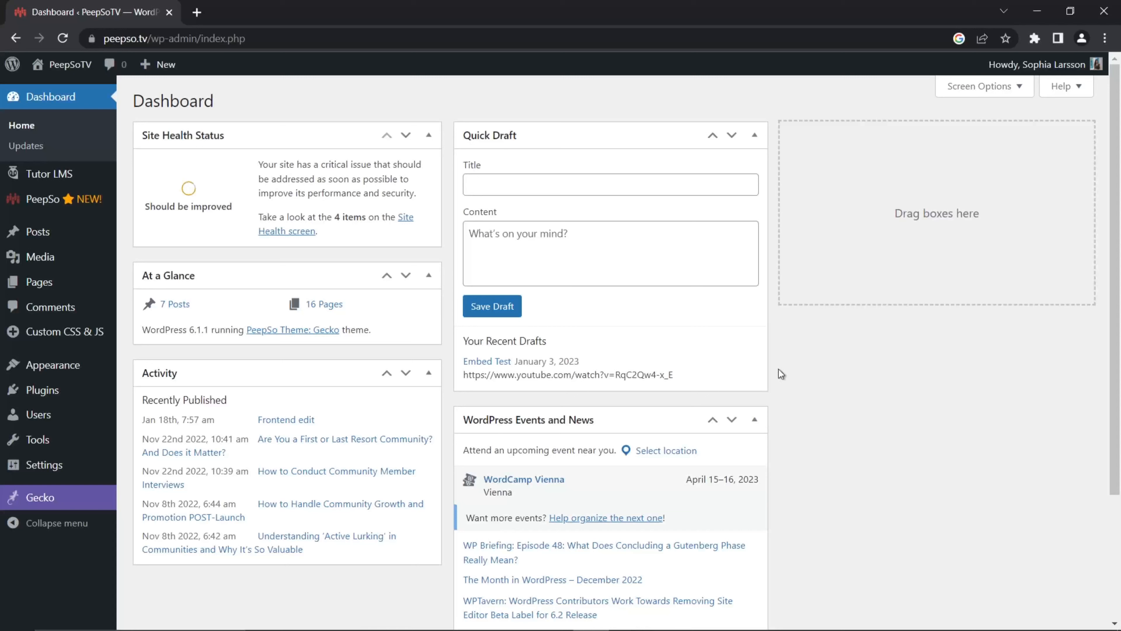
{"action": "mouse_move", "coordinate": [79, 199]}
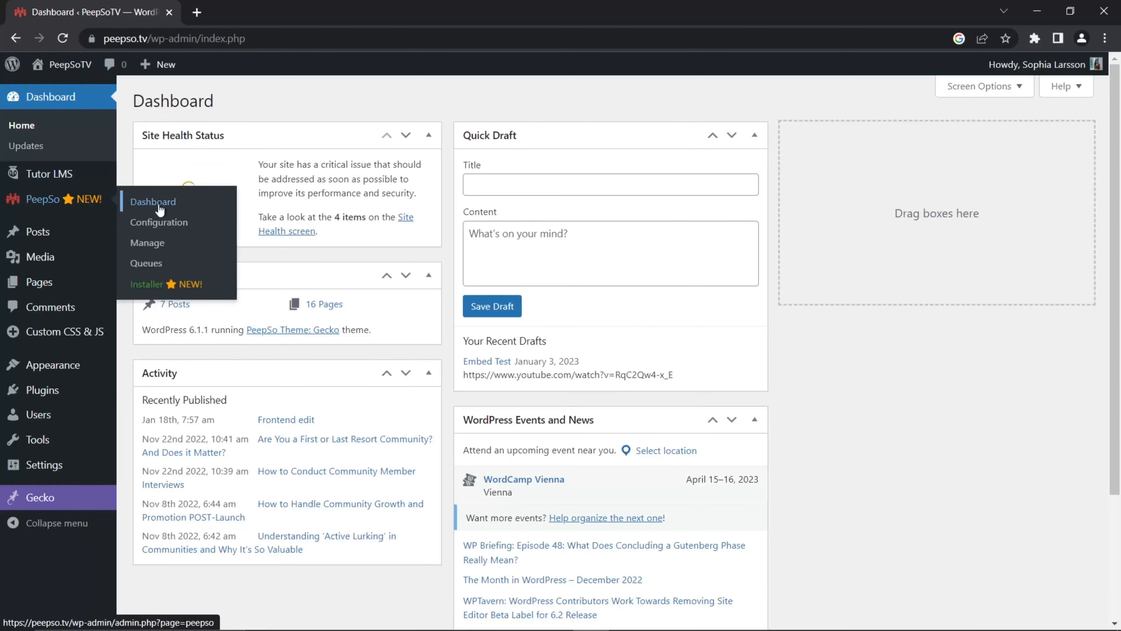
{"action": "left_click", "coordinate": [165, 285]}
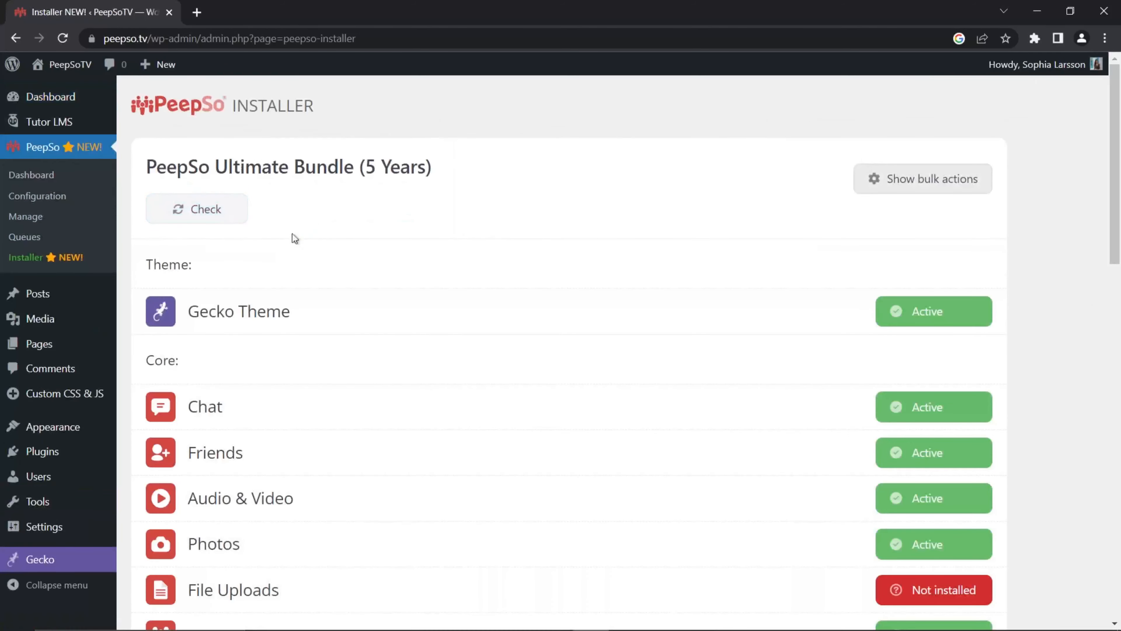
{"action": "scroll", "coordinate": [551, 250], "scroll_direction": "down", "scroll_amount": 10}
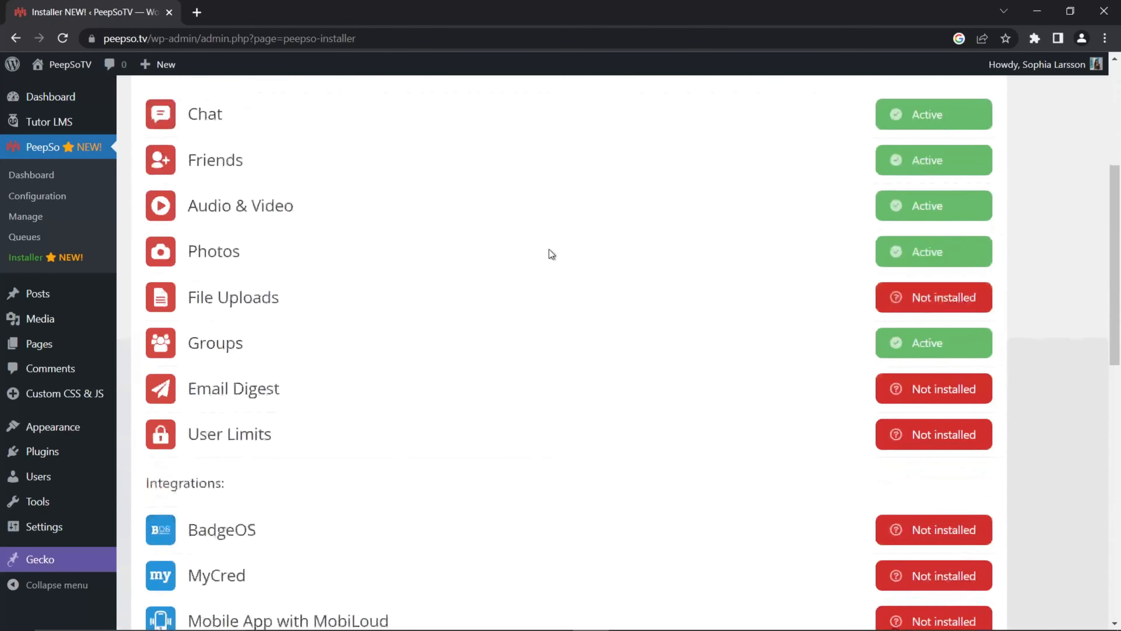
{"action": "scroll", "coordinate": [548, 249], "scroll_direction": "down", "scroll_amount": 10}
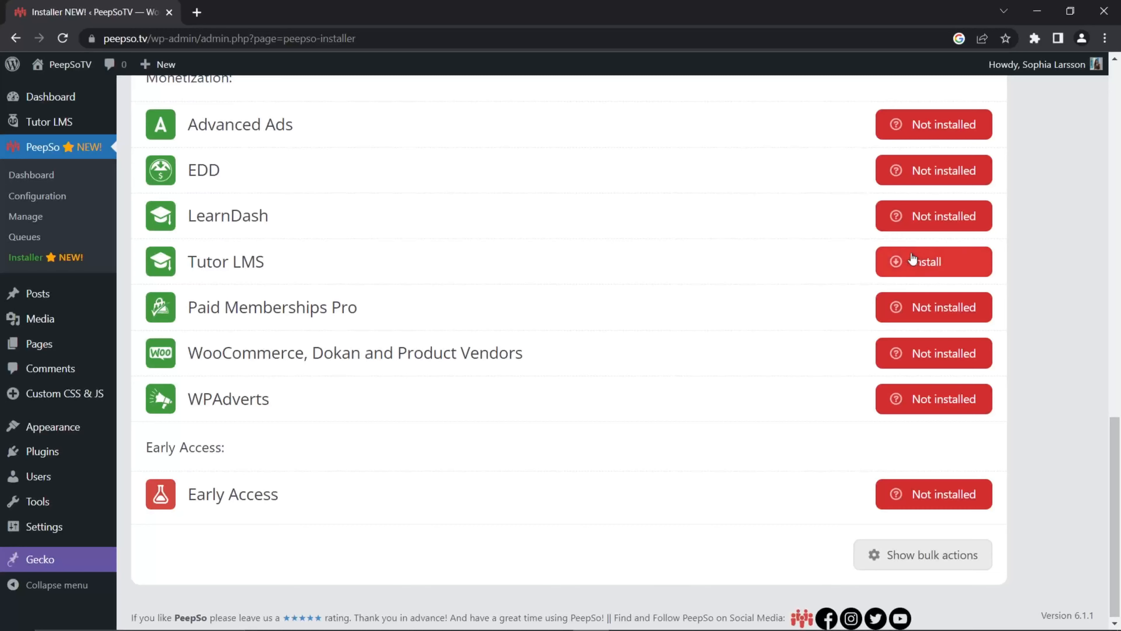
{"action": "left_click", "coordinate": [949, 263]}
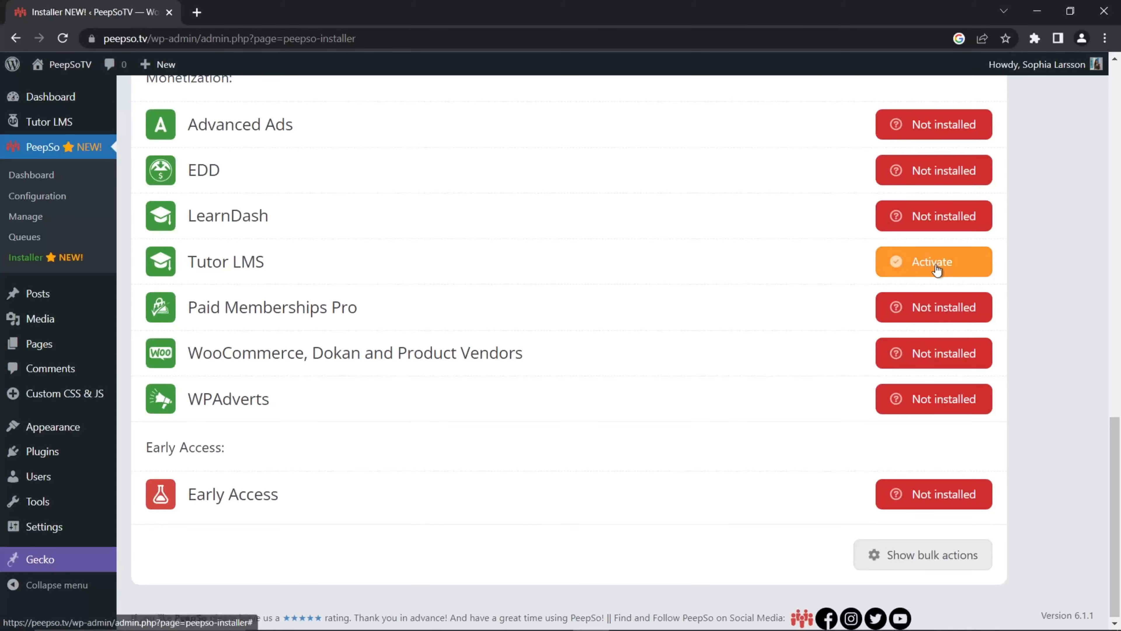
{"action": "left_click", "coordinate": [939, 264]}
- Check the bundle name at the start of the installer page and the Tutor LMS entry's status under Monetization
{"action": "scroll", "coordinate": [647, 292], "scroll_direction": "up", "scroll_amount": 2}
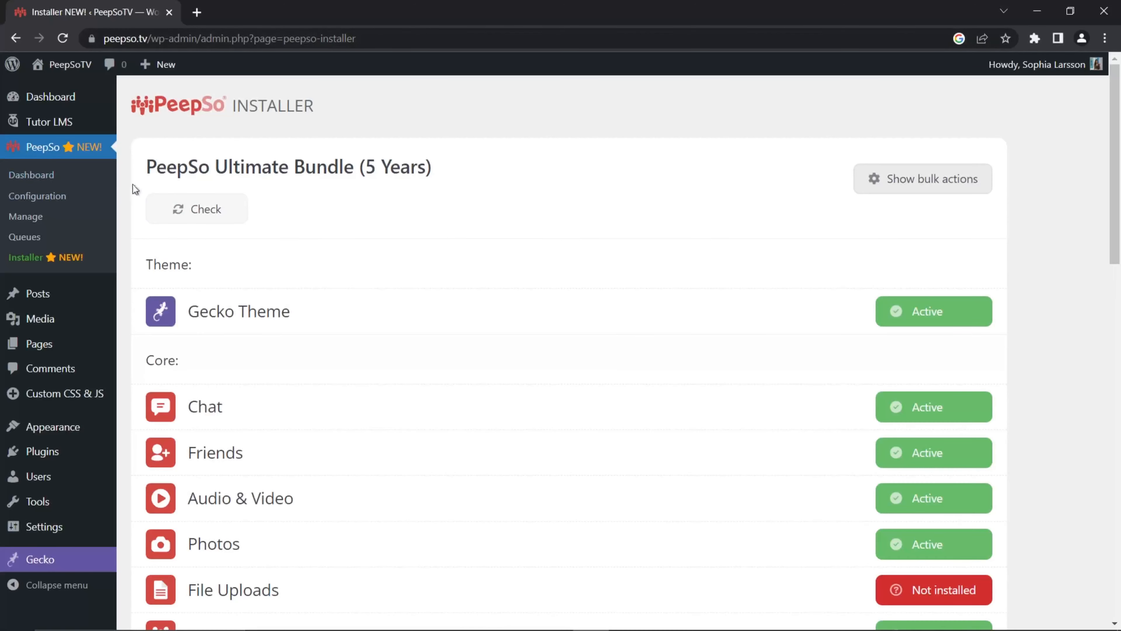
{"action": "left_click_drag", "start_coordinate": [147, 168], "coordinate": [351, 169]}
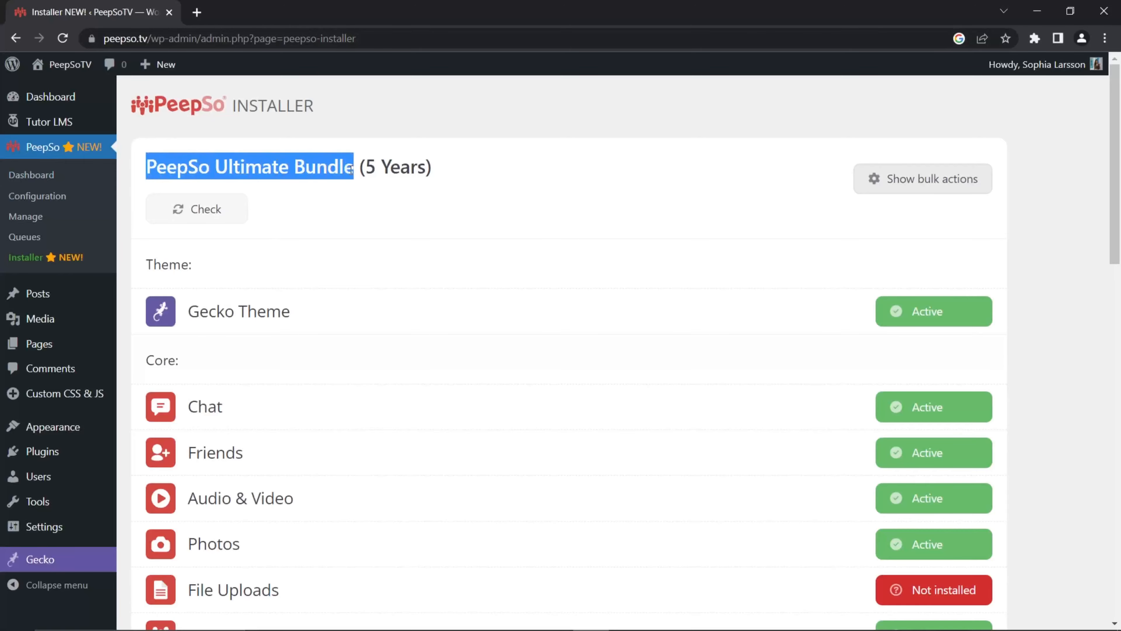
{"action": "scroll", "coordinate": [351, 252], "scroll_direction": "down", "scroll_amount": 15}
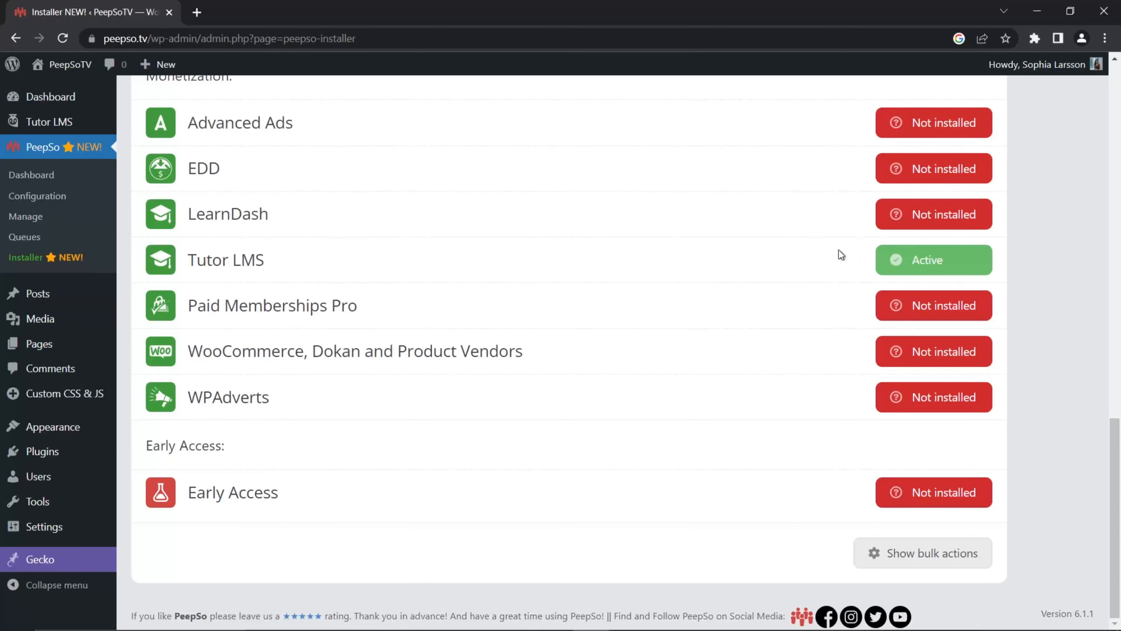
{"action": "scroll", "coordinate": [282, 285], "scroll_direction": "up", "scroll_amount": 2}
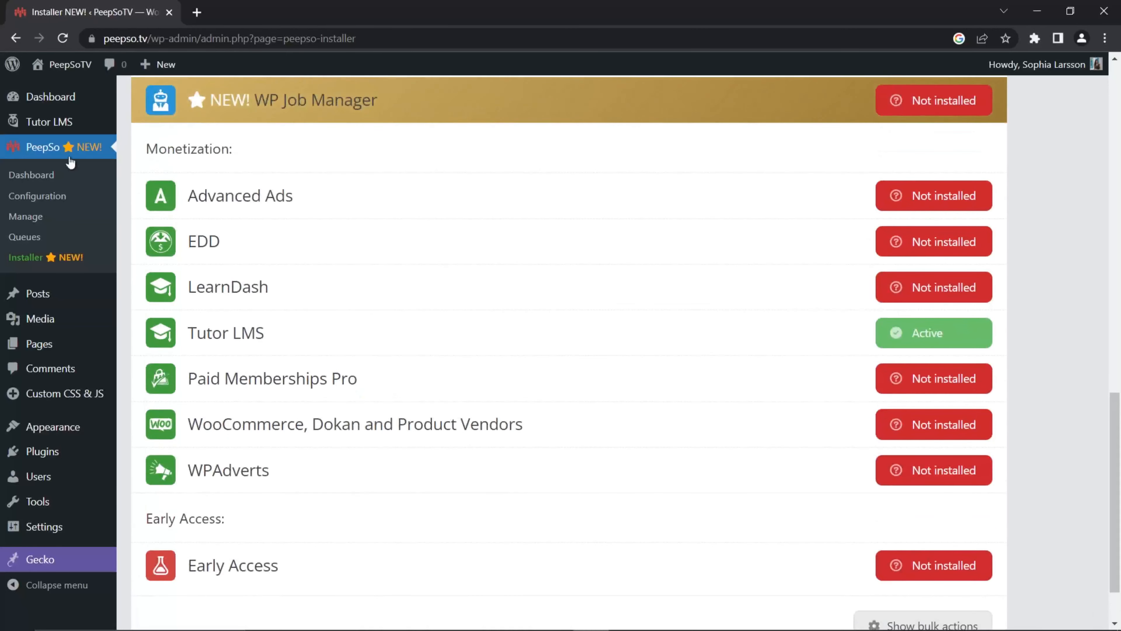
- Open the general PeepSo configuration and save its settings to validate the add-on licenses
{"action": "left_click", "coordinate": [31, 196]}
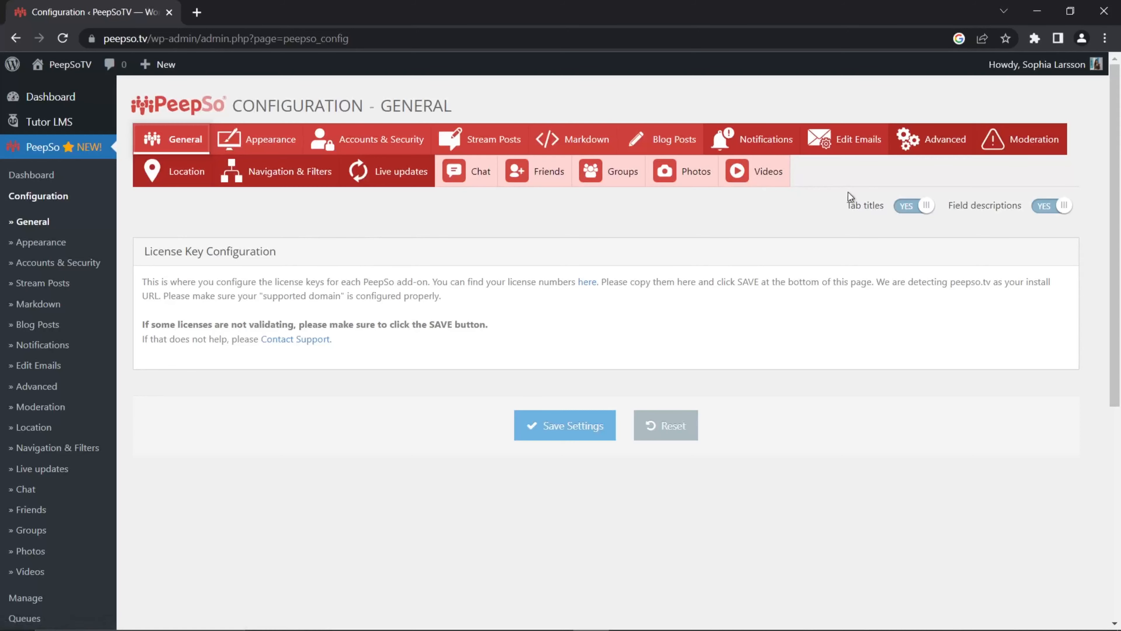
{"action": "left_click", "coordinate": [557, 425]}
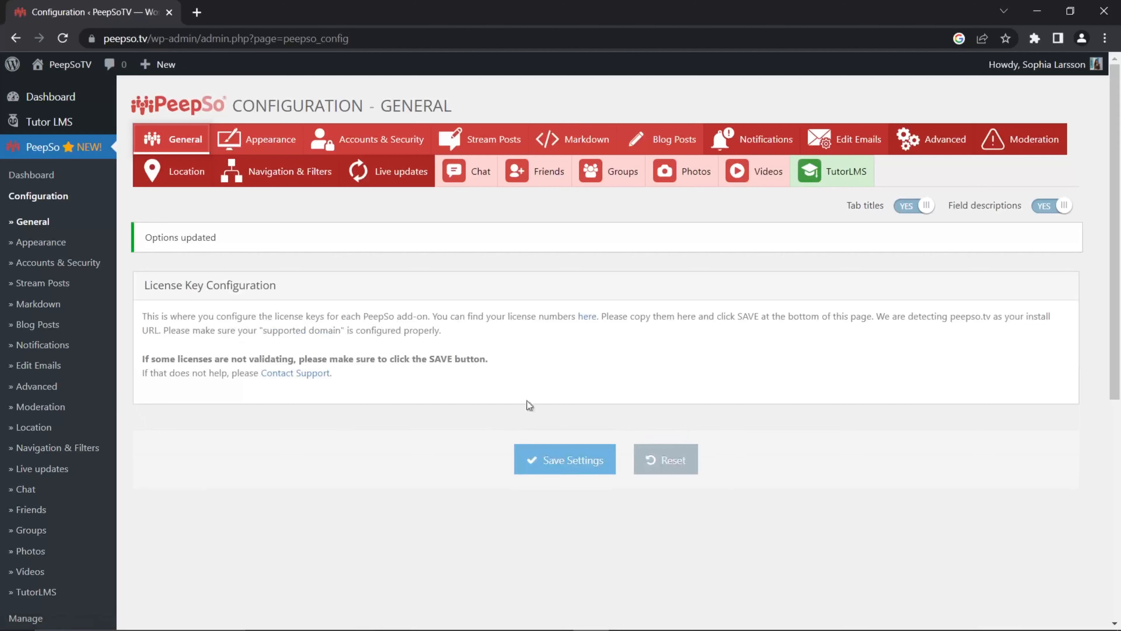
{"action": "left_click", "coordinate": [564, 461]}
- Open the TutorLMS configuration and review the profile, course action, chat integration and advanced options
{"action": "left_click", "coordinate": [840, 177]}
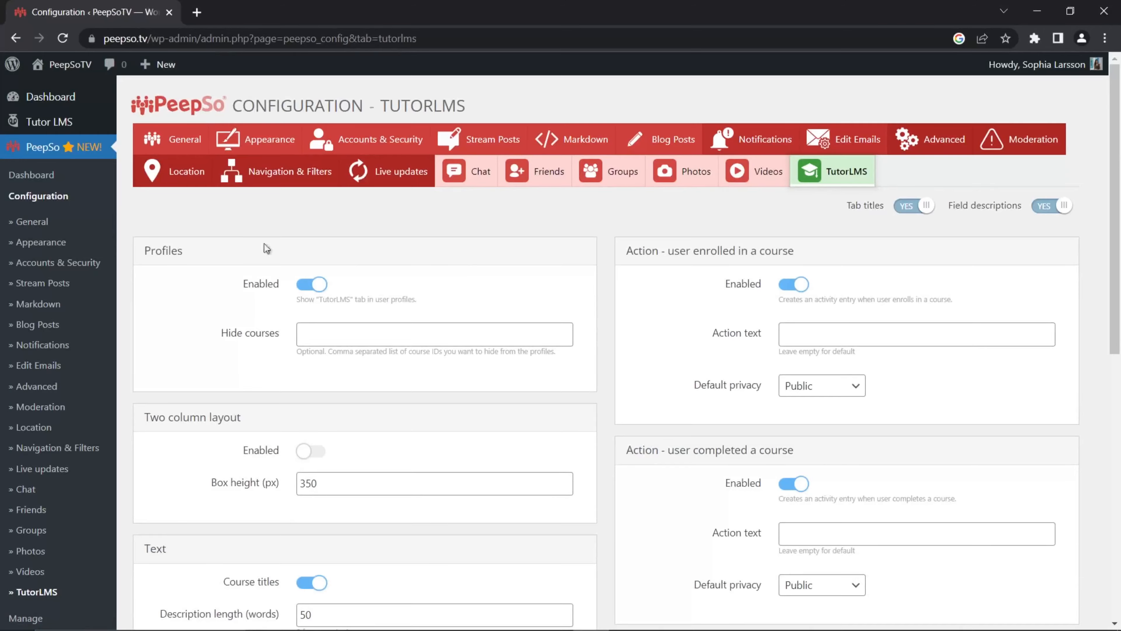
{"action": "scroll", "coordinate": [198, 336], "scroll_direction": "down", "scroll_amount": 10}
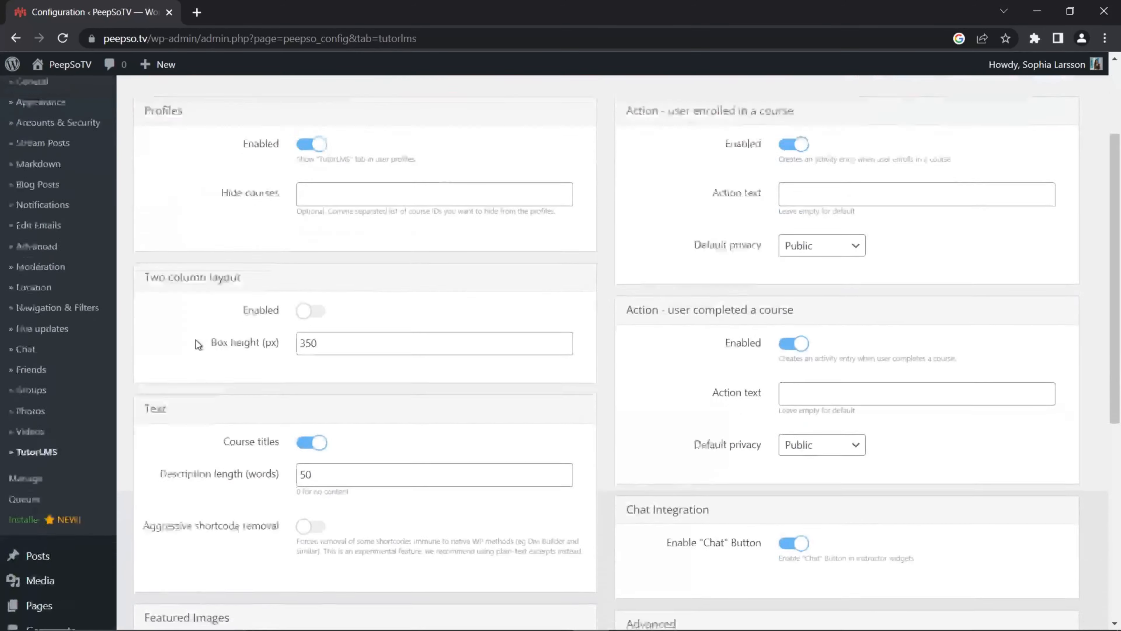
{"action": "scroll", "coordinate": [220, 488], "scroll_direction": "up", "scroll_amount": 10}
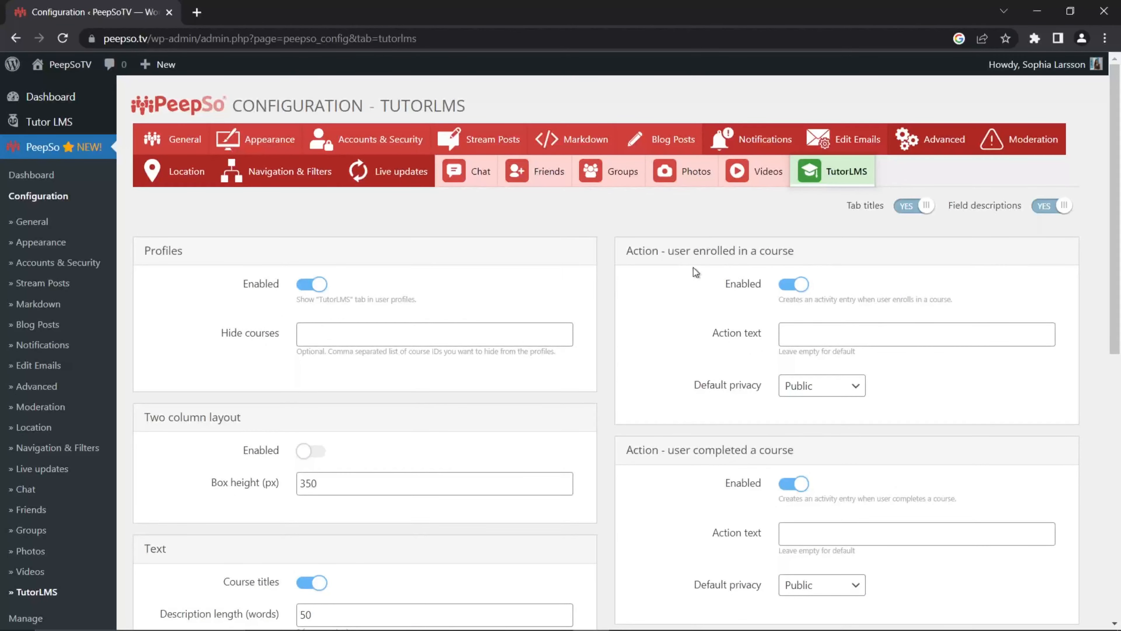
{"action": "scroll", "coordinate": [864, 310], "scroll_direction": "down", "scroll_amount": 8}
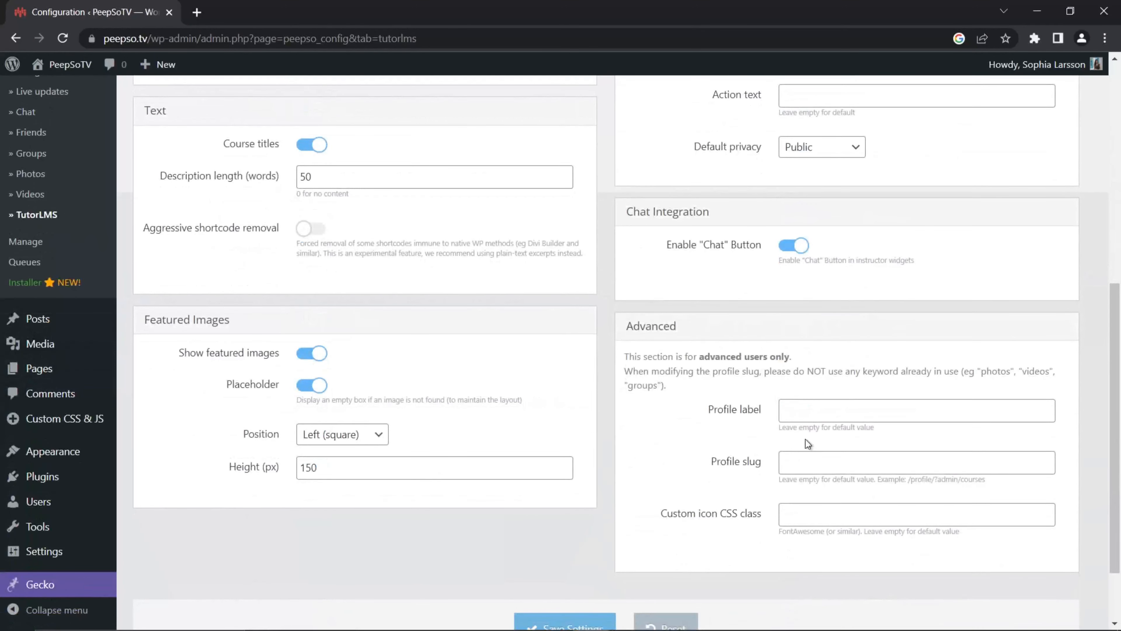
{"action": "scroll", "coordinate": [476, 322], "scroll_direction": "up", "scroll_amount": 8}
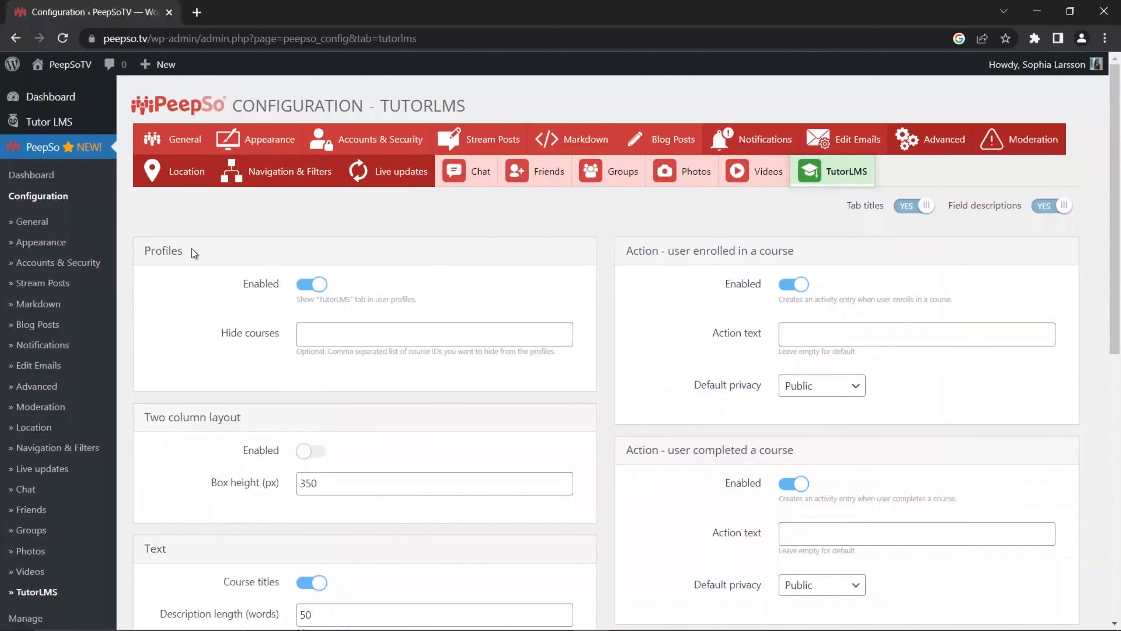
- Switch the TutorLMS profile integration off and on again, leaving it enabled, and save the settings
{"action": "left_click", "coordinate": [311, 284]}
{"action": "left_click", "coordinate": [308, 331]}
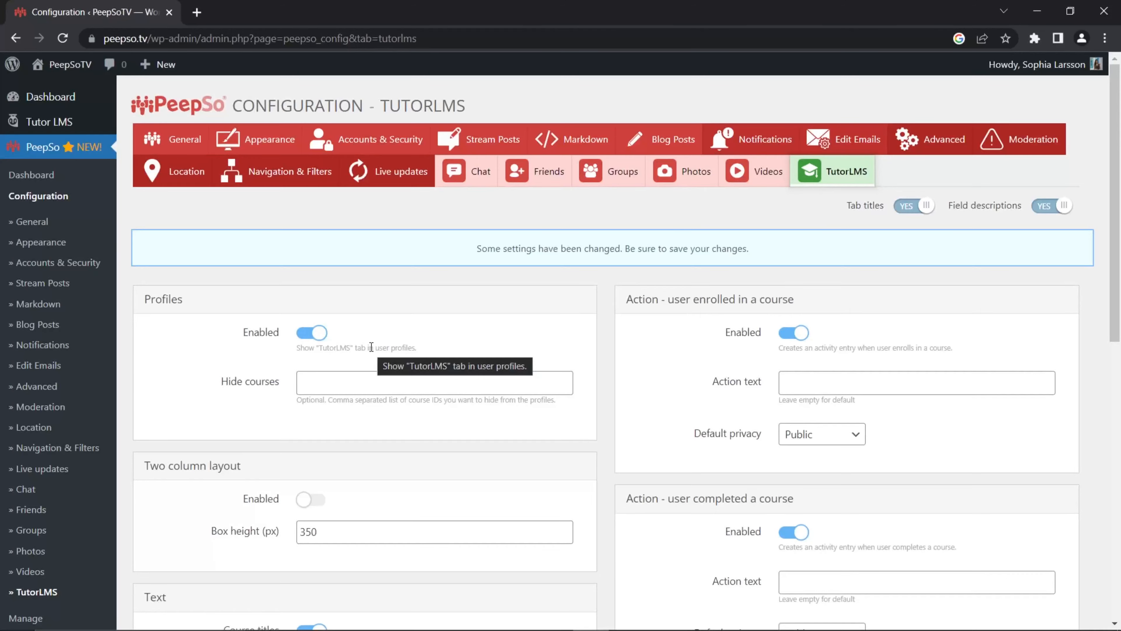
{"action": "scroll", "coordinate": [574, 362], "scroll_direction": "down", "scroll_amount": 10}
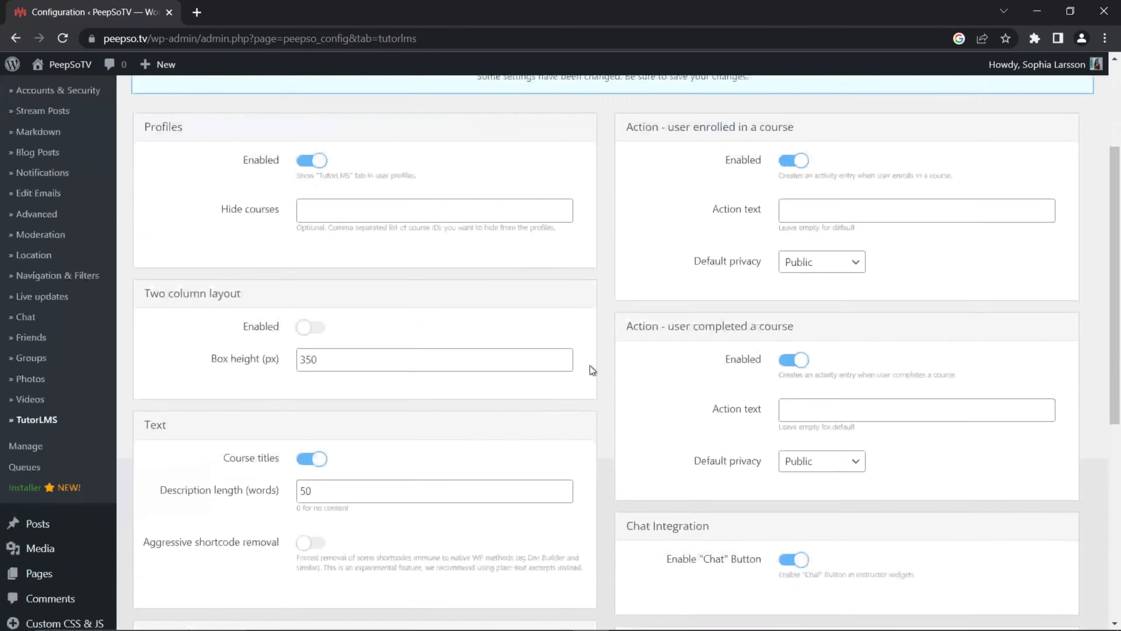
{"action": "left_click", "coordinate": [588, 530]}
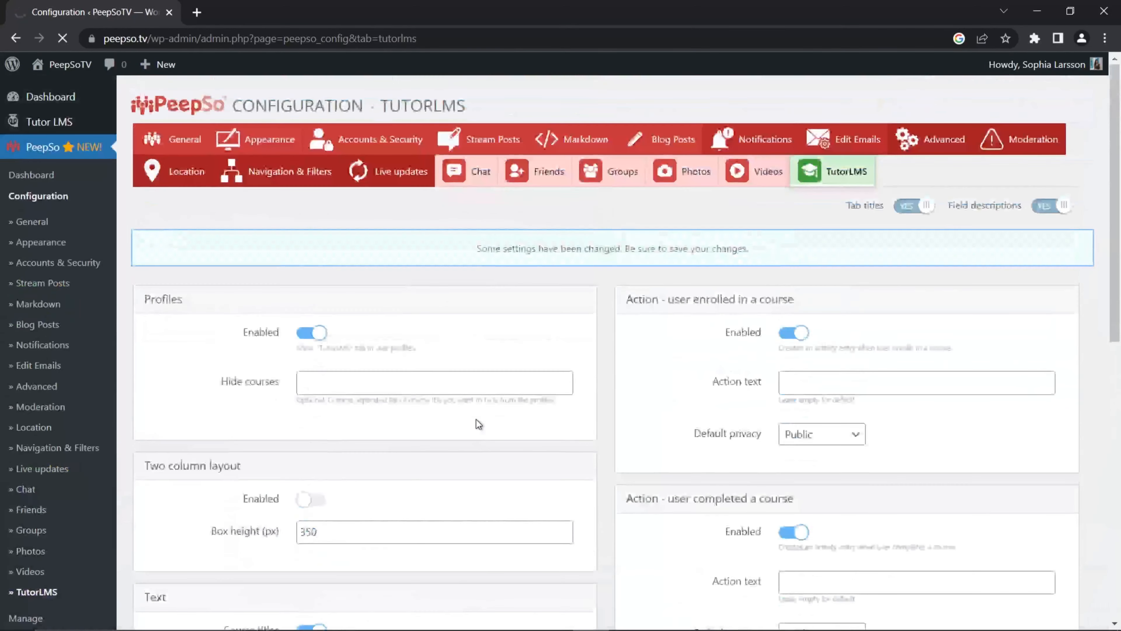
- Open the site's community page in a new browser tab and switch to it
{"action": "mouse_move", "coordinate": [62, 74]}
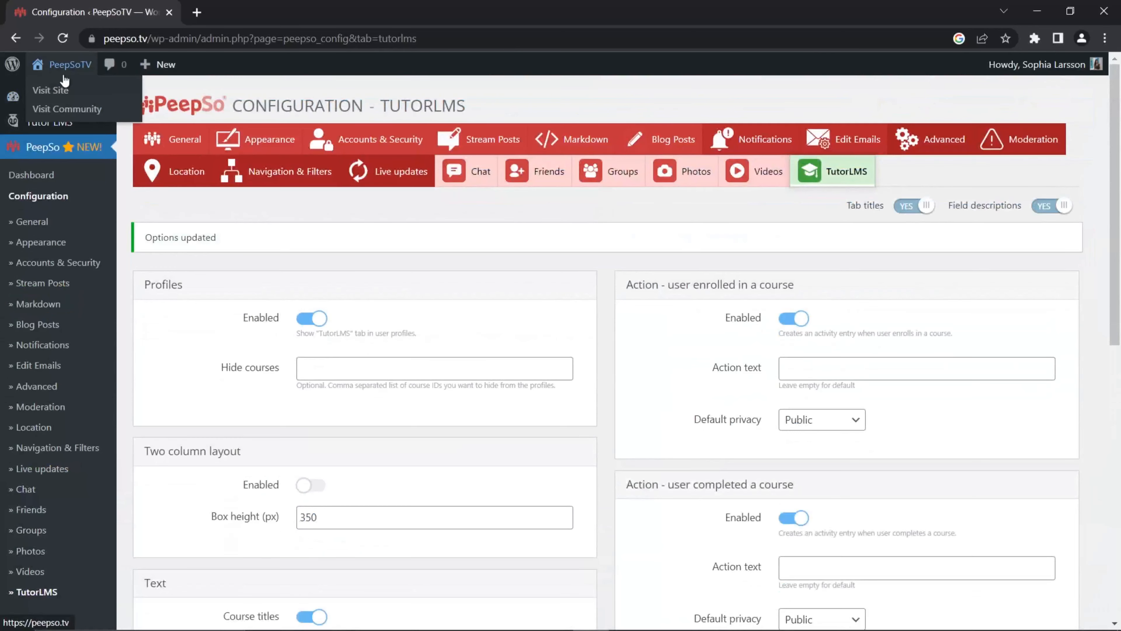
{"action": "right_click", "coordinate": [65, 108]}
{"action": "left_click", "coordinate": [95, 118]}
{"action": "left_click", "coordinate": [331, 15]}
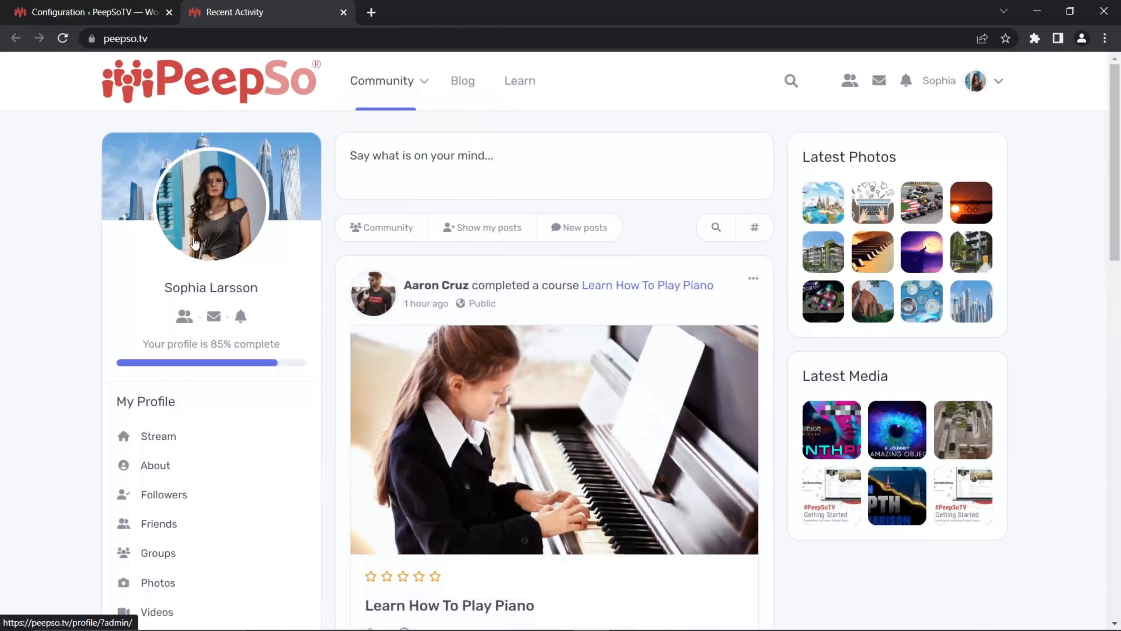
- Open the profile of the member who completed the piano course and look through the courses listed there
{"action": "left_click", "coordinate": [442, 292]}
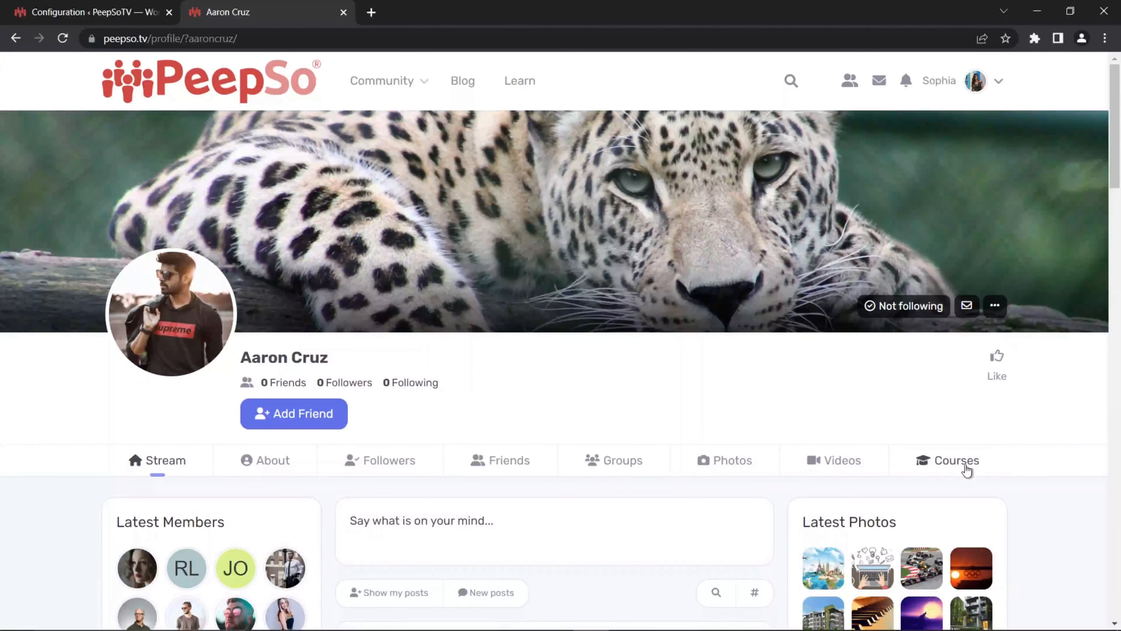
{"action": "left_click", "coordinate": [954, 467]}
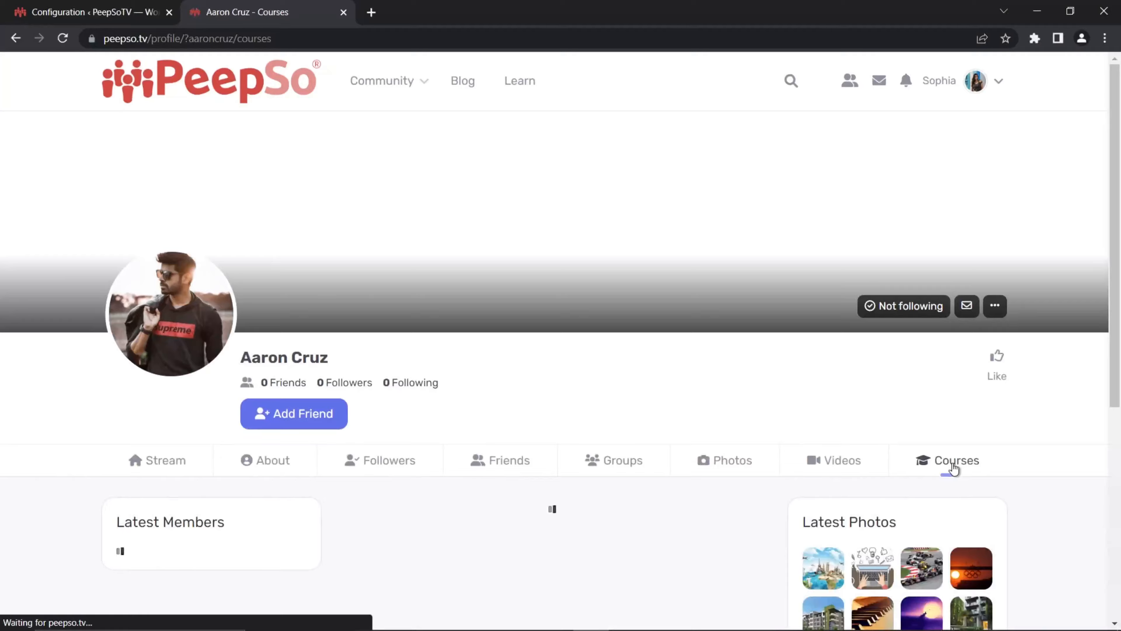
{"action": "scroll", "coordinate": [607, 401], "scroll_direction": "down", "scroll_amount": 5}
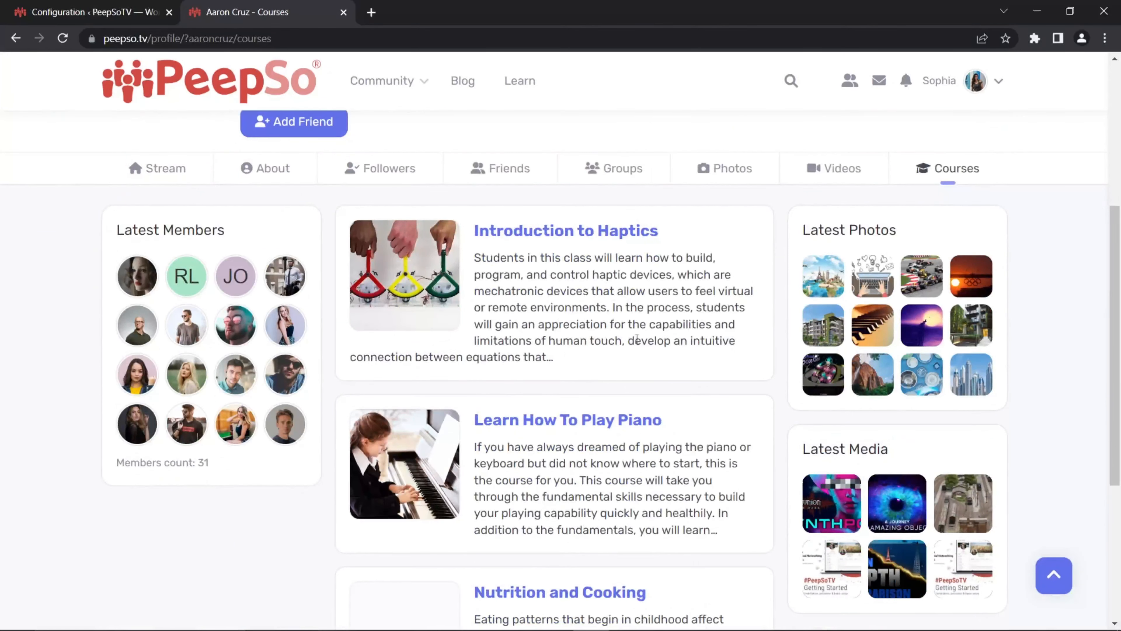
{"action": "scroll", "coordinate": [637, 340], "scroll_direction": "down", "scroll_amount": 5}
{"action": "scroll", "coordinate": [619, 410], "scroll_direction": "up", "scroll_amount": 10}
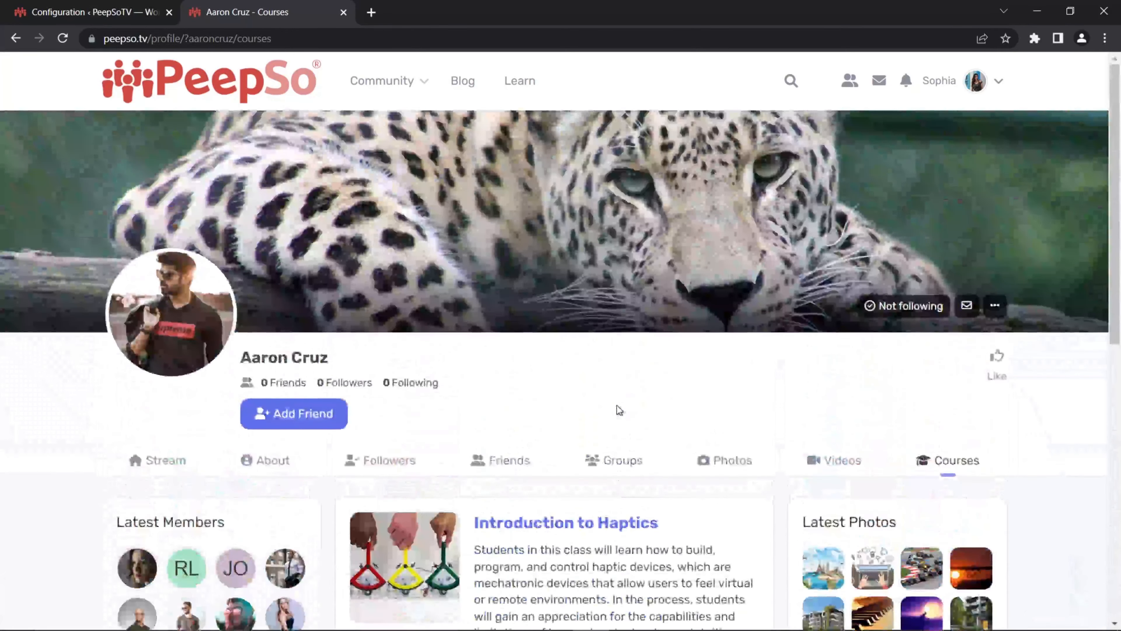
- Return to the PeepSo configuration, open the Tutor LMS course list in a new browser tab and switch to it
{"action": "left_click", "coordinate": [125, 12]}
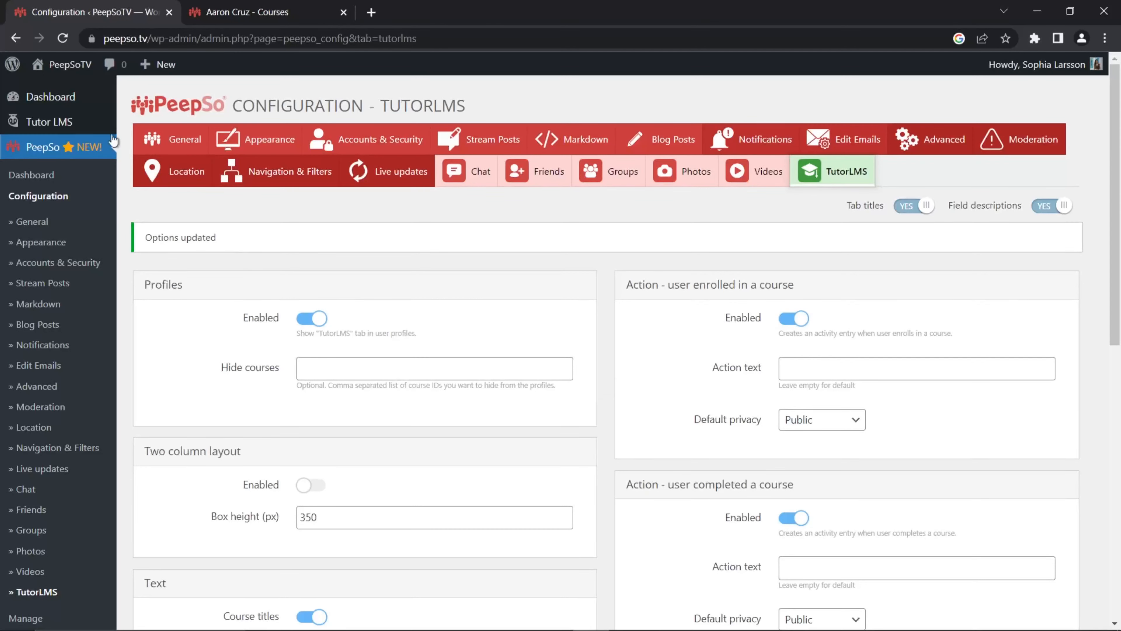
{"action": "mouse_move", "coordinate": [41, 124]}
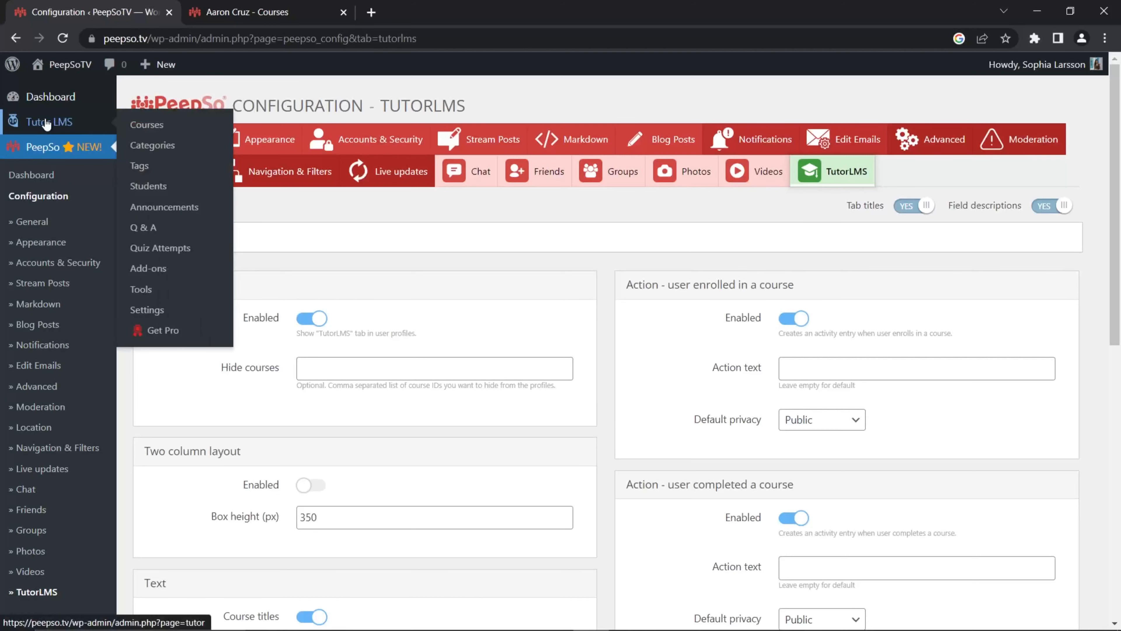
{"action": "right_click", "coordinate": [138, 124]}
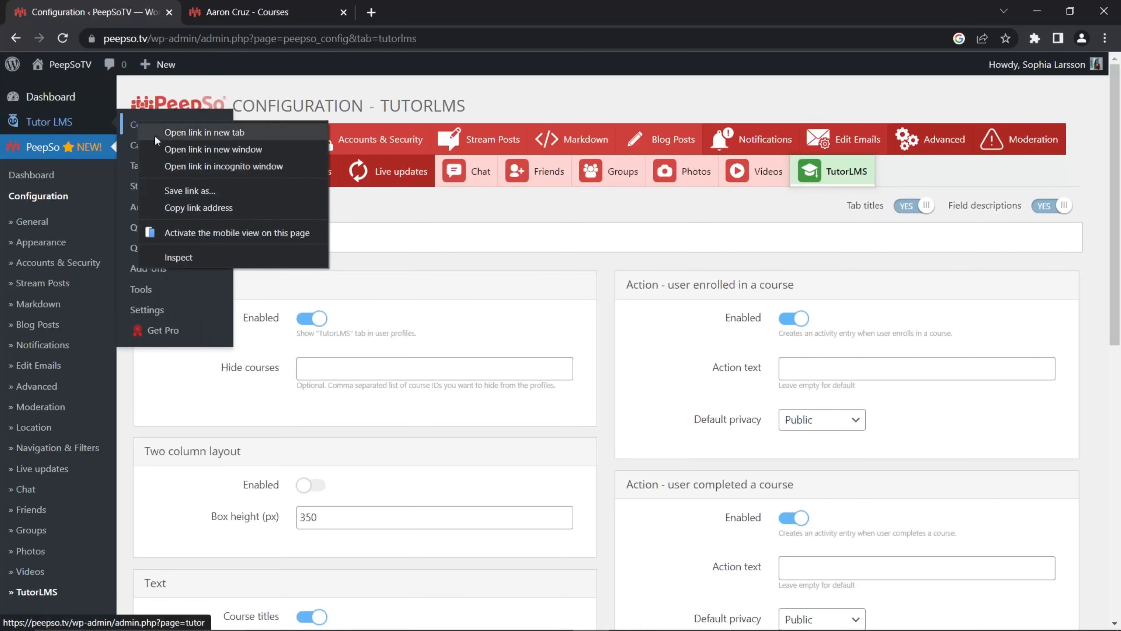
{"action": "left_click", "coordinate": [194, 132]}
{"action": "left_click", "coordinate": [437, 12]}
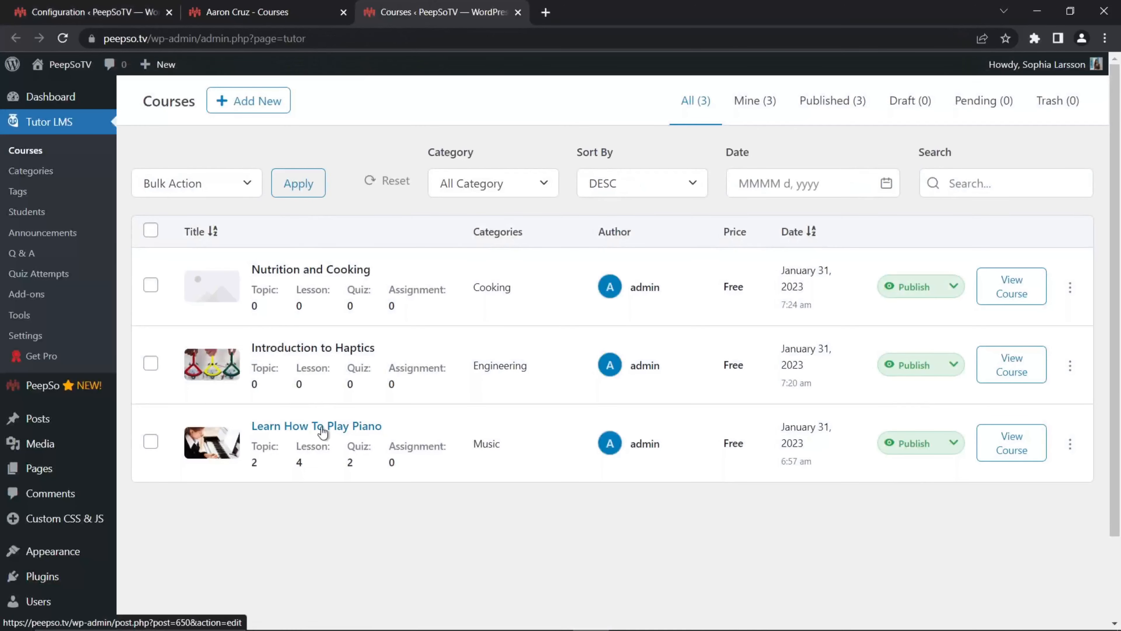
- Open the Learn How To Play Piano course for editing and copy its ID, 650, from the page address
{"action": "left_click", "coordinate": [323, 431]}
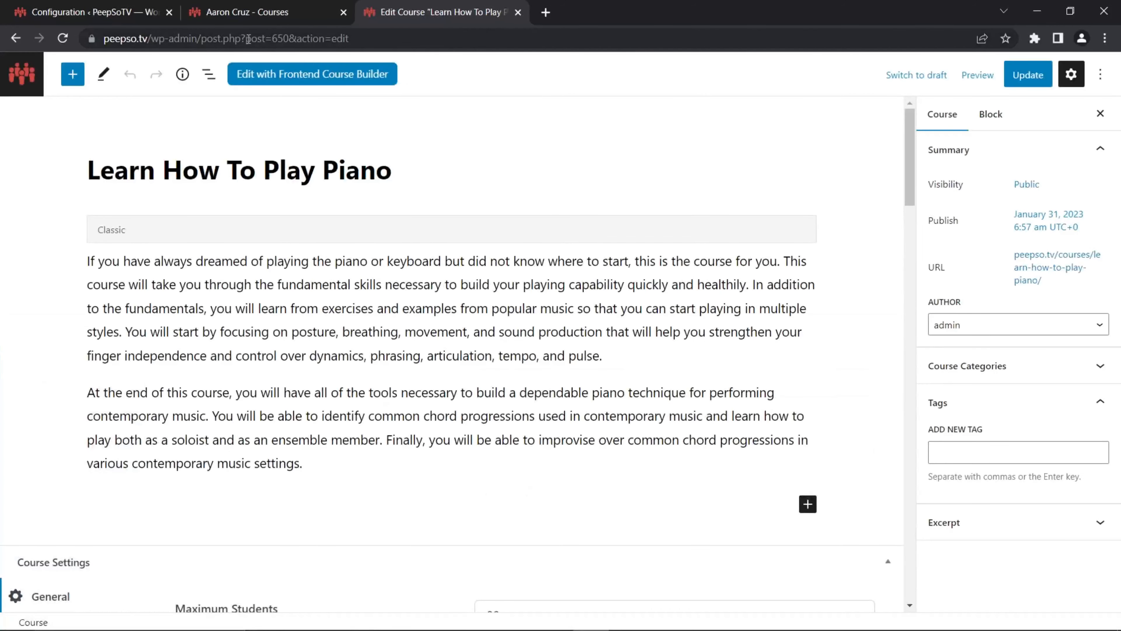
{"action": "left_click_drag", "start_coordinate": [247, 39], "coordinate": [291, 44]}
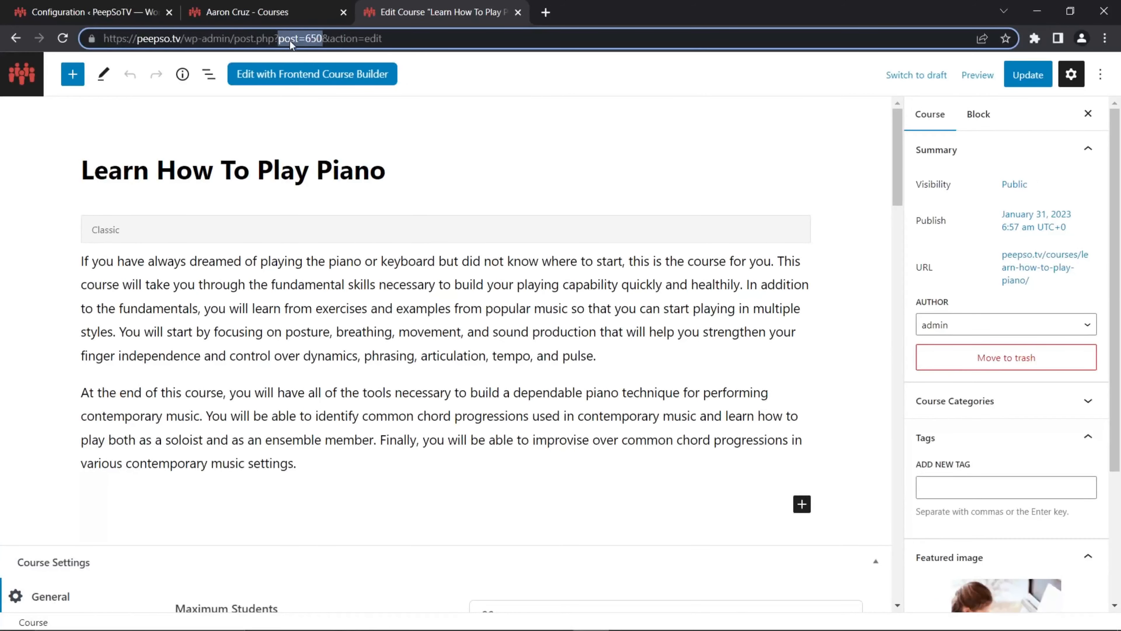
{"action": "left_click", "coordinate": [310, 39]}
{"action": "right_click", "coordinate": [312, 41]}
{"action": "left_click", "coordinate": [382, 120]}
- Return to the PeepSo TutorLMS configuration, hide course 650 from profiles and save the settings
{"action": "left_click", "coordinate": [241, 17]}
{"action": "left_click", "coordinate": [89, 12]}
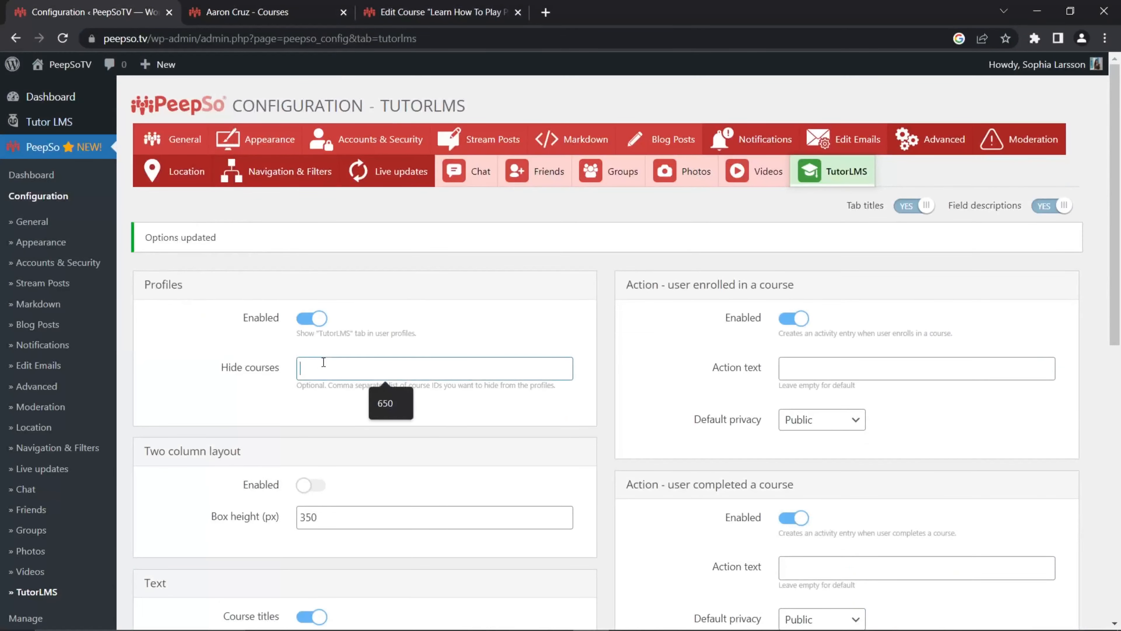
{"action": "right_click", "coordinate": [372, 367]}
{"action": "left_click", "coordinate": [373, 469]}
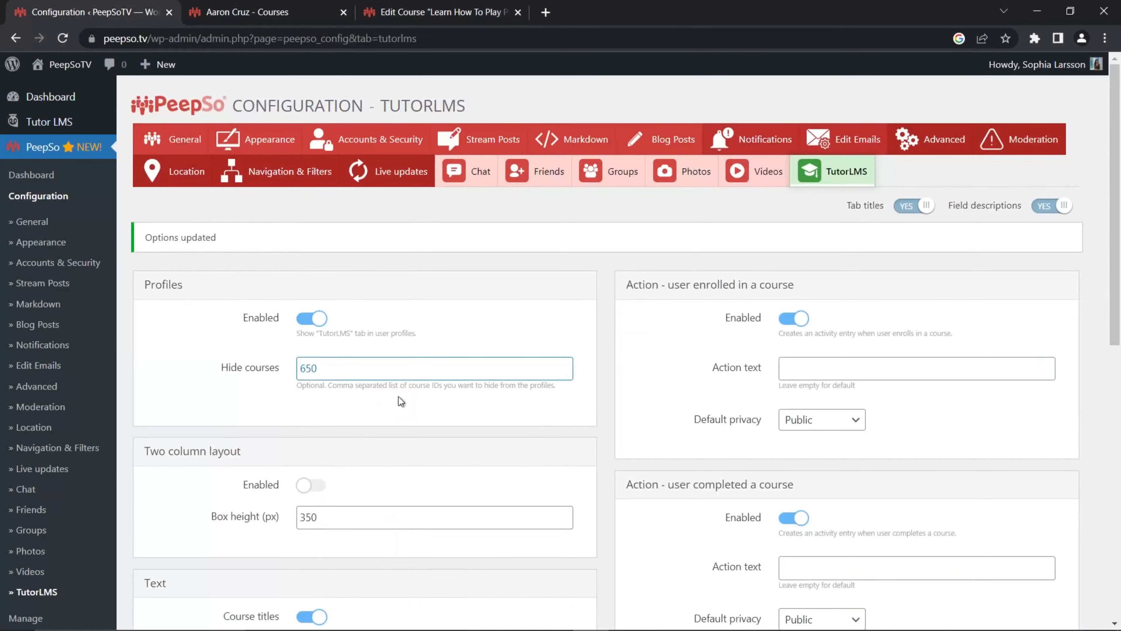
{"action": "scroll", "coordinate": [593, 419], "scroll_direction": "down", "scroll_amount": 10}
{"action": "left_click", "coordinate": [565, 538]}
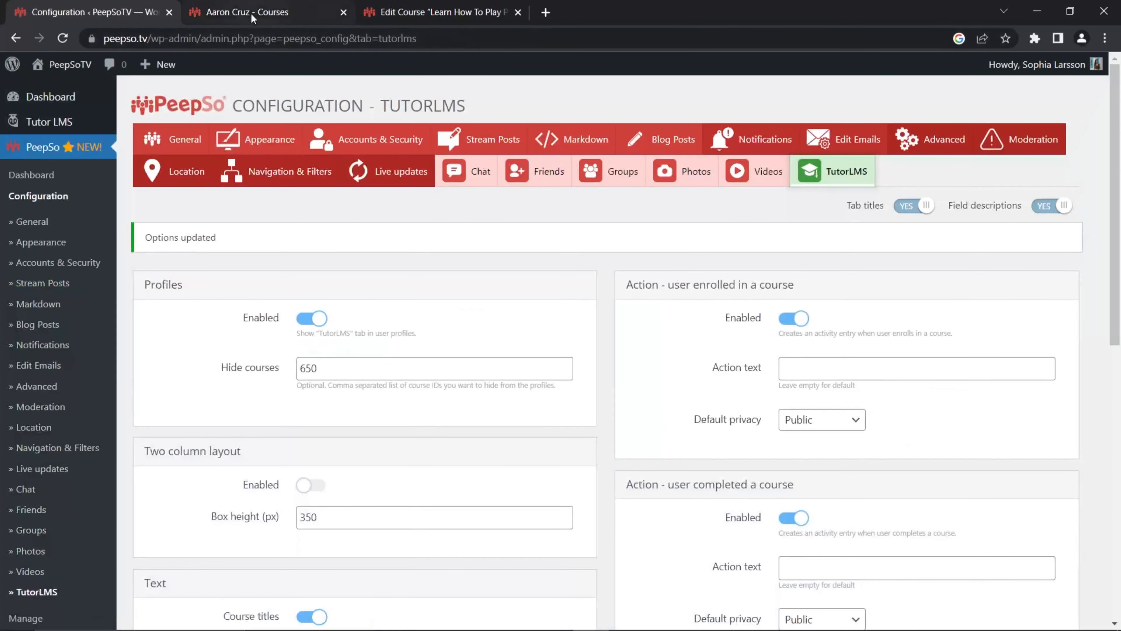
- Reload the member's profile, examine the listed courses and compare them with the piano course's edit page
{"action": "left_click", "coordinate": [249, 12]}
{"action": "left_click", "coordinate": [63, 38]}
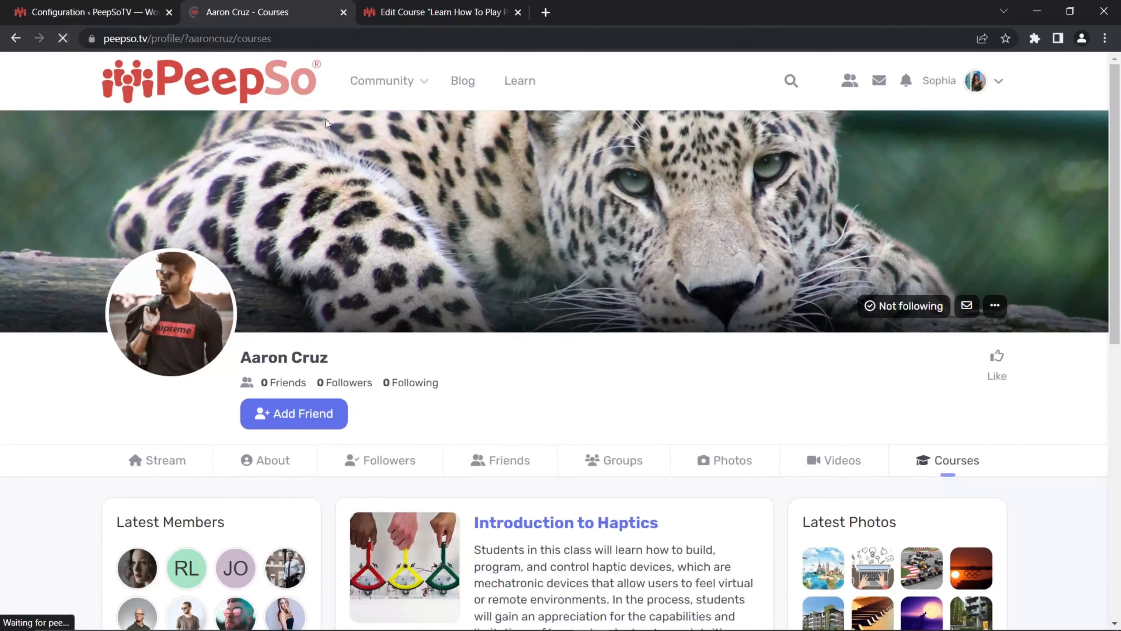
{"action": "scroll", "coordinate": [488, 420], "scroll_direction": "down", "scroll_amount": 5}
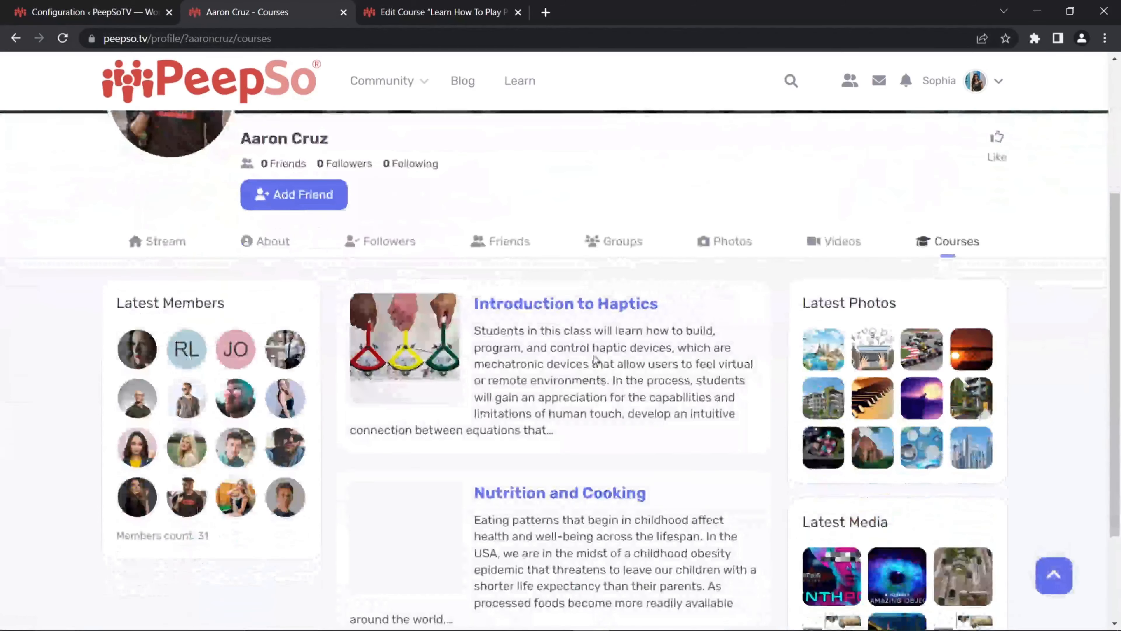
{"action": "scroll", "coordinate": [662, 352], "scroll_direction": "down", "scroll_amount": 3}
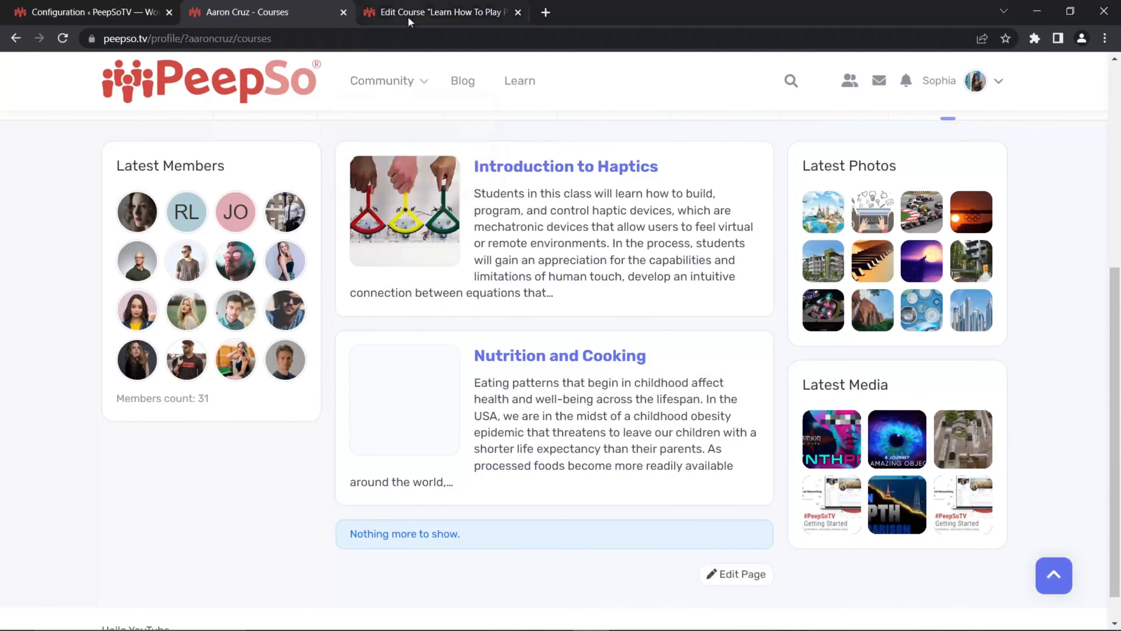
{"action": "left_click", "coordinate": [437, 12]}
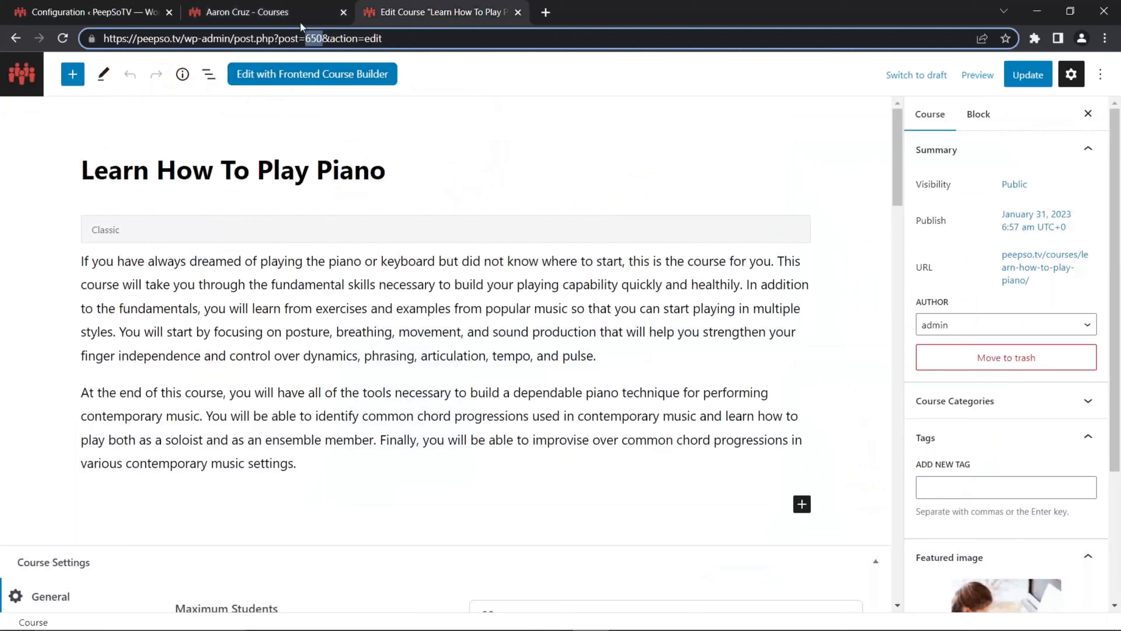
{"action": "left_click", "coordinate": [304, 12]}
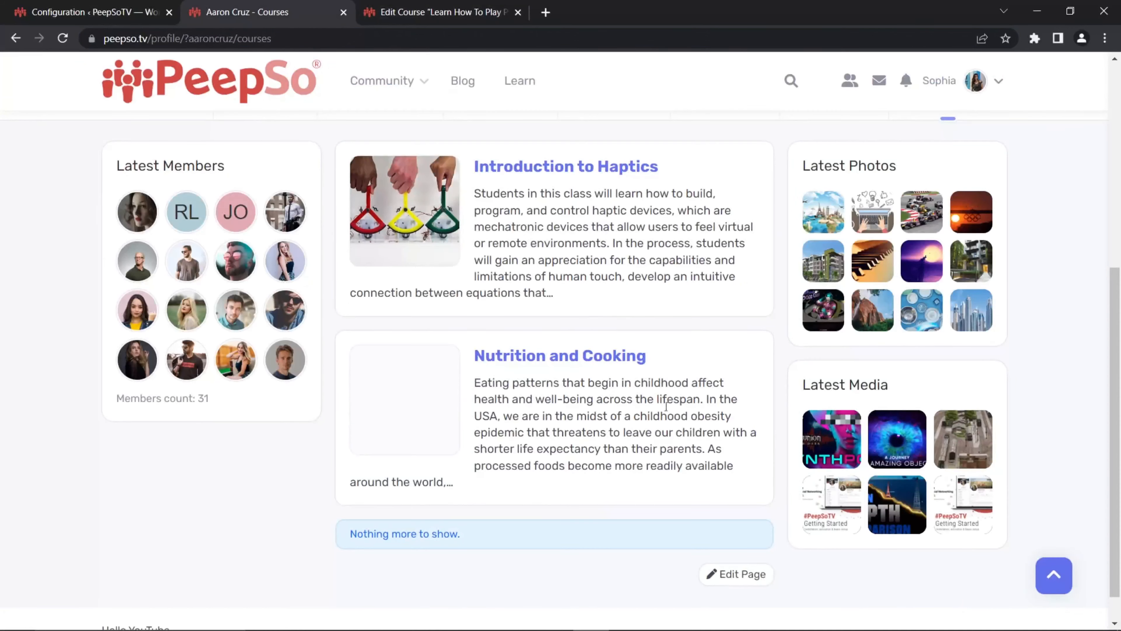
{"action": "scroll", "coordinate": [667, 407], "scroll_direction": "up", "scroll_amount": 5}
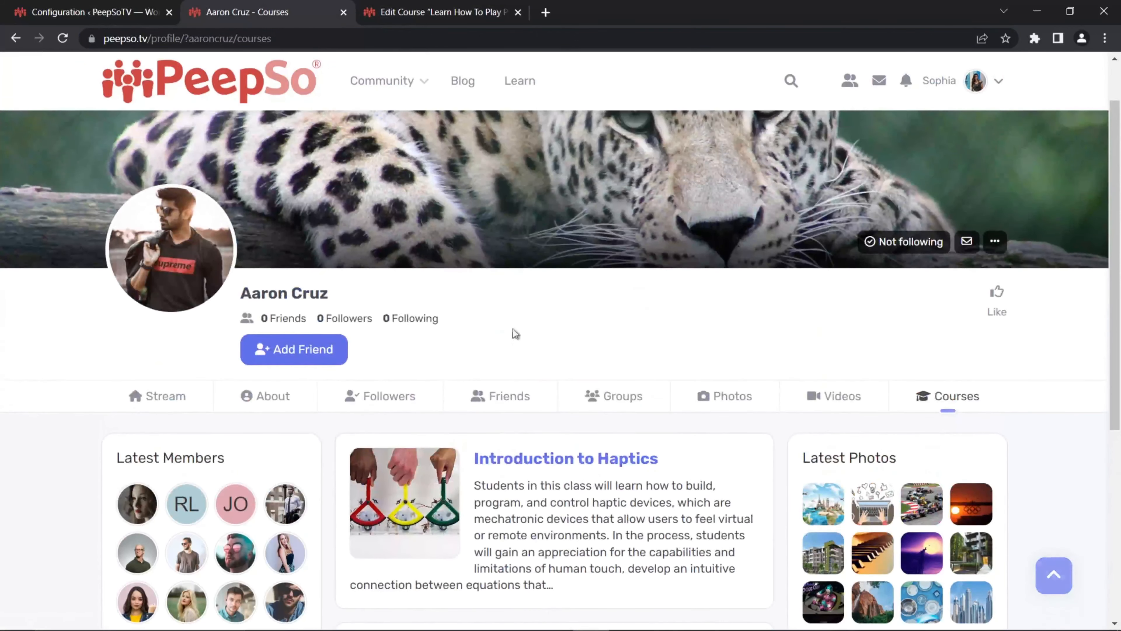
- Clear the hidden courses list in the TutorLMS configuration and save the settings
{"action": "left_click", "coordinate": [158, 13]}
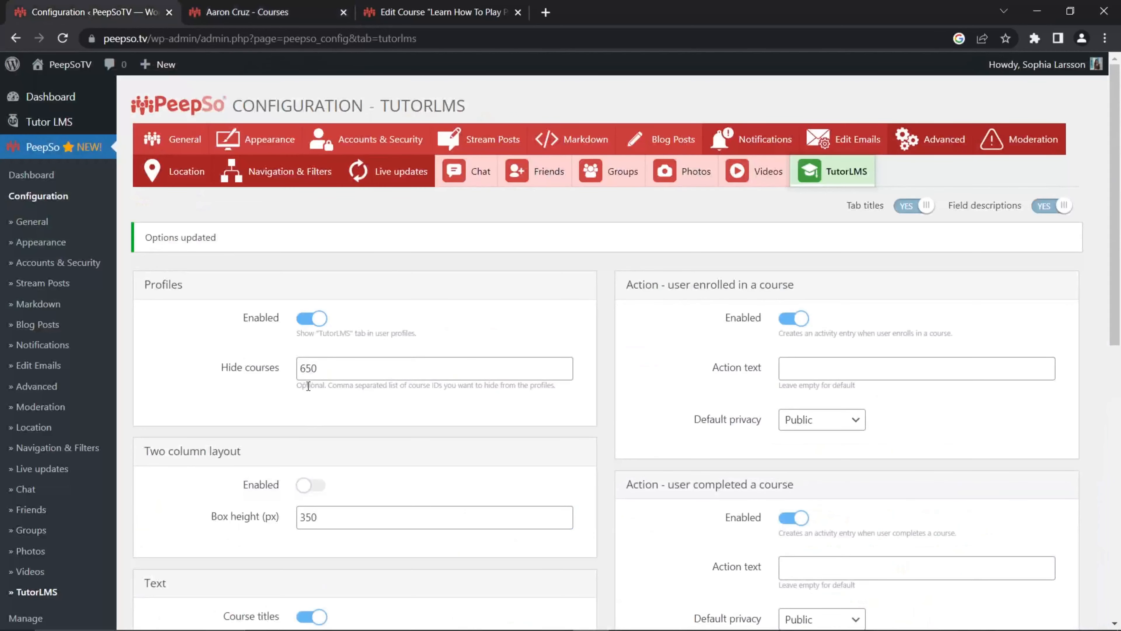
{"action": "left_click", "coordinate": [265, 374]}
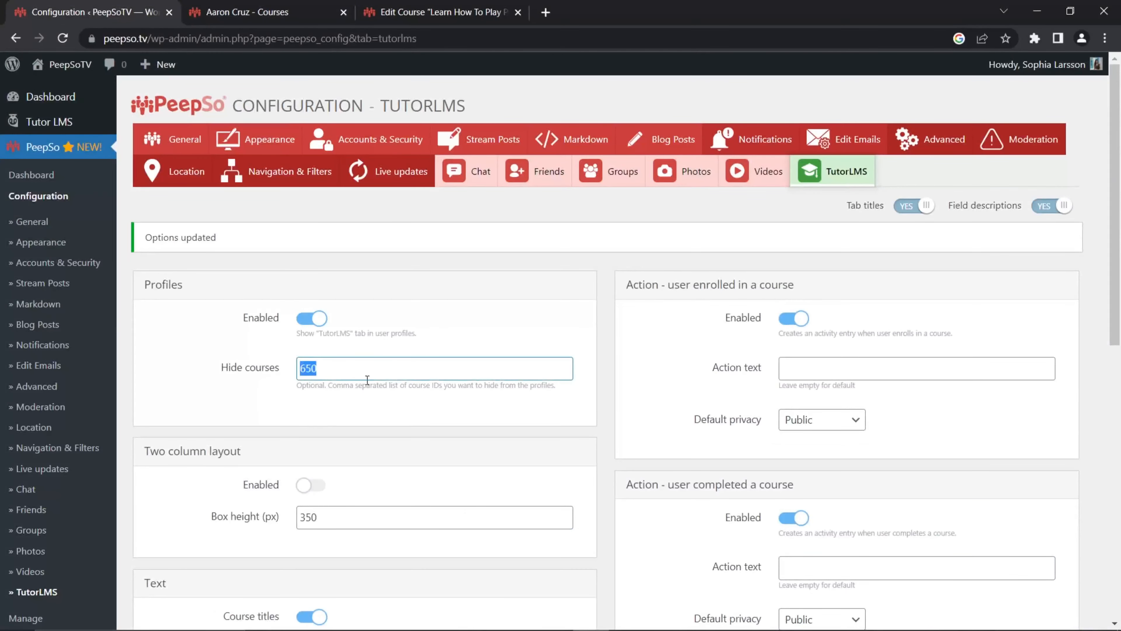
{"action": "key", "text": "BackSpace"}
{"action": "scroll", "coordinate": [598, 404], "scroll_direction": "down", "scroll_amount": 10}
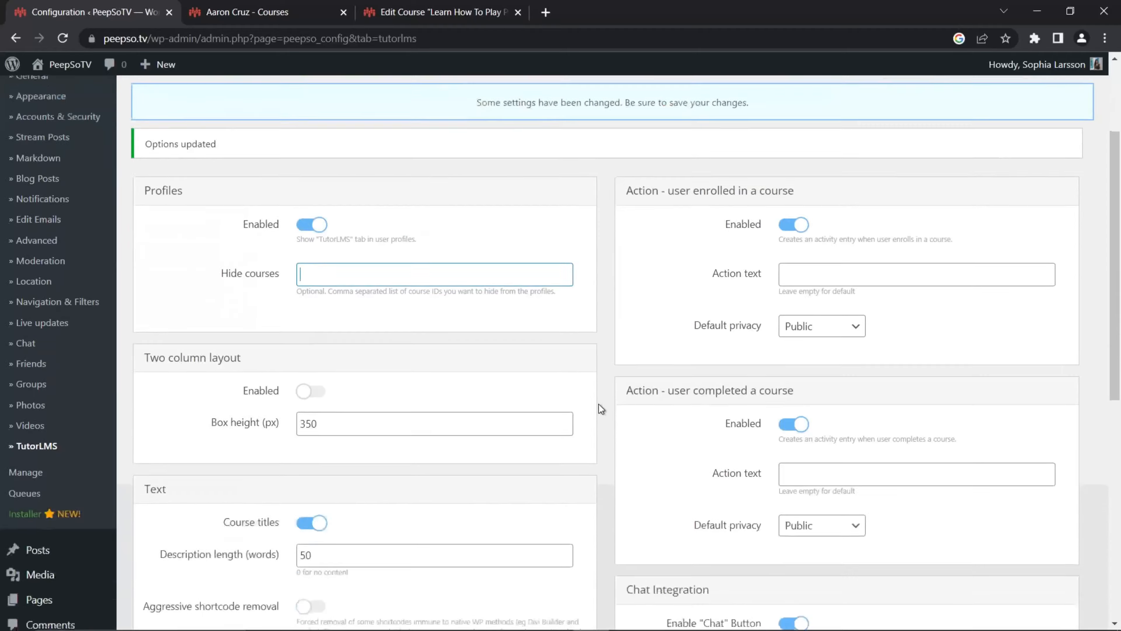
{"action": "scroll", "coordinate": [604, 405], "scroll_direction": "down", "scroll_amount": 2}
{"action": "left_click", "coordinate": [566, 541]}
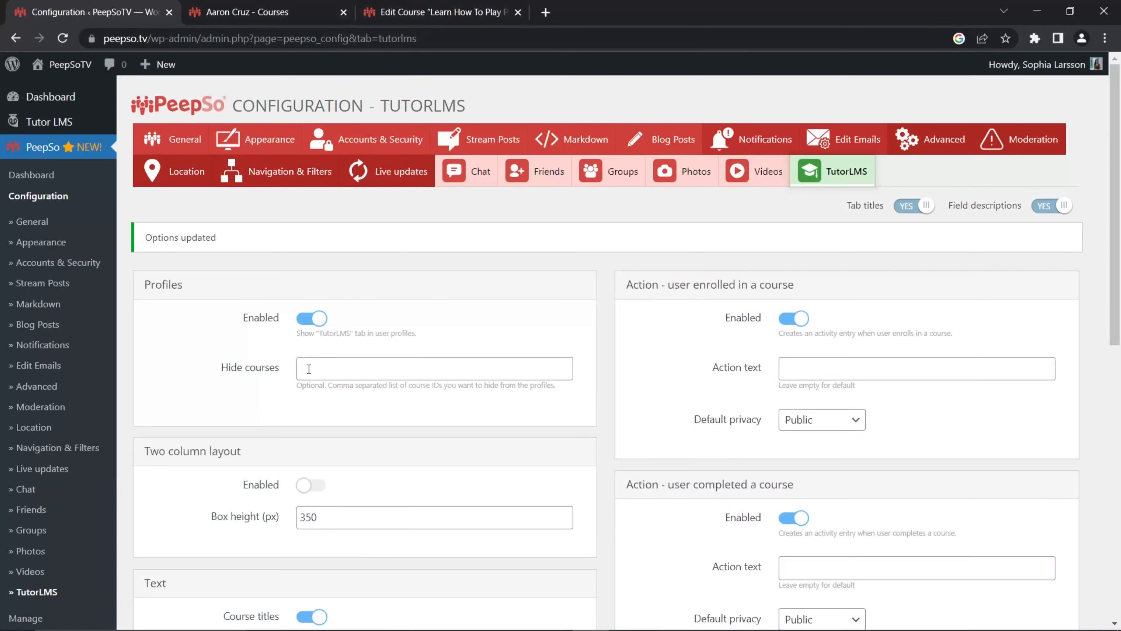
- Reload the member's profile to check the listed courses, and return to the TutorLMS configuration
{"action": "left_click", "coordinate": [247, 12]}
{"action": "left_click", "coordinate": [62, 38]}
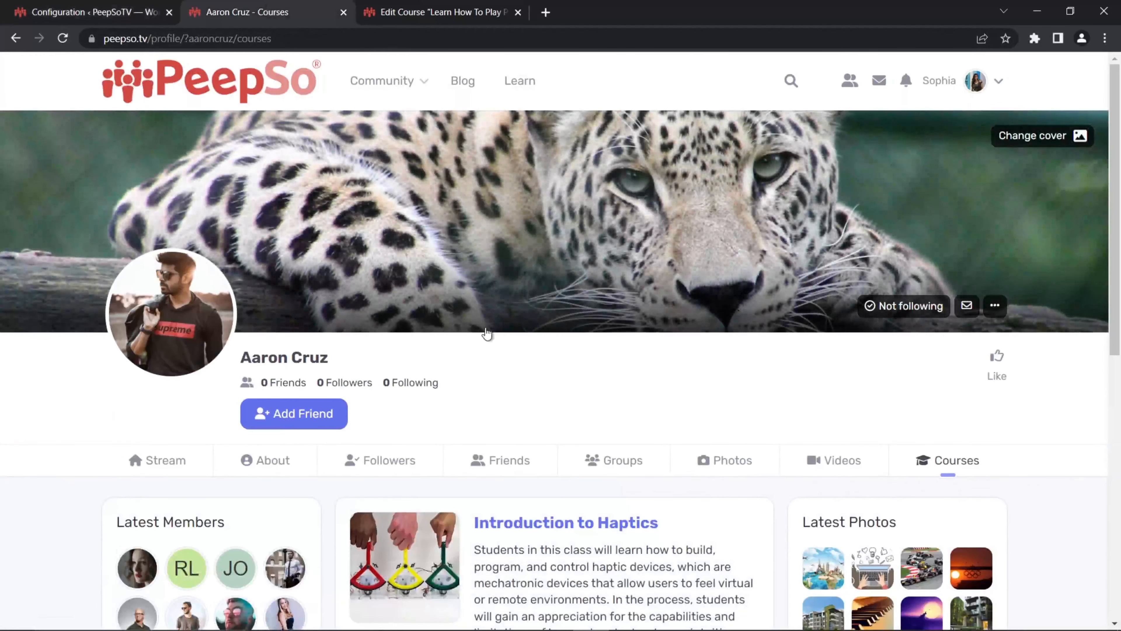
{"action": "scroll", "coordinate": [487, 334], "scroll_direction": "down", "scroll_amount": 6}
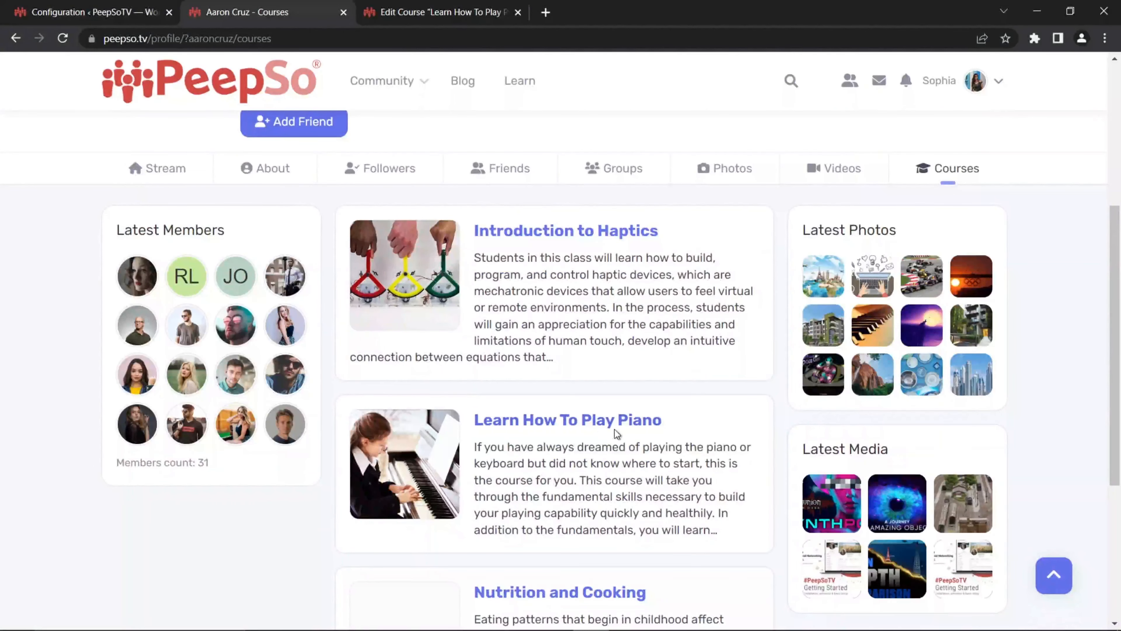
{"action": "left_click", "coordinate": [465, 18]}
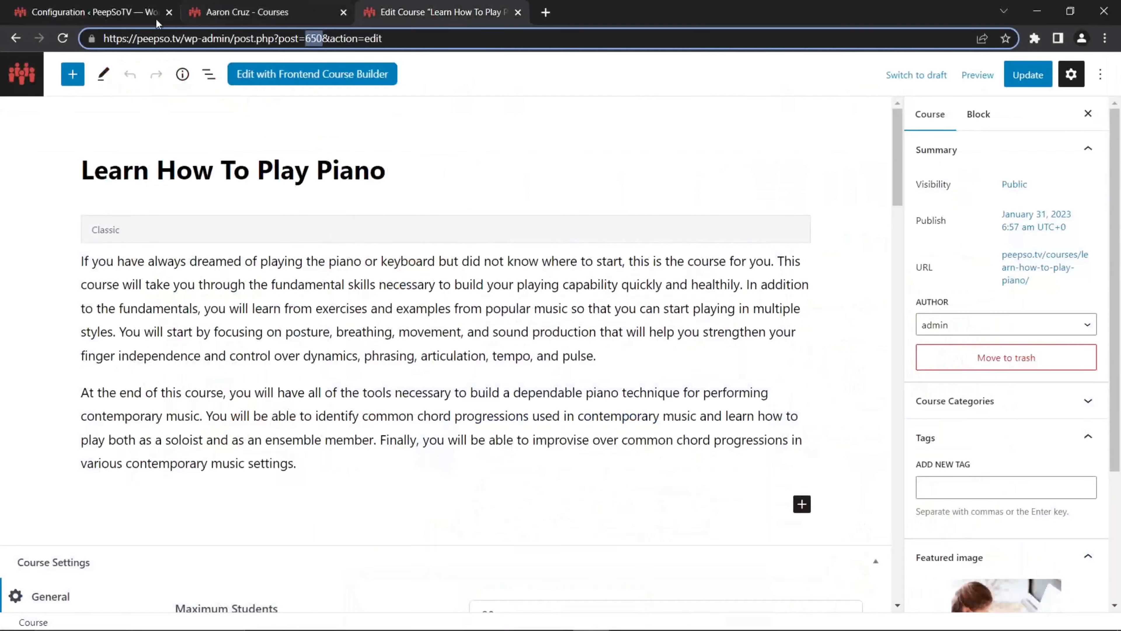
{"action": "left_click", "coordinate": [115, 12]}
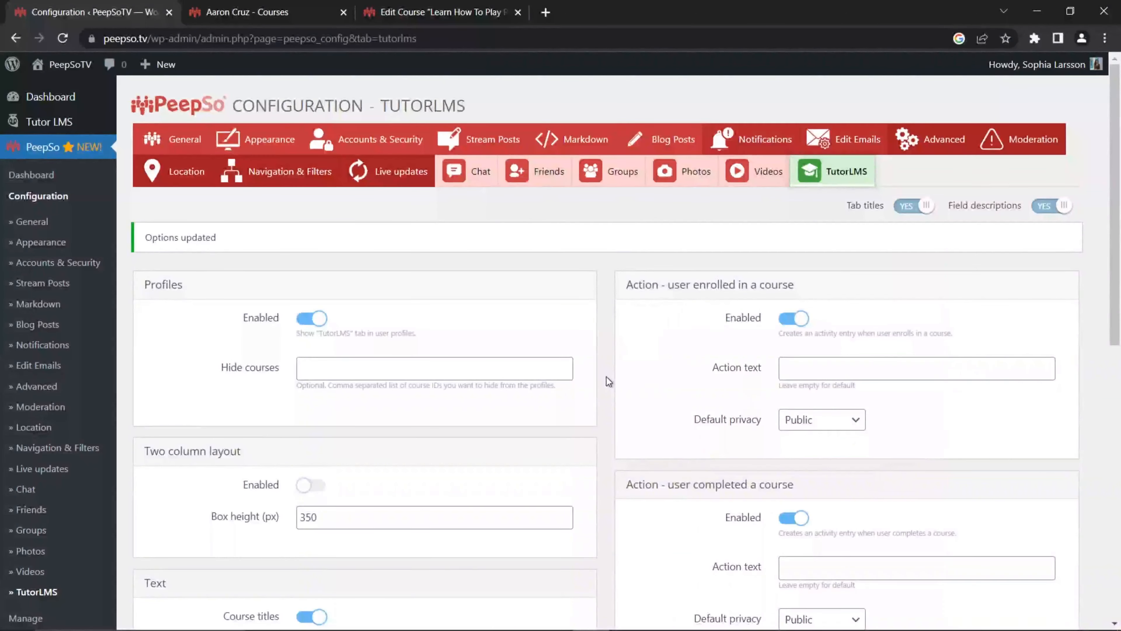
- Check the course layout on the member's profile, enable the two column layout in the configuration and save the settings
{"action": "scroll", "coordinate": [217, 410], "scroll_direction": "down", "scroll_amount": 2}
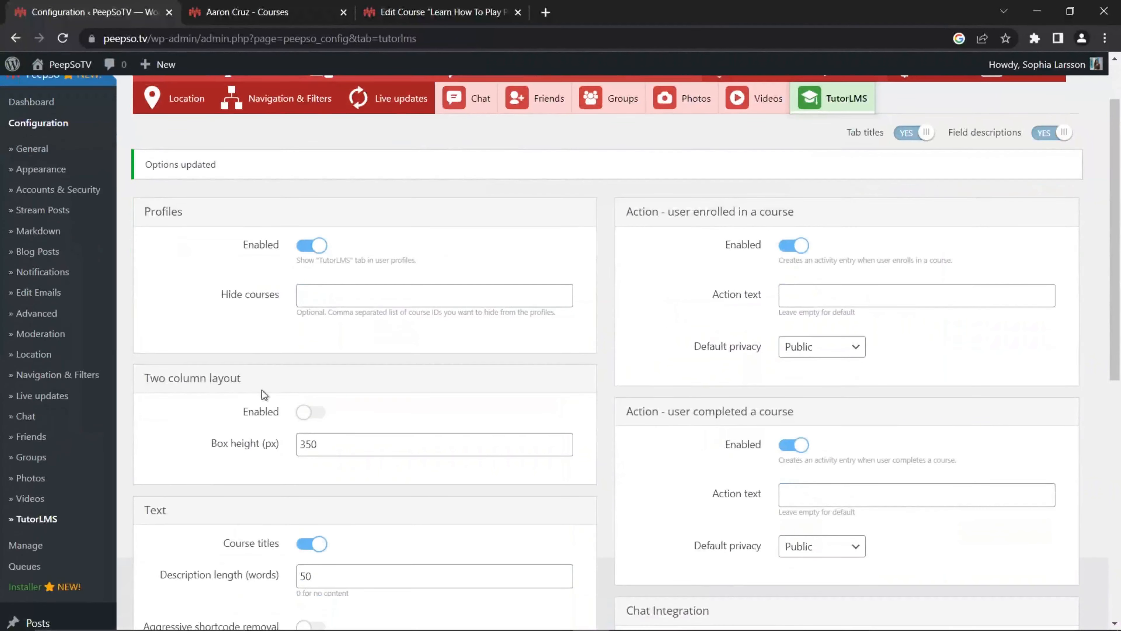
{"action": "scroll", "coordinate": [370, 388], "scroll_direction": "down", "scroll_amount": 2}
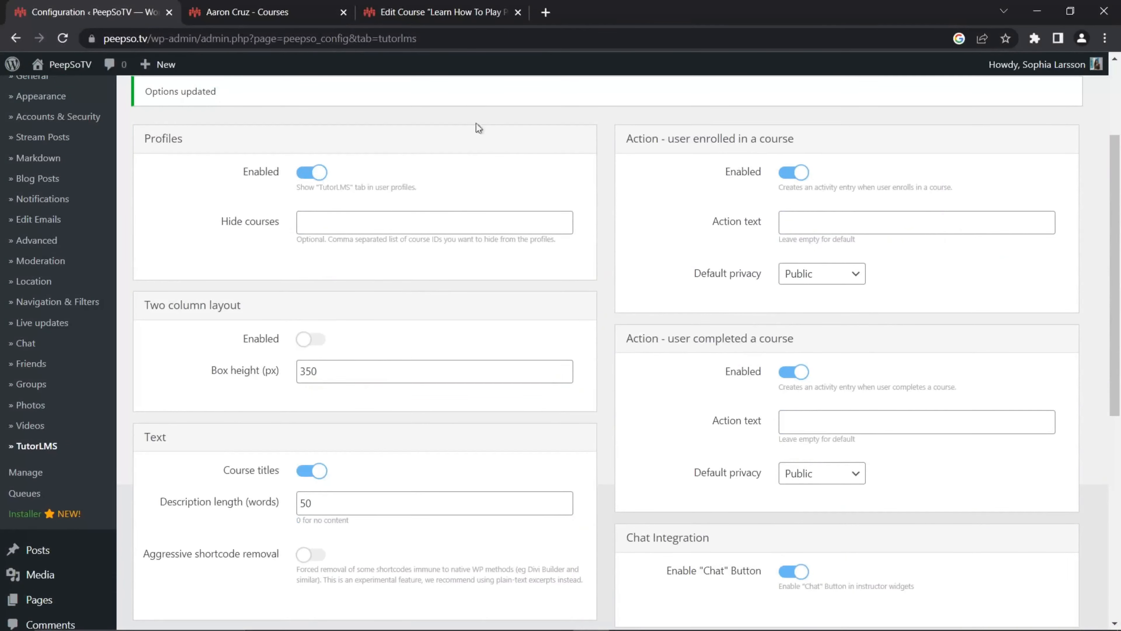
{"action": "left_click", "coordinate": [265, 12]}
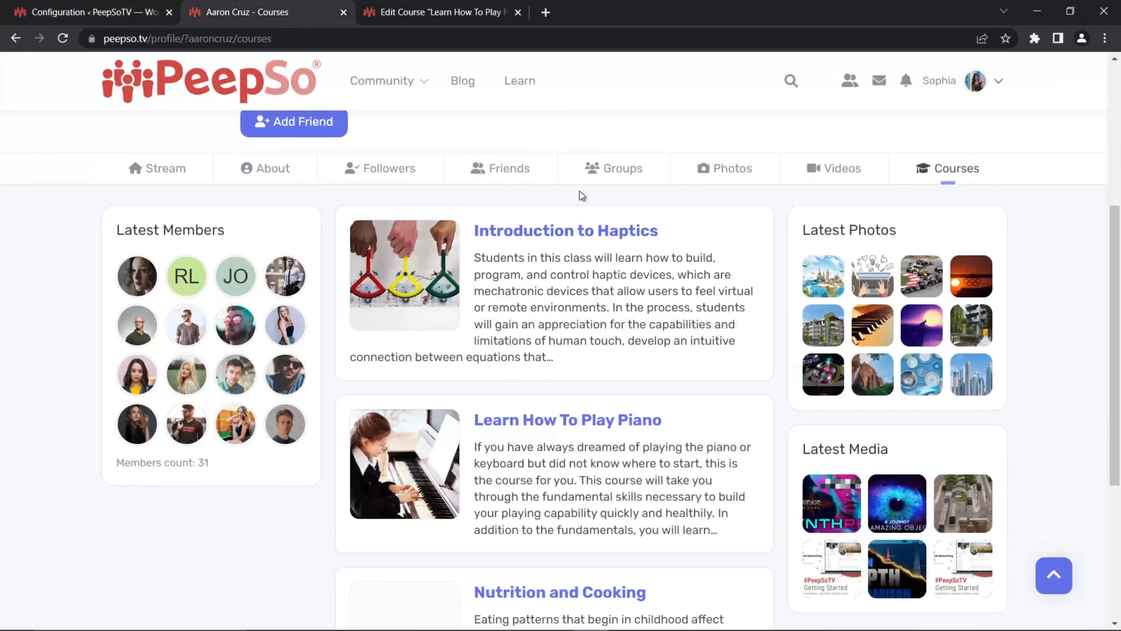
{"action": "left_click", "coordinate": [66, 12]}
{"action": "left_click", "coordinate": [309, 339]}
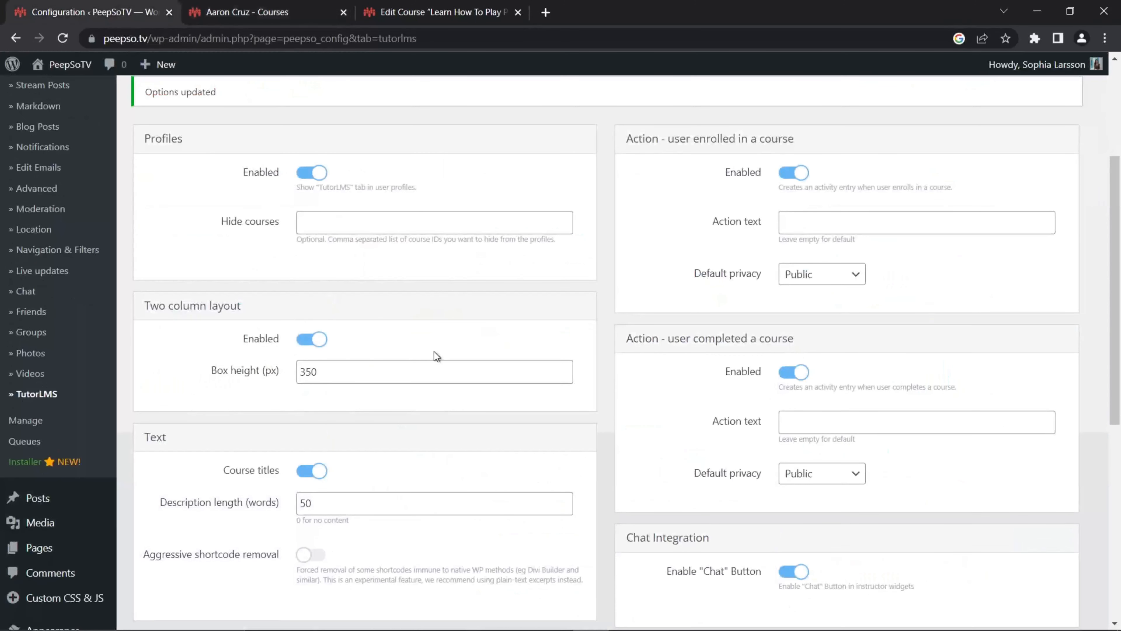
{"action": "scroll", "coordinate": [604, 359], "scroll_direction": "down", "scroll_amount": 8}
{"action": "left_click", "coordinate": [572, 590]}
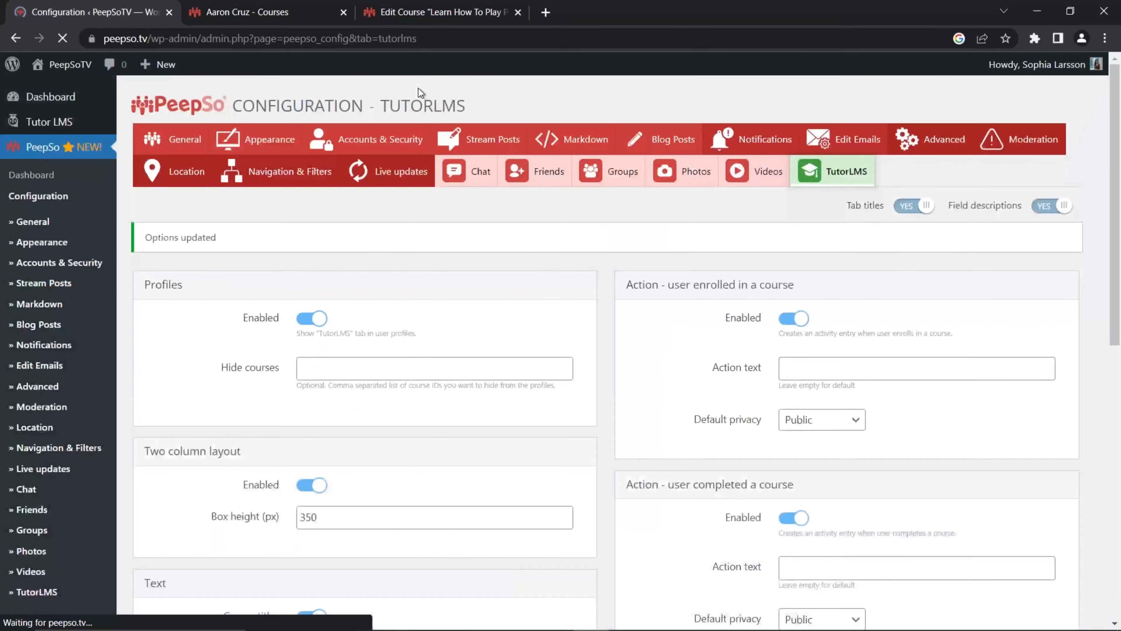
- Reload the member's profile, compare its course boxes with the two column layout settings and return to the configuration
{"action": "left_click", "coordinate": [230, 13]}
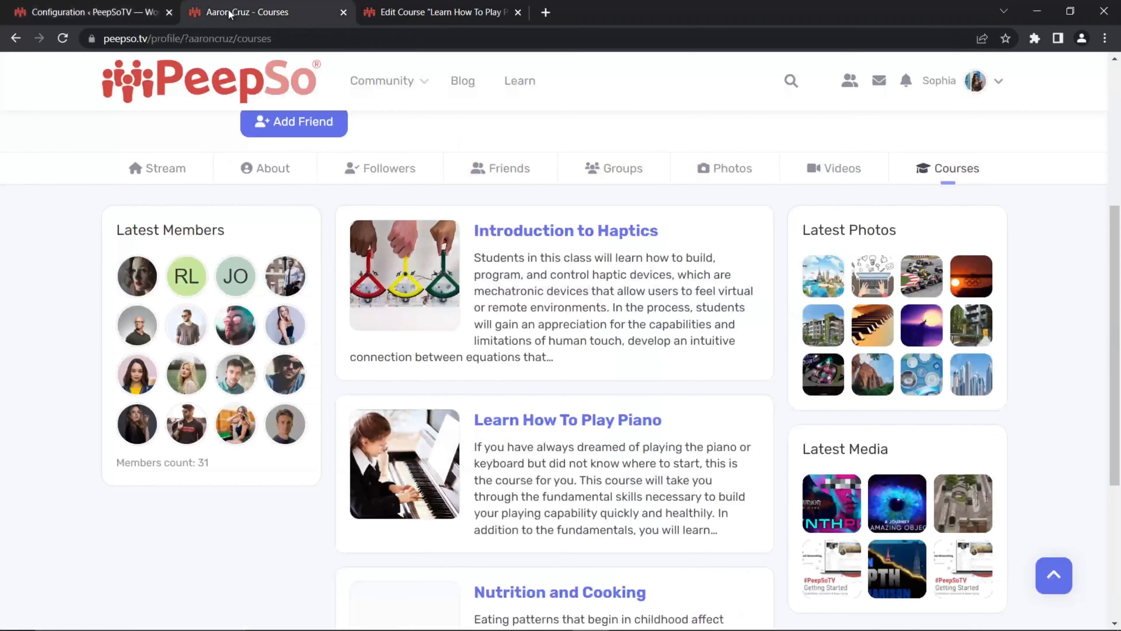
{"action": "left_click", "coordinate": [63, 38]}
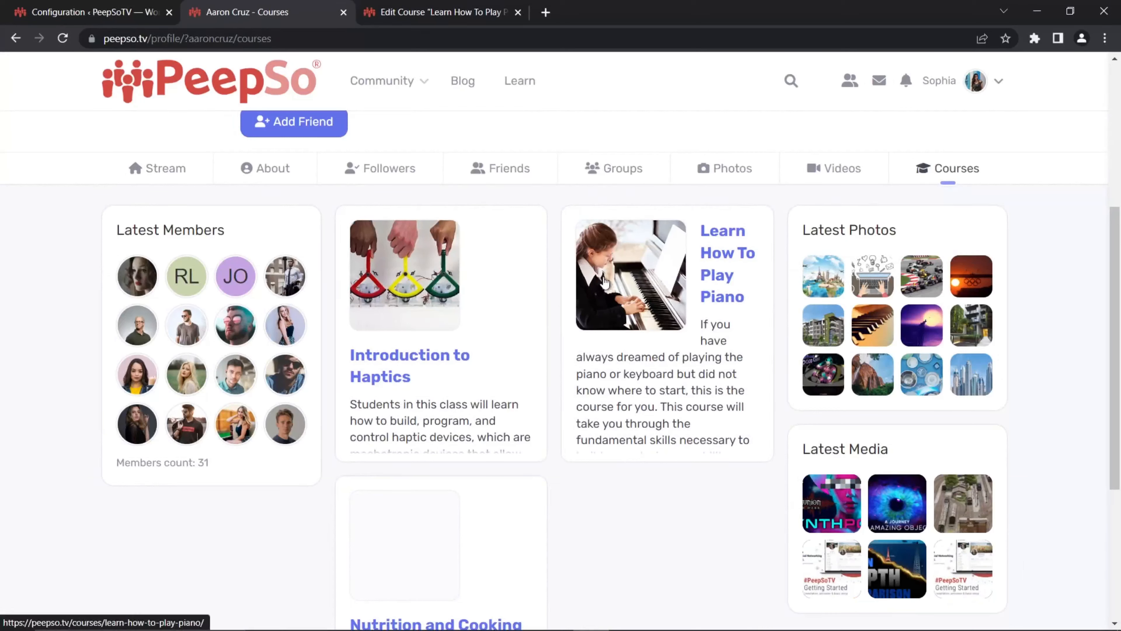
{"action": "left_click", "coordinate": [72, 6]}
{"action": "scroll", "coordinate": [309, 432], "scroll_direction": "down", "scroll_amount": 3}
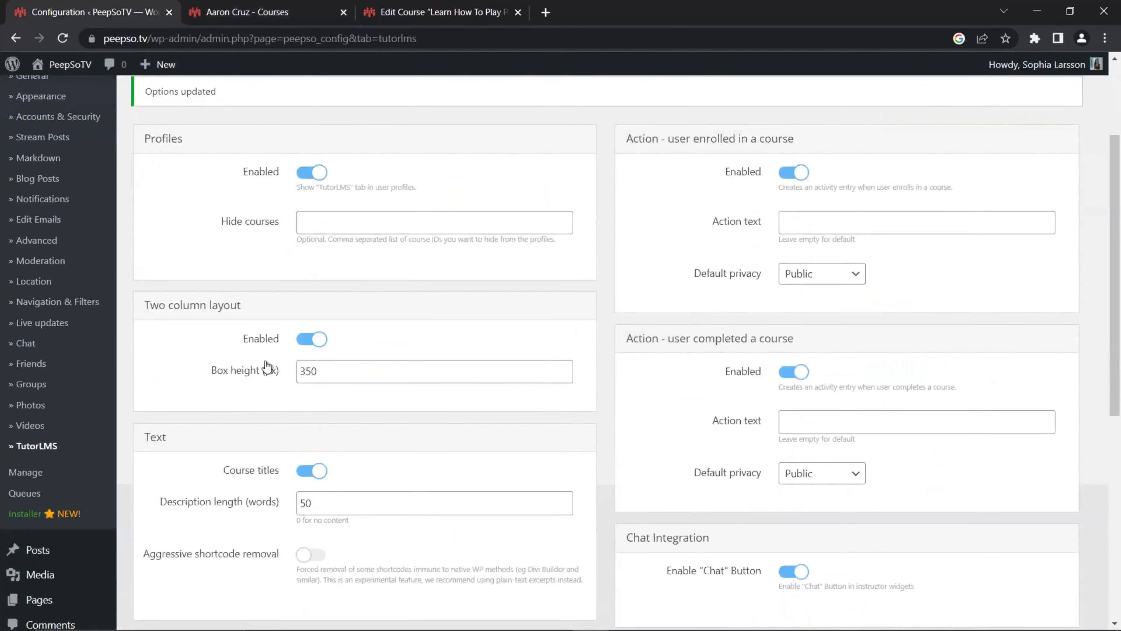
{"action": "left_click", "coordinate": [295, 13]}
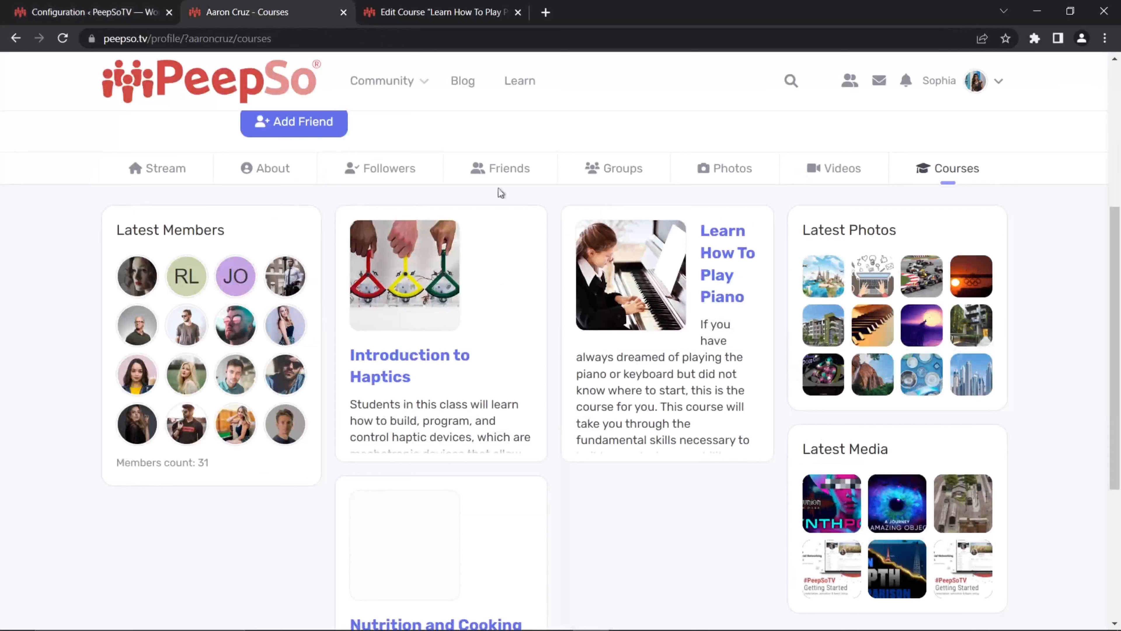
{"action": "left_click", "coordinate": [92, 12]}
- Turn off course titles, switch aggressive shortcode removal on and off again, and review the course texts on the member's profile
{"action": "scroll", "coordinate": [408, 347], "scroll_direction": "down", "scroll_amount": 2}
{"action": "scroll", "coordinate": [408, 345], "scroll_direction": "down", "scroll_amount": 5}
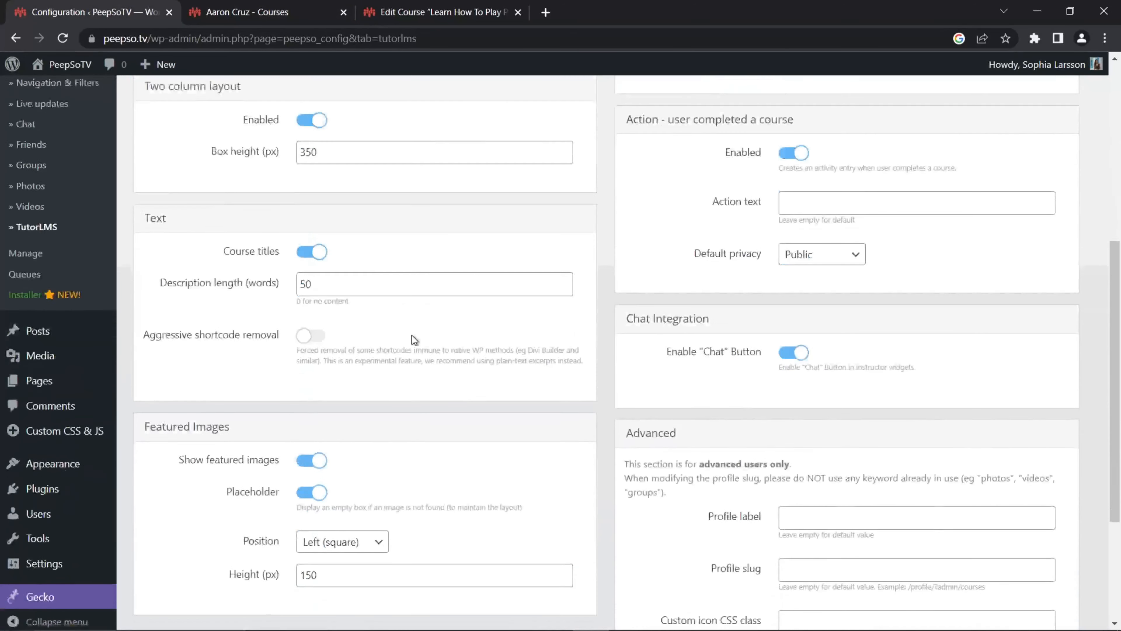
{"action": "left_click", "coordinate": [311, 251]}
{"action": "scroll", "coordinate": [442, 275], "scroll_direction": "up", "scroll_amount": 1}
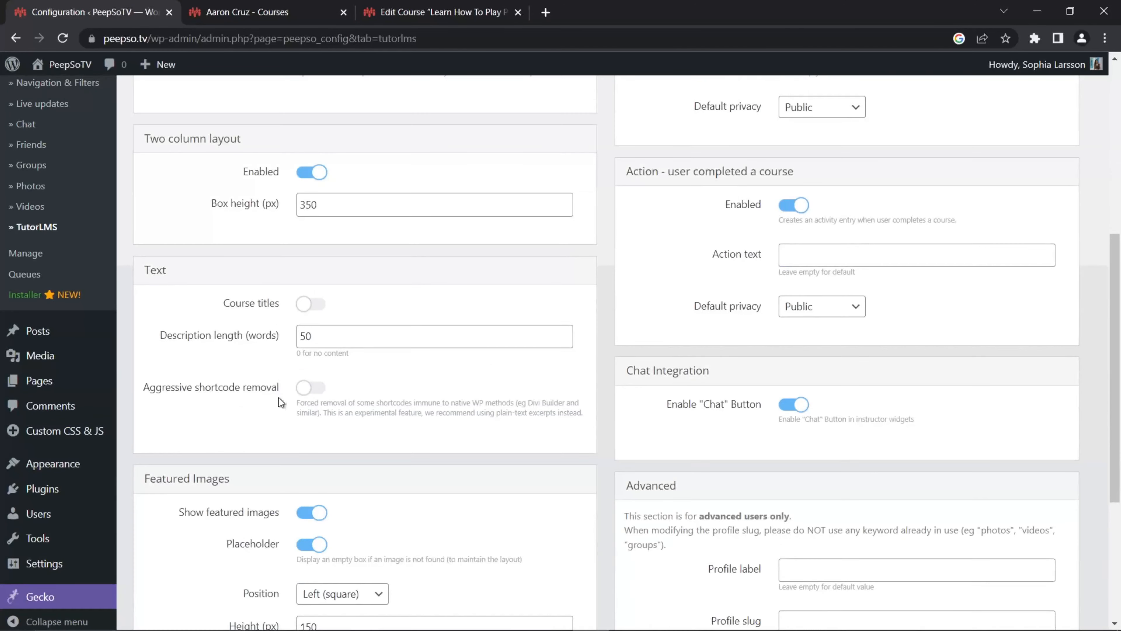
{"action": "left_click", "coordinate": [312, 391]}
{"action": "left_click", "coordinate": [310, 390]}
{"action": "left_click", "coordinate": [226, 19]}
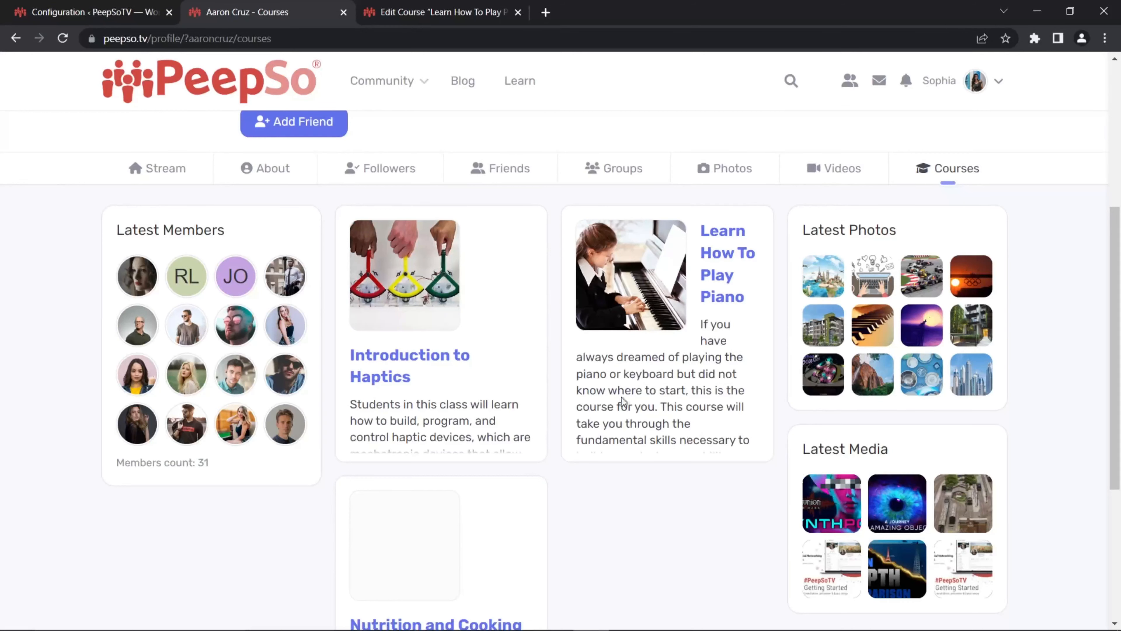
{"action": "left_click", "coordinate": [91, 12]}
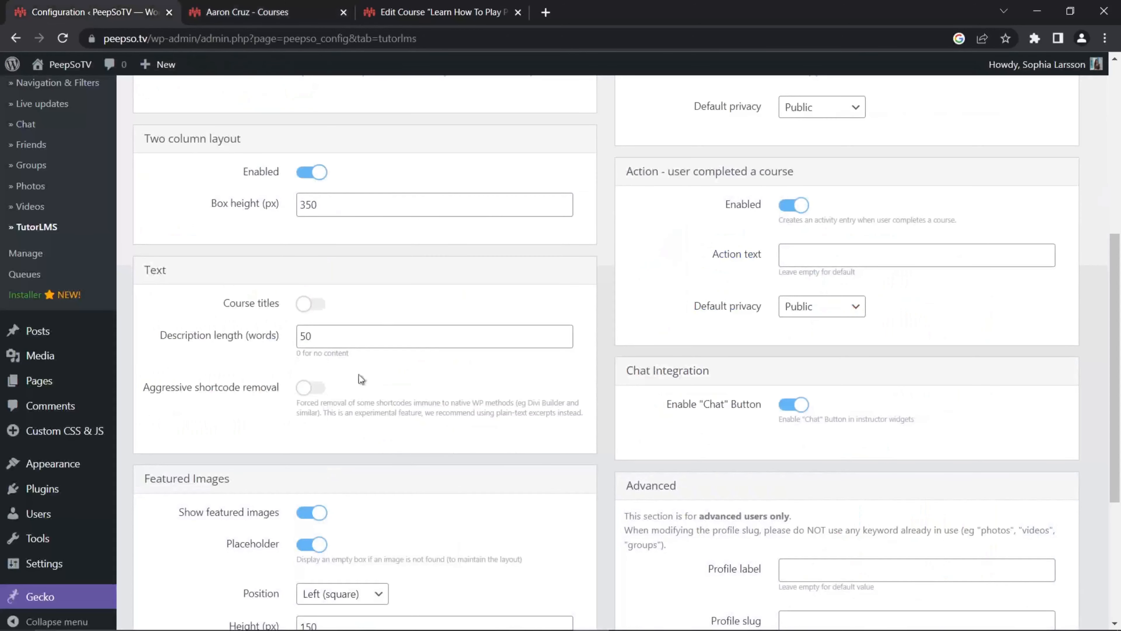
- Turn off featured images, turn course titles back on and save the settings
{"action": "scroll", "coordinate": [417, 347], "scroll_direction": "down", "scroll_amount": 5}
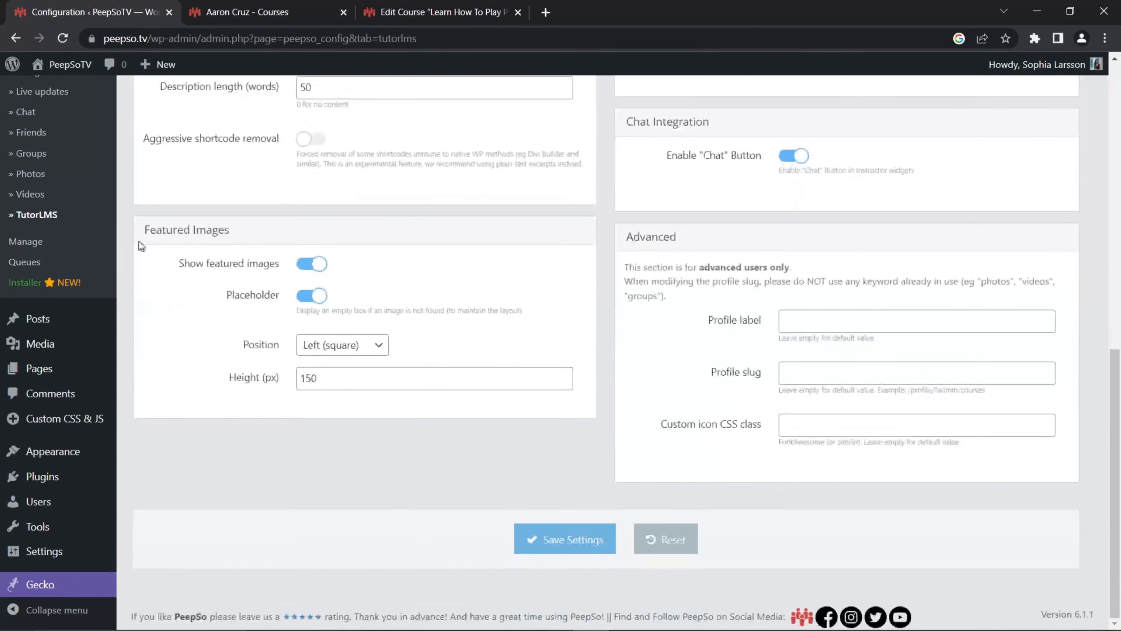
{"action": "left_click", "coordinate": [312, 263]}
{"action": "scroll", "coordinate": [416, 279], "scroll_direction": "up", "scroll_amount": 3}
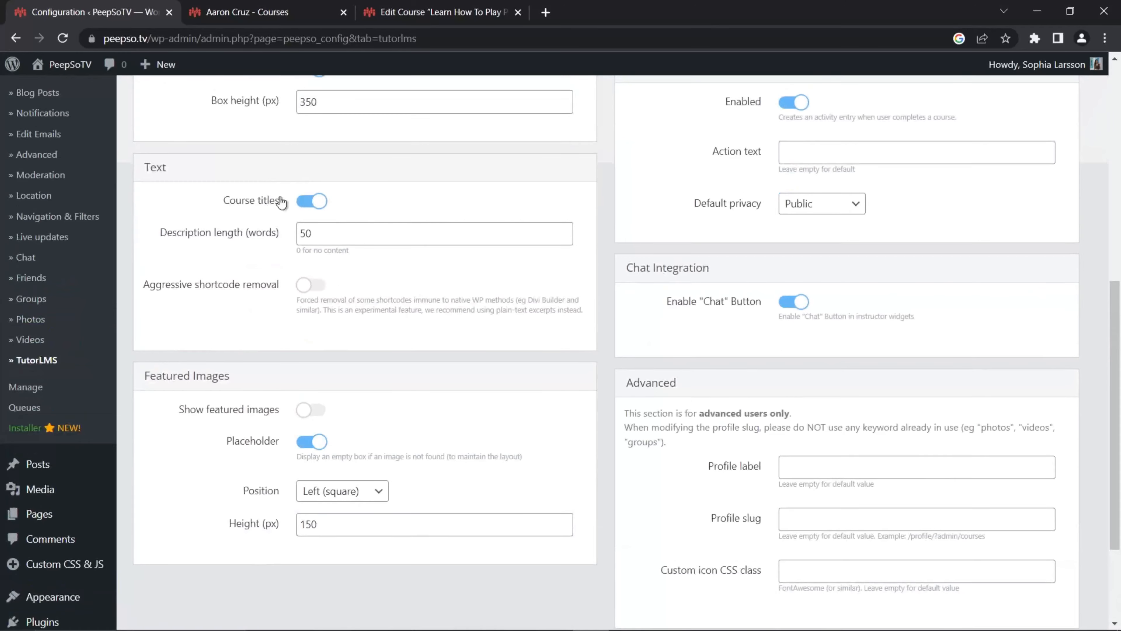
{"action": "scroll", "coordinate": [583, 356], "scroll_direction": "down", "scroll_amount": 4}
{"action": "left_click", "coordinate": [569, 537]}
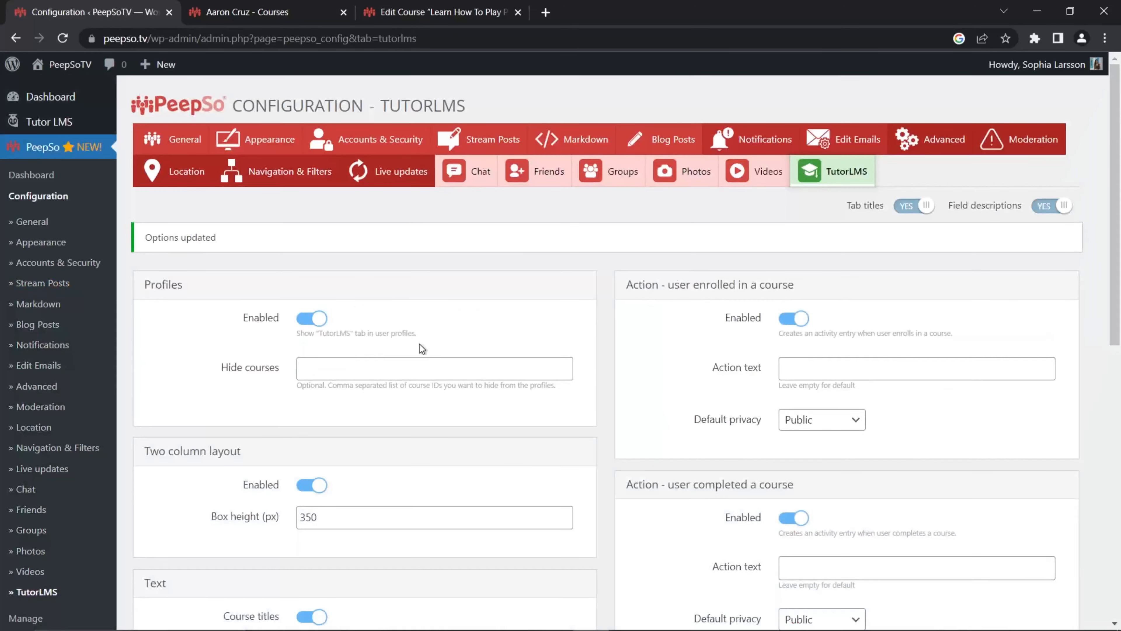
- Set the featured images position to Top (rectangle) in the Tutor LMS configuration and save the settings
{"action": "scroll", "coordinate": [441, 340], "scroll_direction": "down", "scroll_amount": 10}
{"action": "scroll", "coordinate": [393, 326], "scroll_direction": "down", "scroll_amount": 5}
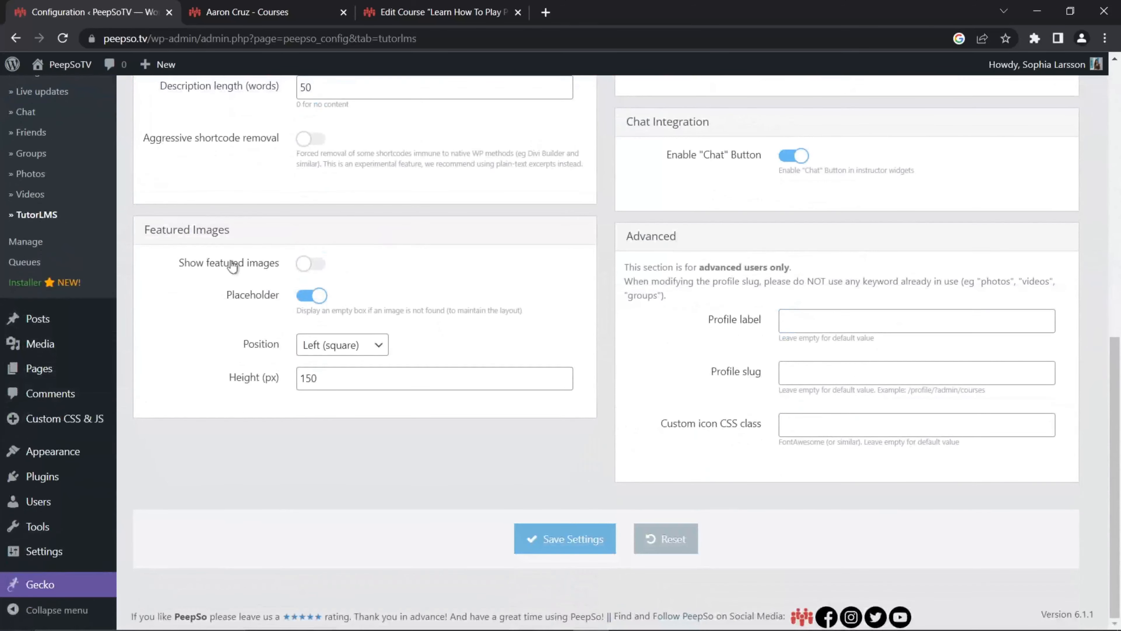
{"action": "left_click", "coordinate": [270, 12]}
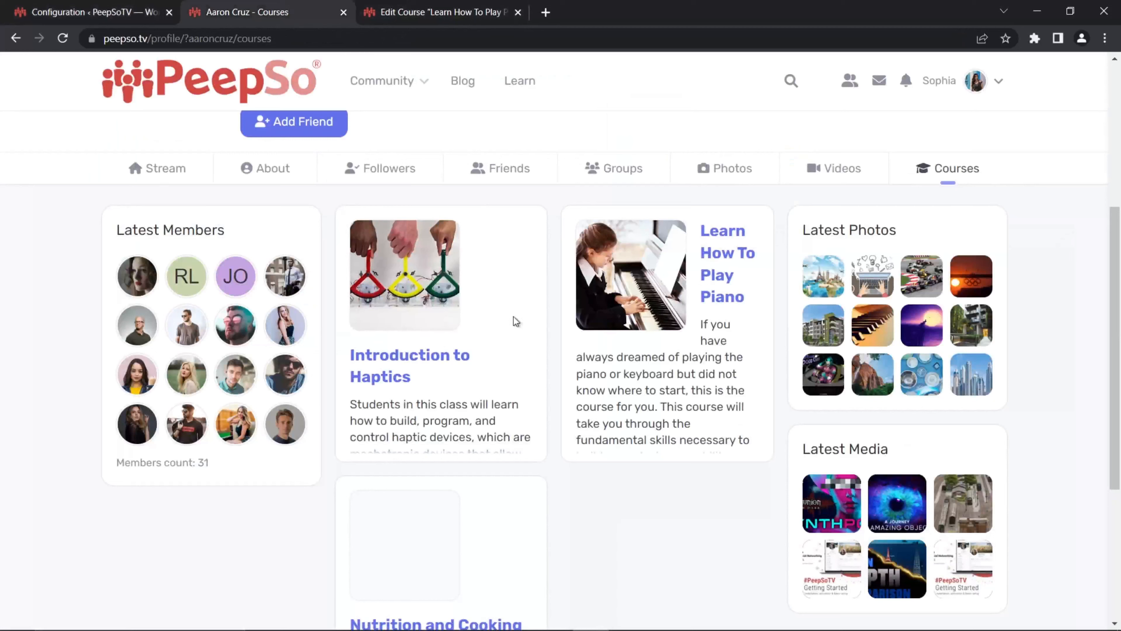
{"action": "left_click", "coordinate": [129, 13]}
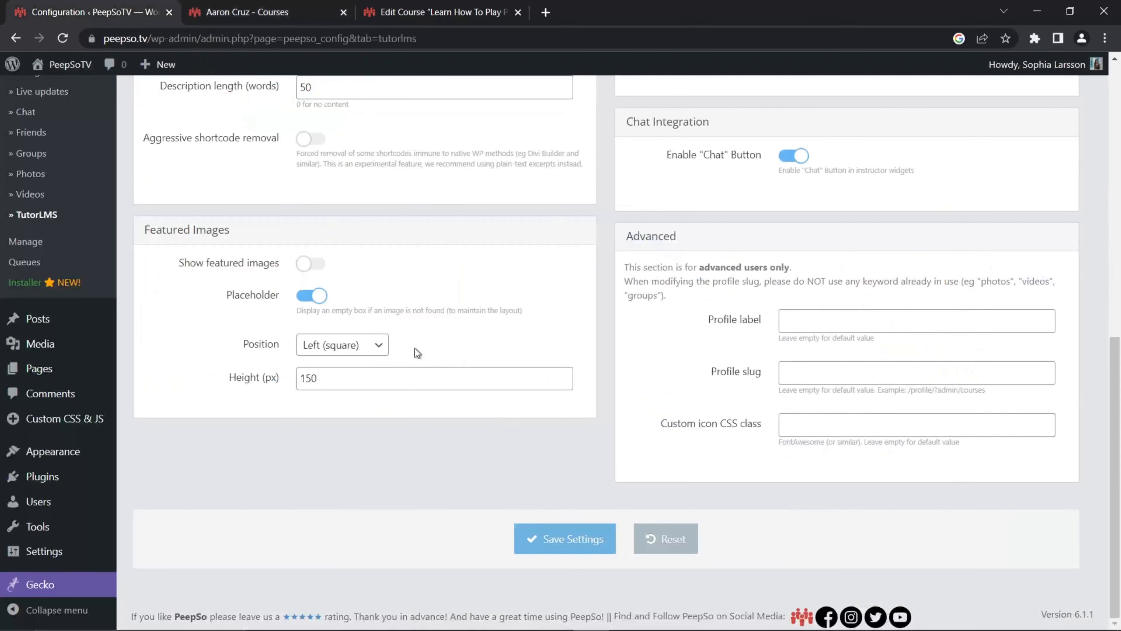
{"action": "left_click", "coordinate": [384, 345]}
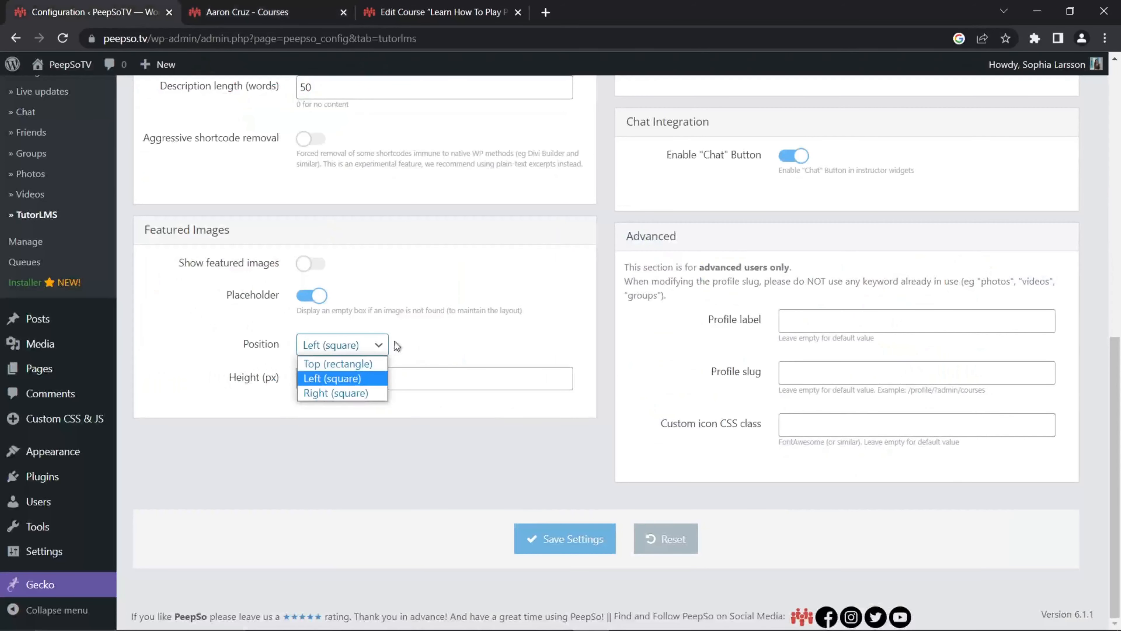
{"action": "left_click", "coordinate": [325, 364]}
{"action": "left_click", "coordinate": [561, 551]}
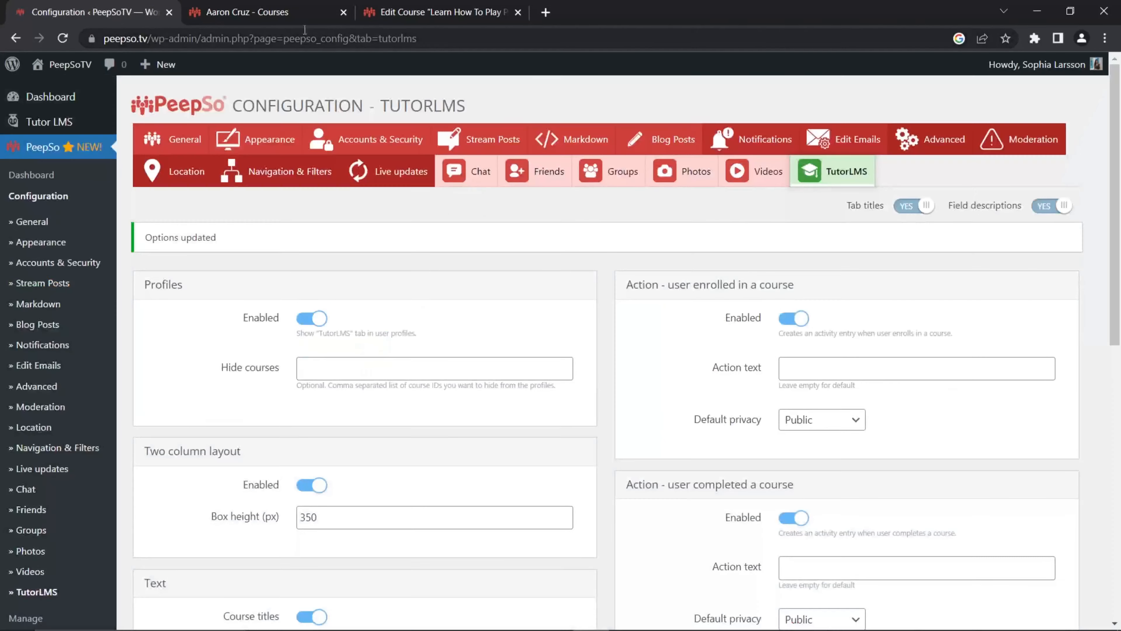
- Reload the member's profile courses, turn featured images on in the configuration and save the settings
{"action": "left_click", "coordinate": [297, 14]}
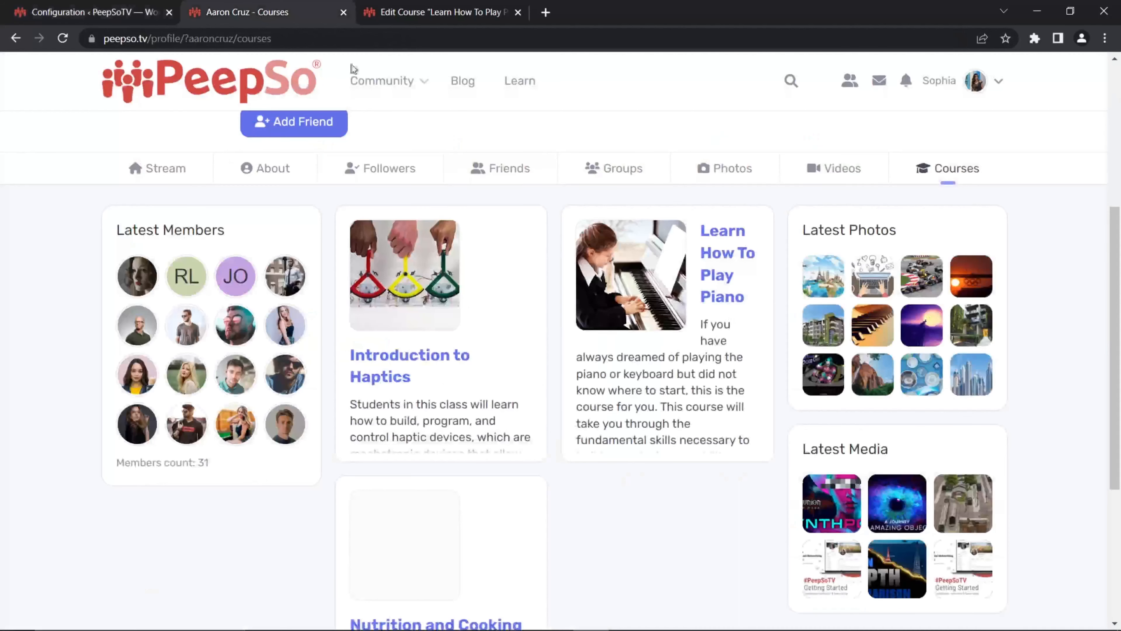
{"action": "left_click", "coordinate": [65, 39]}
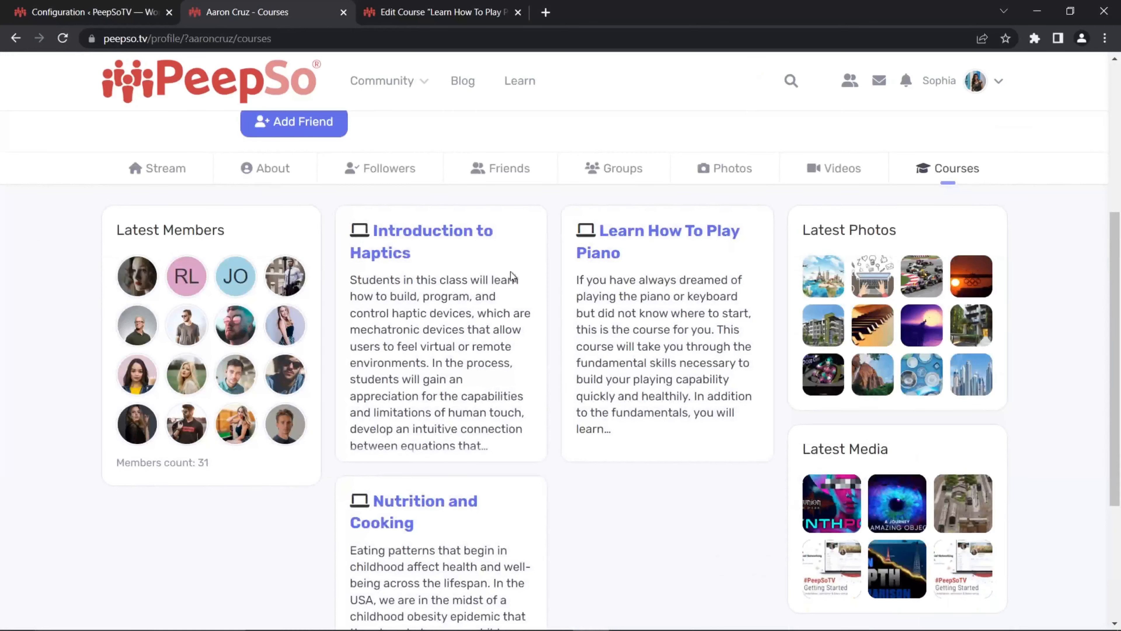
{"action": "left_click", "coordinate": [124, 13]}
{"action": "scroll", "coordinate": [466, 371], "scroll_direction": "down", "scroll_amount": 10}
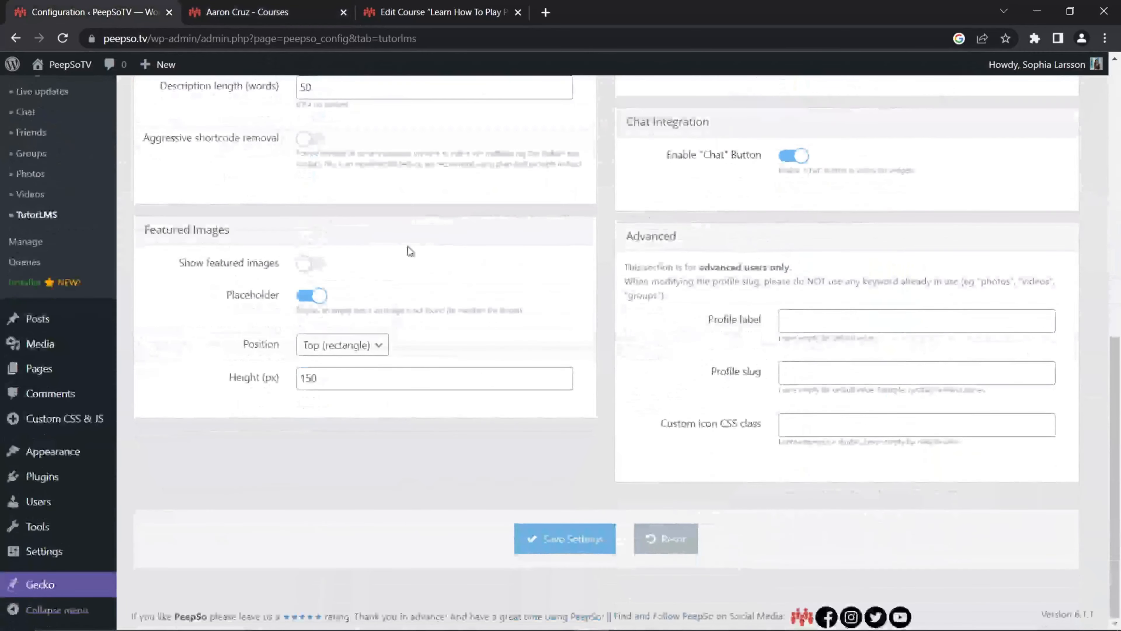
{"action": "left_click", "coordinate": [303, 265]}
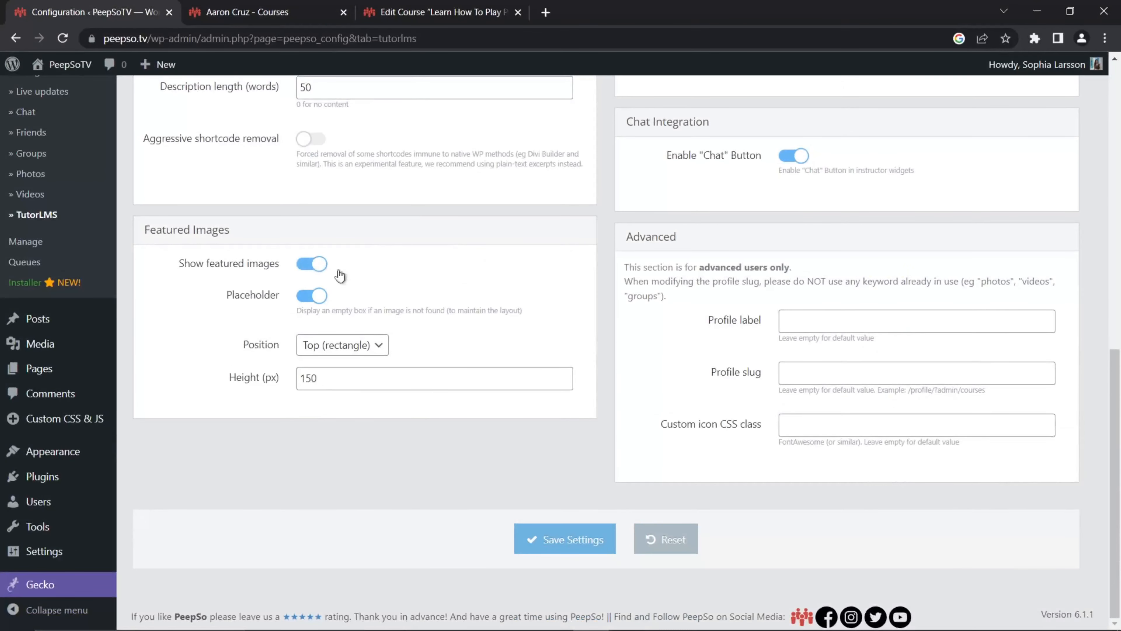
{"action": "left_click", "coordinate": [544, 540]}
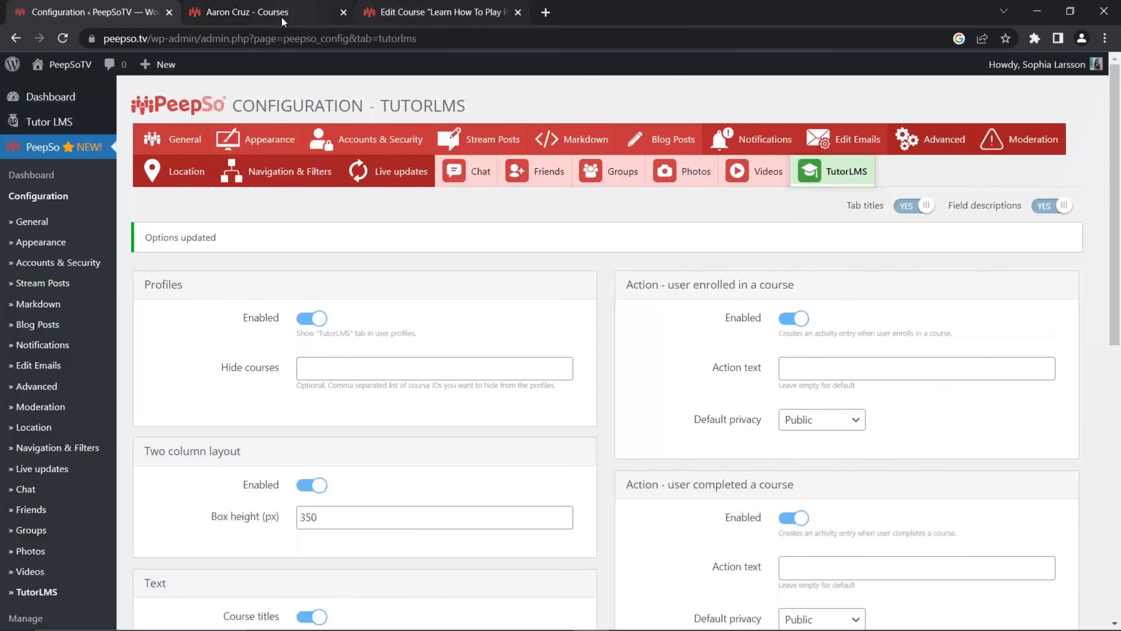
- Reload the member's profile and check how the featured images are placed in the course boxes
{"action": "left_click", "coordinate": [284, 19]}
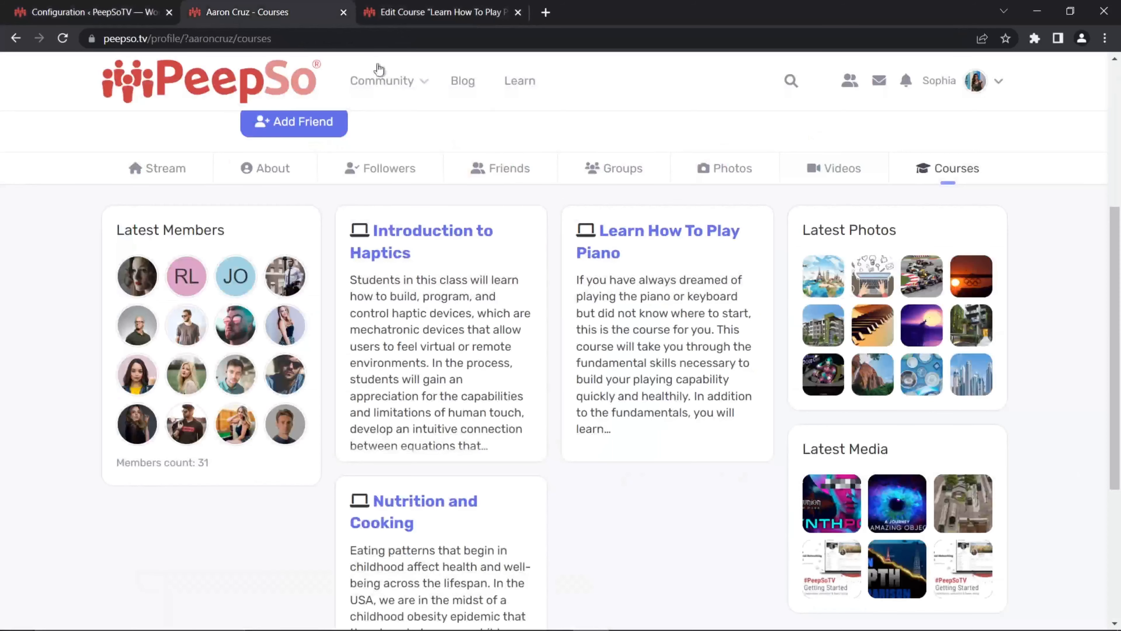
{"action": "left_click", "coordinate": [63, 39]}
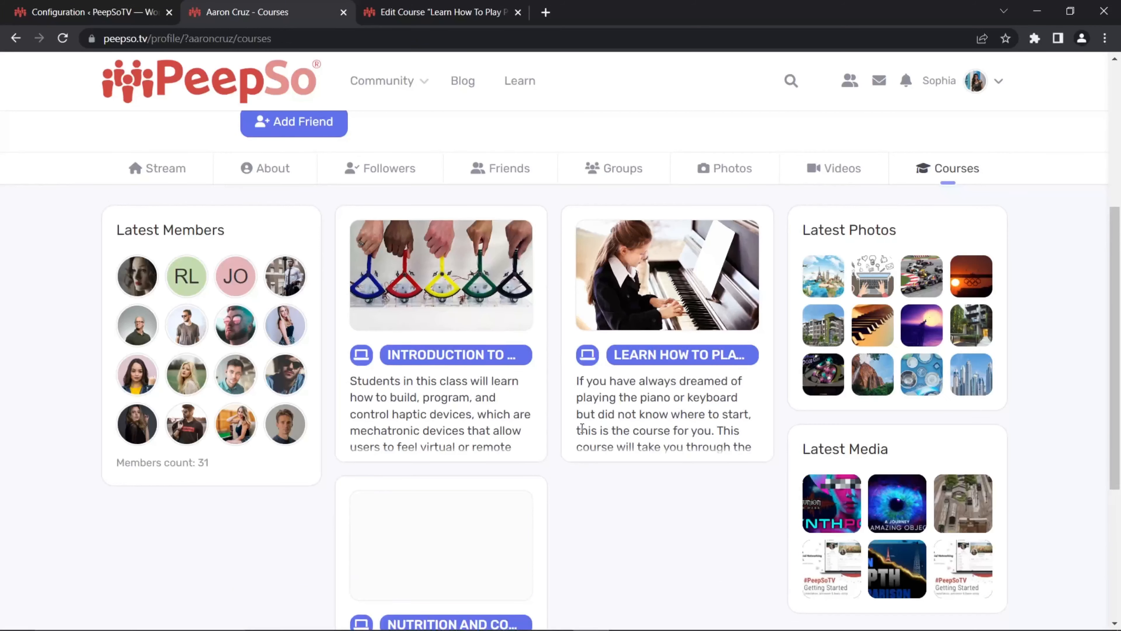
- Switch the two column layout off and back on in the configuration, comparing it with the member's profile courses
{"action": "left_click", "coordinate": [116, 15]}
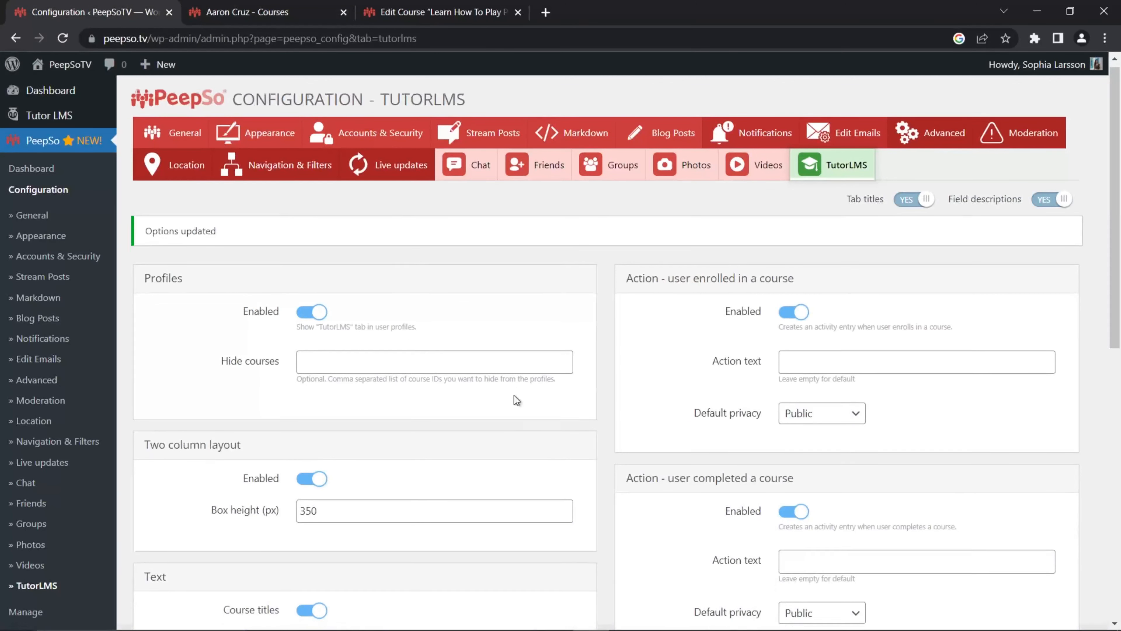
{"action": "scroll", "coordinate": [515, 395], "scroll_direction": "down", "scroll_amount": 2}
{"action": "left_click", "coordinate": [314, 342]}
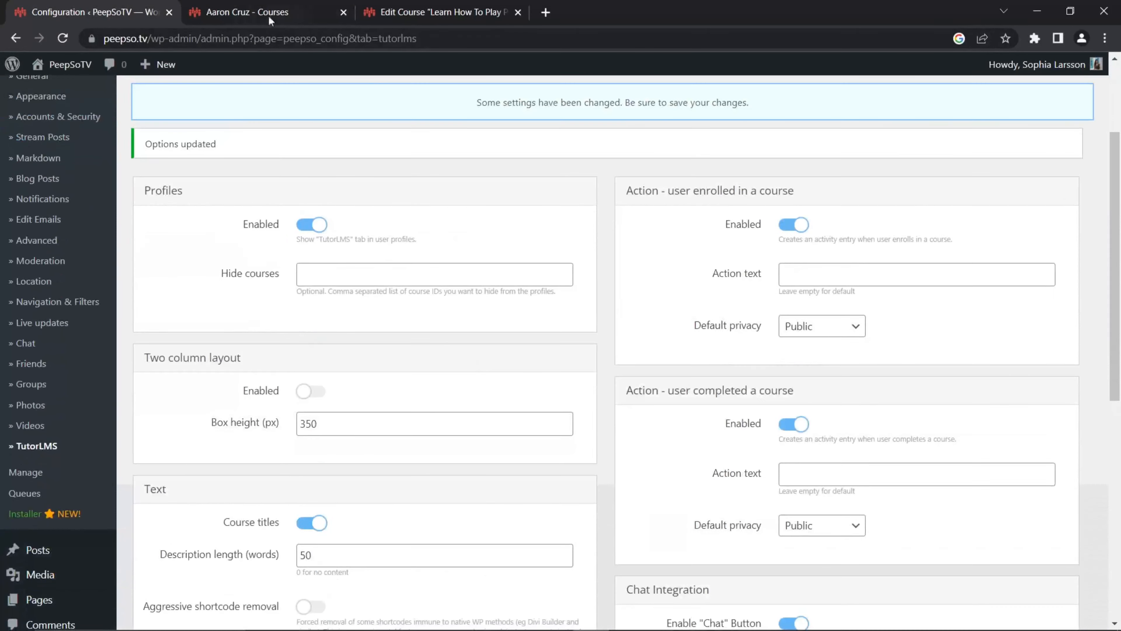
{"action": "left_click", "coordinate": [268, 15]}
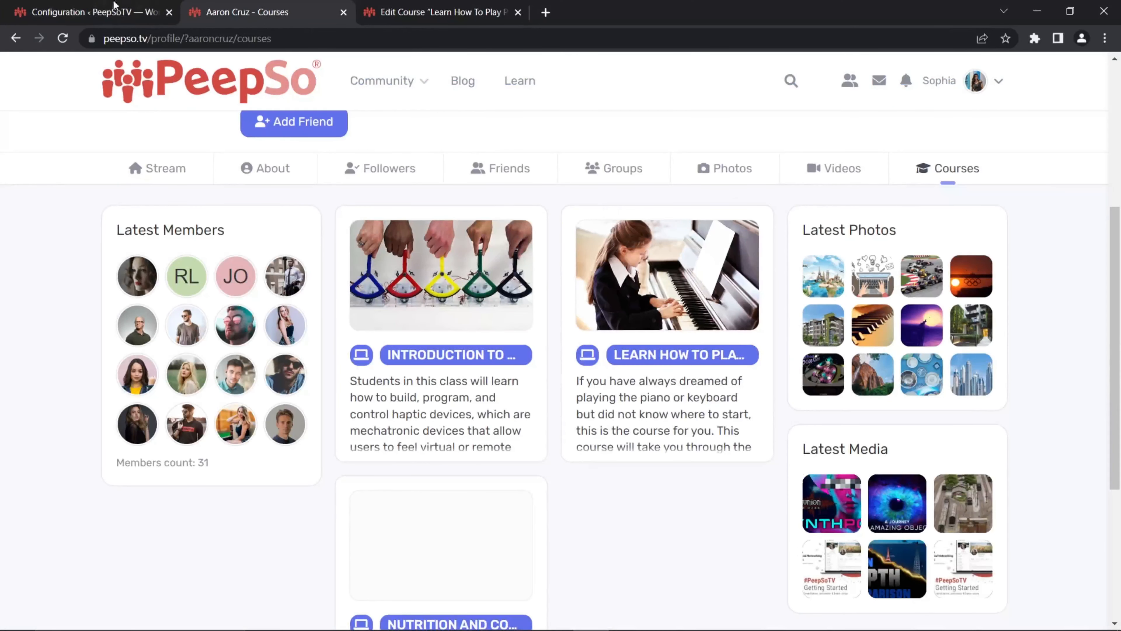
{"action": "left_click", "coordinate": [89, 13]}
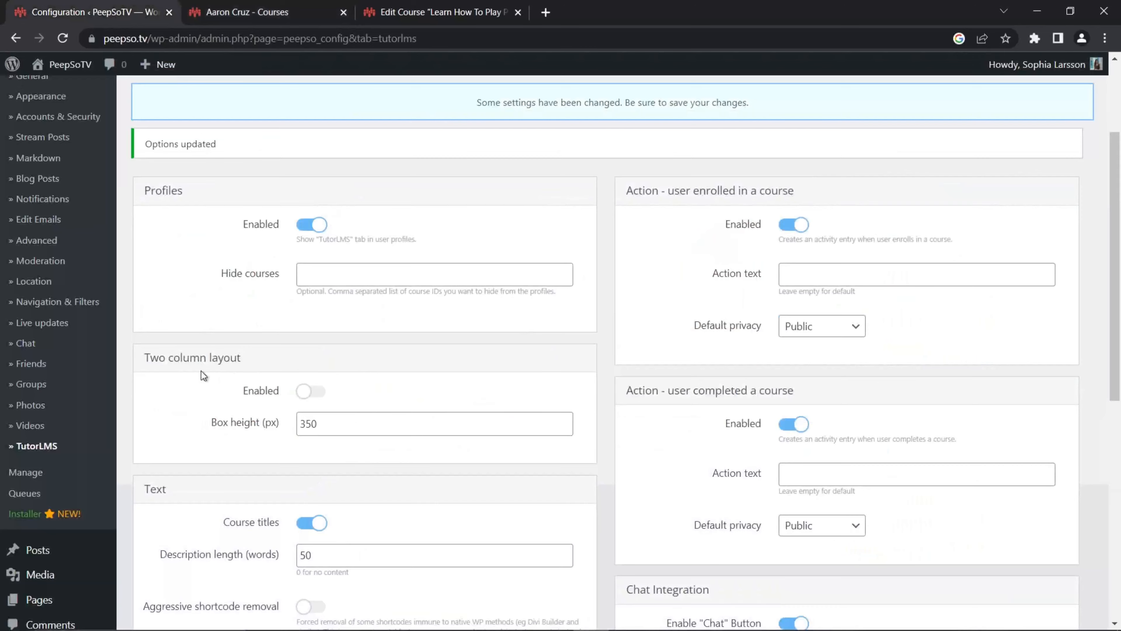
{"action": "left_click", "coordinate": [312, 398]}
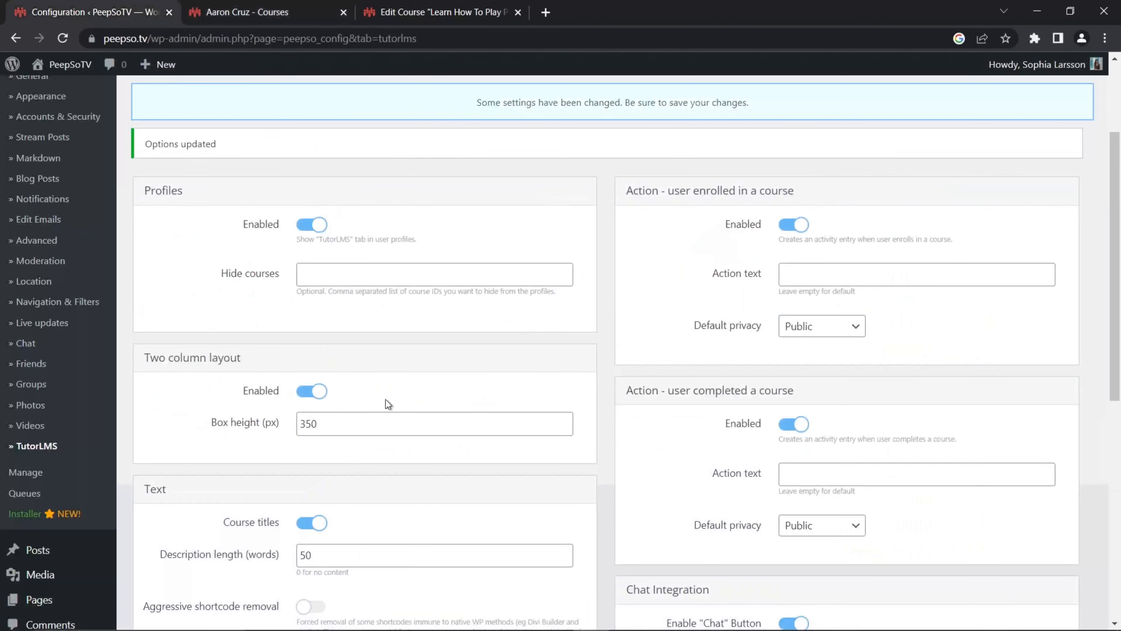
{"action": "left_click", "coordinate": [312, 391]}
{"action": "left_click", "coordinate": [311, 391]}
- Switch the featured images placeholder off and back on and save the settings
{"action": "scroll", "coordinate": [311, 391], "scroll_direction": "down", "scroll_amount": 5}
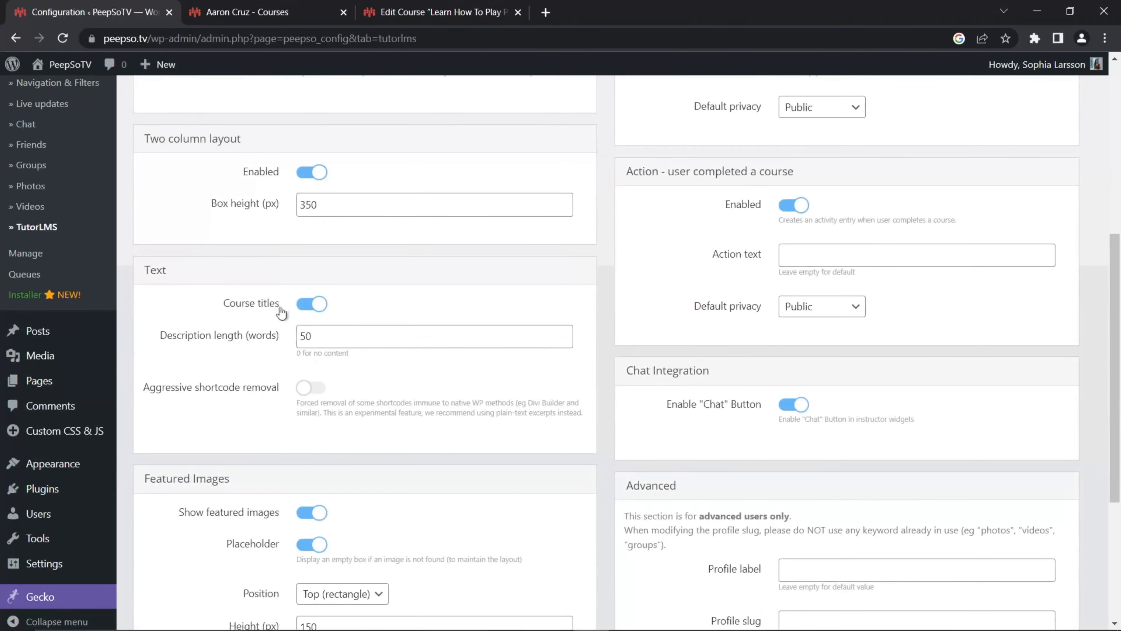
{"action": "scroll", "coordinate": [329, 331], "scroll_direction": "down", "scroll_amount": 3}
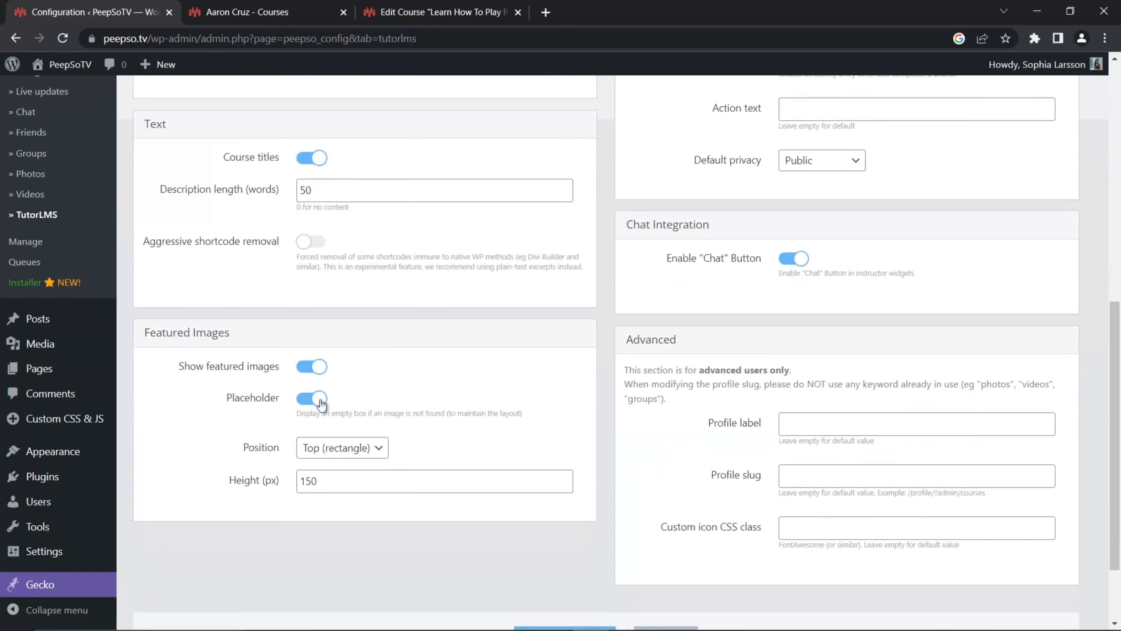
{"action": "left_click", "coordinate": [304, 400]}
{"action": "left_click", "coordinate": [314, 401]}
{"action": "scroll", "coordinate": [541, 454], "scroll_direction": "down", "scroll_amount": 2}
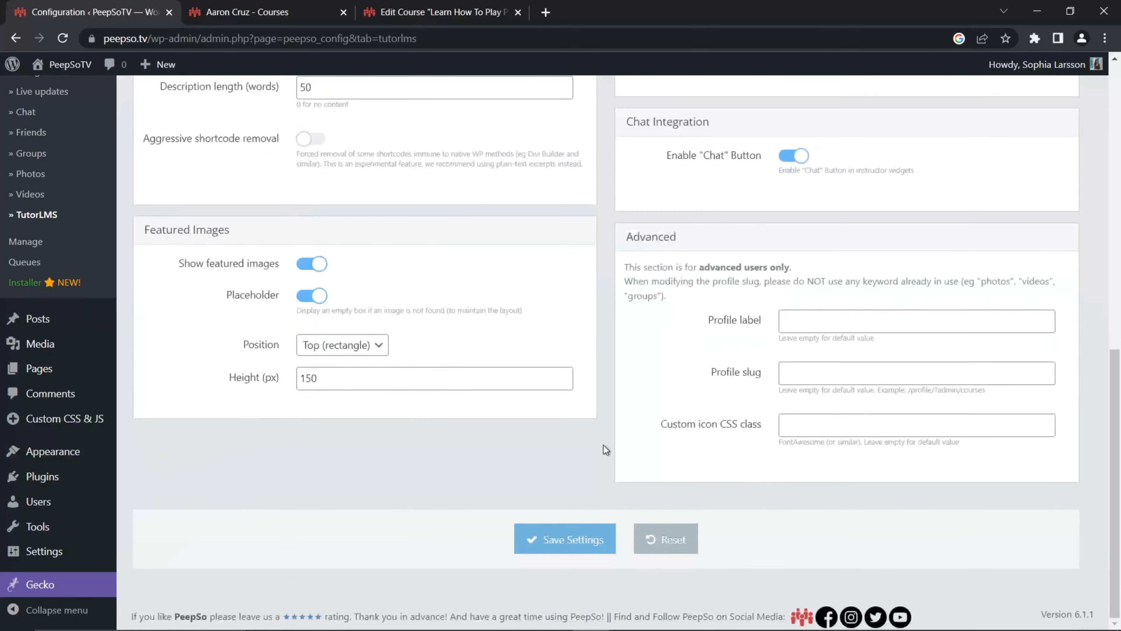
{"action": "left_click", "coordinate": [556, 539]}
- Check the Nutrition and Cooking course's image on the member's profile and in the Tutor LMS course list
{"action": "left_click", "coordinate": [403, 12]}
{"action": "left_click", "coordinate": [282, 11]}
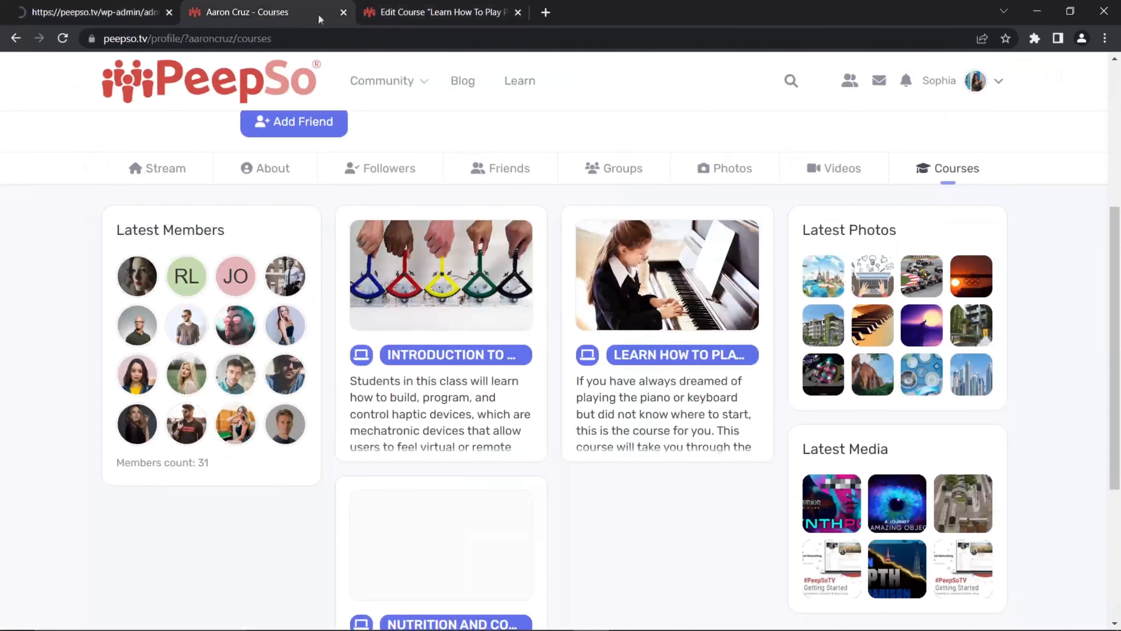
{"action": "scroll", "coordinate": [538, 368], "scroll_direction": "down", "scroll_amount": 5}
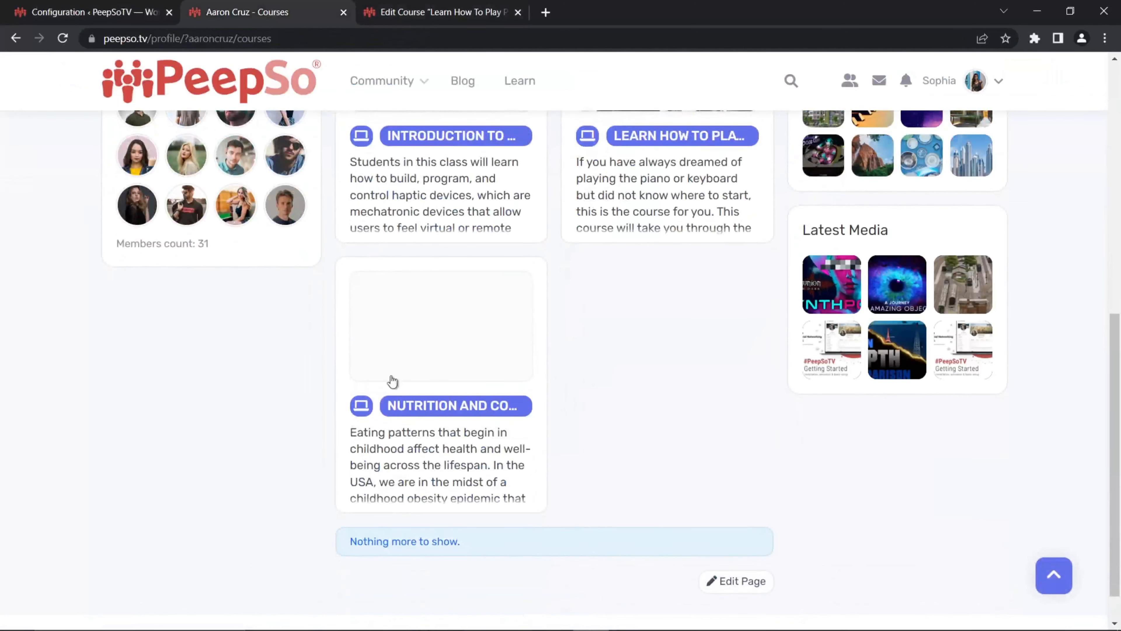
{"action": "left_click", "coordinate": [442, 12]}
{"action": "left_click", "coordinate": [21, 74]}
{"action": "mouse_move", "coordinate": [33, 124]}
{"action": "left_click", "coordinate": [142, 128]}
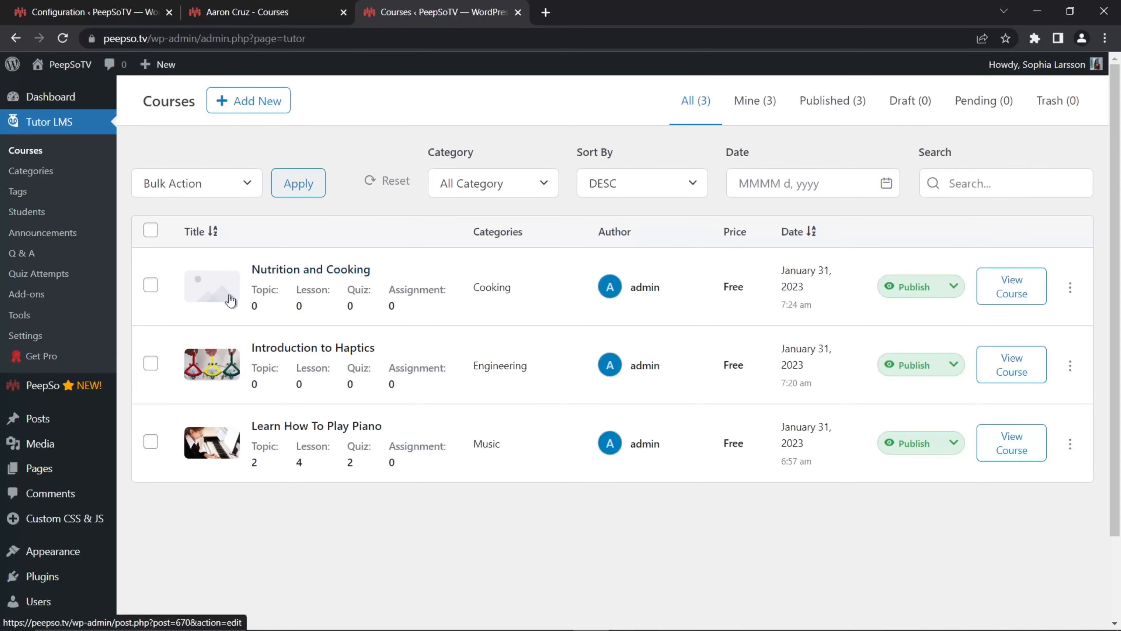
- Turn off the featured images placeholder in the PeepSo configuration and save the settings
{"action": "left_click", "coordinate": [128, 15]}
{"action": "scroll", "coordinate": [514, 402], "scroll_direction": "down", "scroll_amount": 10}
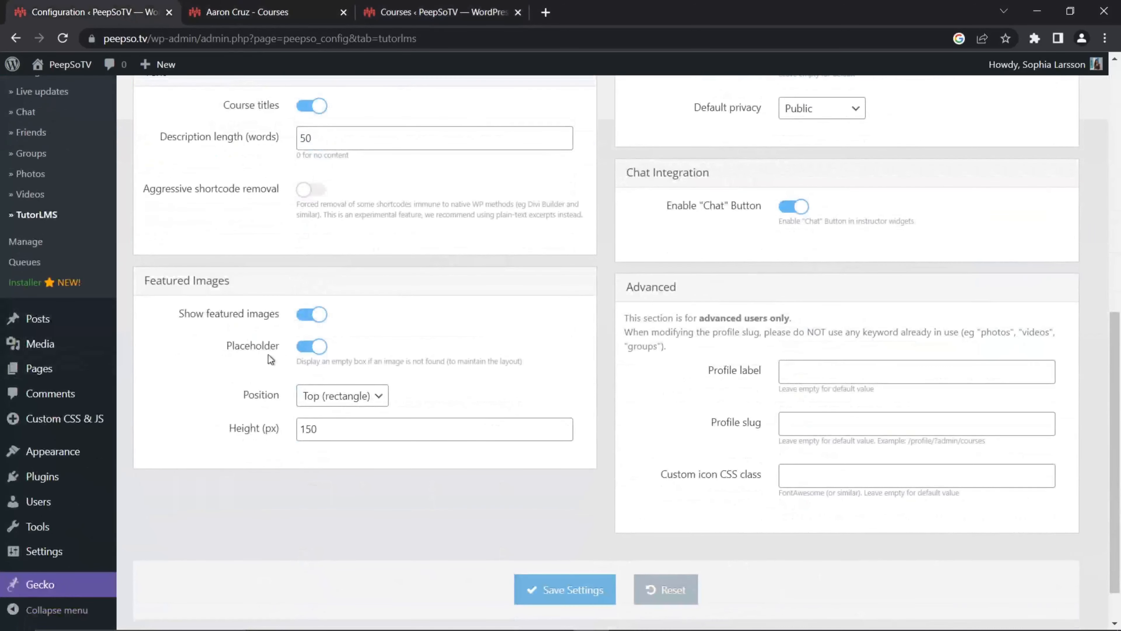
{"action": "left_click", "coordinate": [309, 346]}
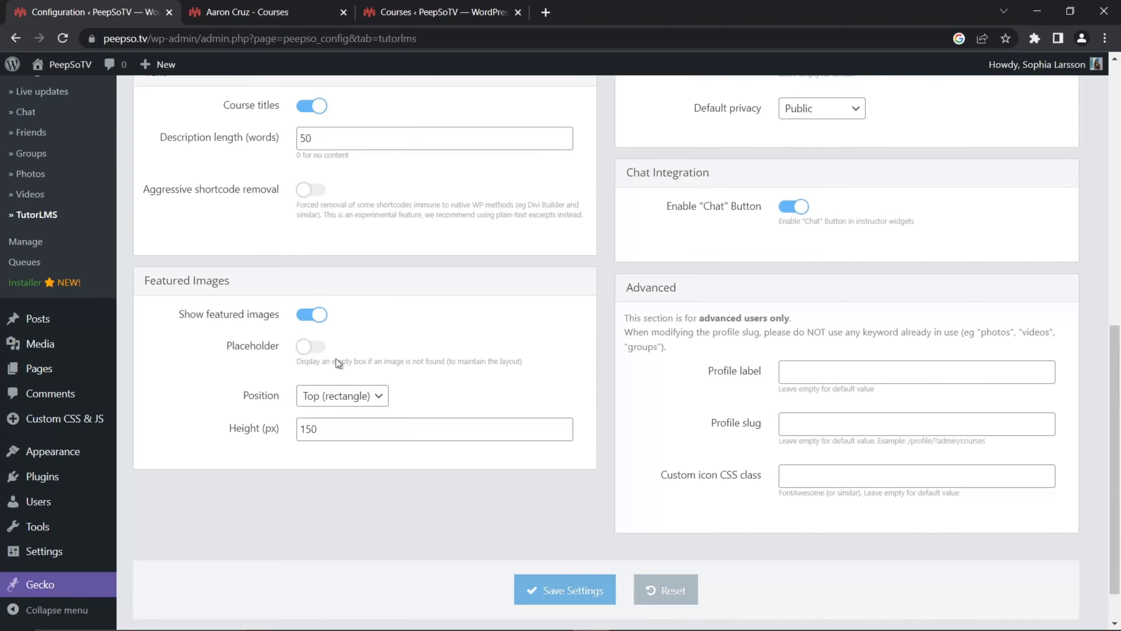
{"action": "left_click", "coordinate": [539, 600]}
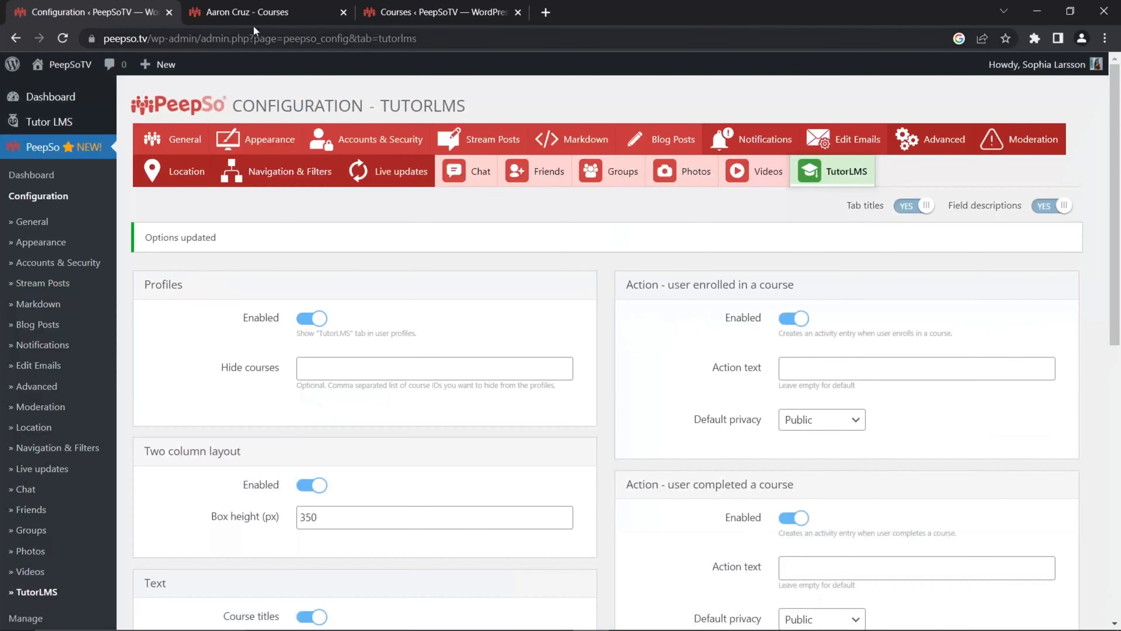
- Reload the member's profile and examine the Nutrition and Cooking course box with the placeholder disabled
{"action": "left_click", "coordinate": [253, 12]}
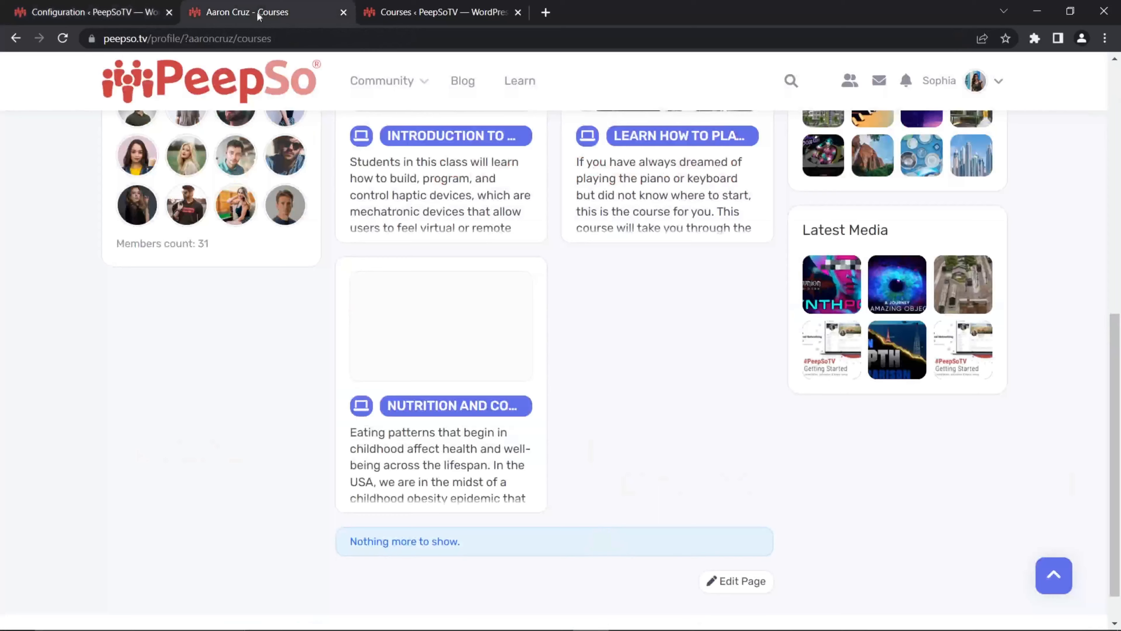
{"action": "left_click", "coordinate": [61, 40]}
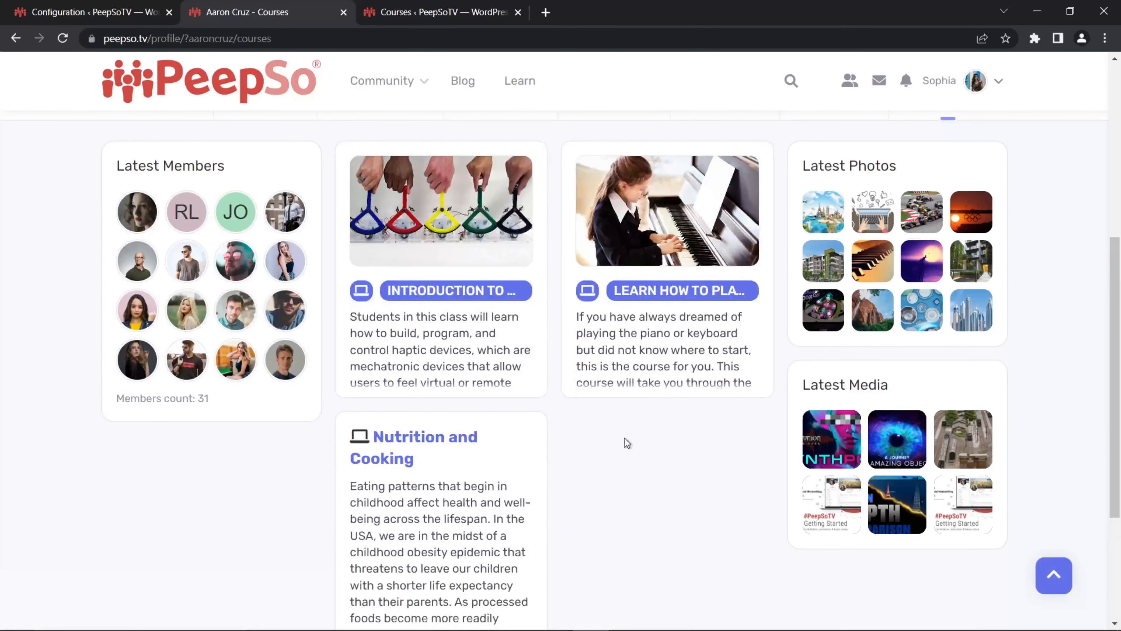
{"action": "scroll", "coordinate": [636, 437], "scroll_direction": "up", "scroll_amount": 2}
{"action": "scroll", "coordinate": [587, 361], "scroll_direction": "down", "scroll_amount": 2}
- Turn the featured images placeholder back on in the configuration and save the settings
{"action": "left_click", "coordinate": [97, 12]}
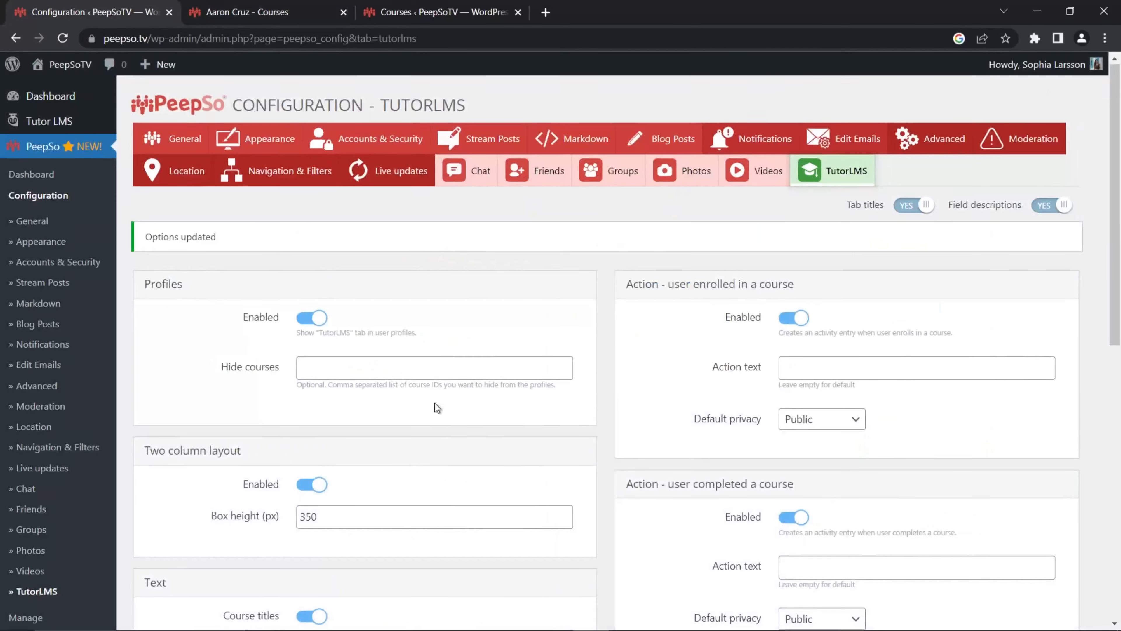
{"action": "scroll", "coordinate": [424, 389], "scroll_direction": "down", "scroll_amount": 5}
{"action": "left_click", "coordinate": [308, 420]}
{"action": "scroll", "coordinate": [581, 391], "scroll_direction": "down", "scroll_amount": 3}
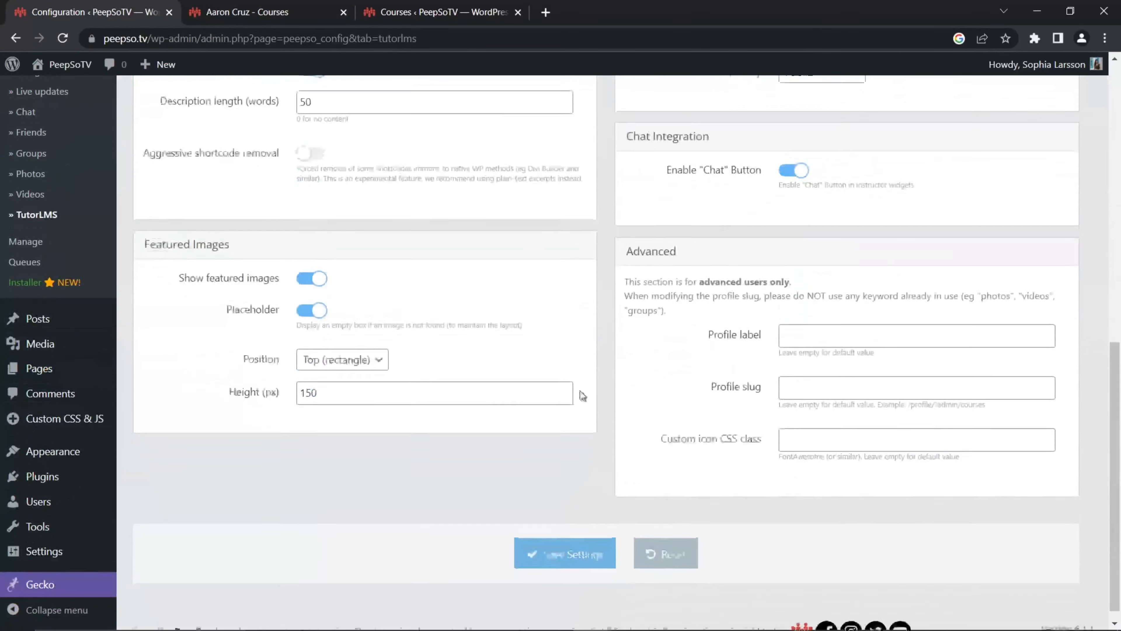
{"action": "left_click", "coordinate": [564, 529]}
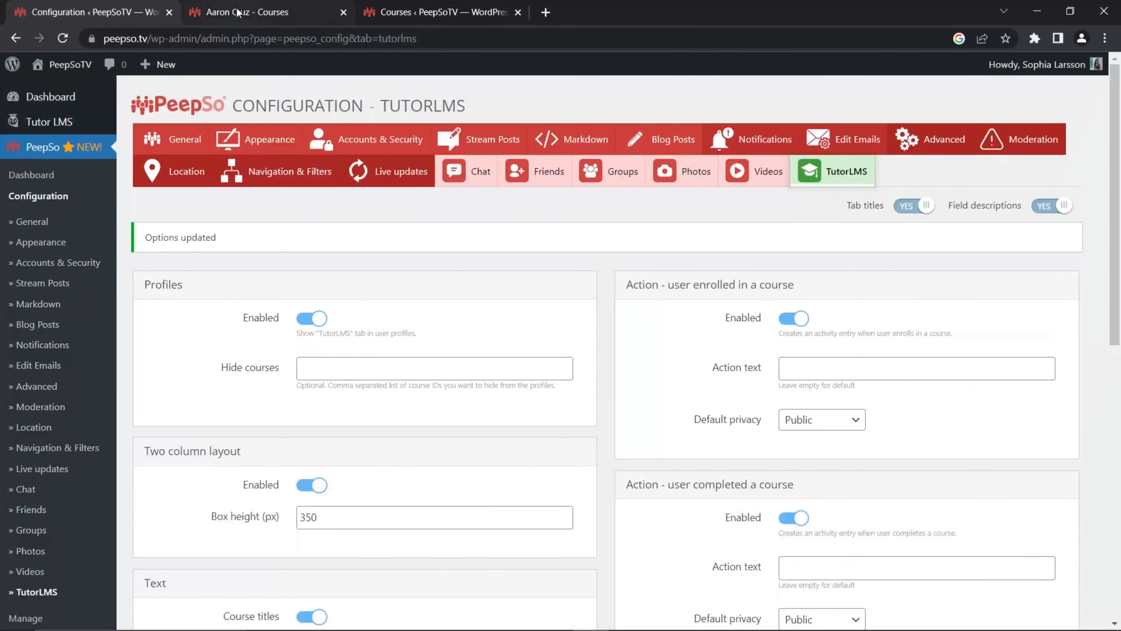
- Reload the member's courses and review the layout, text and featured images settings in the configuration
{"action": "left_click", "coordinate": [237, 12]}
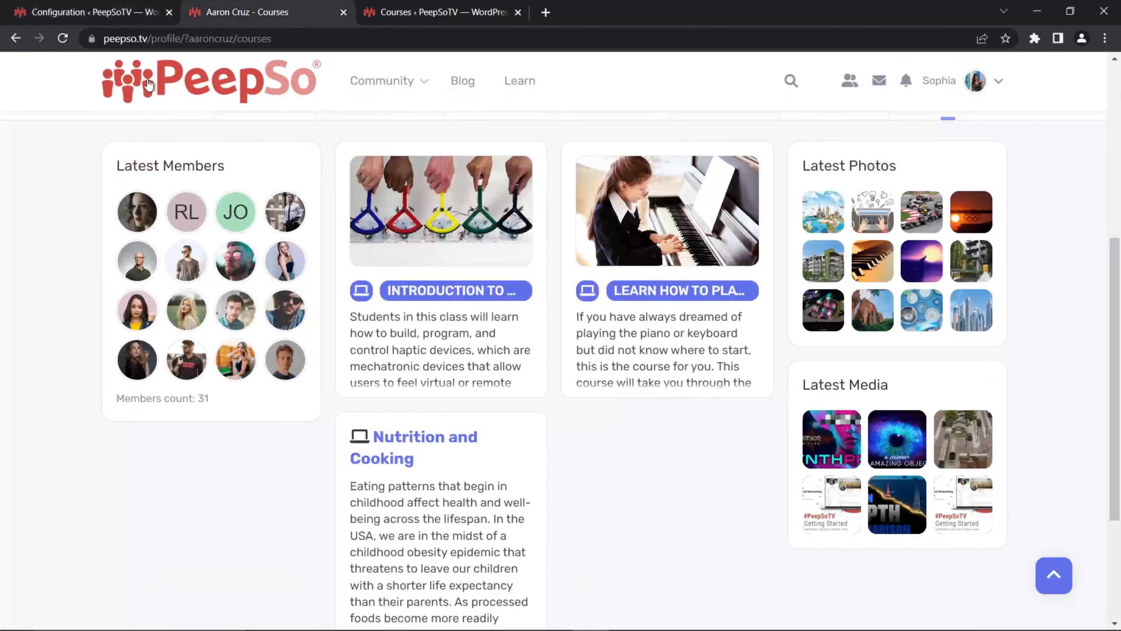
{"action": "left_click", "coordinate": [64, 39]}
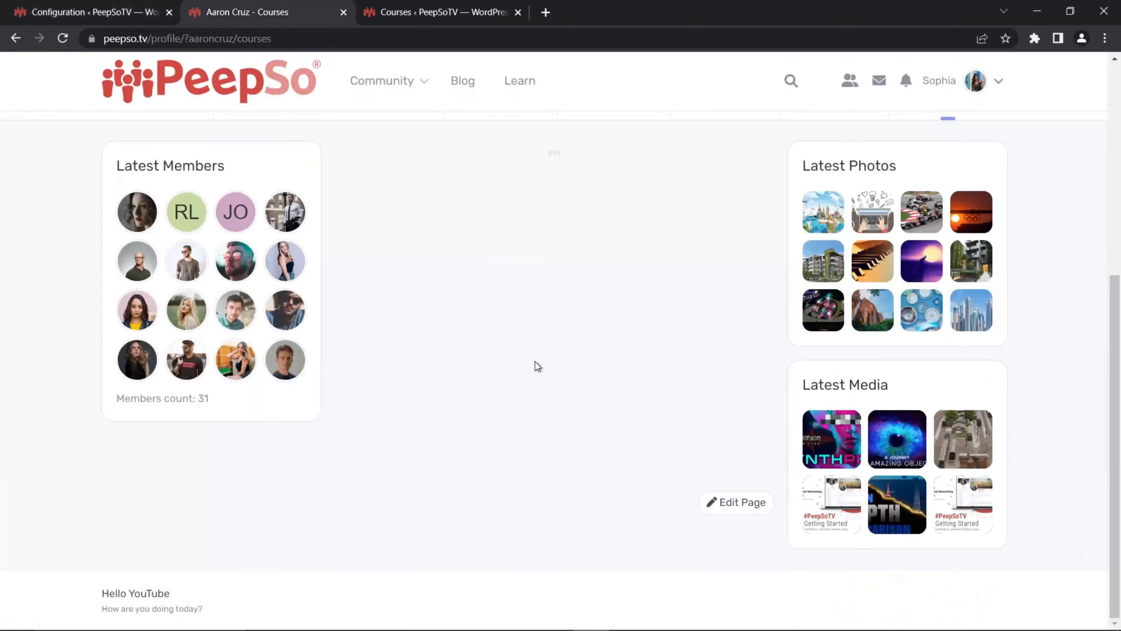
{"action": "left_click", "coordinate": [101, 17]}
{"action": "scroll", "coordinate": [450, 343], "scroll_direction": "down", "scroll_amount": 8}
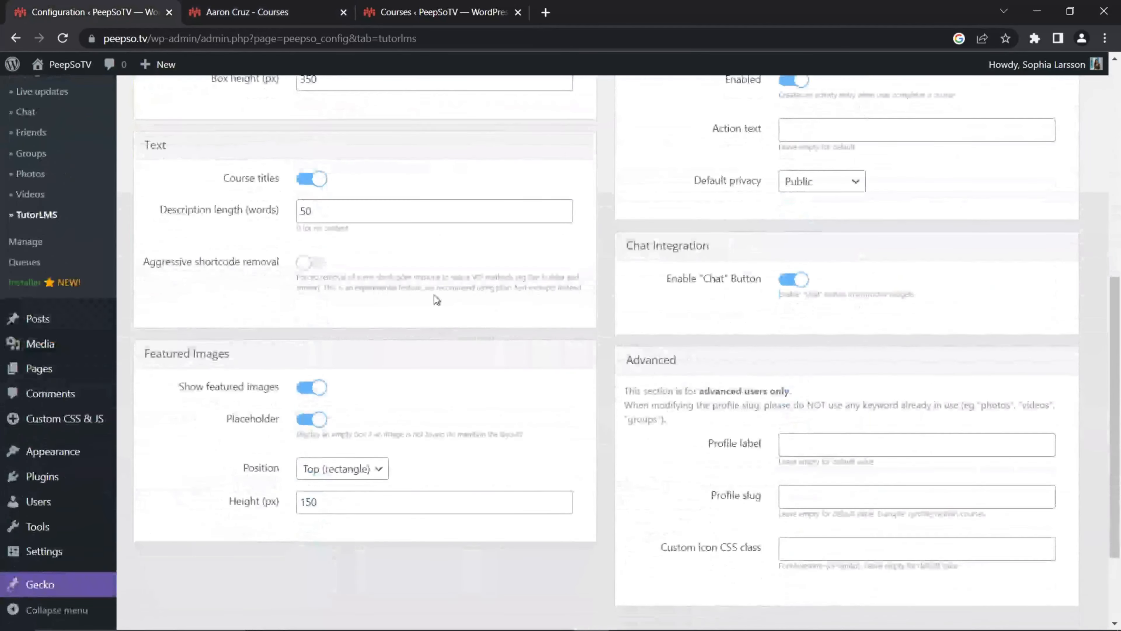
{"action": "scroll", "coordinate": [381, 283], "scroll_direction": "up", "scroll_amount": 5}
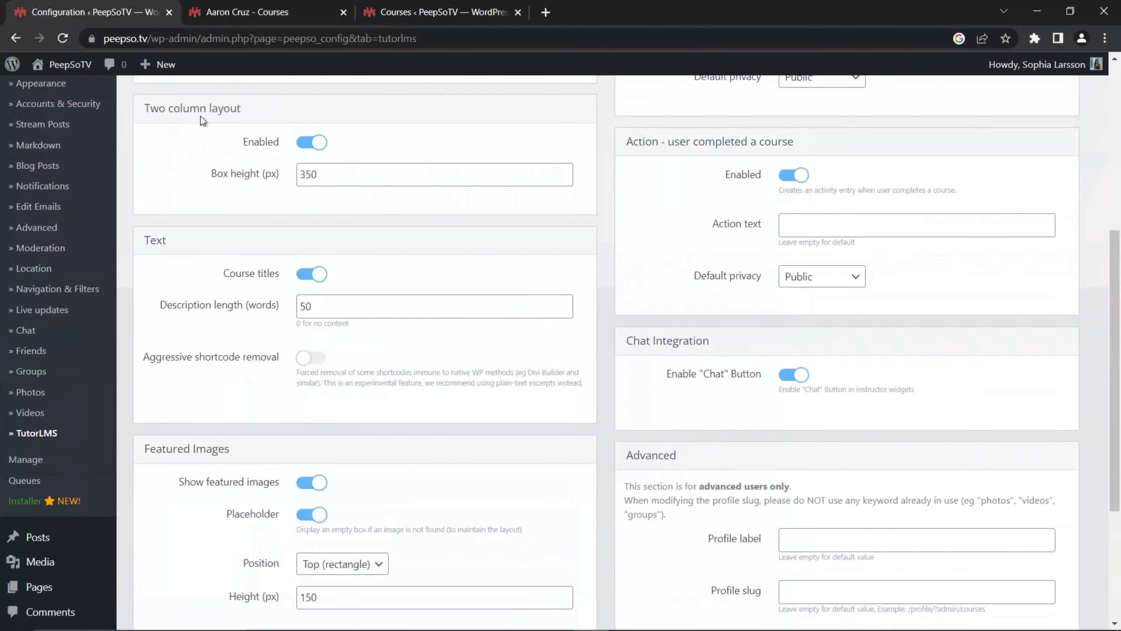
- Turn off the two column layout, set the featured images position to Left (square), and save the settings
{"action": "left_click", "coordinate": [308, 144]}
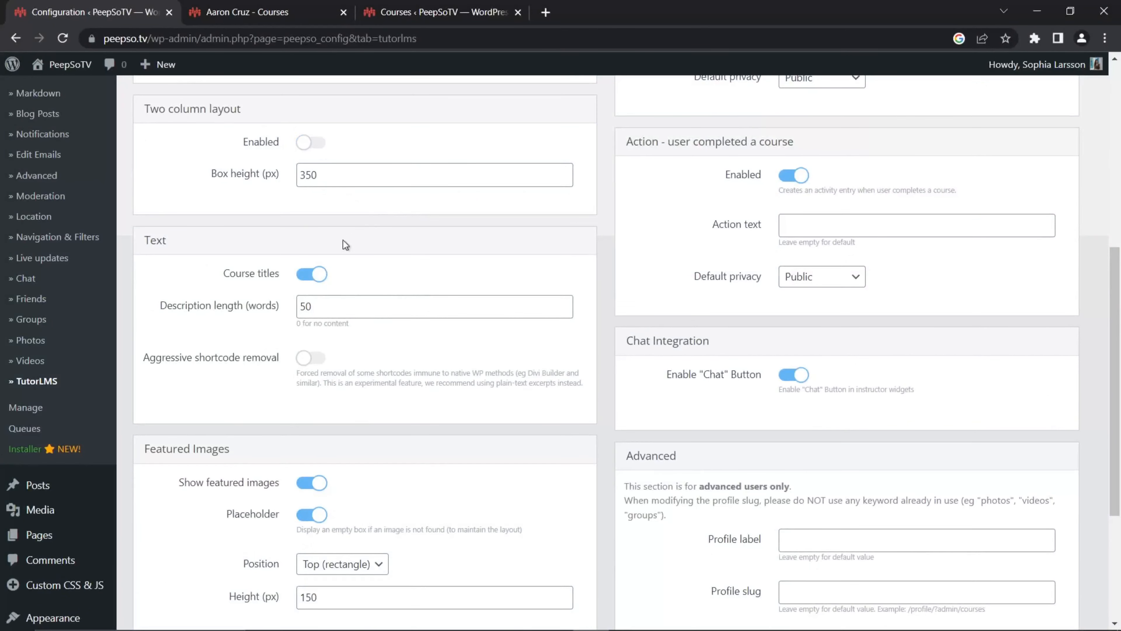
{"action": "scroll", "coordinate": [508, 270], "scroll_direction": "down", "scroll_amount": 3}
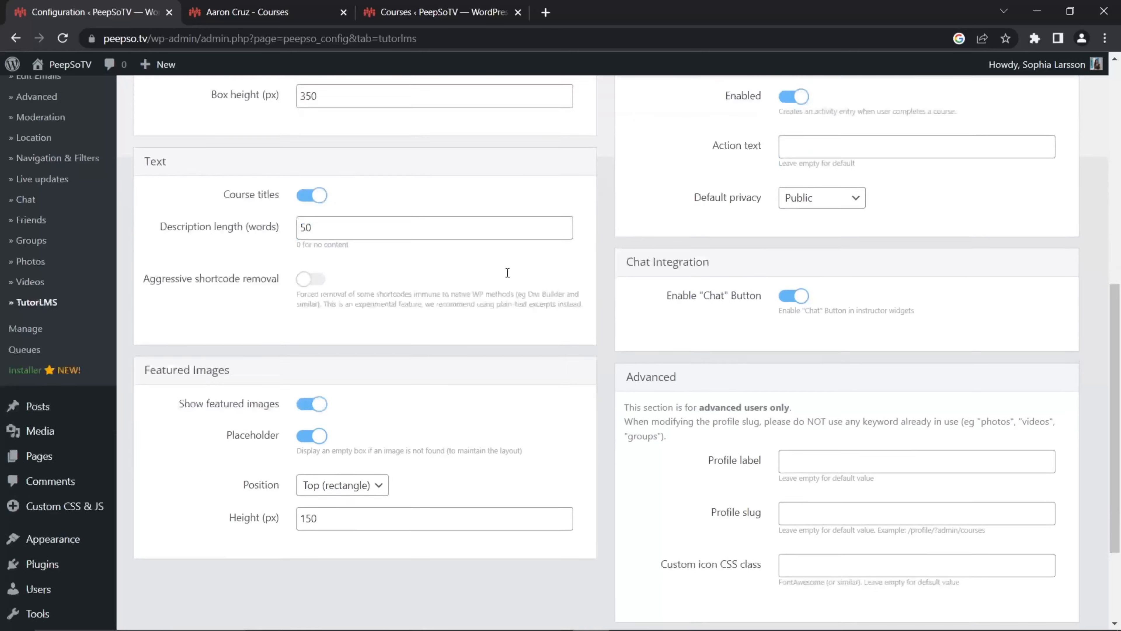
{"action": "left_click", "coordinate": [389, 419]}
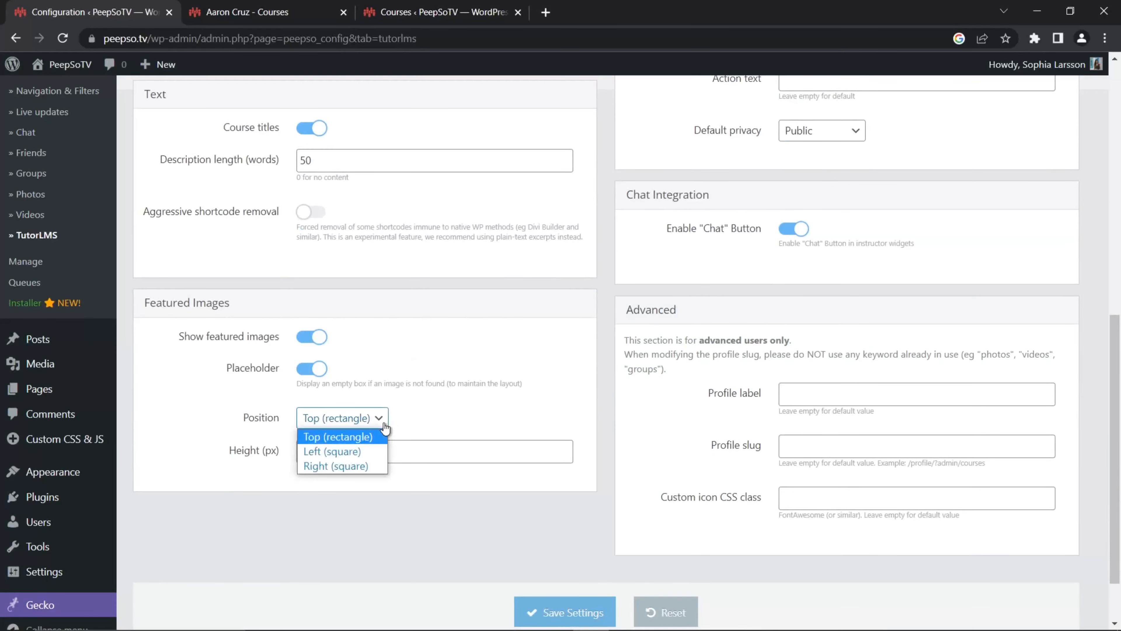
{"action": "left_click", "coordinate": [325, 452]}
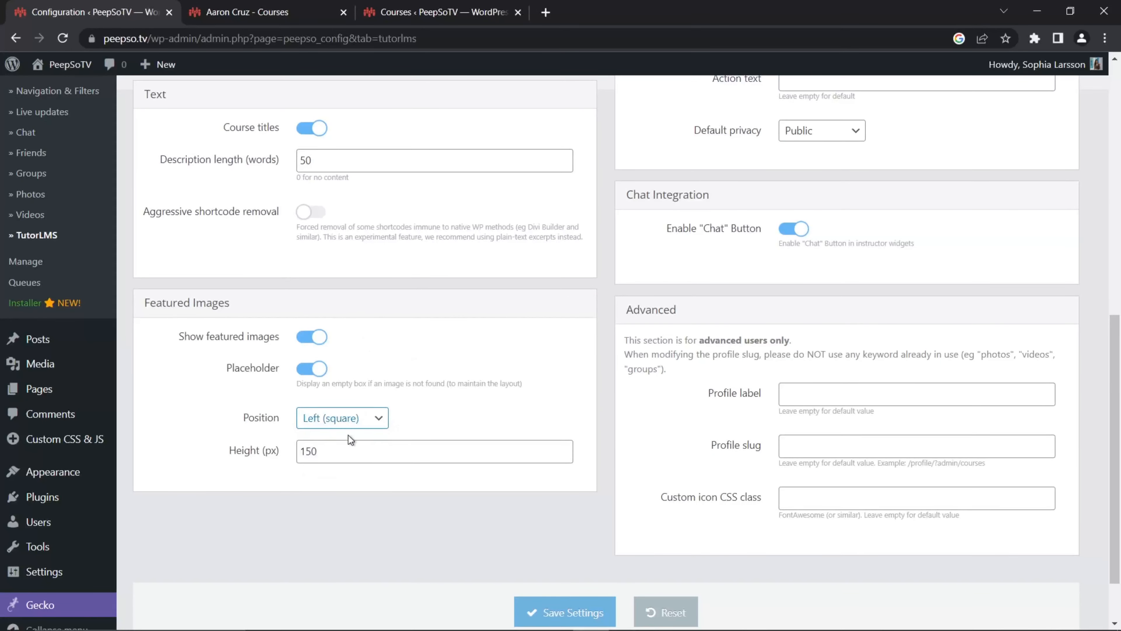
{"action": "scroll", "coordinate": [512, 418], "scroll_direction": "down", "scroll_amount": 2}
{"action": "left_click", "coordinate": [552, 539]}
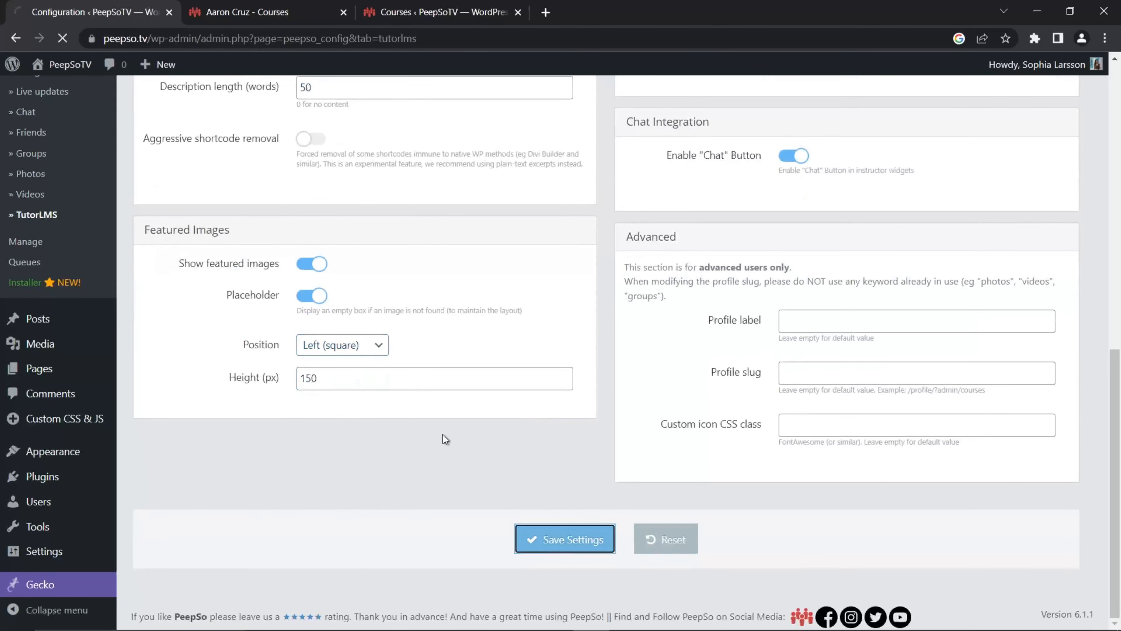
- Reload the member's profile courses and examine the single-column layout with square images beside the course text
{"action": "left_click", "coordinate": [261, 15]}
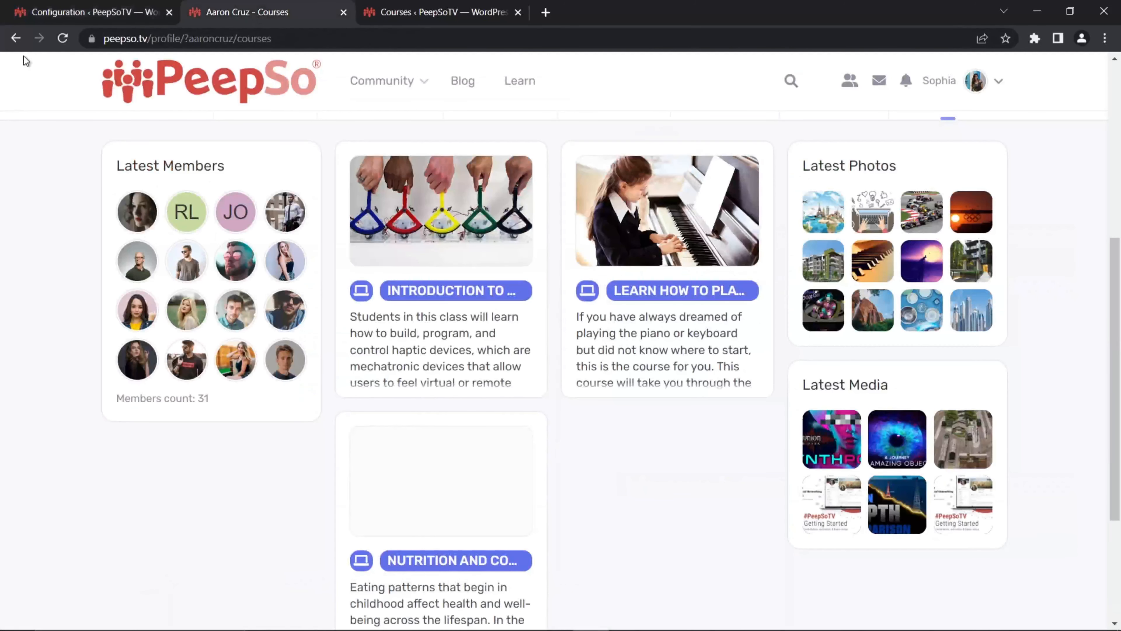
{"action": "left_click", "coordinate": [67, 41]}
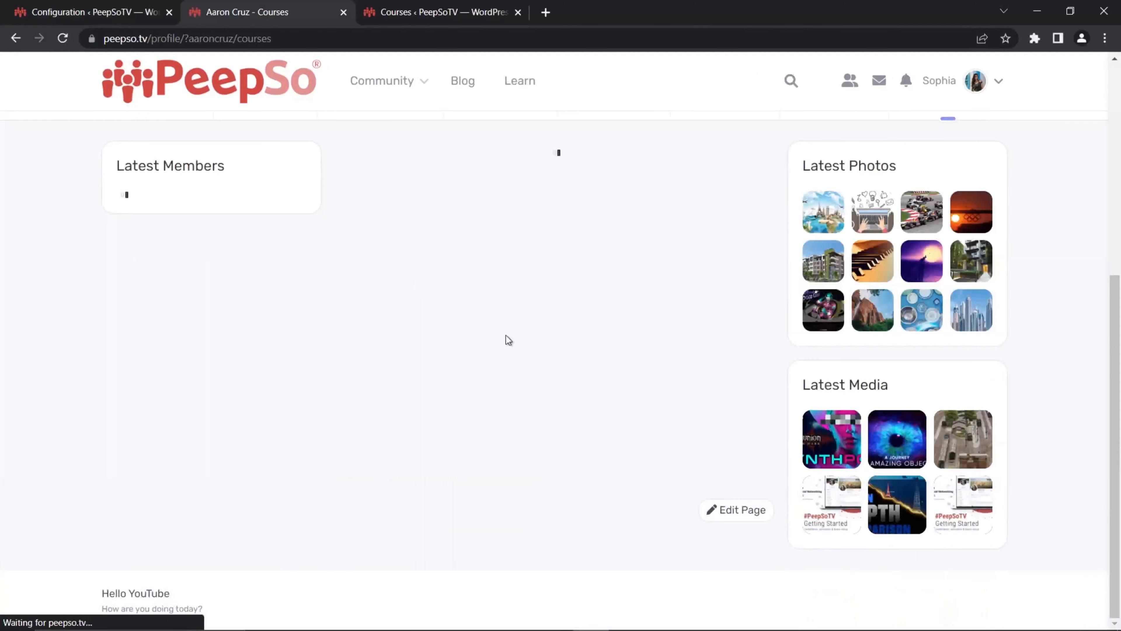
{"action": "scroll", "coordinate": [647, 409], "scroll_direction": "up", "scroll_amount": 1}
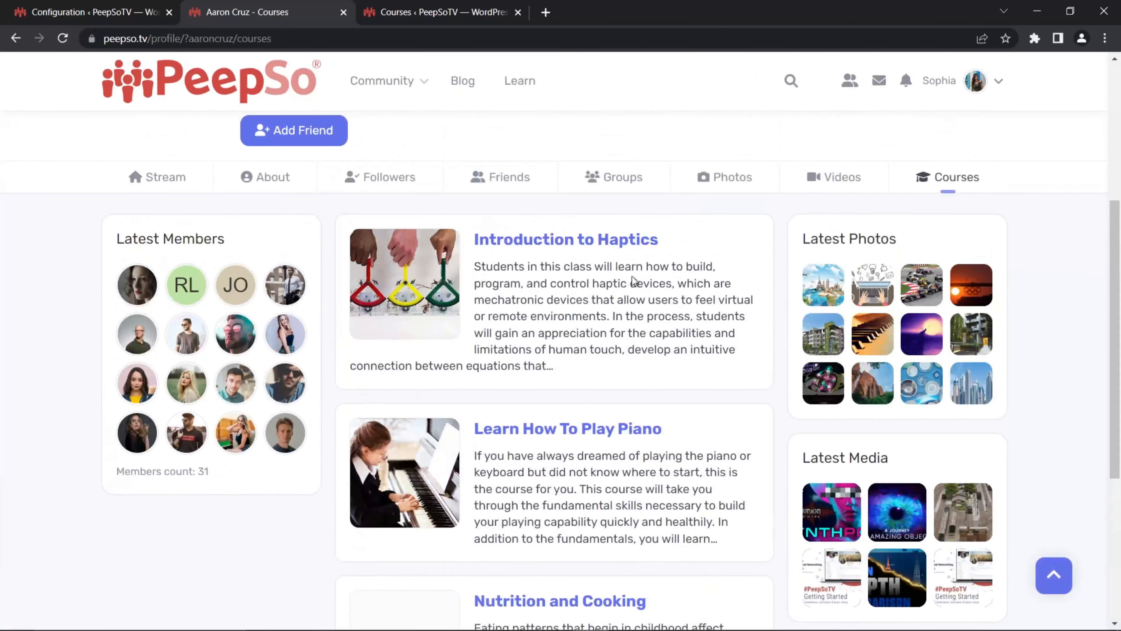
{"action": "scroll", "coordinate": [757, 380], "scroll_direction": "down", "scroll_amount": 1}
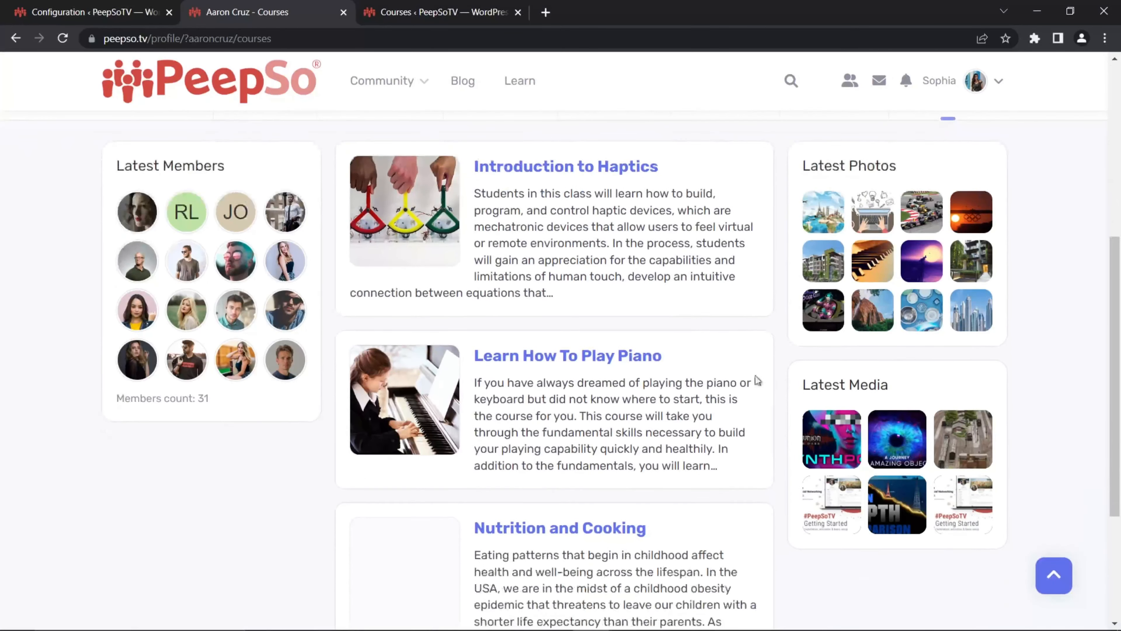
- In the TutorLMS configuration, switch the enrolled and completed course actions off and back on
{"action": "left_click", "coordinate": [95, 12]}
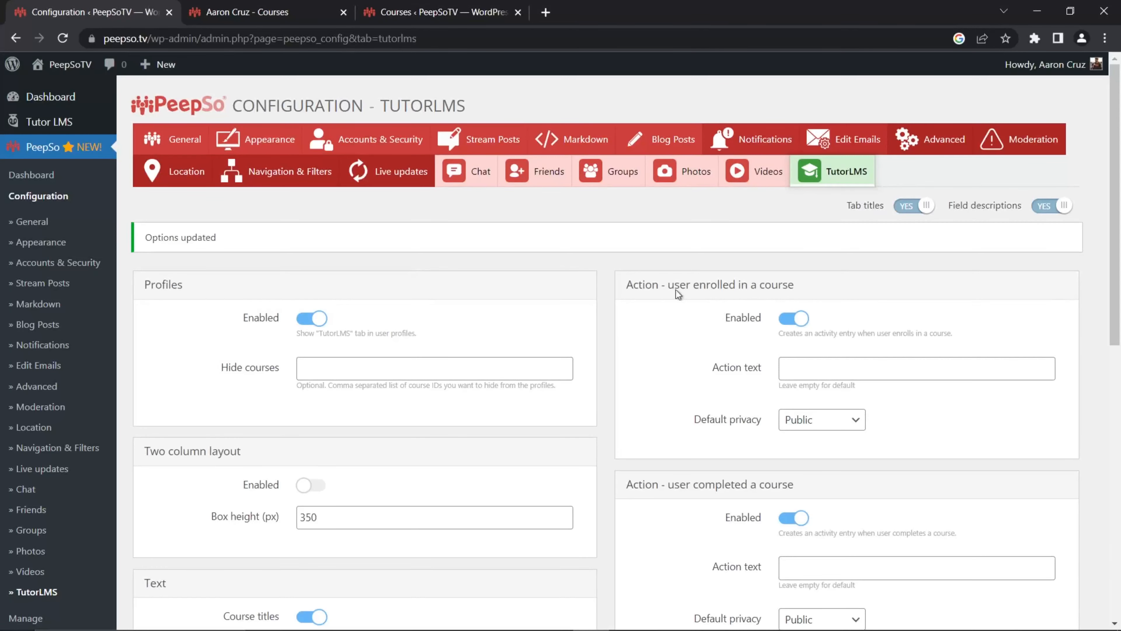
{"action": "scroll", "coordinate": [820, 295], "scroll_direction": "down", "scroll_amount": 3}
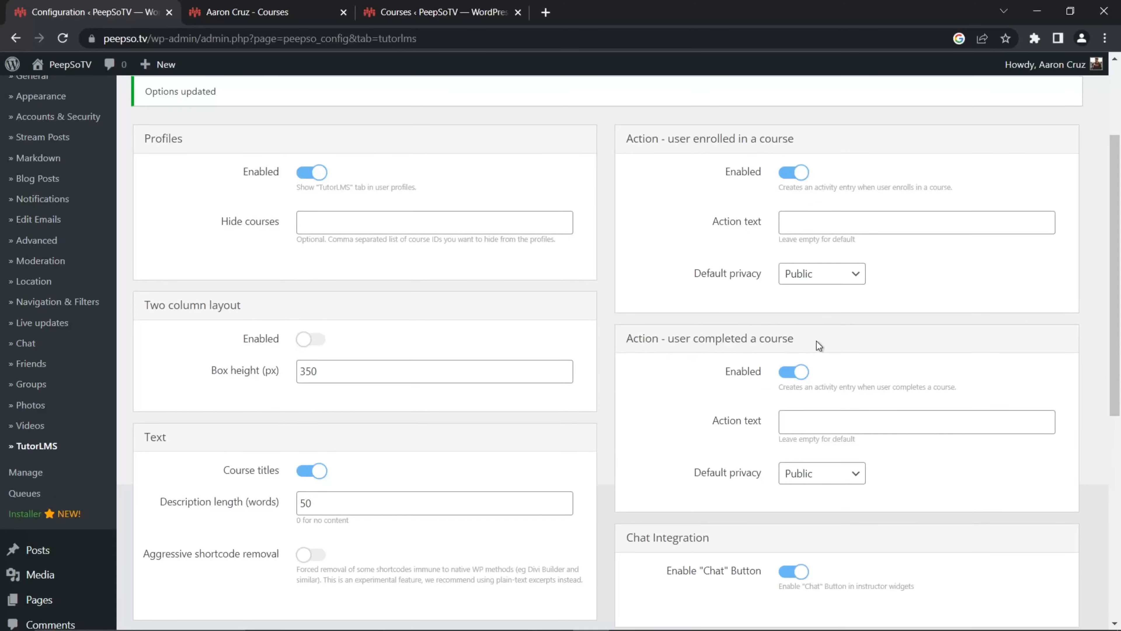
{"action": "left_click", "coordinate": [793, 176]}
{"action": "left_click", "coordinate": [793, 177]}
{"action": "left_click", "coordinate": [794, 373]}
{"action": "left_click", "coordinate": [795, 374]}
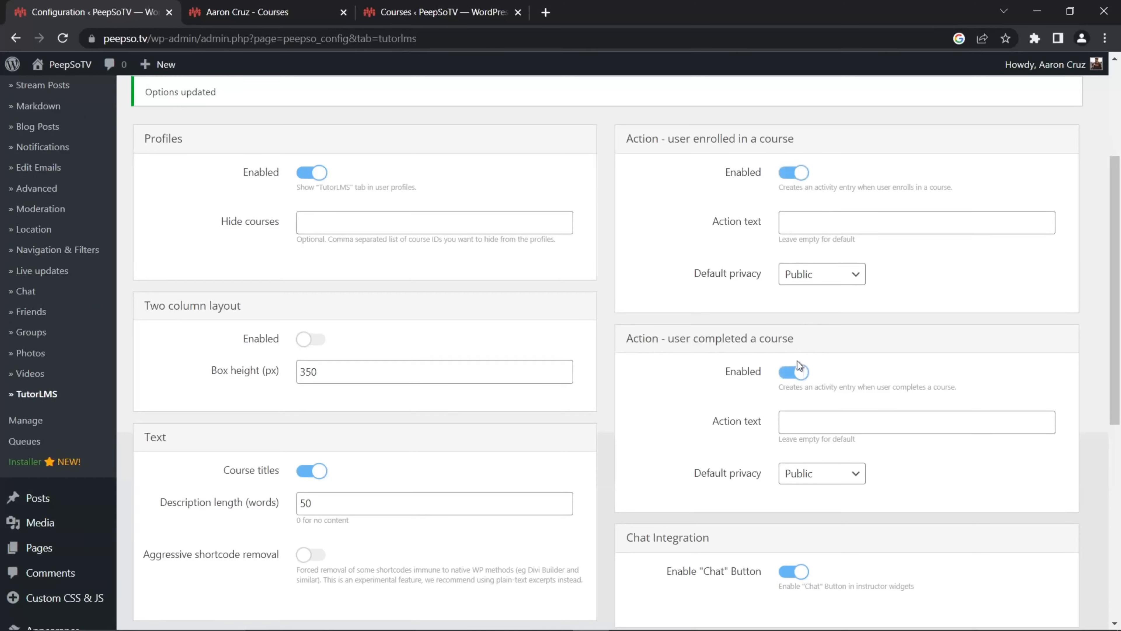
- Open the community activity stream and review the posts about completed and enrolled courses
{"action": "left_click", "coordinate": [248, 12]}
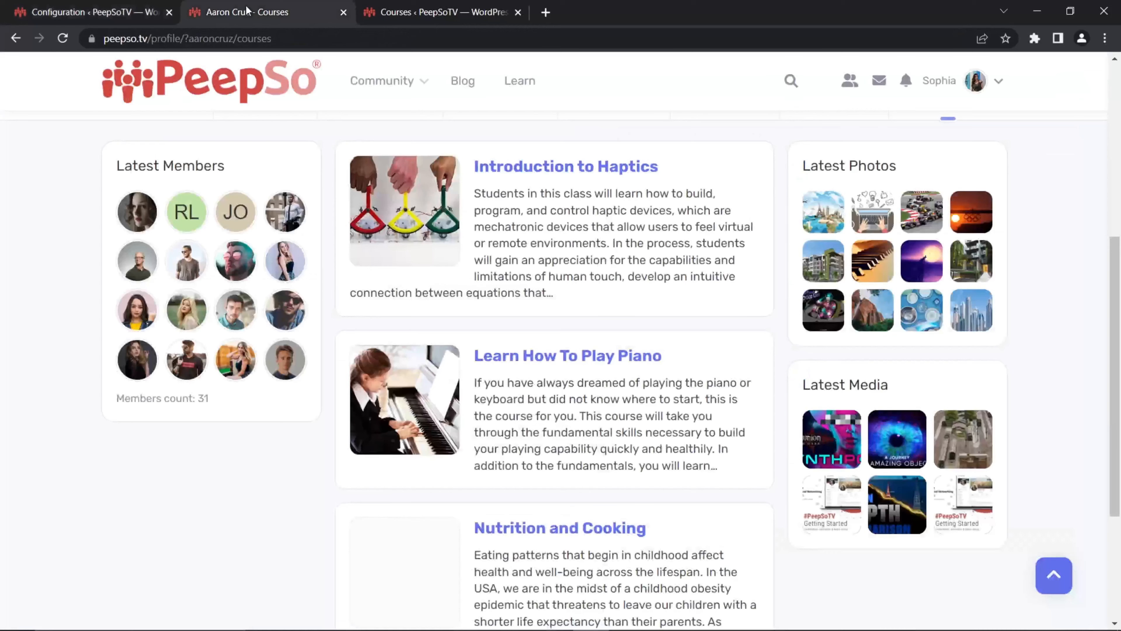
{"action": "left_click", "coordinate": [371, 83]}
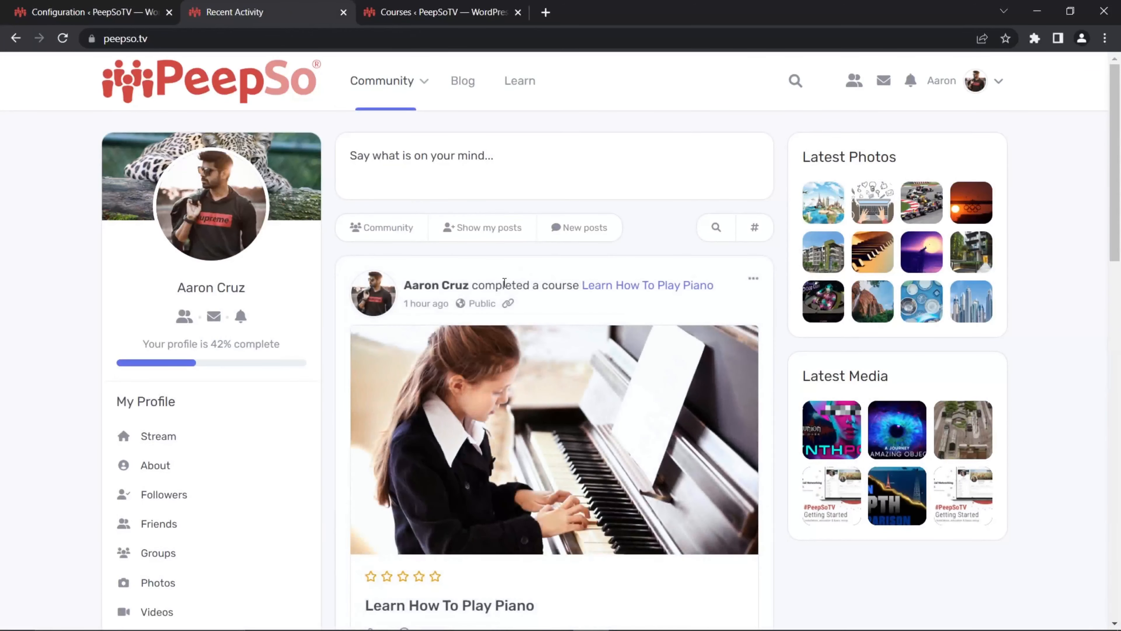
{"action": "scroll", "coordinate": [623, 398], "scroll_direction": "down", "scroll_amount": 8}
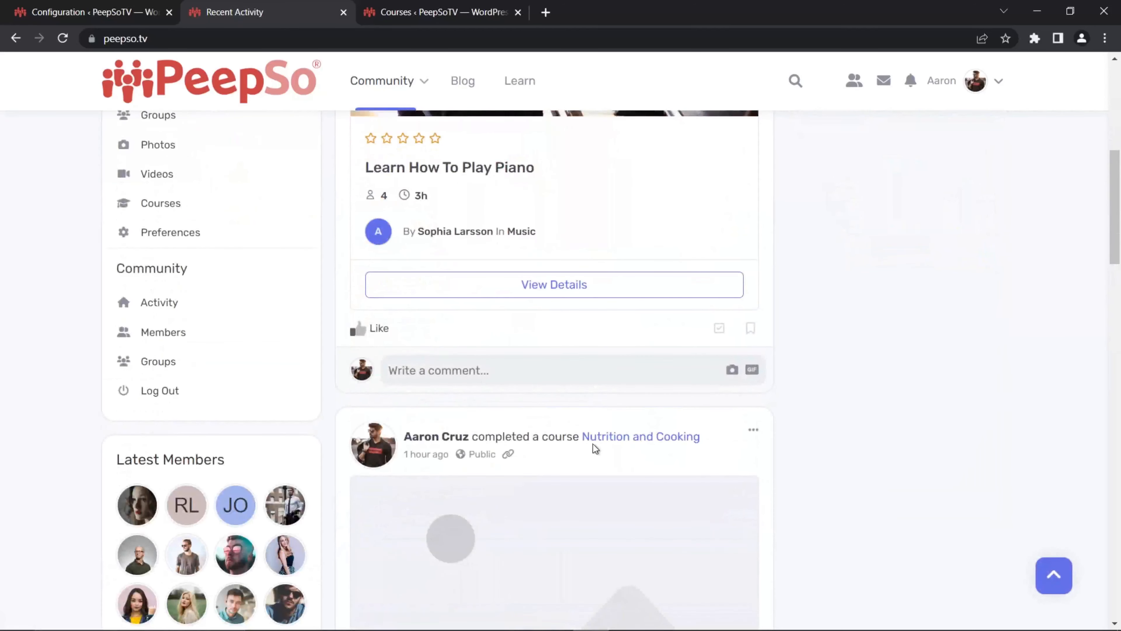
{"action": "scroll", "coordinate": [593, 444], "scroll_direction": "down", "scroll_amount": 19}
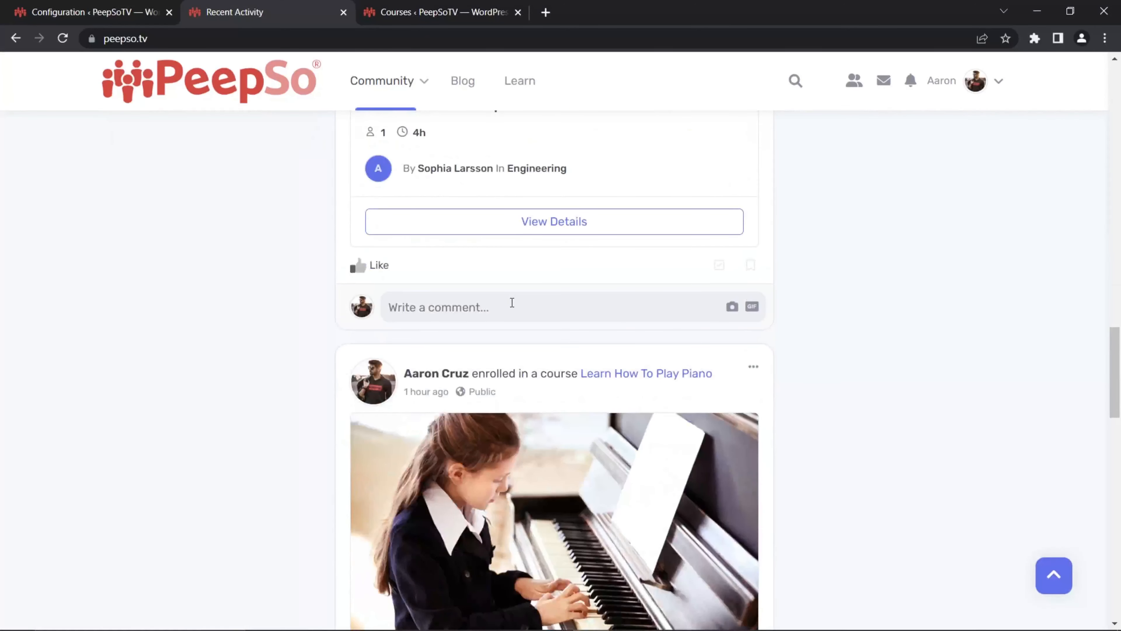
- Copy "enrolled in a course" from the Learn How To Play Piano activity post into the enrolled action text setting
{"action": "left_click_drag", "start_coordinate": [578, 374], "coordinate": [479, 373]}
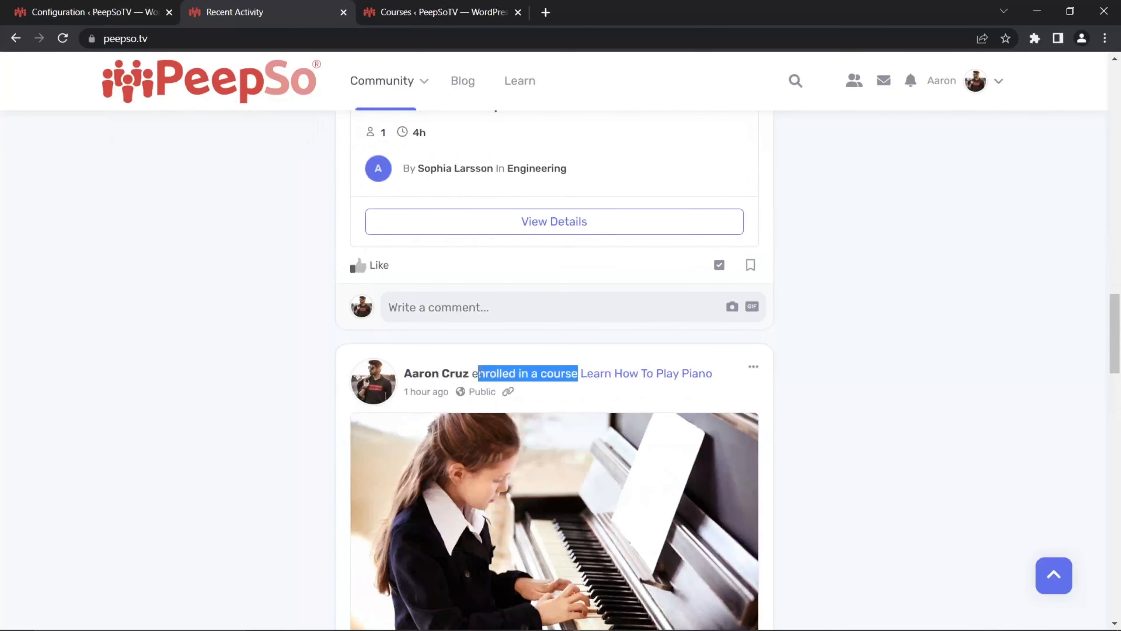
{"action": "right_click", "coordinate": [497, 373]}
{"action": "left_click", "coordinate": [525, 380]}
{"action": "left_click", "coordinate": [144, 18]}
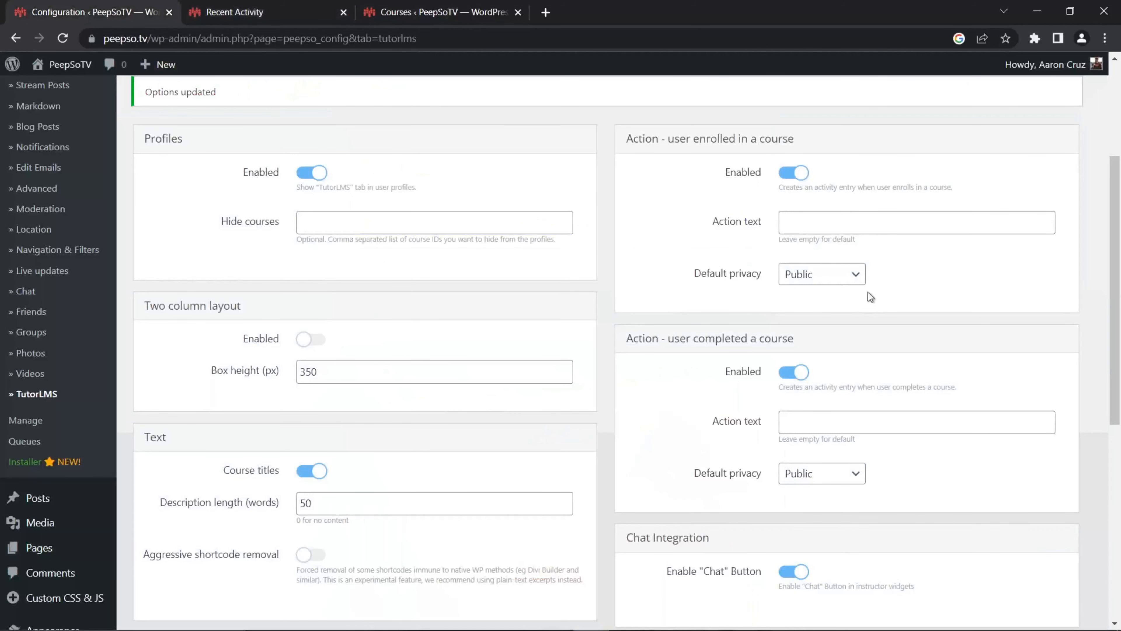
{"action": "right_click", "coordinate": [800, 225]}
{"action": "left_click", "coordinate": [835, 331]}
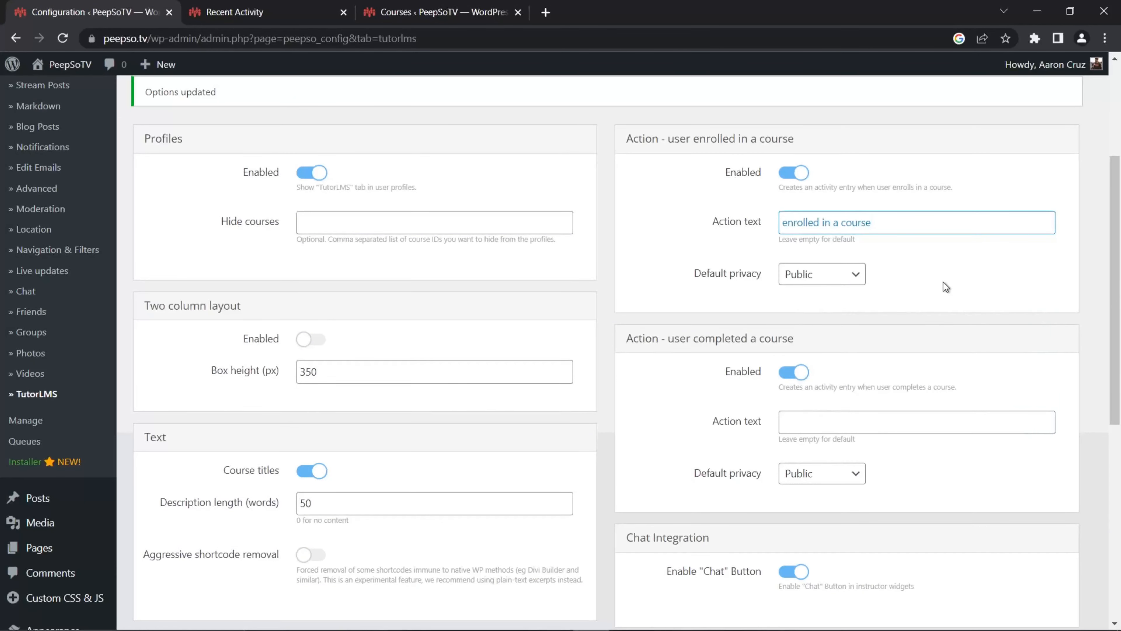
- Replace the last word of the enrolled action text so it reads "enrolled in a tutorial"
{"action": "key", "text": "BackSpace"}
{"action": "key", "text": "BackSpace"}
{"action": "key", "text": "BackSpace"}
{"action": "key", "text": "BackSpace"}
{"action": "key", "text": "BackSpace"}
{"action": "key", "text": "BackSpace"}
{"action": "type", "text": "tutorial"}
- Copy the wording "completed a course" from the Introduction to Haptics post in the activity stream
{"action": "left_click", "coordinate": [808, 426]}
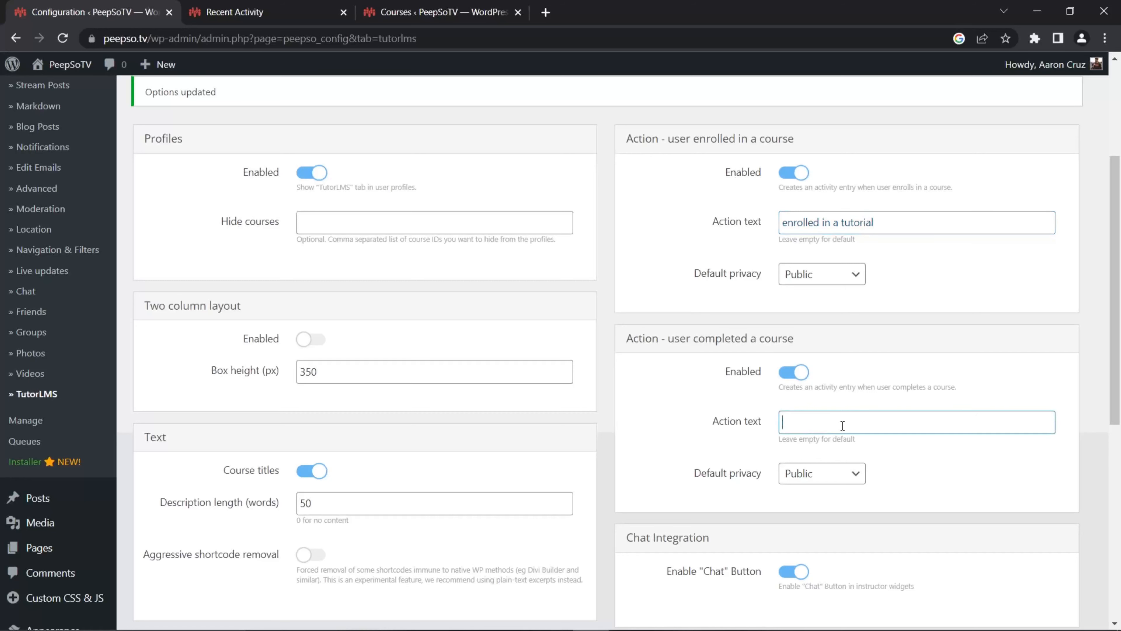
{"action": "left_click", "coordinate": [437, 13]}
{"action": "left_click", "coordinate": [286, 10]}
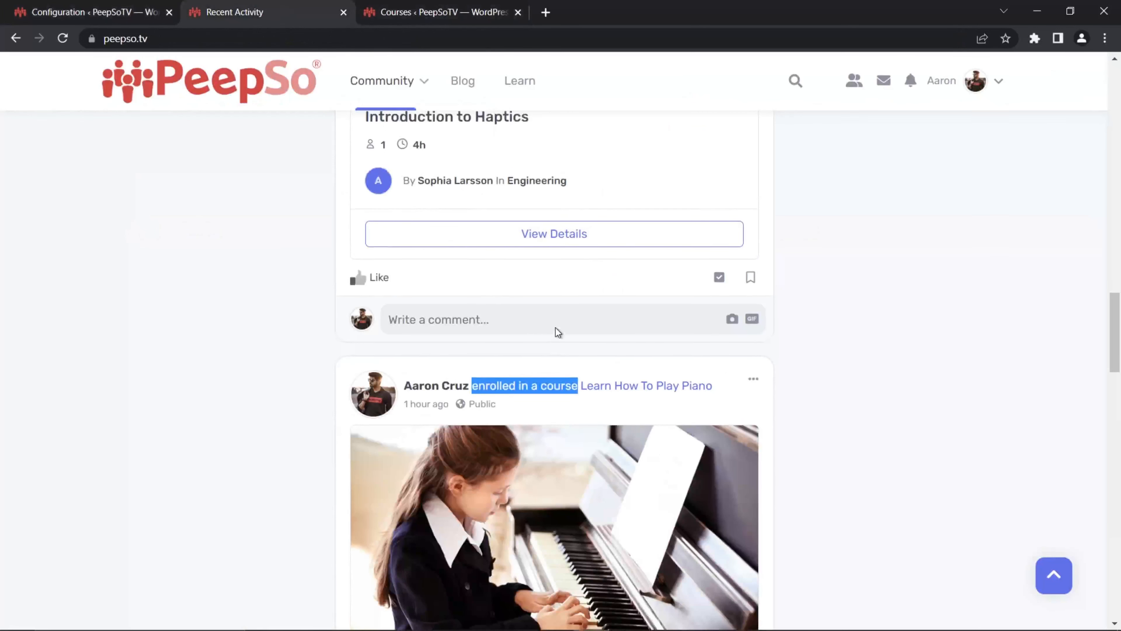
{"action": "scroll", "coordinate": [556, 329], "scroll_direction": "up", "scroll_amount": 4}
{"action": "scroll", "coordinate": [557, 329], "scroll_direction": "up", "scroll_amount": 8}
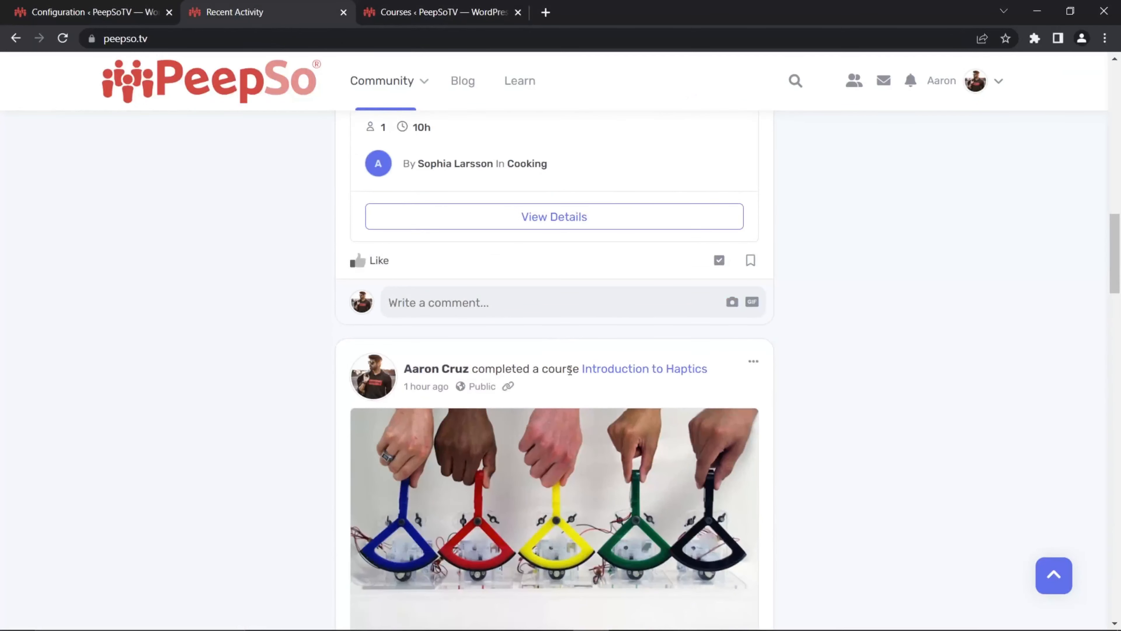
{"action": "left_click_drag", "start_coordinate": [580, 369], "coordinate": [472, 369]}
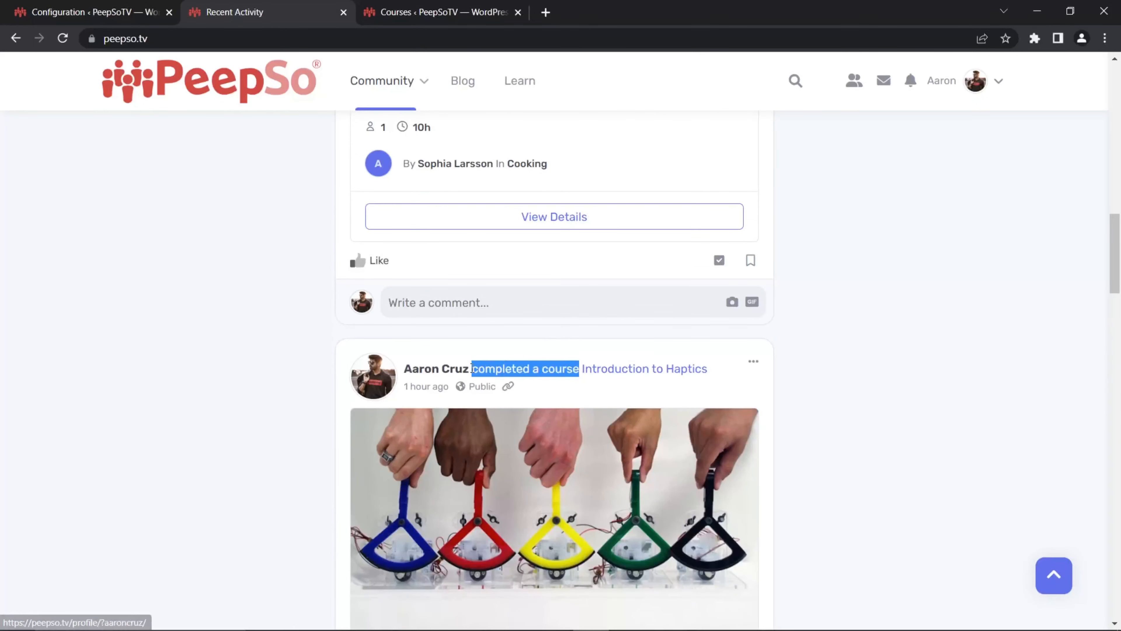
{"action": "right_click", "coordinate": [491, 368]}
{"action": "left_click", "coordinate": [522, 380]}
- Paste the copied wording into the completed action text, change it to "completed a tutorial", and save the settings
{"action": "key", "text": "ctrl+Page_Up"}
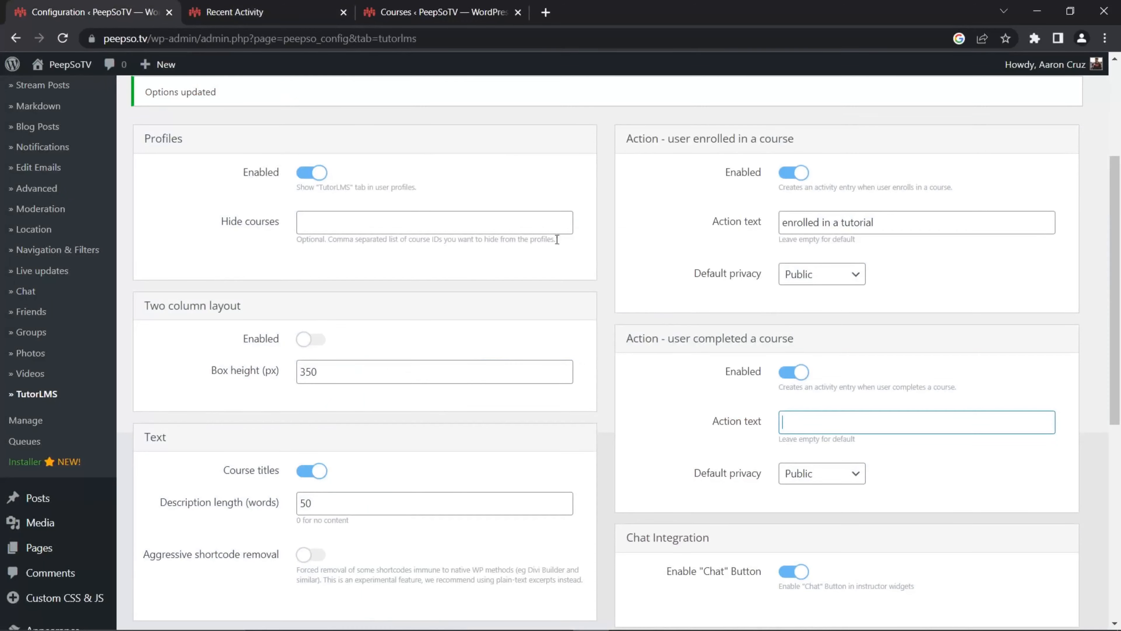
{"action": "right_click", "coordinate": [803, 425]}
{"action": "left_click", "coordinate": [849, 291]}
{"action": "scroll", "coordinate": [609, 398], "scroll_direction": "down", "scroll_amount": 10}
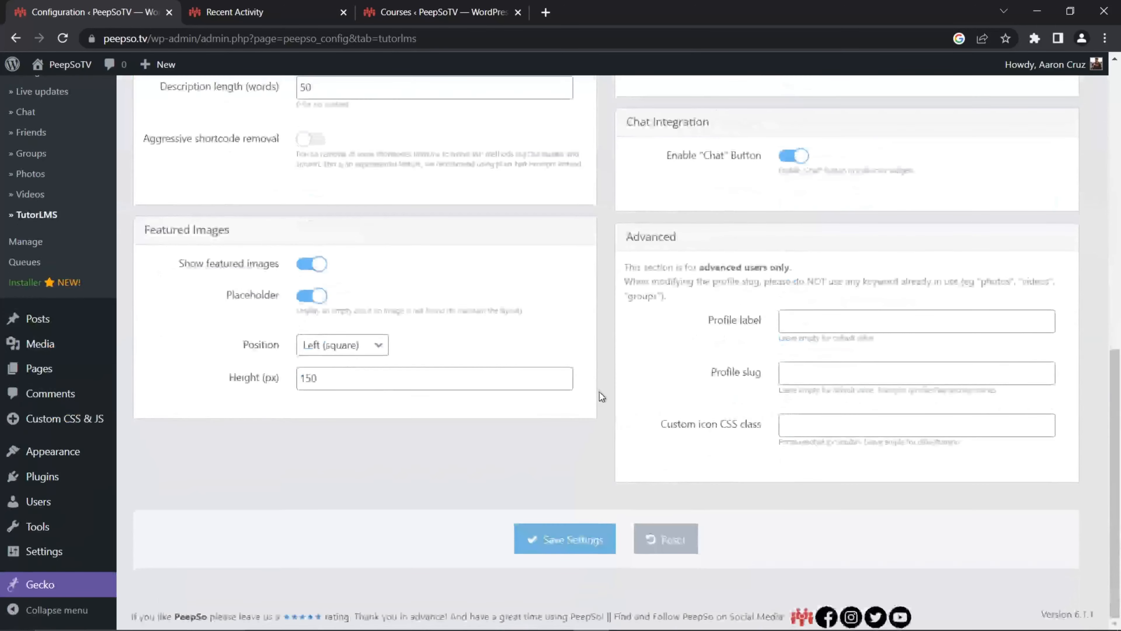
{"action": "left_click", "coordinate": [565, 539]}
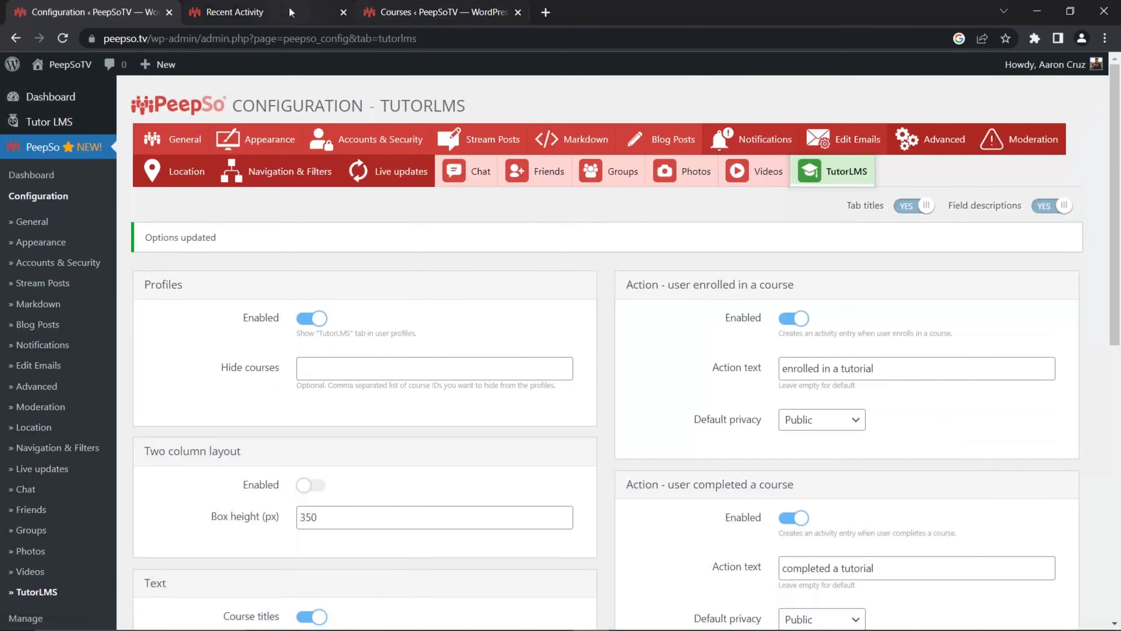
- Reload the activity stream and check the action wording in the course posts
{"action": "left_click", "coordinate": [274, 12]}
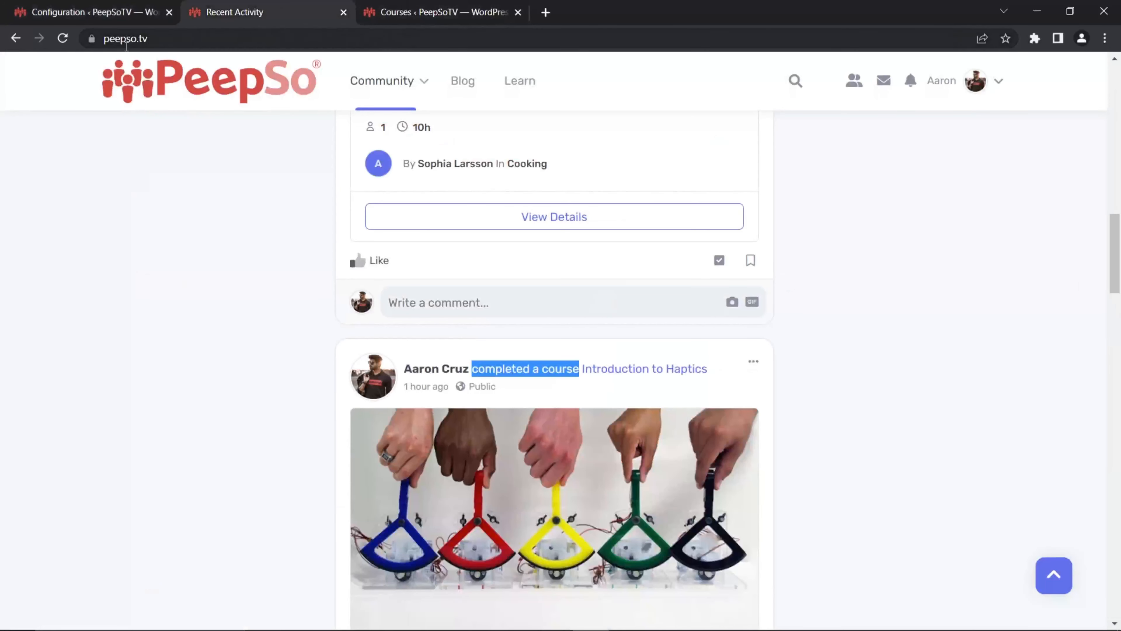
{"action": "left_click", "coordinate": [63, 38]}
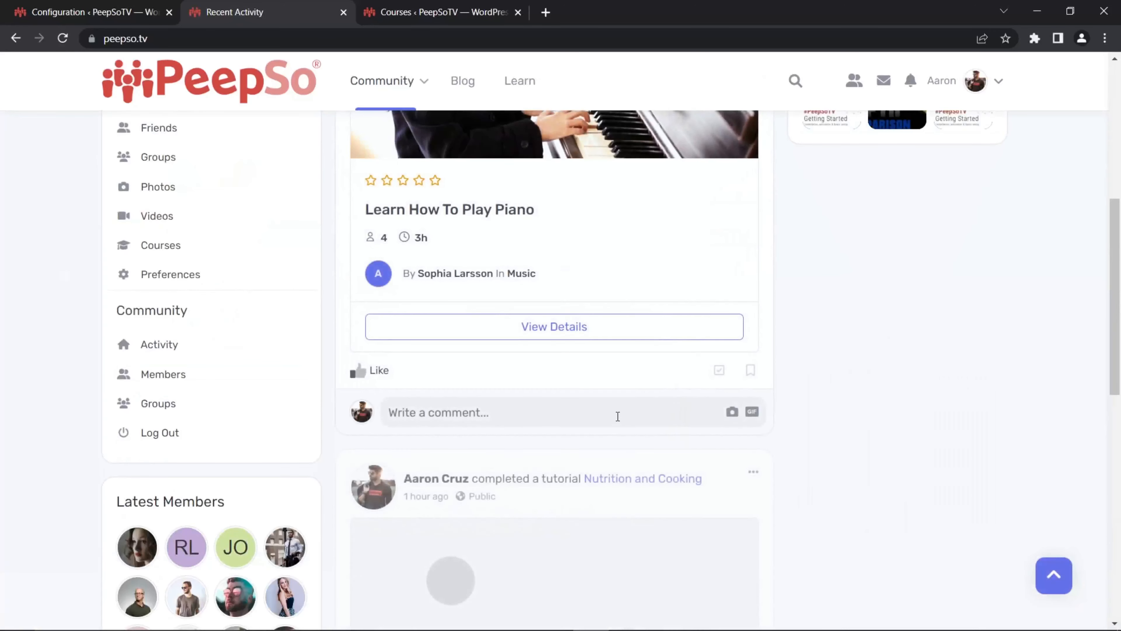
{"action": "scroll", "coordinate": [653, 366], "scroll_direction": "up", "scroll_amount": 8}
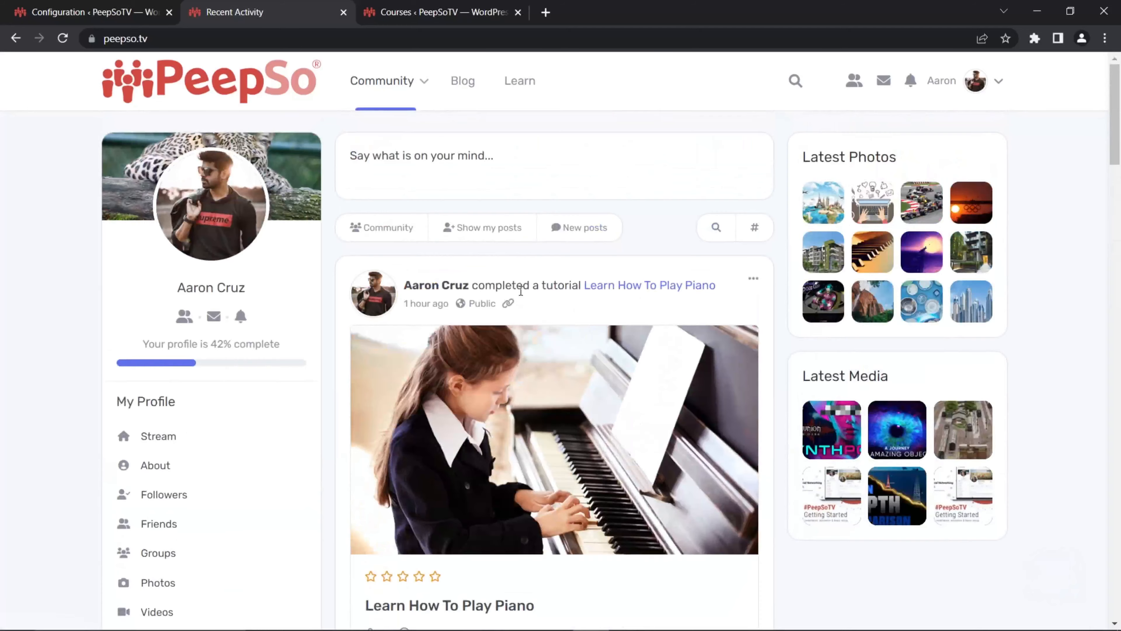
{"action": "scroll", "coordinate": [574, 318], "scroll_direction": "down", "scroll_amount": 8}
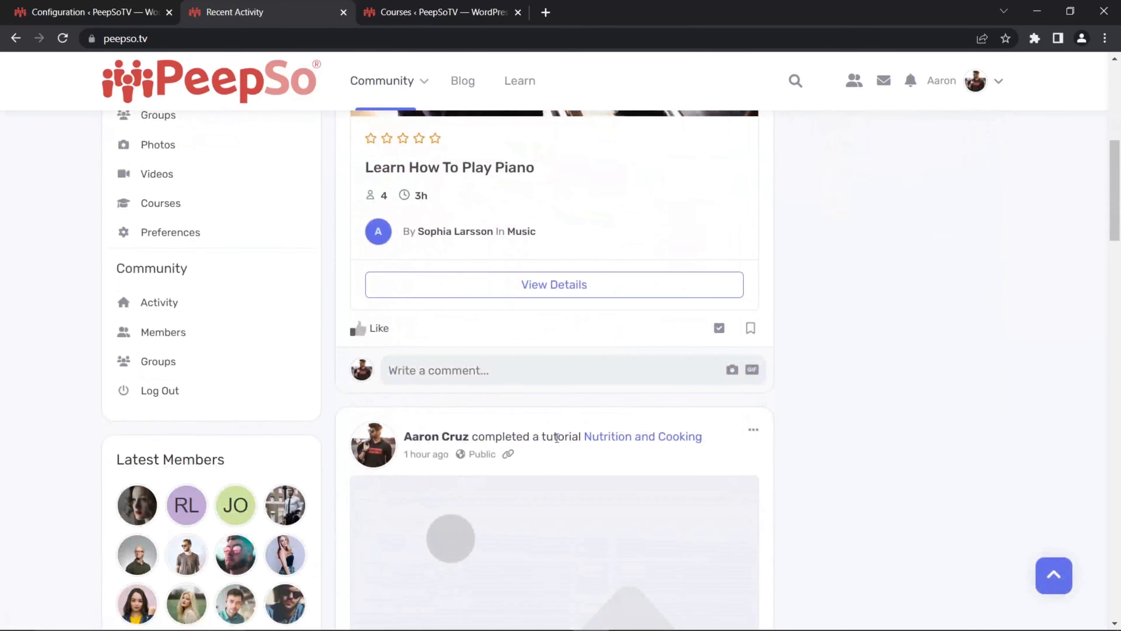
- Clear the action texts for both enrolled and completed courses in the configuration and save the settings
{"action": "left_click", "coordinate": [80, 13]}
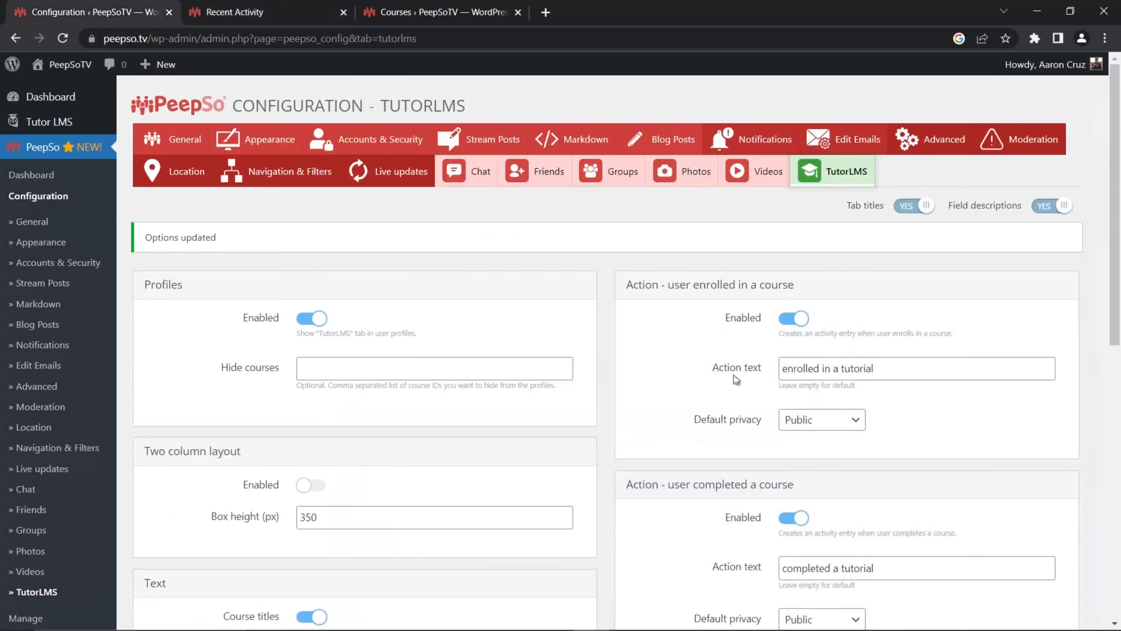
{"action": "left_click_drag", "start_coordinate": [885, 371], "coordinate": [782, 369]}
{"action": "key", "text": "BackSpace"}
{"action": "scroll", "coordinate": [924, 416], "scroll_direction": "down", "scroll_amount": 2}
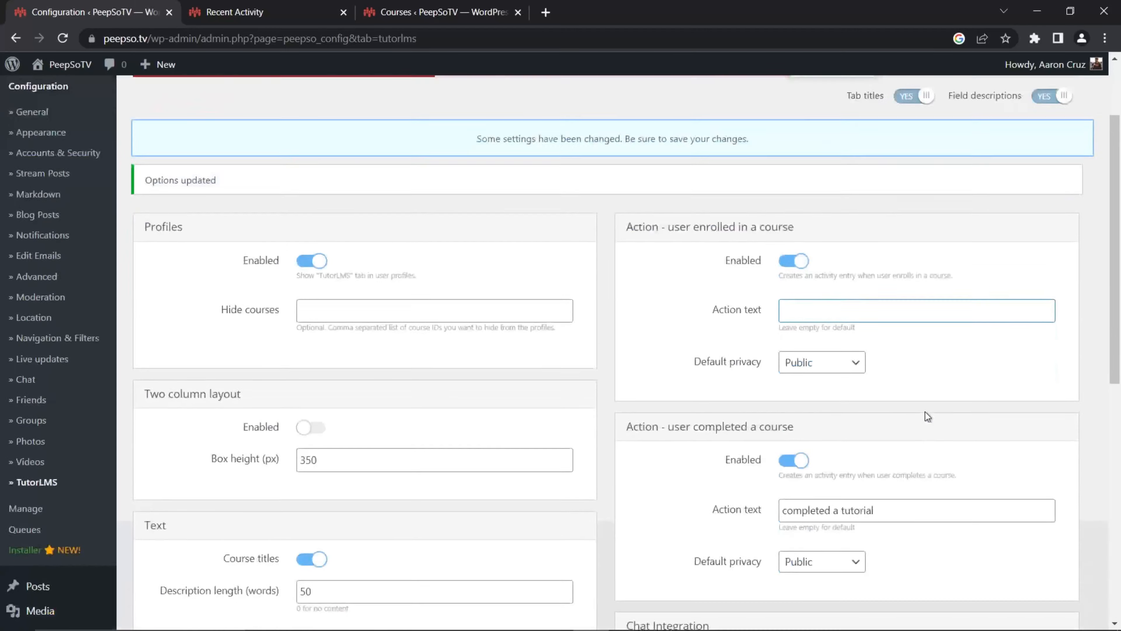
{"action": "left_click_drag", "start_coordinate": [885, 474], "coordinate": [785, 475]}
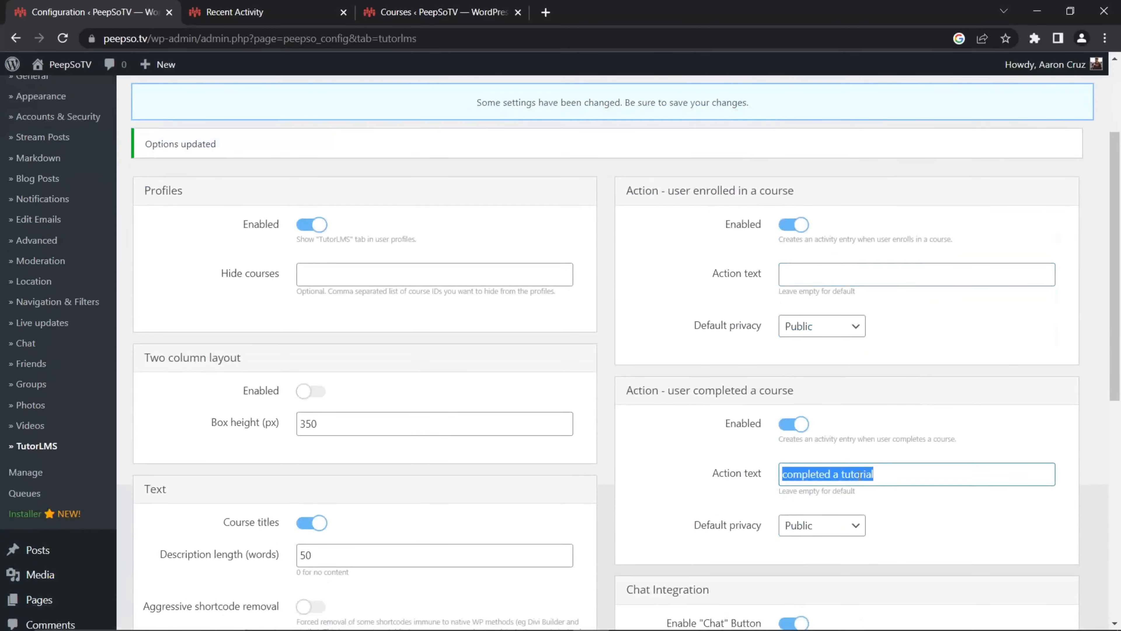
{"action": "key", "text": "BackSpace"}
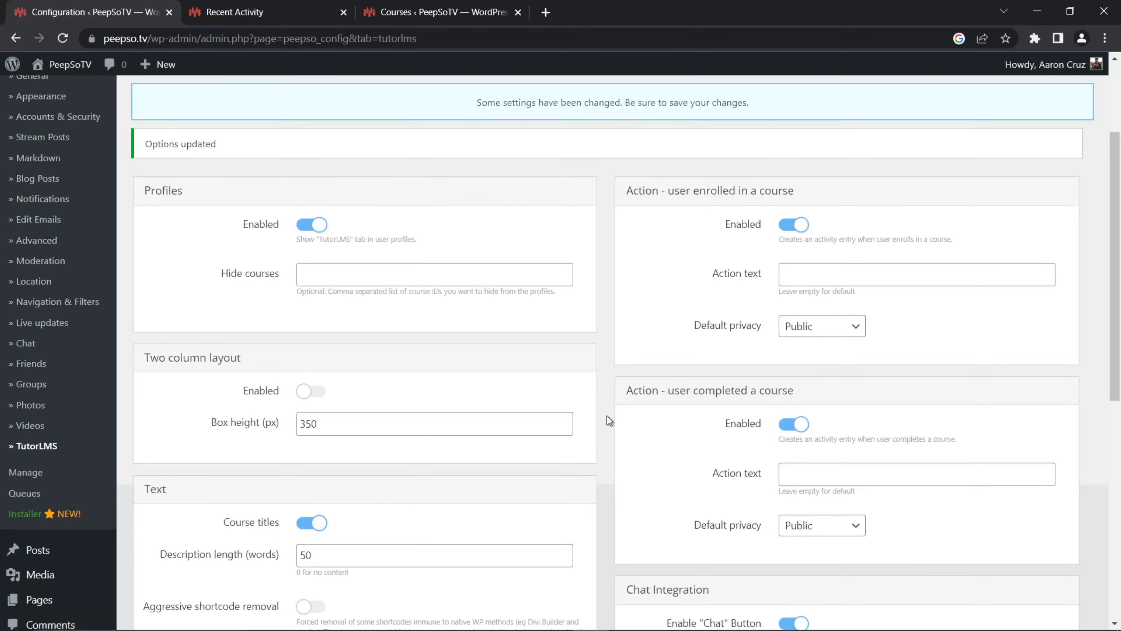
{"action": "scroll", "coordinate": [607, 416], "scroll_direction": "down", "scroll_amount": 10}
{"action": "left_click", "coordinate": [553, 526]}
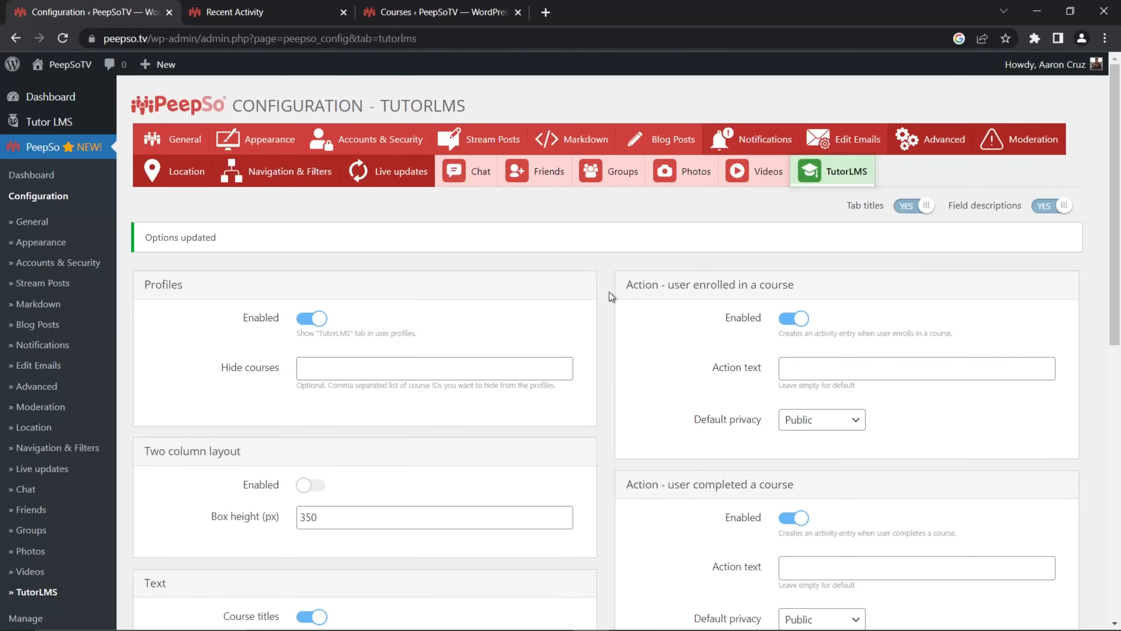
- Switch the activity action for users enrolling in a course off and back on
{"action": "scroll", "coordinate": [736, 376], "scroll_direction": "down", "scroll_amount": 2}
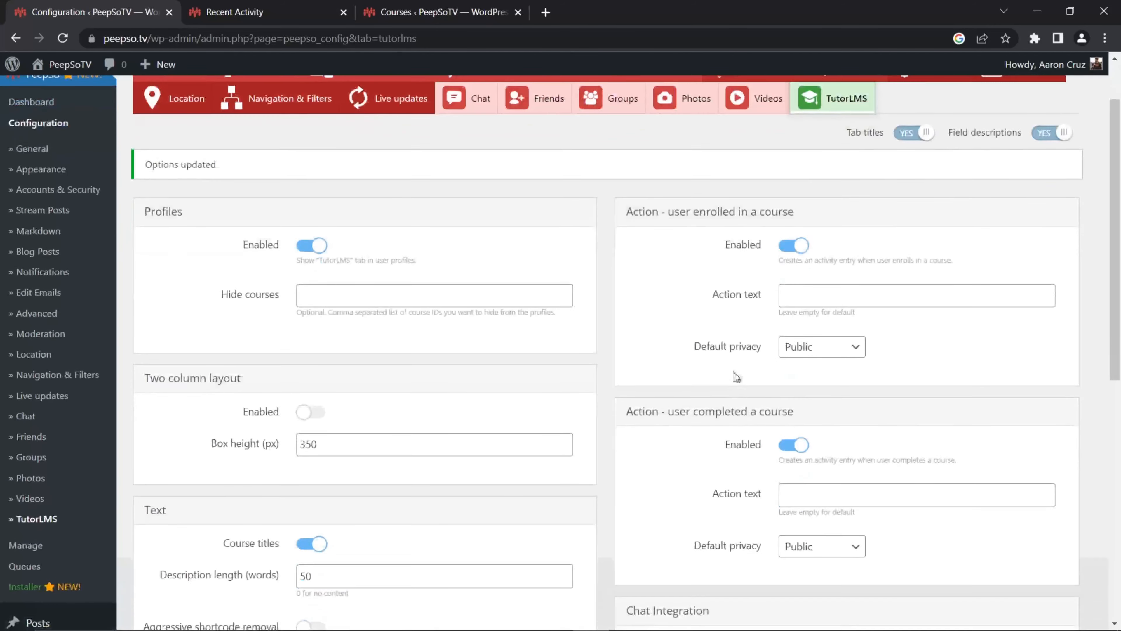
{"action": "left_click", "coordinate": [788, 247]}
{"action": "left_click", "coordinate": [800, 295]}
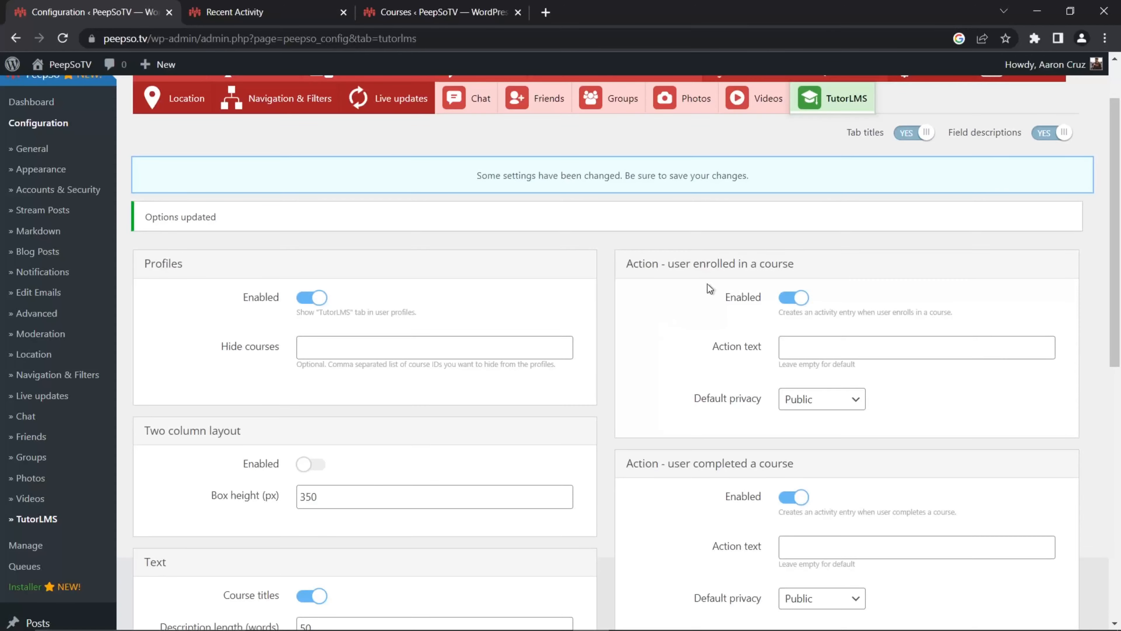
- Look at the Chat Integration settings and open the Introduction to Haptics course page from the Learn course list
{"action": "scroll", "coordinate": [688, 327], "scroll_direction": "down", "scroll_amount": 2}
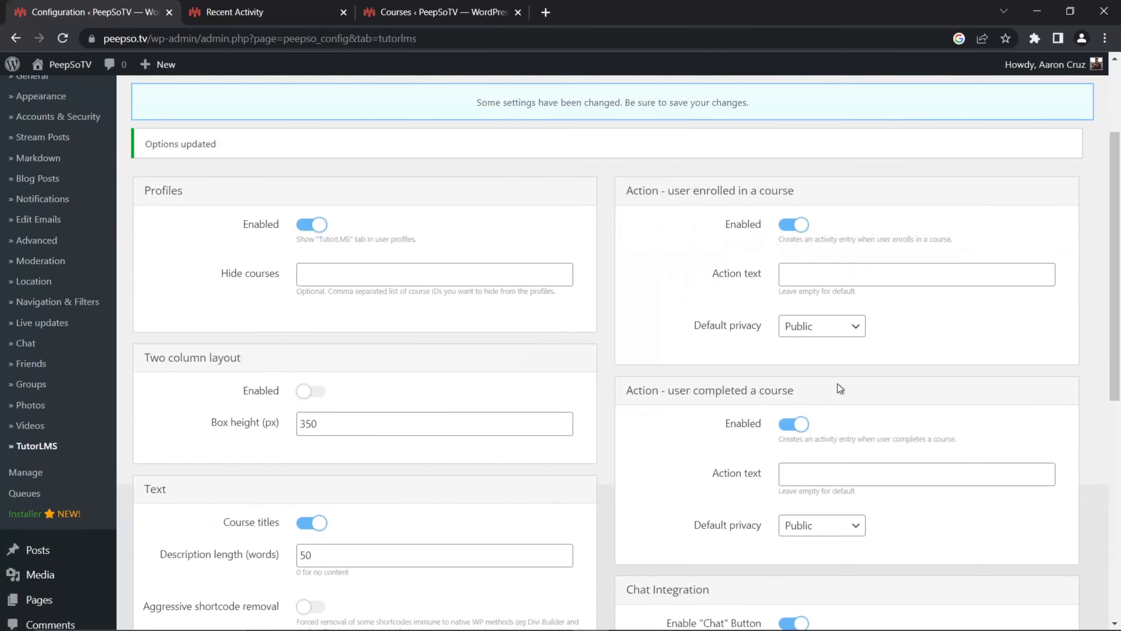
{"action": "scroll", "coordinate": [840, 388], "scroll_direction": "down", "scroll_amount": 5}
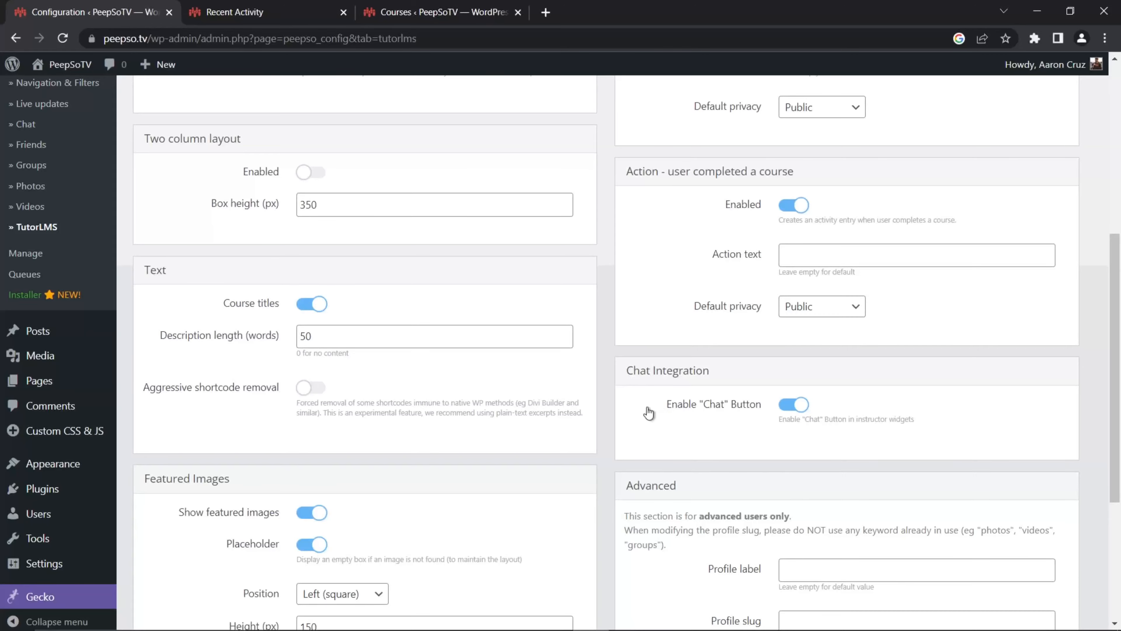
{"action": "left_click", "coordinate": [257, 15]}
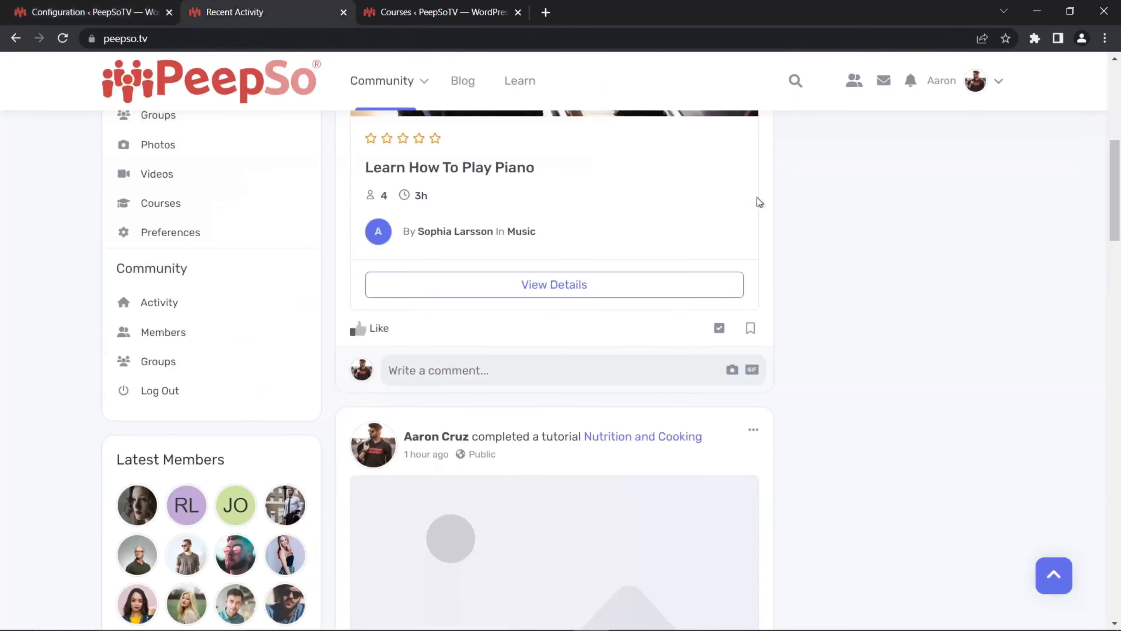
{"action": "scroll", "coordinate": [809, 351], "scroll_direction": "up", "scroll_amount": 10}
{"action": "left_click", "coordinate": [513, 83]}
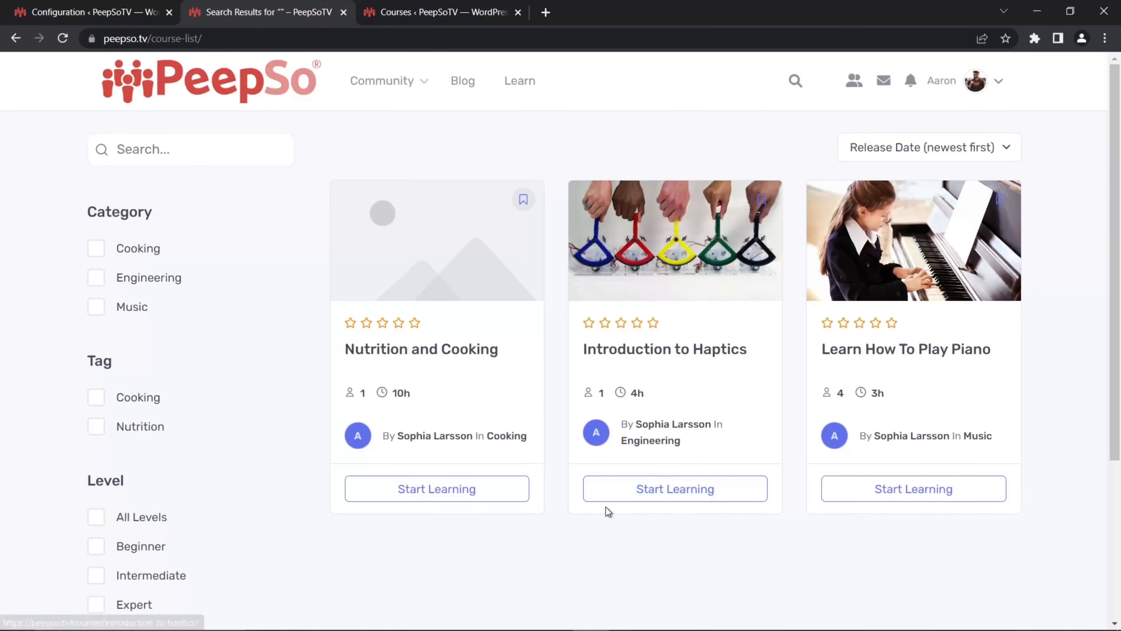
{"action": "left_click", "coordinate": [673, 498]}
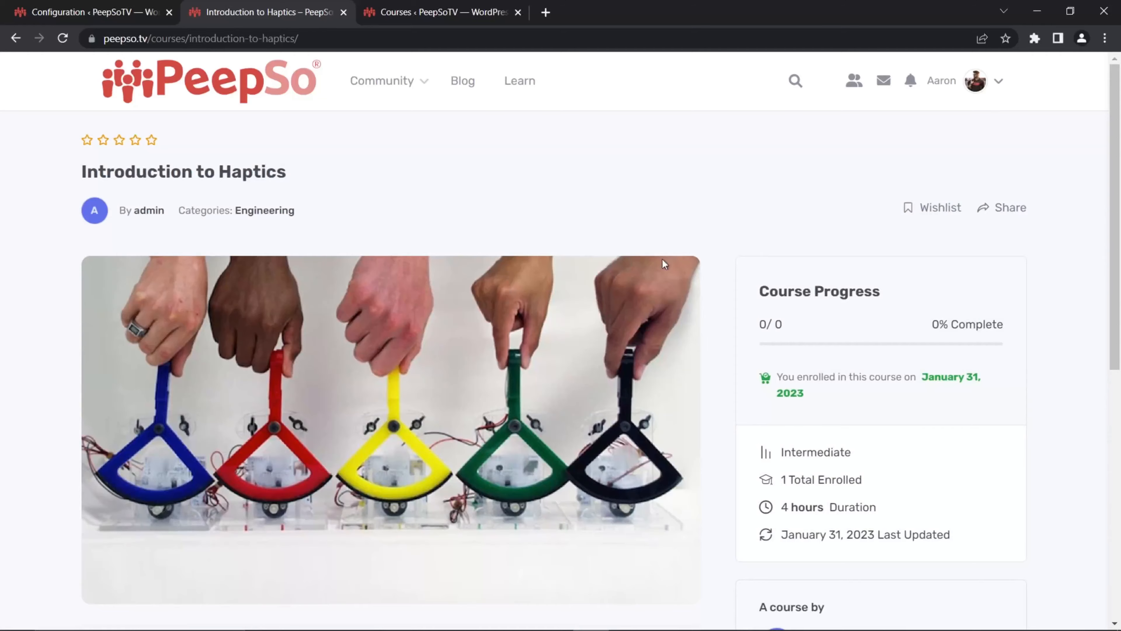
- Examine the instructor widget and its chat button on the Introduction to Haptics course page
{"action": "scroll", "coordinate": [759, 279], "scroll_direction": "down", "scroll_amount": 6}
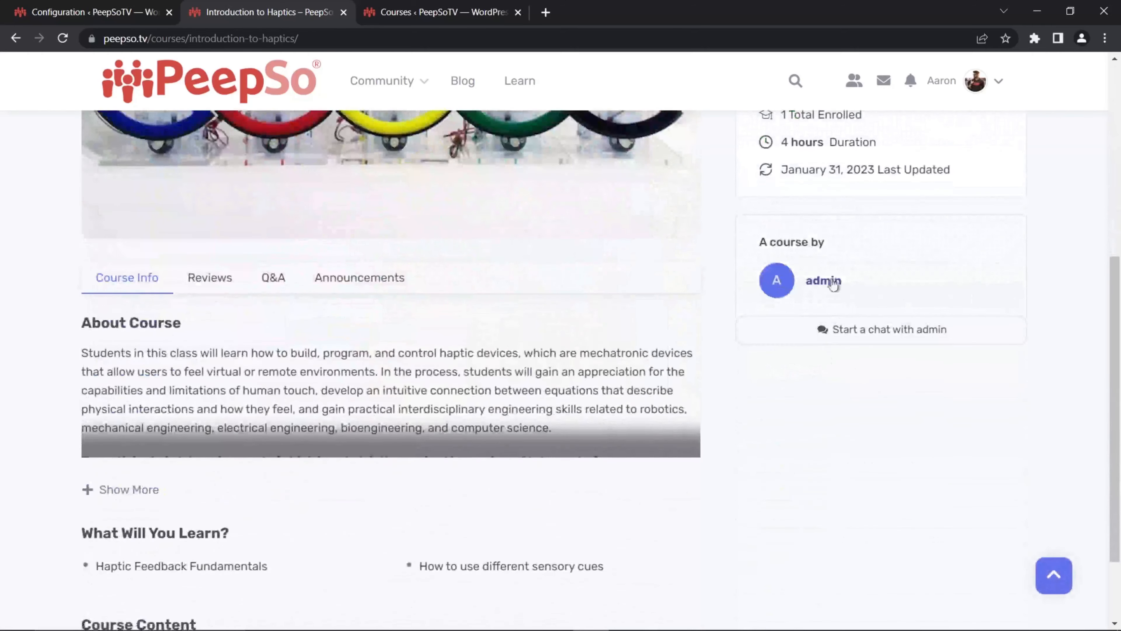
{"action": "scroll", "coordinate": [709, 381], "scroll_direction": "up", "scroll_amount": 6}
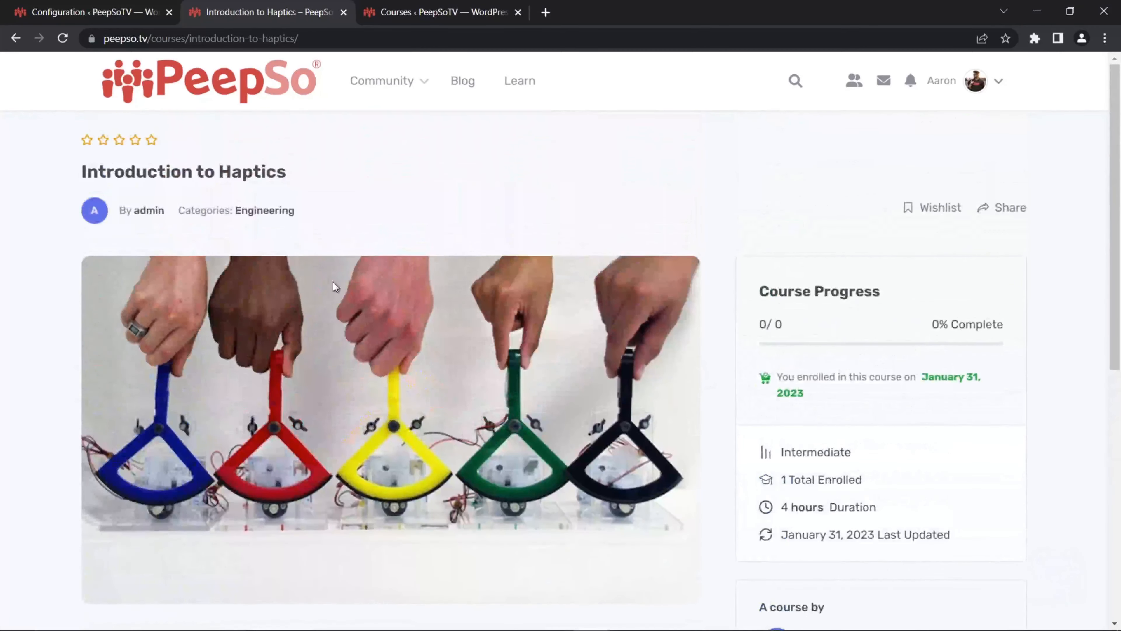
{"action": "scroll", "coordinate": [636, 332], "scroll_direction": "down", "scroll_amount": 5}
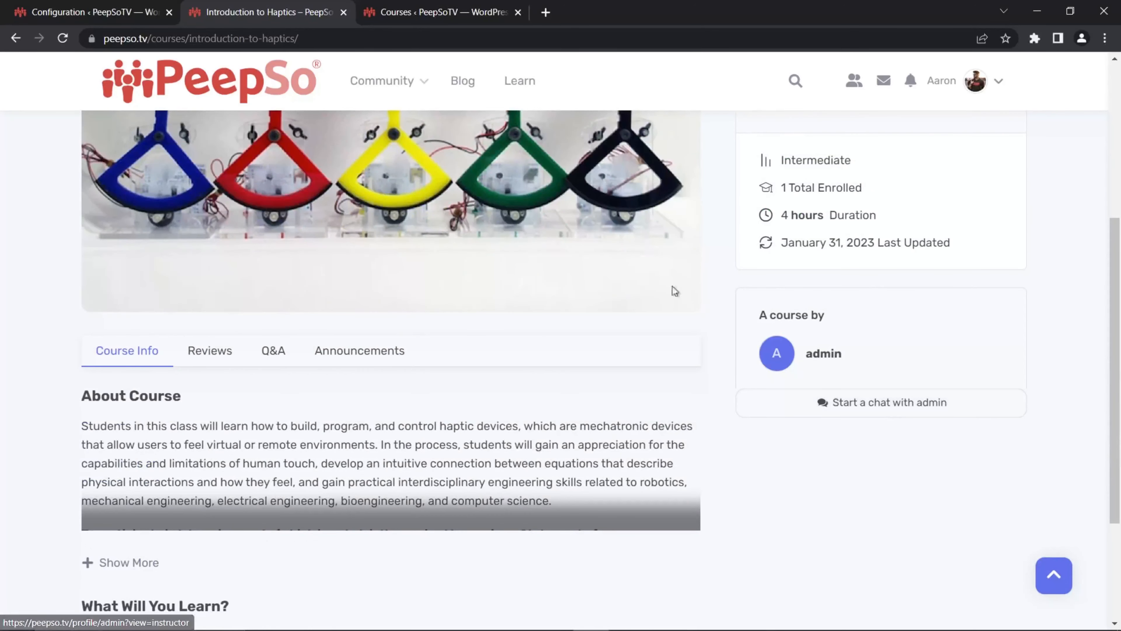
{"action": "scroll", "coordinate": [574, 310], "scroll_direction": "up", "scroll_amount": 4}
{"action": "scroll", "coordinate": [463, 328], "scroll_direction": "up", "scroll_amount": 1}
{"action": "scroll", "coordinate": [742, 397], "scroll_direction": "down", "scroll_amount": 3}
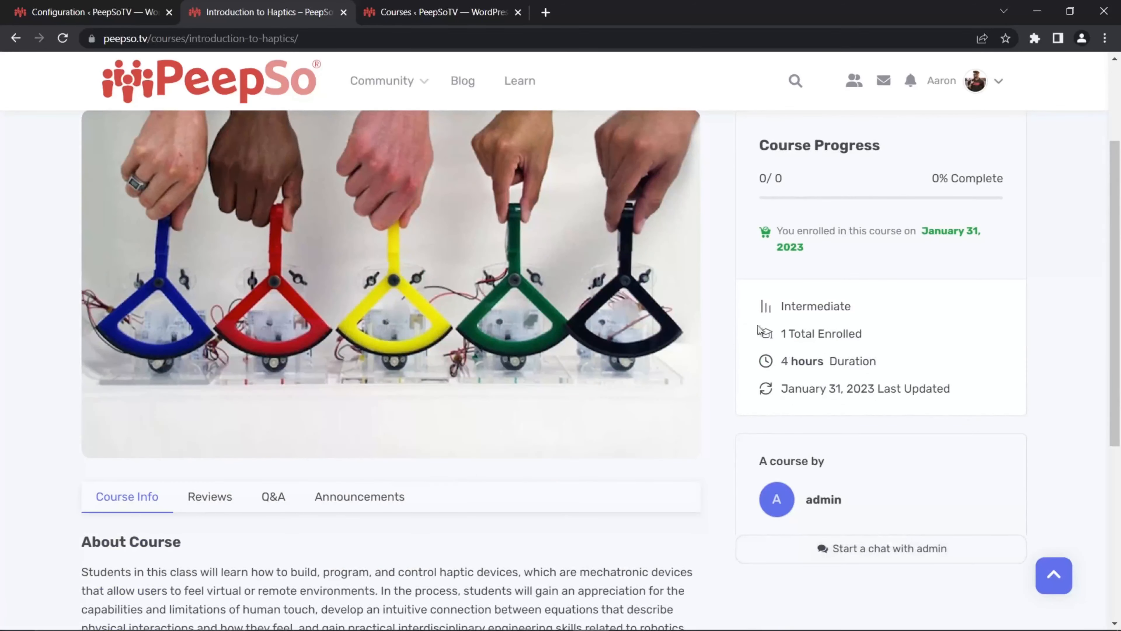
{"action": "scroll", "coordinate": [758, 329], "scroll_direction": "up", "scroll_amount": 4}
- Disable the "Chat" button for instructor widgets in the TutorLMS configuration and save the settings
{"action": "left_click", "coordinate": [92, 12]}
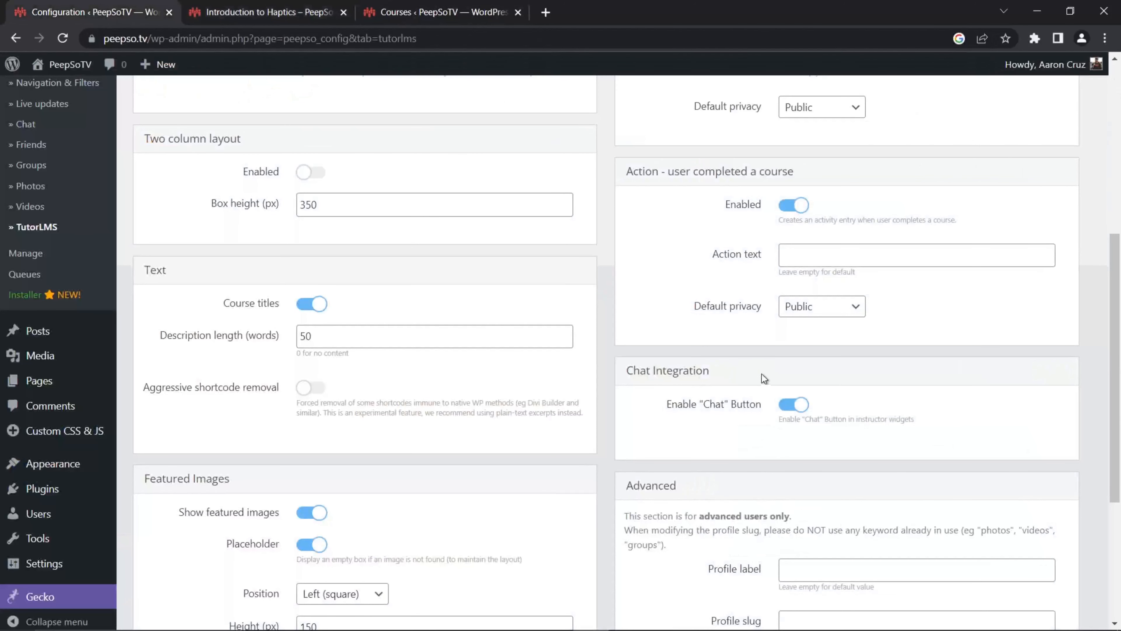
{"action": "scroll", "coordinate": [764, 377], "scroll_direction": "down", "scroll_amount": 3}
{"action": "left_click", "coordinate": [786, 263]}
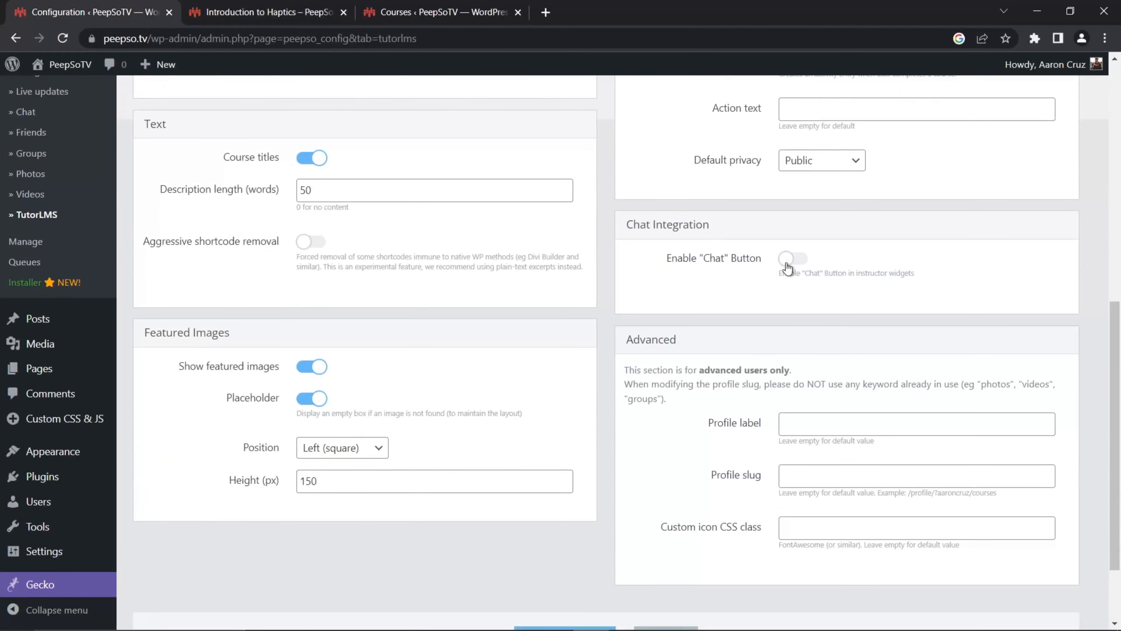
{"action": "scroll", "coordinate": [602, 322], "scroll_direction": "down", "scroll_amount": 3}
{"action": "left_click", "coordinate": [565, 541]}
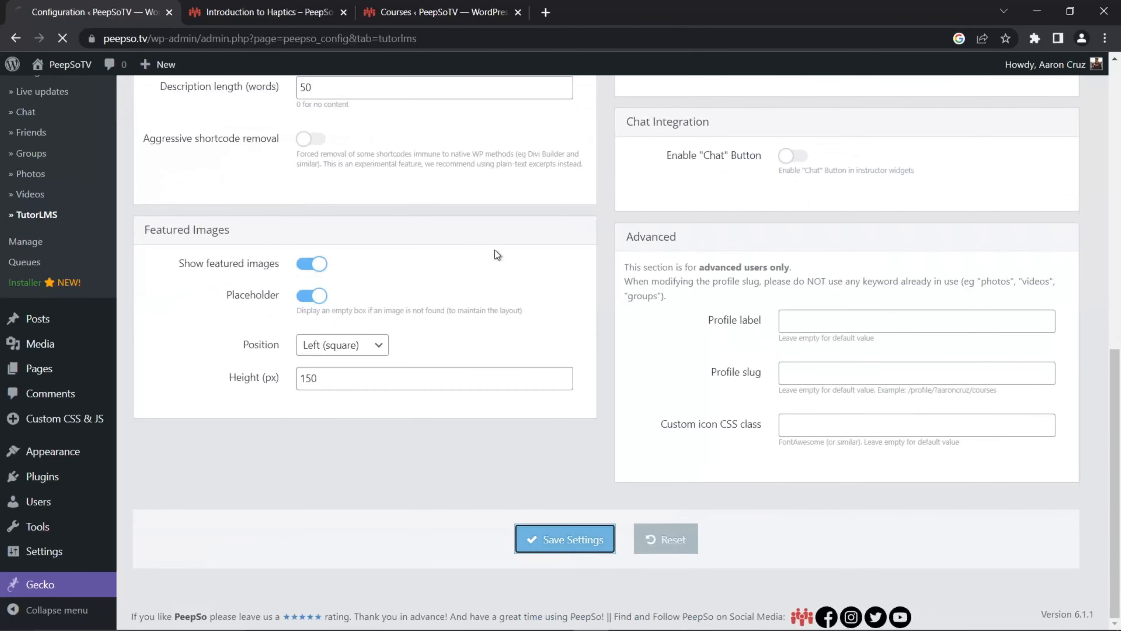
- Reload the Introduction to Haptics course page and check the instructor widget for the chat button
{"action": "left_click", "coordinate": [267, 12]}
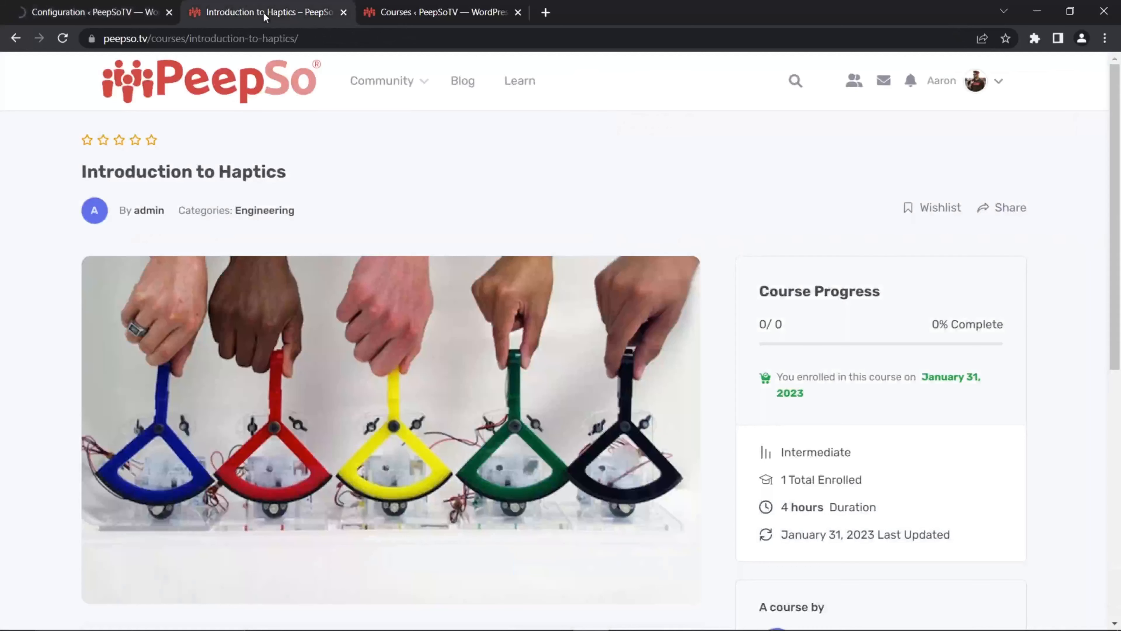
{"action": "left_click", "coordinate": [62, 39]}
{"action": "scroll", "coordinate": [635, 203], "scroll_direction": "down", "scroll_amount": 1}
{"action": "scroll", "coordinate": [634, 203], "scroll_direction": "down", "scroll_amount": 5}
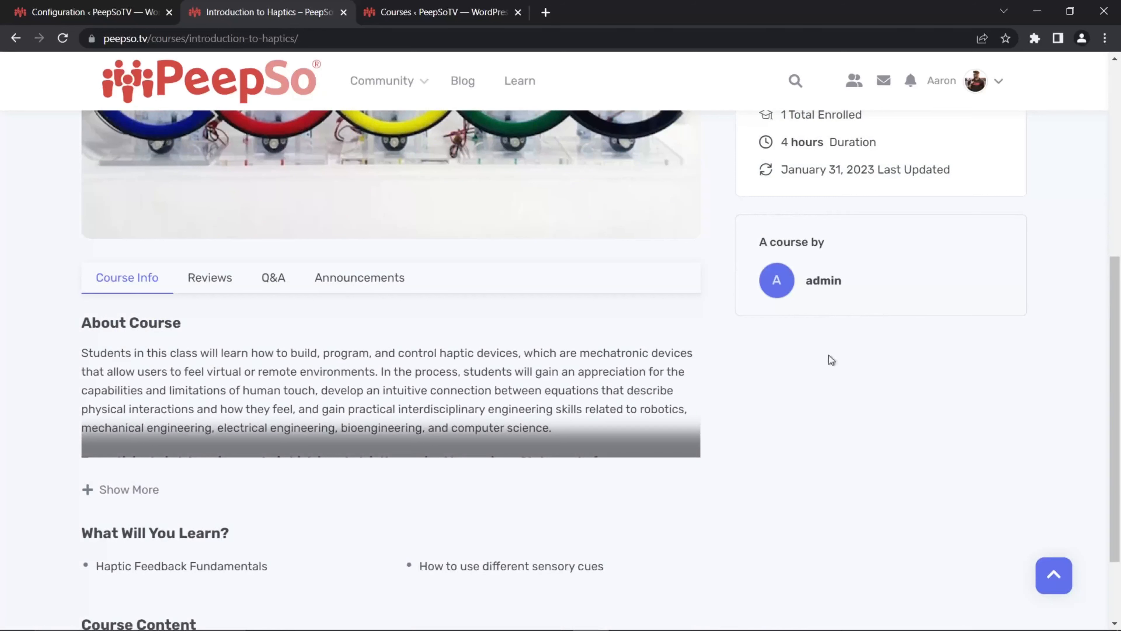
- Review the TutorLMS configuration down to the Advanced section with the profile label, slug and icon options
{"action": "left_click", "coordinate": [101, 12]}
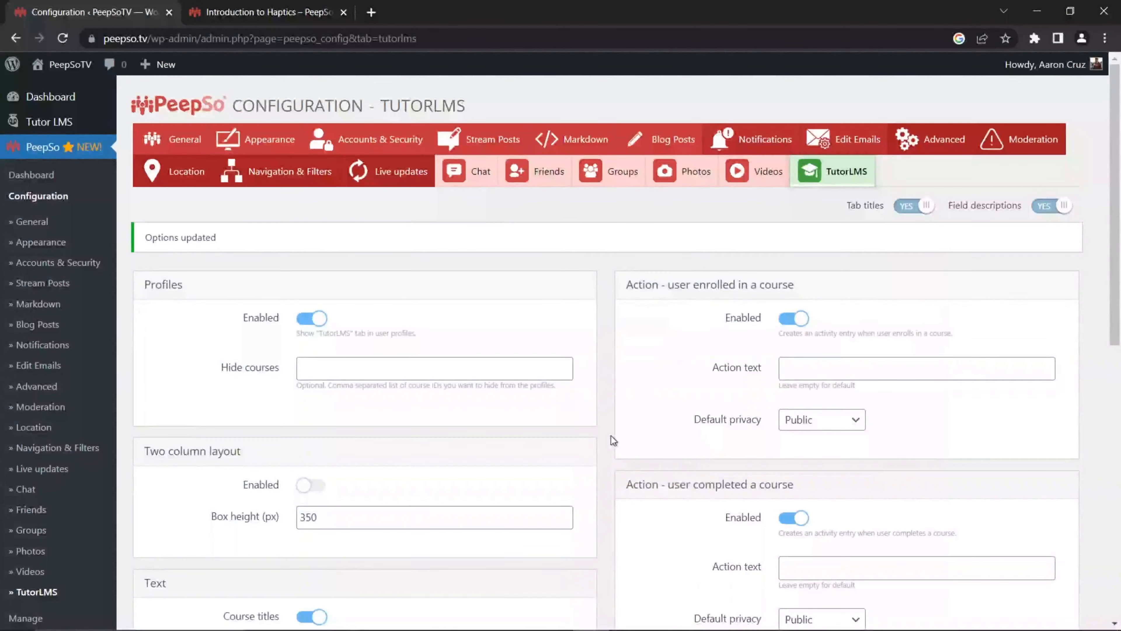
{"action": "scroll", "coordinate": [611, 433], "scroll_direction": "down", "scroll_amount": 10}
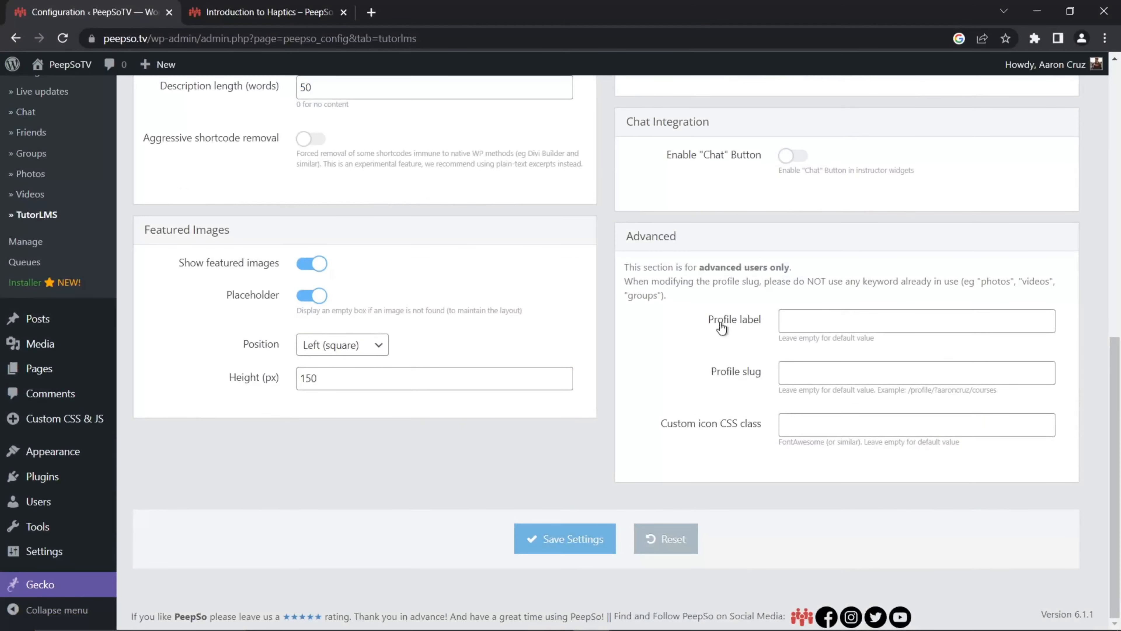
{"action": "scroll", "coordinate": [796, 310], "scroll_direction": "up", "scroll_amount": 8}
{"action": "scroll", "coordinate": [821, 325], "scroll_direction": "up", "scroll_amount": 3}
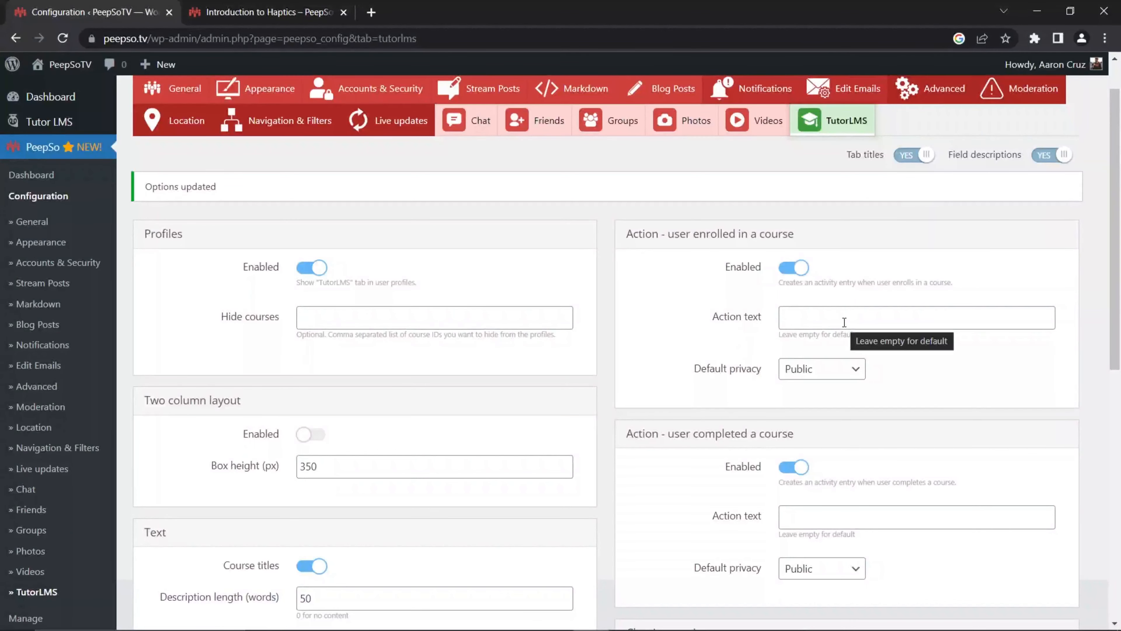
{"action": "scroll", "coordinate": [822, 322], "scroll_direction": "down", "scroll_amount": 10}
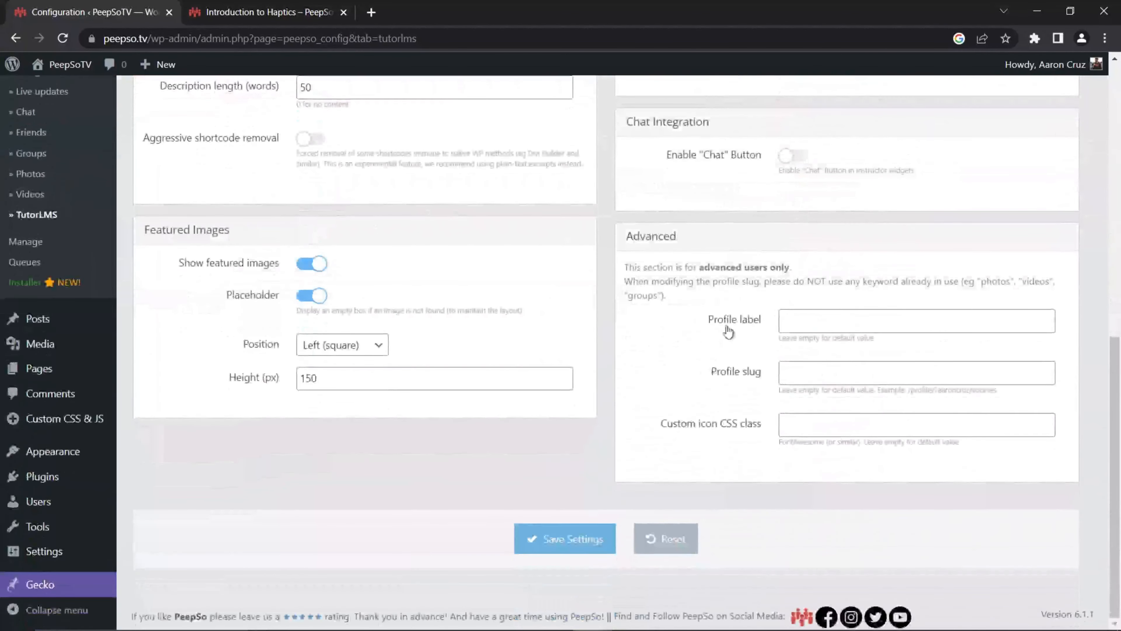
- Open the logged-in member's own profile and check how its courses tab is labelled
{"action": "left_click", "coordinate": [259, 12]}
{"action": "scroll", "coordinate": [667, 181], "scroll_direction": "up", "scroll_amount": 5}
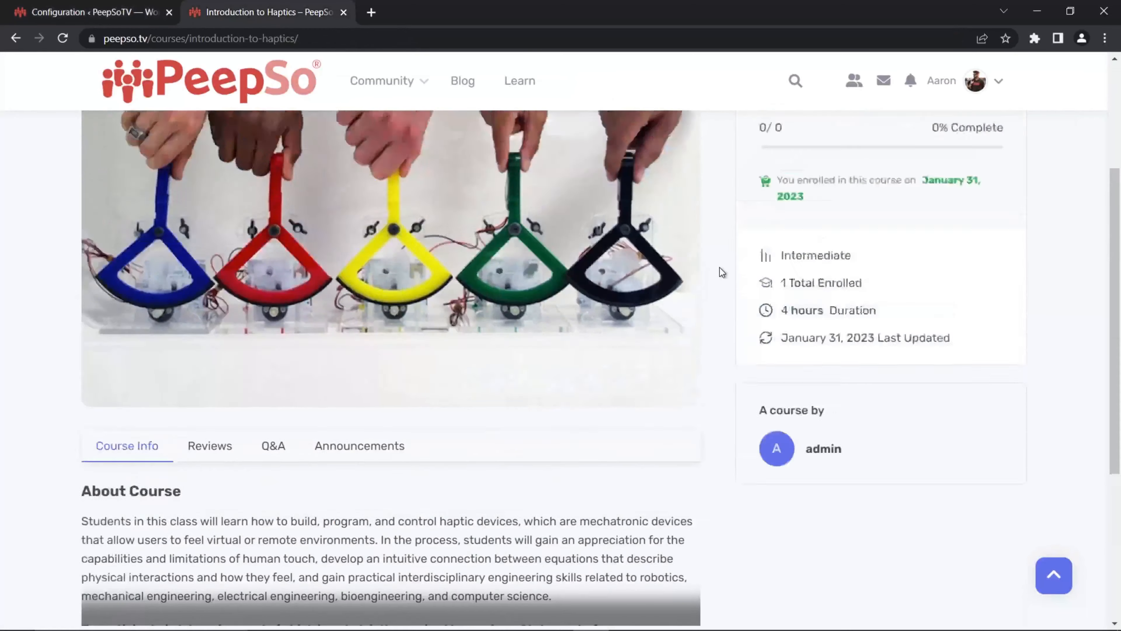
{"action": "left_click", "coordinate": [977, 86]}
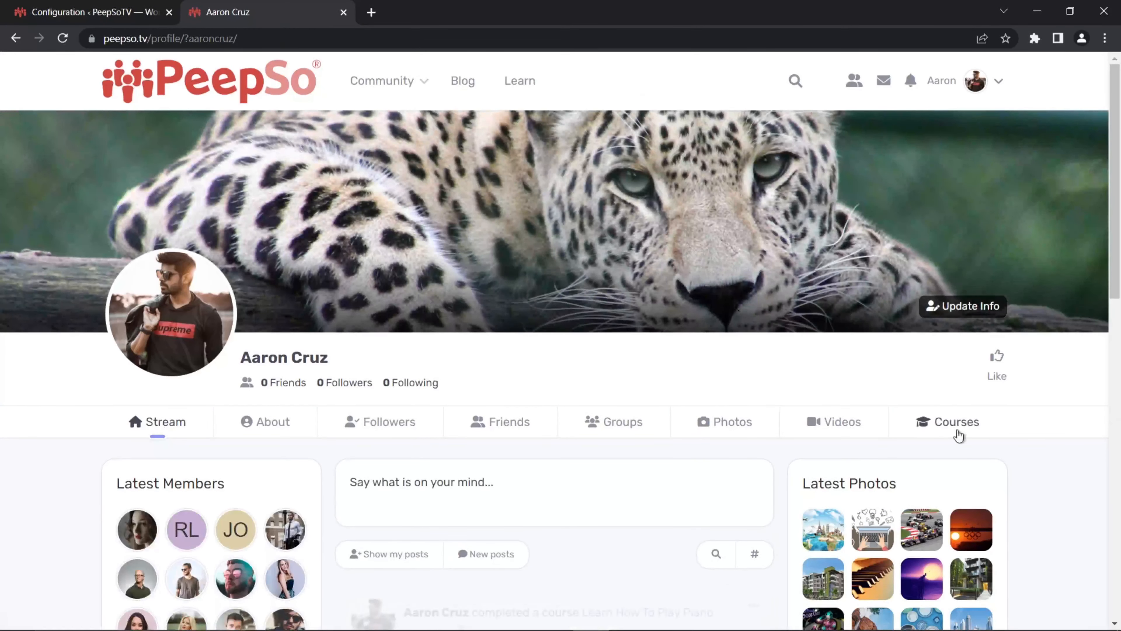
- Set the profile label to "Tutorials" in the Advanced section of the TutorLMS configuration and save the settings
{"action": "left_click", "coordinate": [88, 12]}
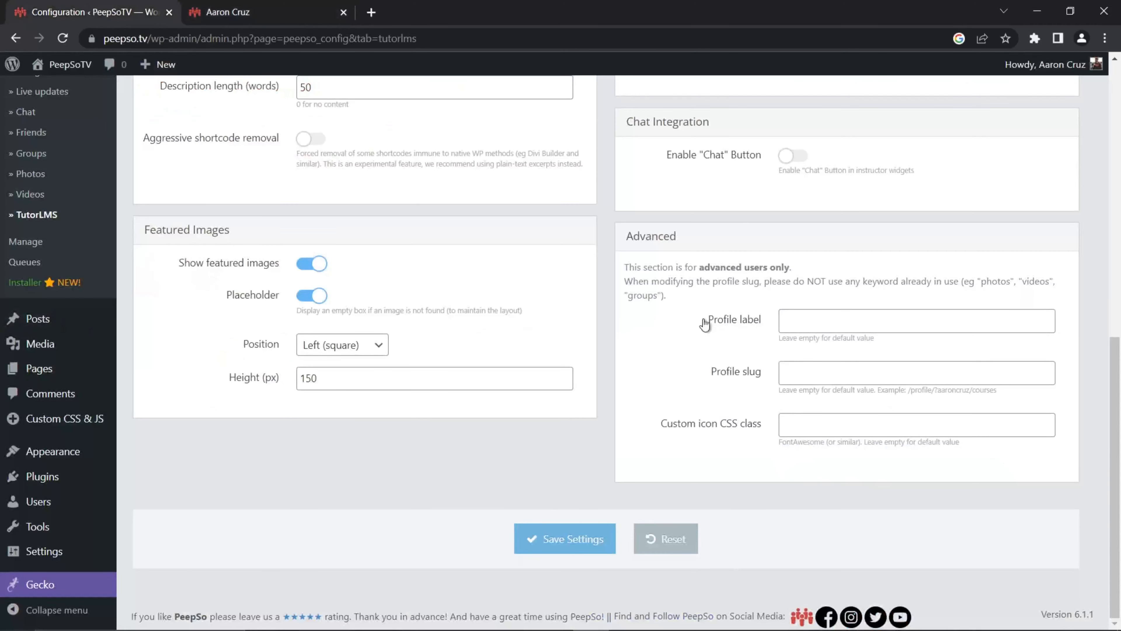
{"action": "left_click", "coordinate": [808, 318]}
{"action": "type", "text": "T"}
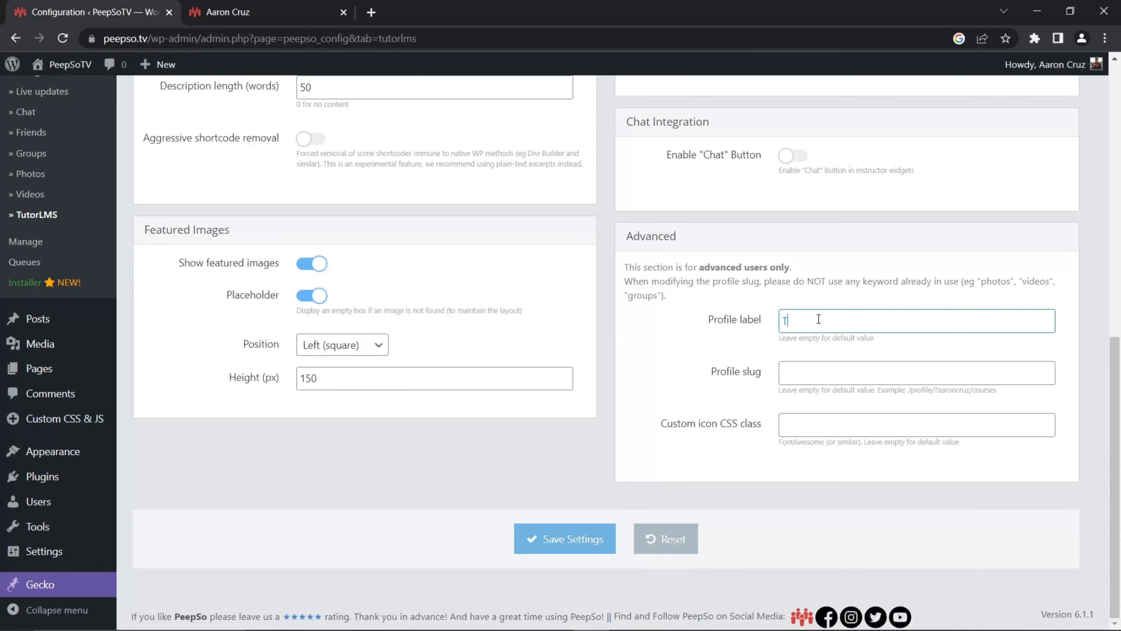
{"action": "type", "text": "utorials"}
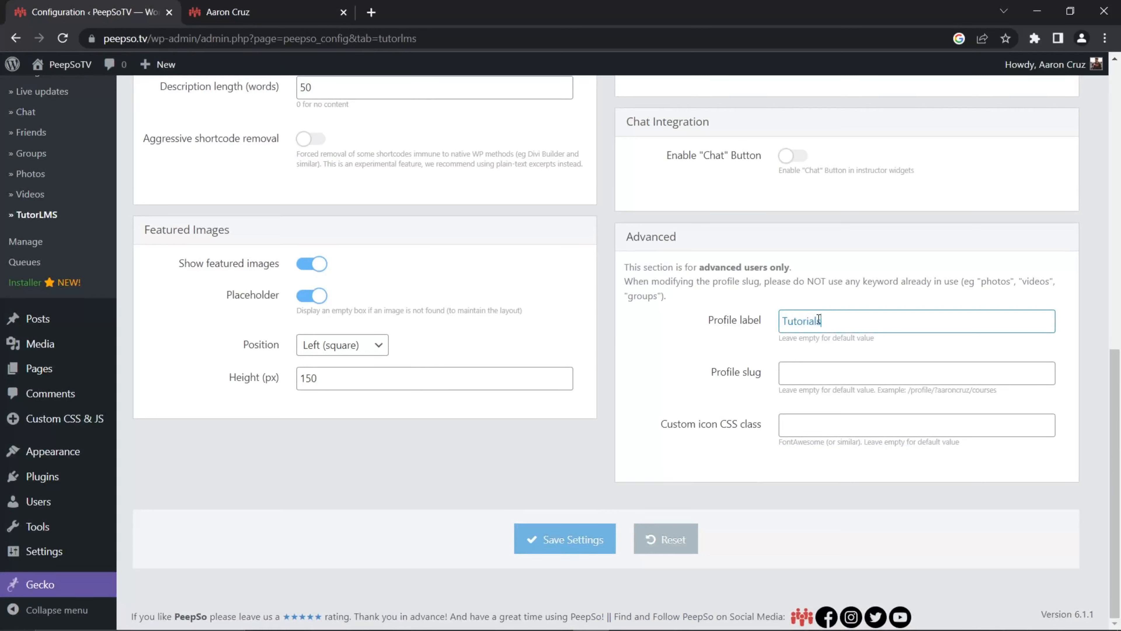
{"action": "left_click", "coordinate": [565, 539]}
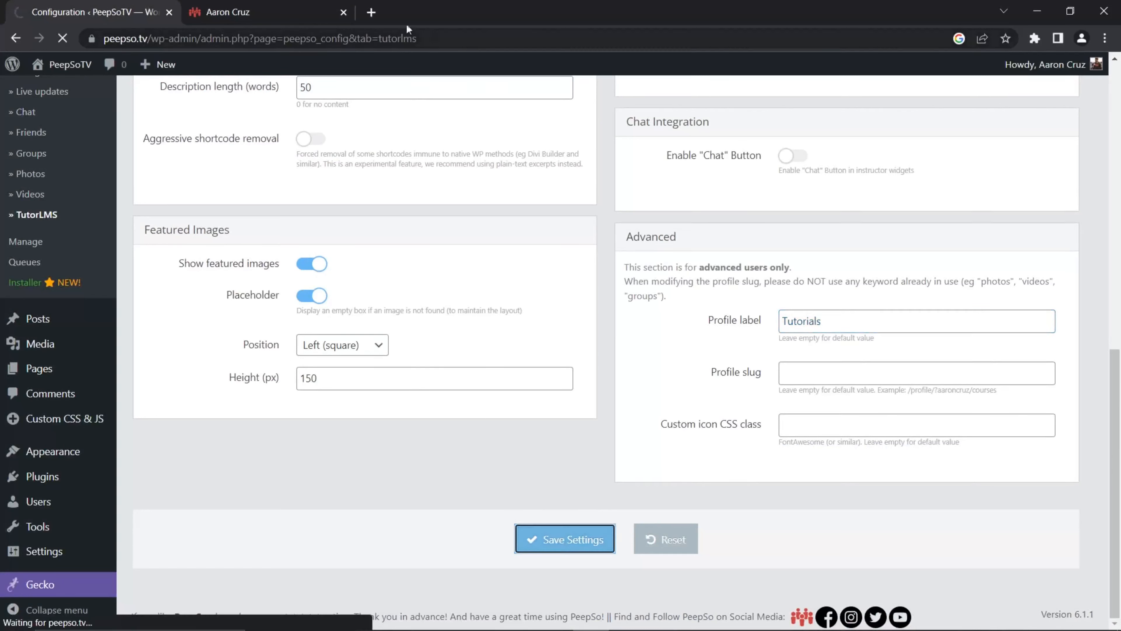
- Reload the member profile to check the label of its courses tab, and return to the TutorLMS configuration
{"action": "left_click", "coordinate": [244, 12]}
{"action": "left_click", "coordinate": [63, 39]}
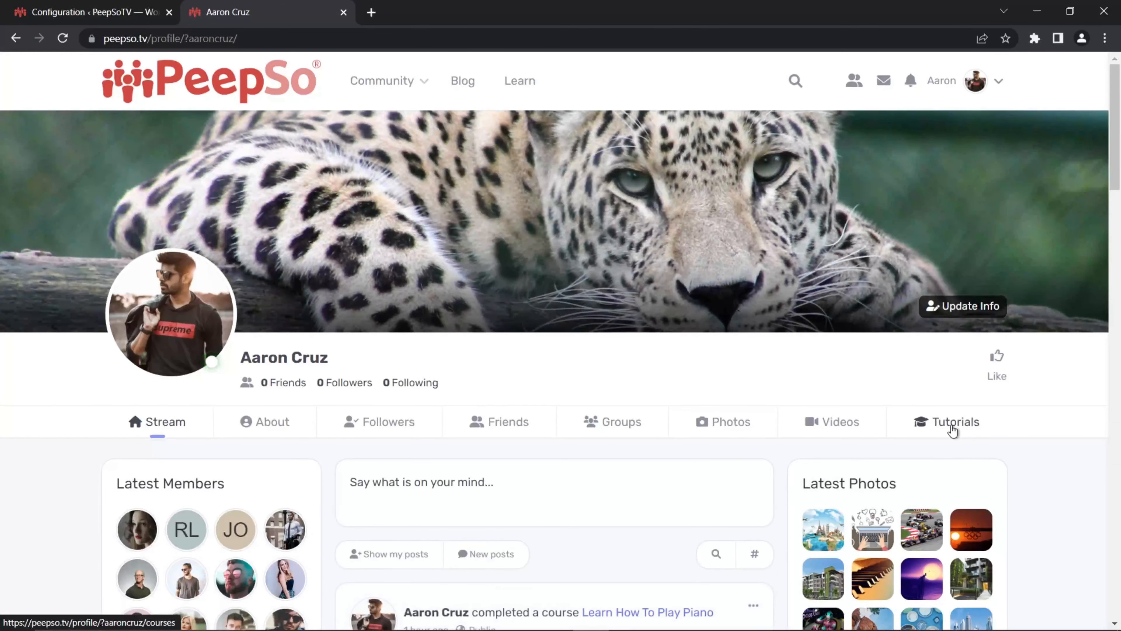
{"action": "left_click", "coordinate": [27, 12]}
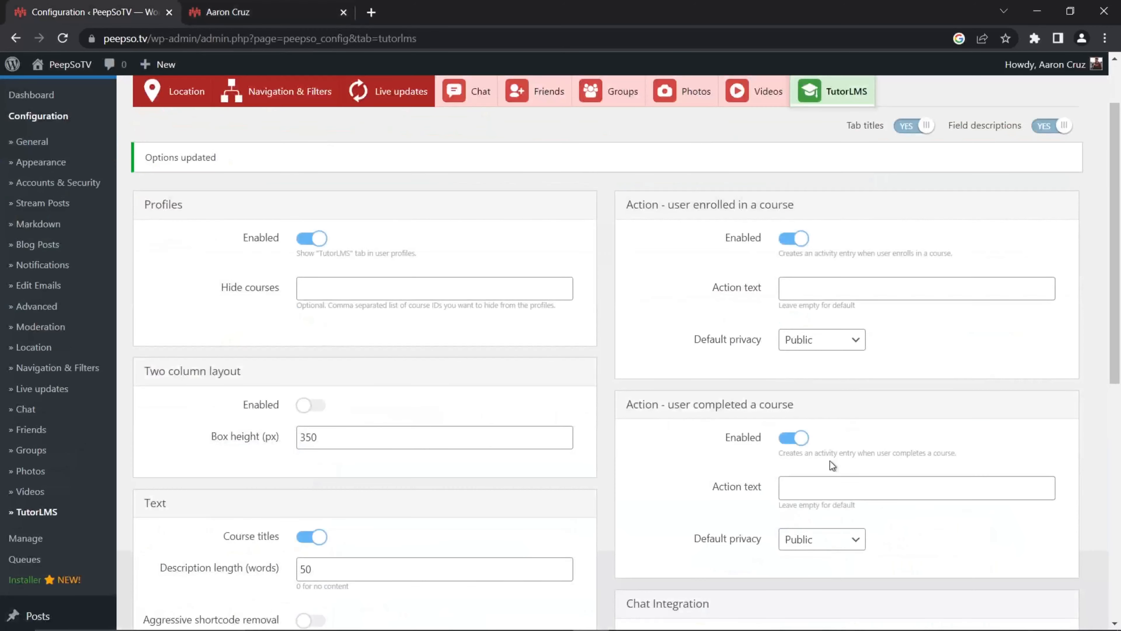
- Find the profile slug option, open the profile's Tutorials tab and highlight the slug "courses" in its address
{"action": "scroll", "coordinate": [829, 461], "scroll_direction": "down", "scroll_amount": 10}
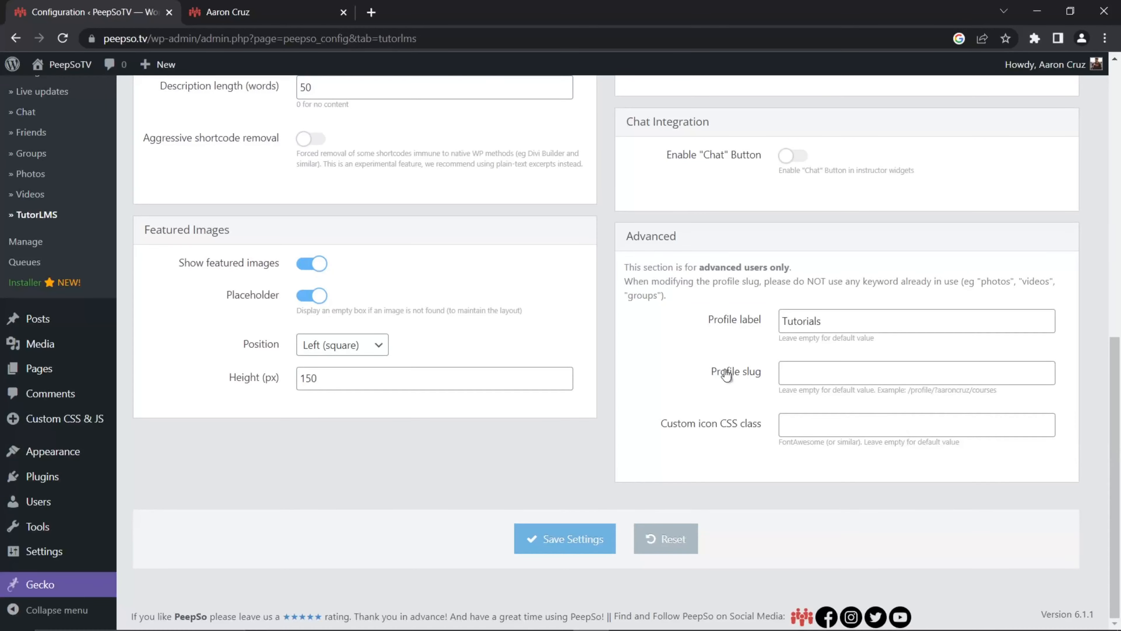
{"action": "left_click", "coordinate": [223, 12]}
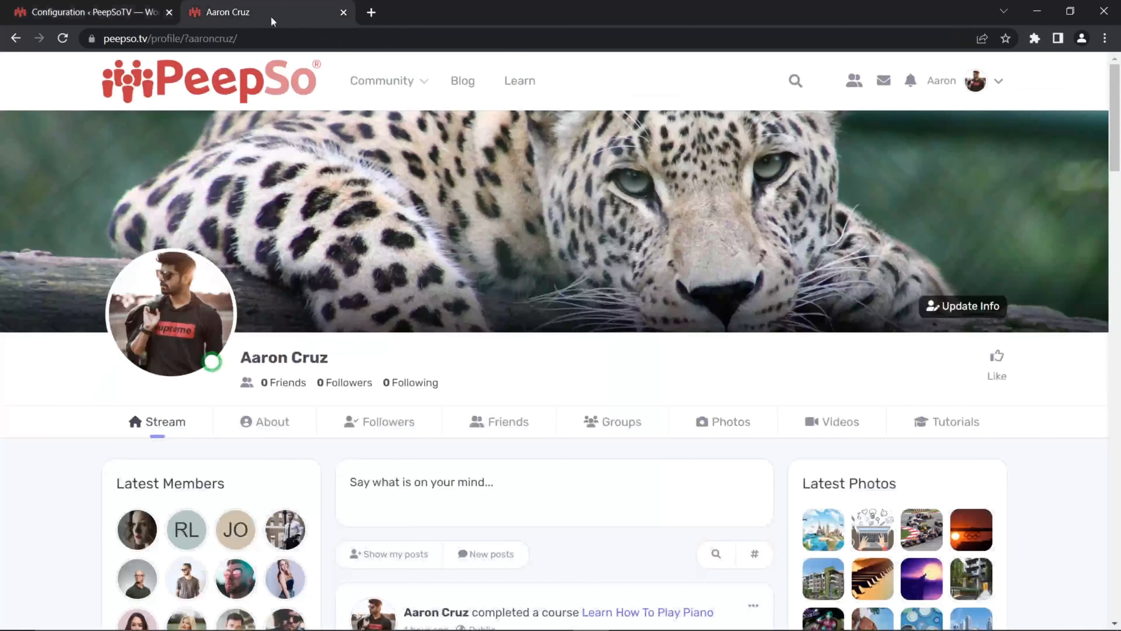
{"action": "left_click", "coordinate": [949, 424]}
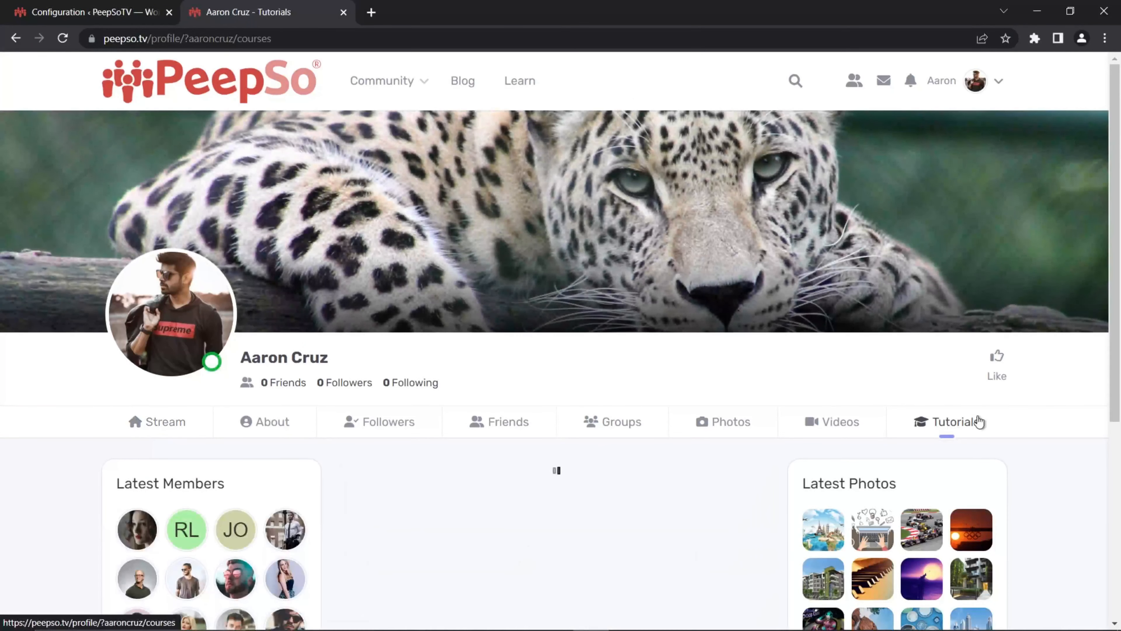
{"action": "left_click_drag", "start_coordinate": [289, 40], "coordinate": [235, 39]}
- Set the profile slug to "tutorials" in the Advanced section of the TutorLMS configuration and save the settings
{"action": "left_click", "coordinate": [117, 6]}
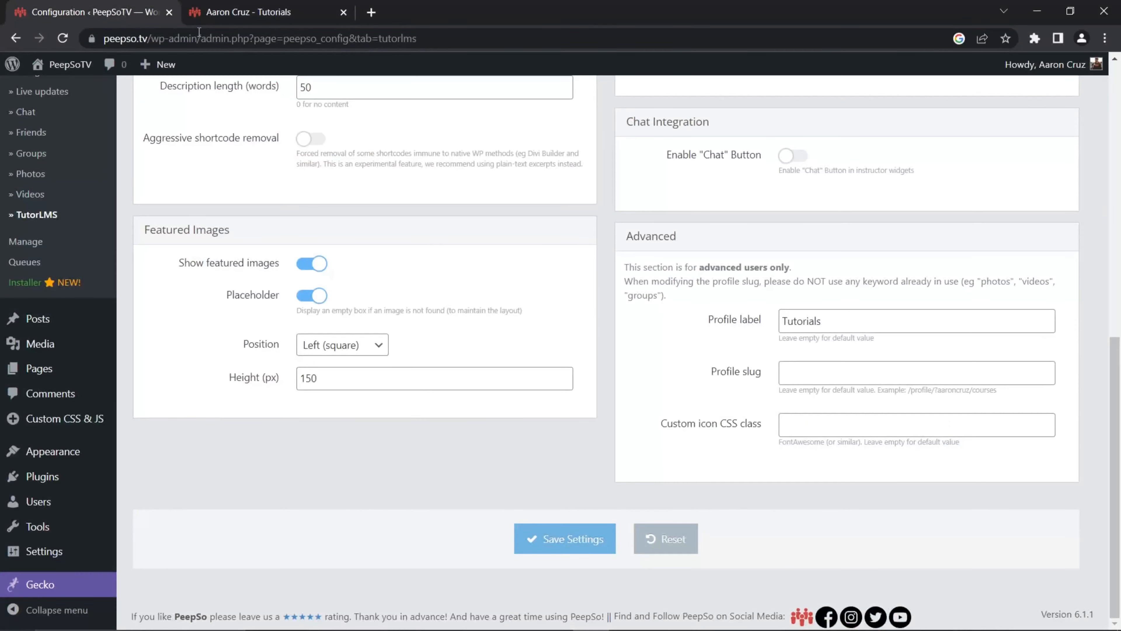
{"action": "left_click", "coordinate": [814, 378]}
{"action": "type", "text": "t"}
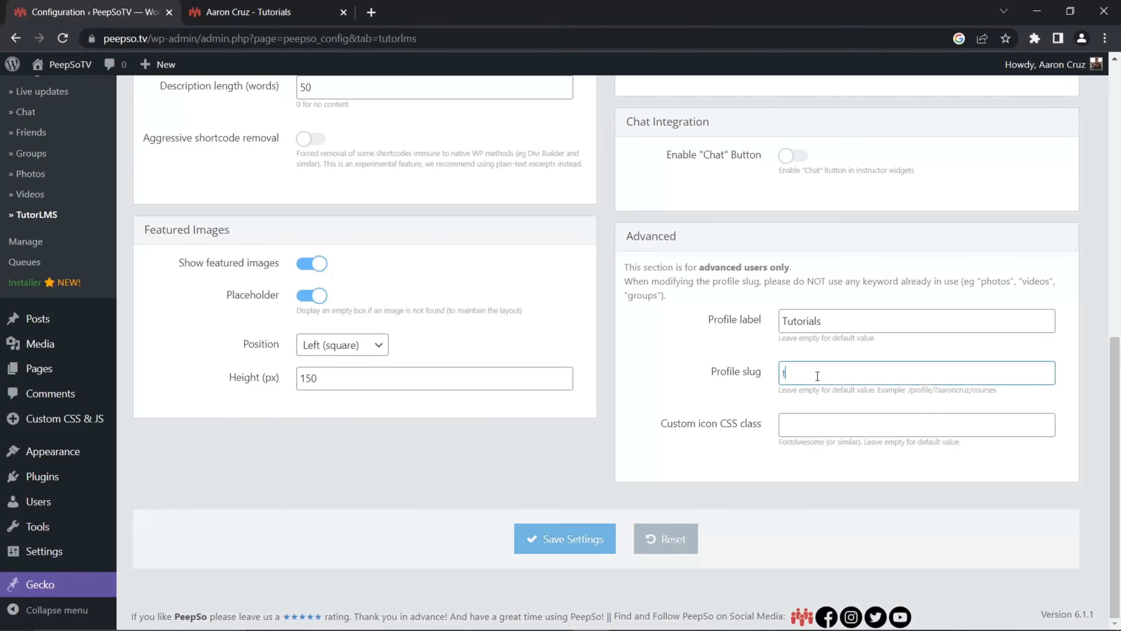
{"action": "type", "text": "utorials"}
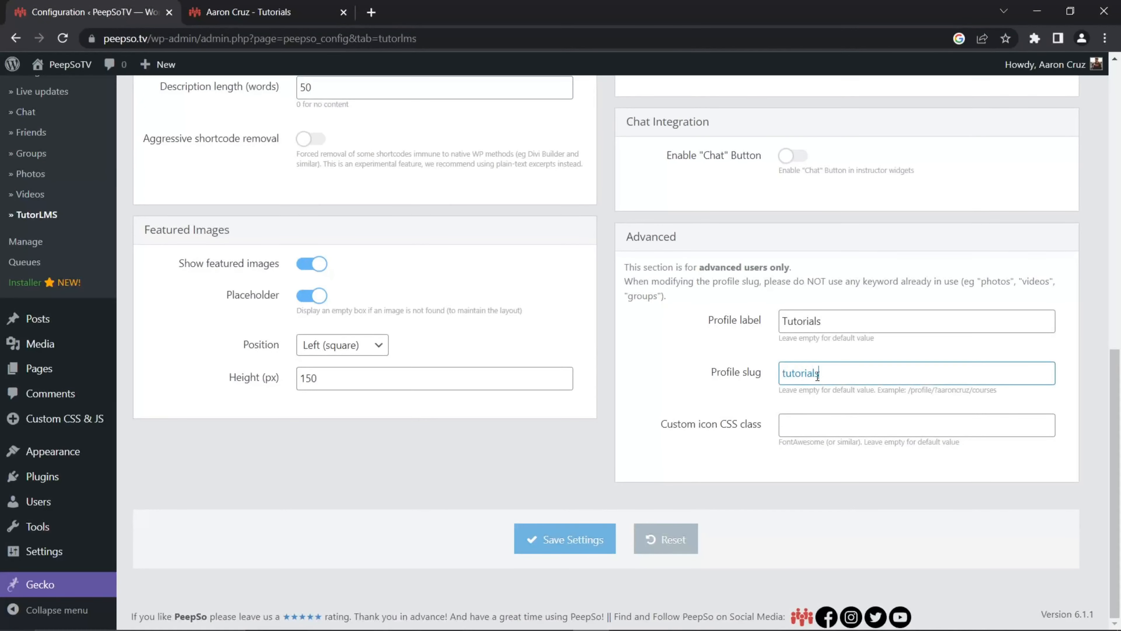
{"action": "left_click", "coordinate": [580, 538]}
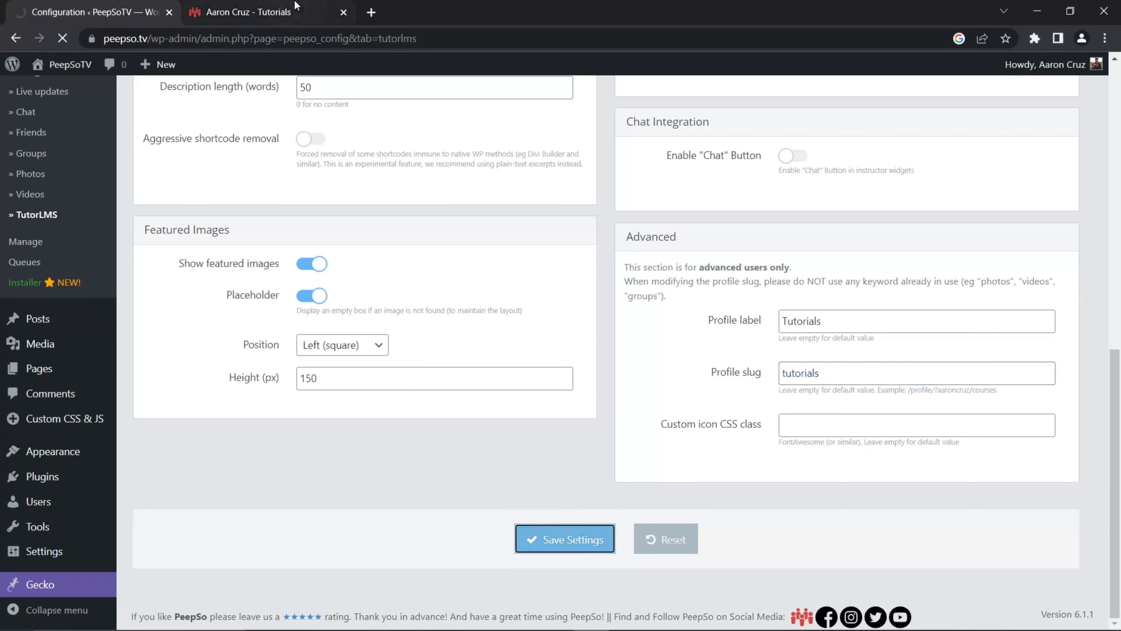
- Reopen the member profile from the community page, view its Tutorials tab and highlight the slug "tutorials" in the address
{"action": "left_click", "coordinate": [318, 17]}
{"action": "left_click_drag", "start_coordinate": [325, 38], "coordinate": [277, 37]}
{"action": "left_click", "coordinate": [387, 82]}
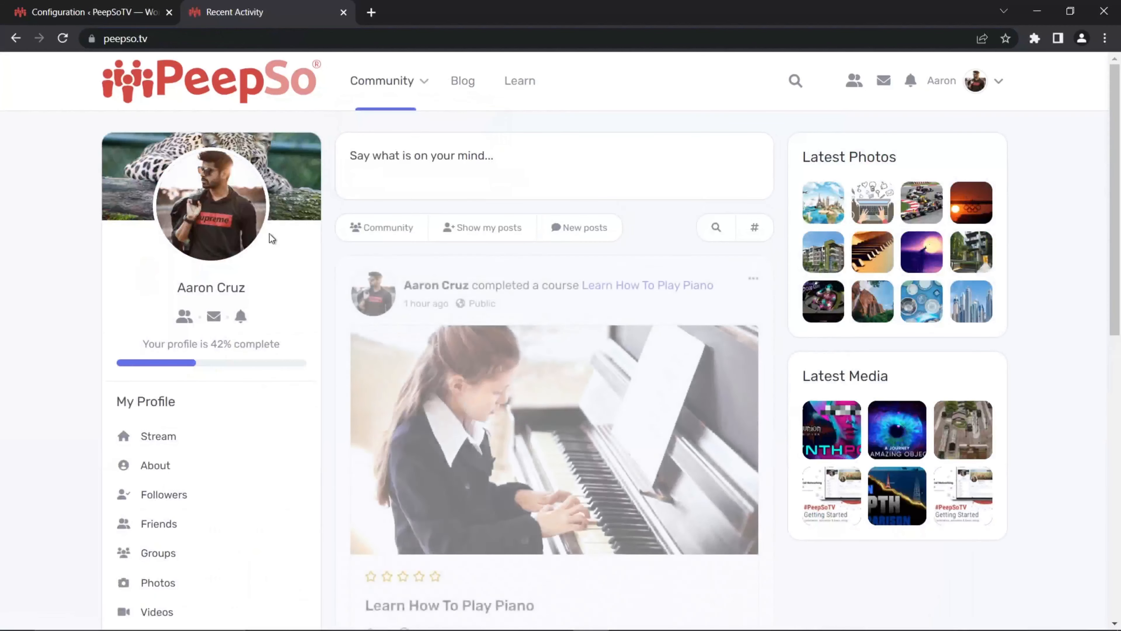
{"action": "left_click", "coordinate": [214, 239]}
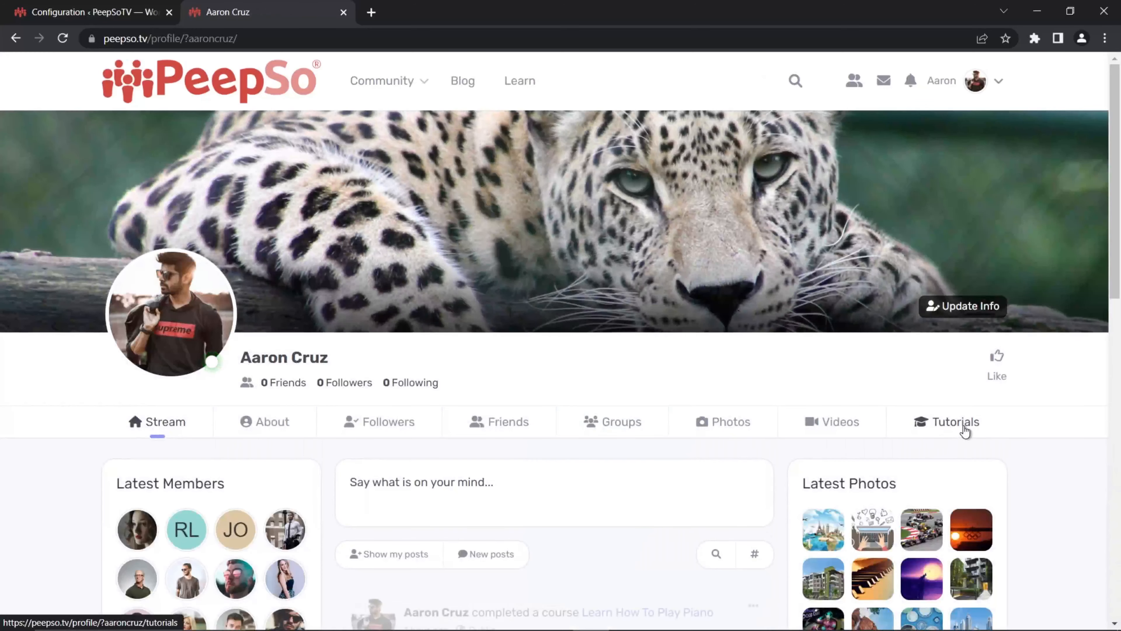
{"action": "left_click", "coordinate": [958, 431]}
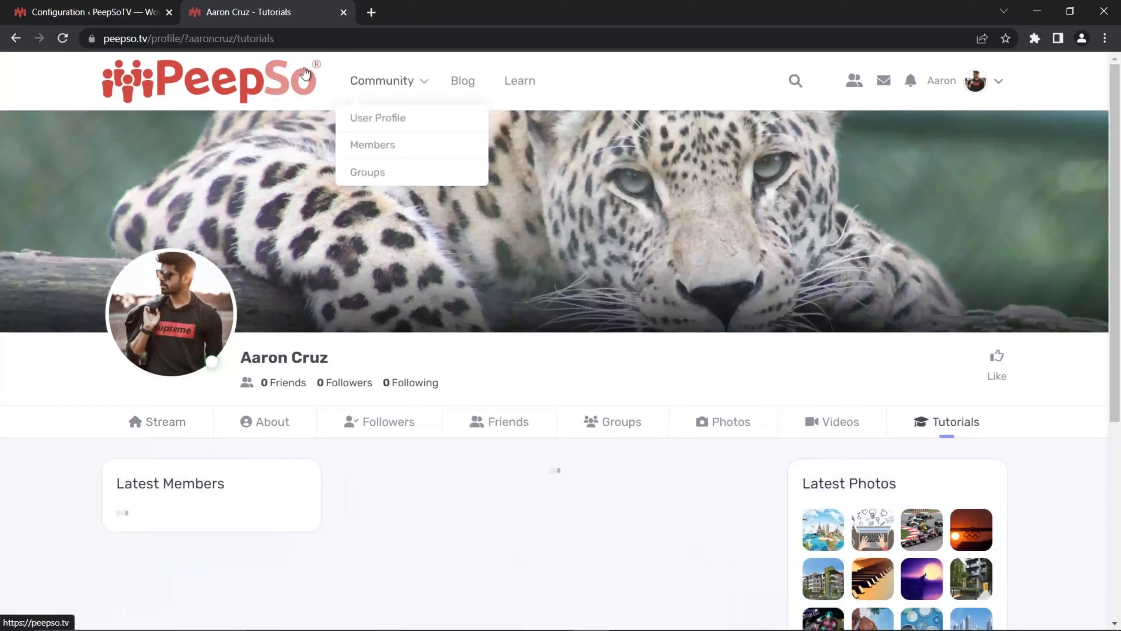
{"action": "left_click_drag", "start_coordinate": [285, 38], "coordinate": [236, 39]}
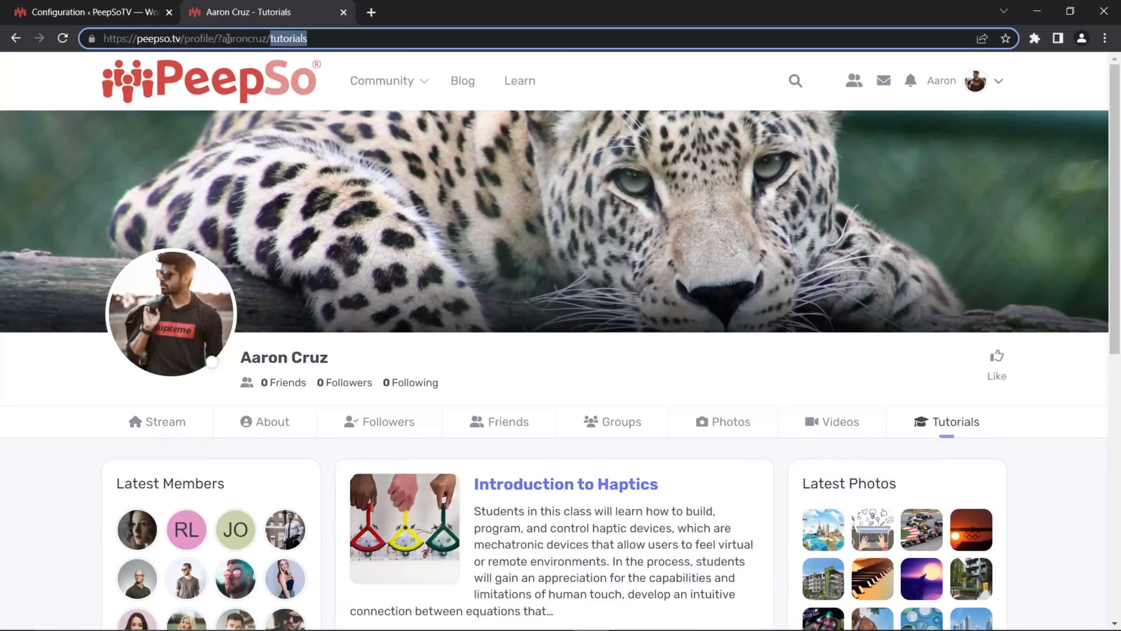
- Clear the profile slug and profile label in the Advanced section of the TutorLMS configuration and save the settings
{"action": "left_click", "coordinate": [90, 12]}
{"action": "scroll", "coordinate": [722, 419], "scroll_direction": "down", "scroll_amount": 10}
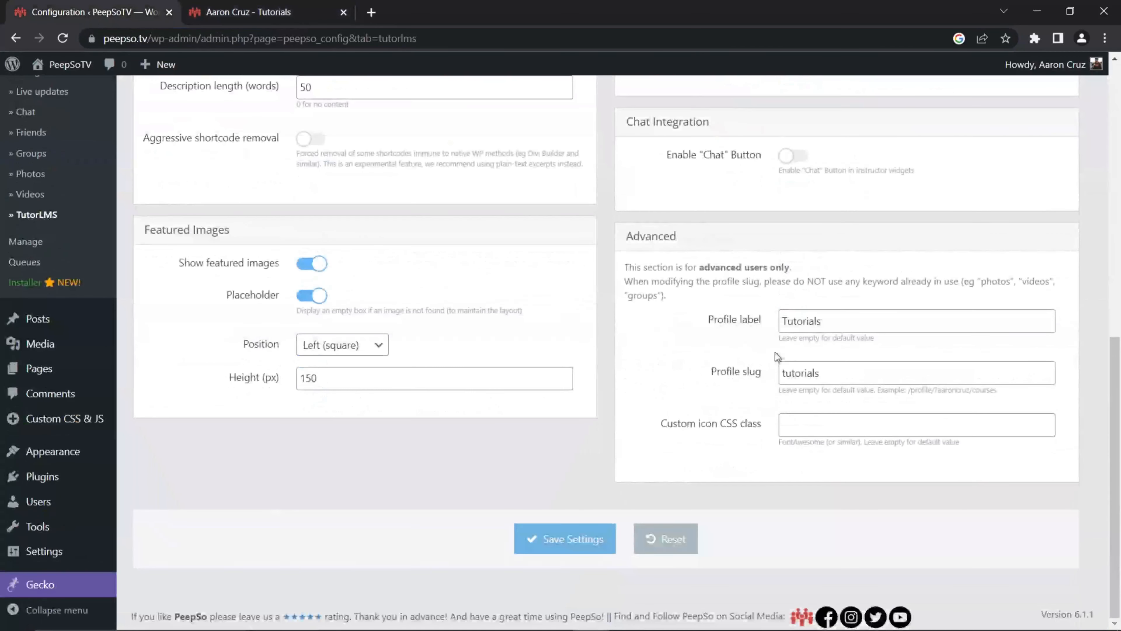
{"action": "left_click_drag", "start_coordinate": [832, 372], "coordinate": [791, 377]}
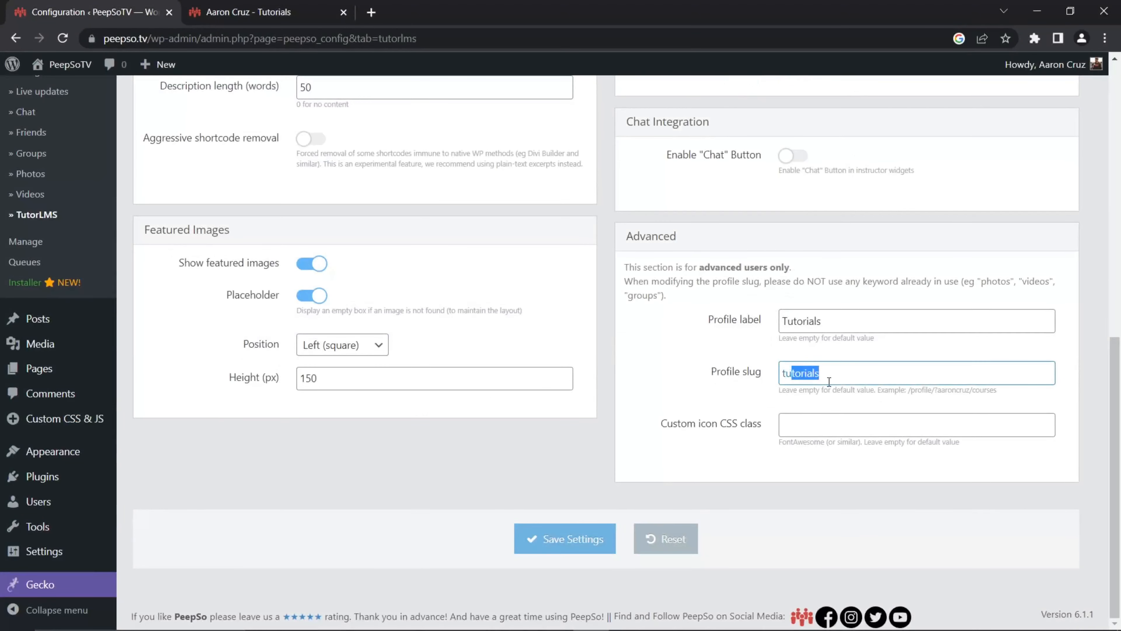
{"action": "key", "text": "BackSpace"}
{"action": "key", "text": "BackSpace"}
{"action": "key", "text": "BackSpace"}
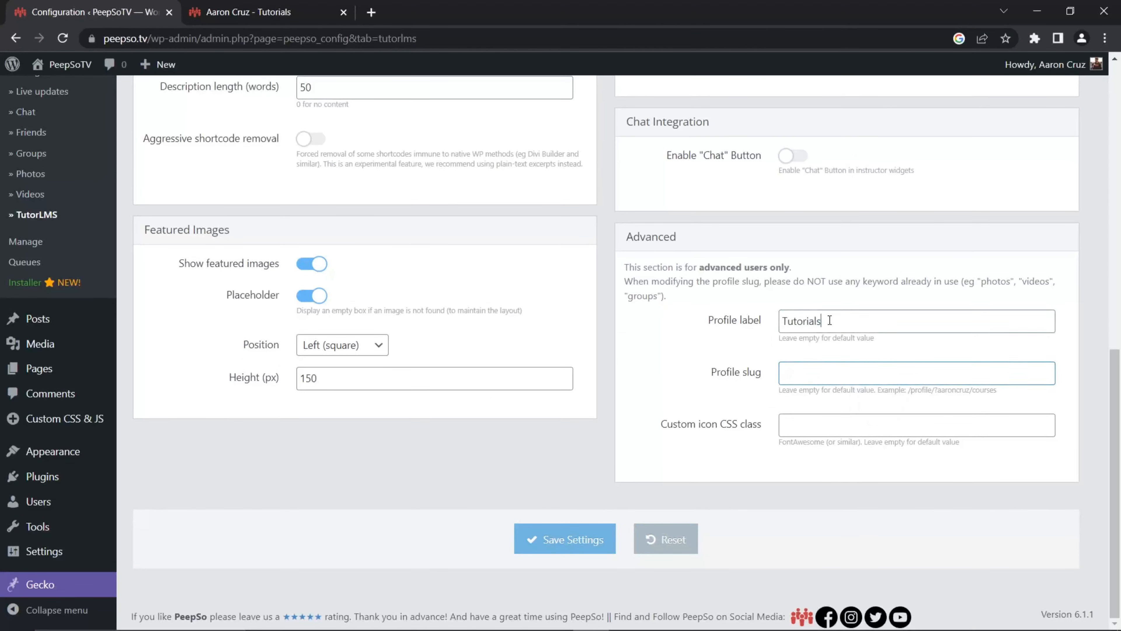
{"action": "double_click", "coordinate": [830, 321]}
{"action": "key", "text": "BackSpace"}
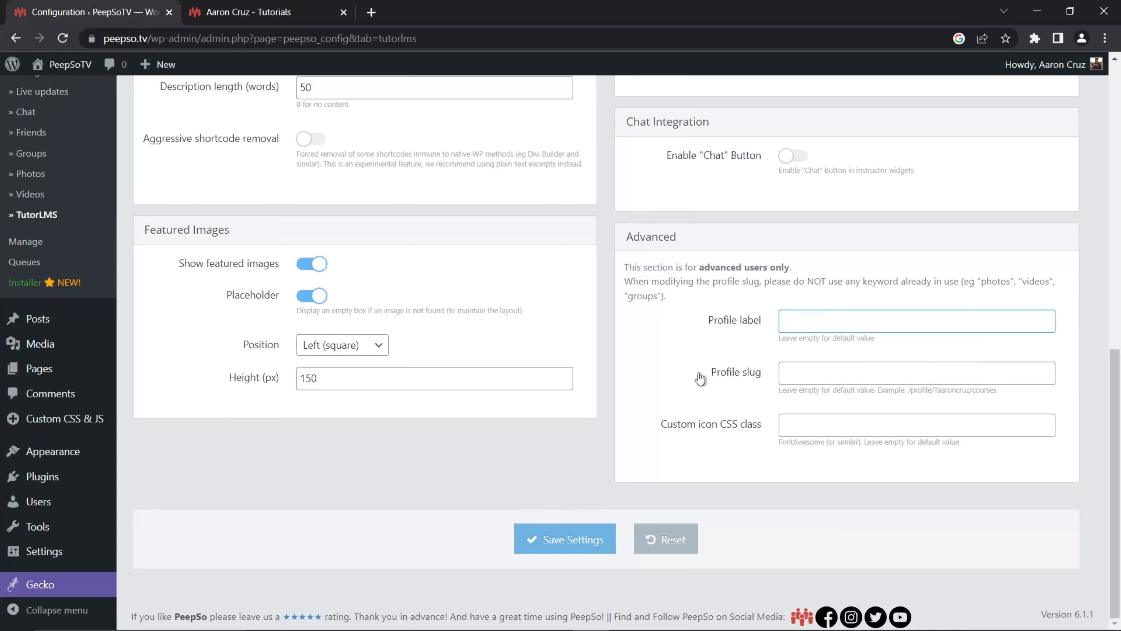
{"action": "left_click", "coordinate": [560, 537]}
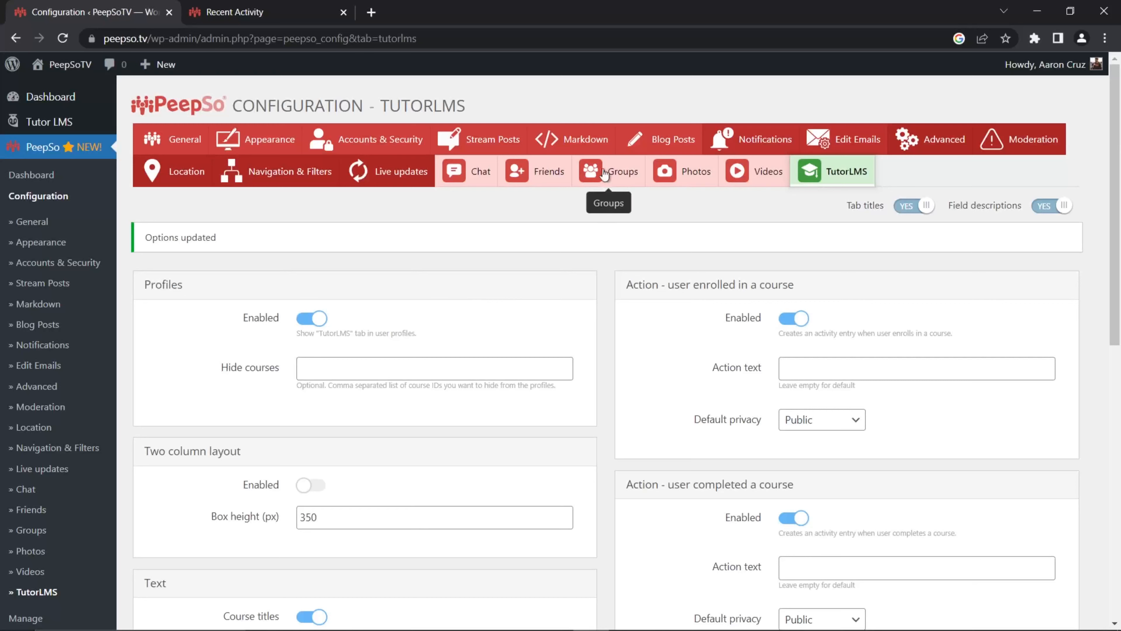
- Open the Learn How To Play Piano course for editing and select Piano Players as its related PeepSo group
{"action": "mouse_move", "coordinate": [16, 123]}
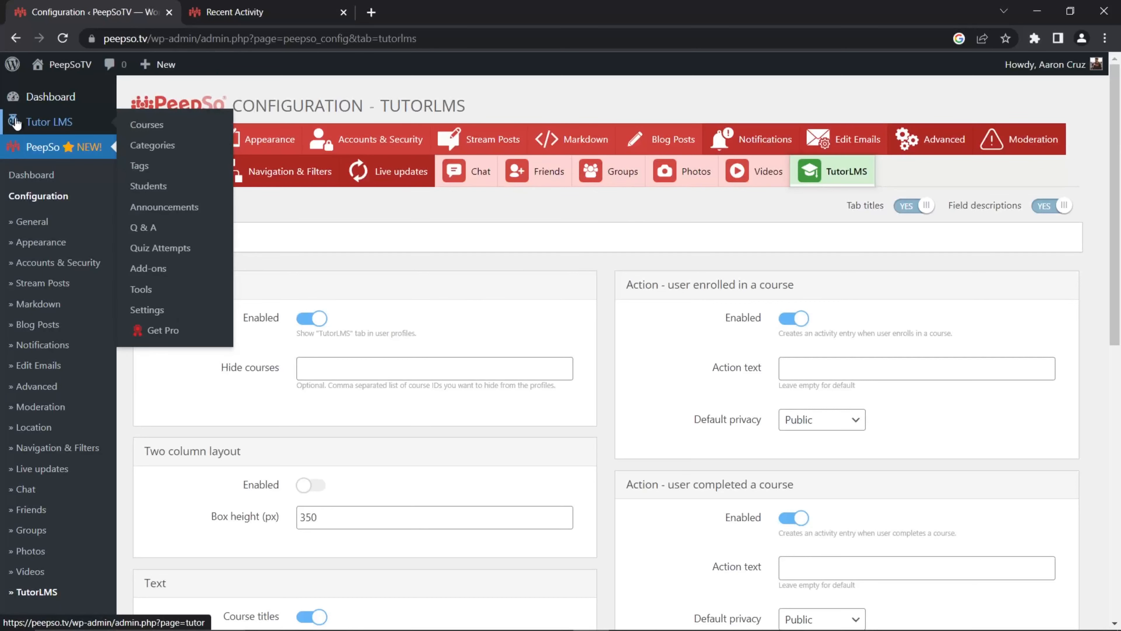
{"action": "left_click", "coordinate": [150, 145]}
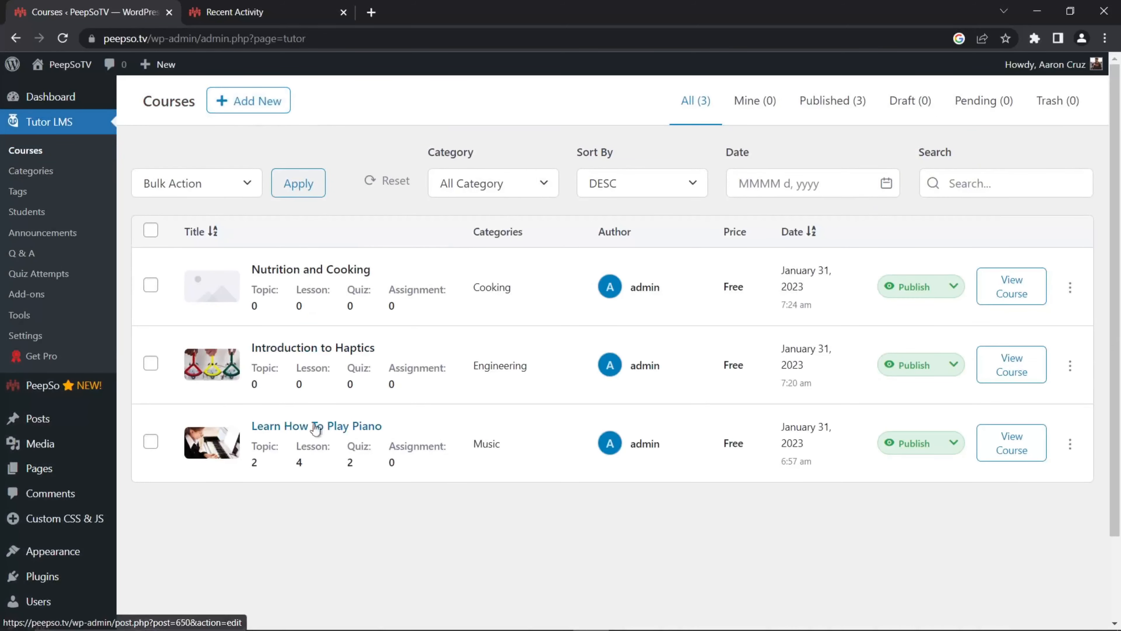
{"action": "left_click", "coordinate": [348, 430]}
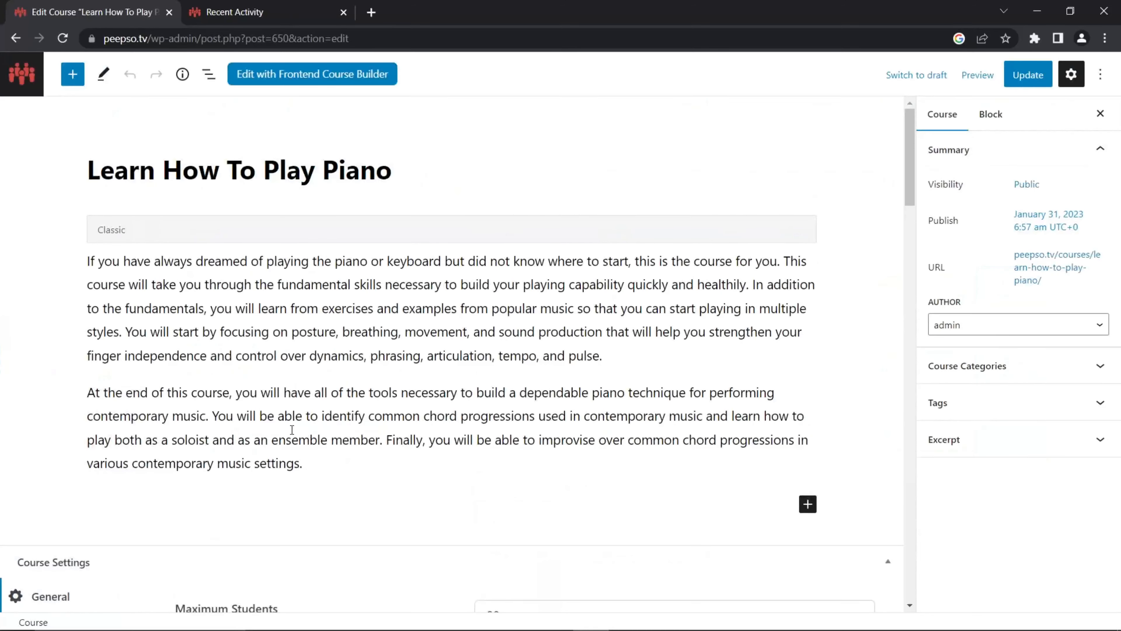
{"action": "scroll", "coordinate": [433, 380], "scroll_direction": "down", "scroll_amount": 15}
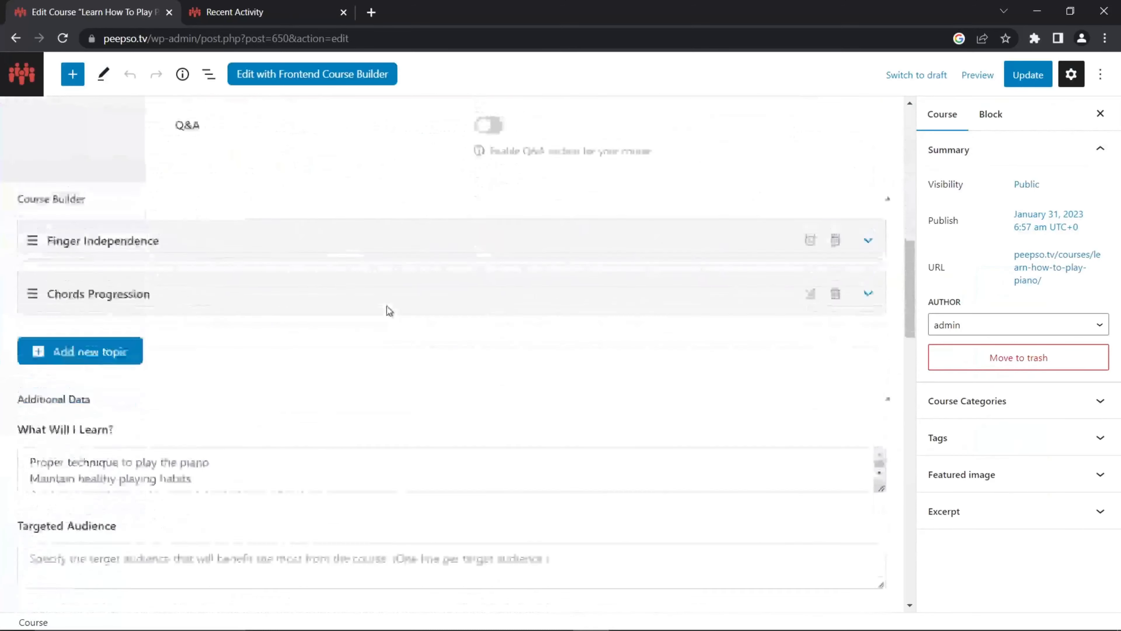
{"action": "scroll", "coordinate": [387, 306], "scroll_direction": "down", "scroll_amount": 18}
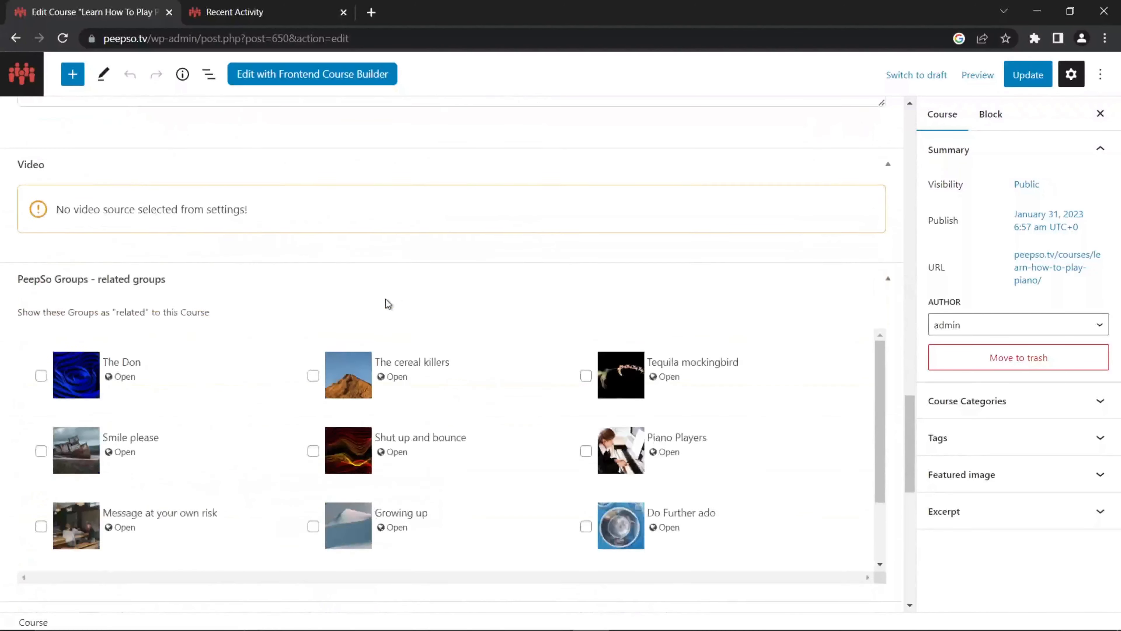
{"action": "scroll", "coordinate": [337, 249], "scroll_direction": "down", "scroll_amount": 2}
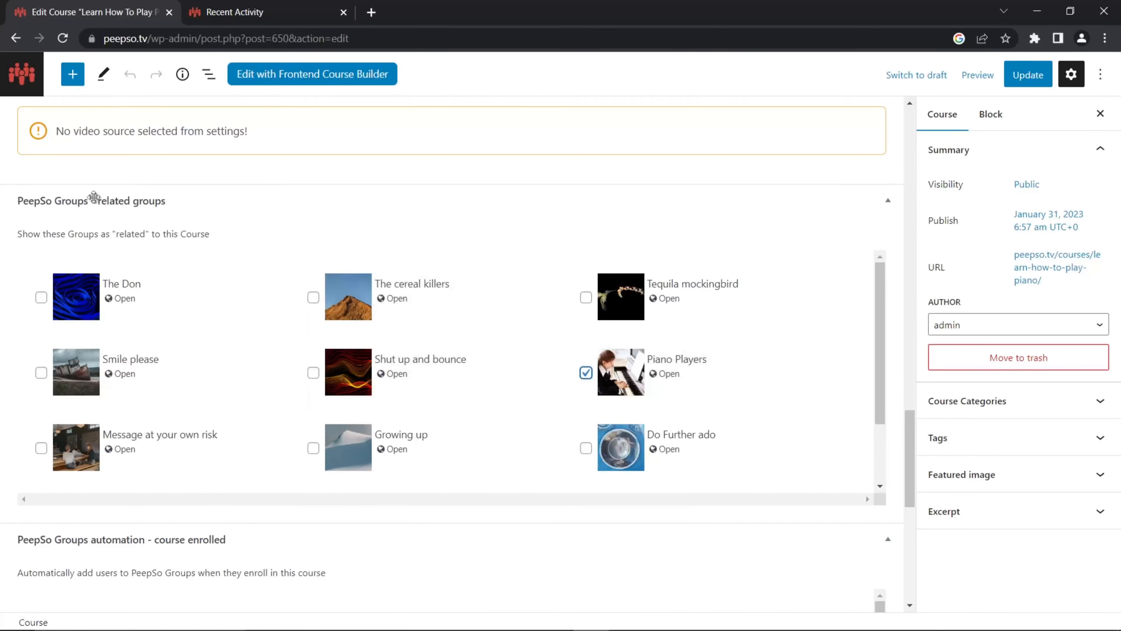
- Select Piano Players under the PeepSo Groups course-enrolled automation and update the course
{"action": "scroll", "coordinate": [253, 281], "scroll_direction": "down", "scroll_amount": 2}
{"action": "scroll", "coordinate": [37, 389], "scroll_direction": "down", "scroll_amount": 6}
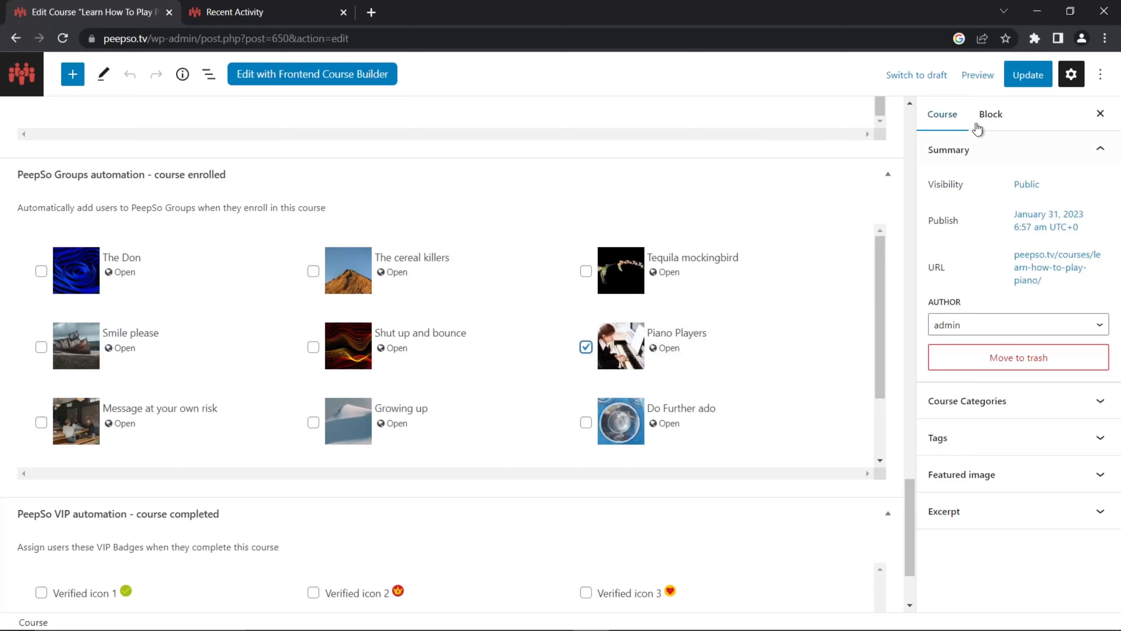
{"action": "left_click", "coordinate": [1028, 75]}
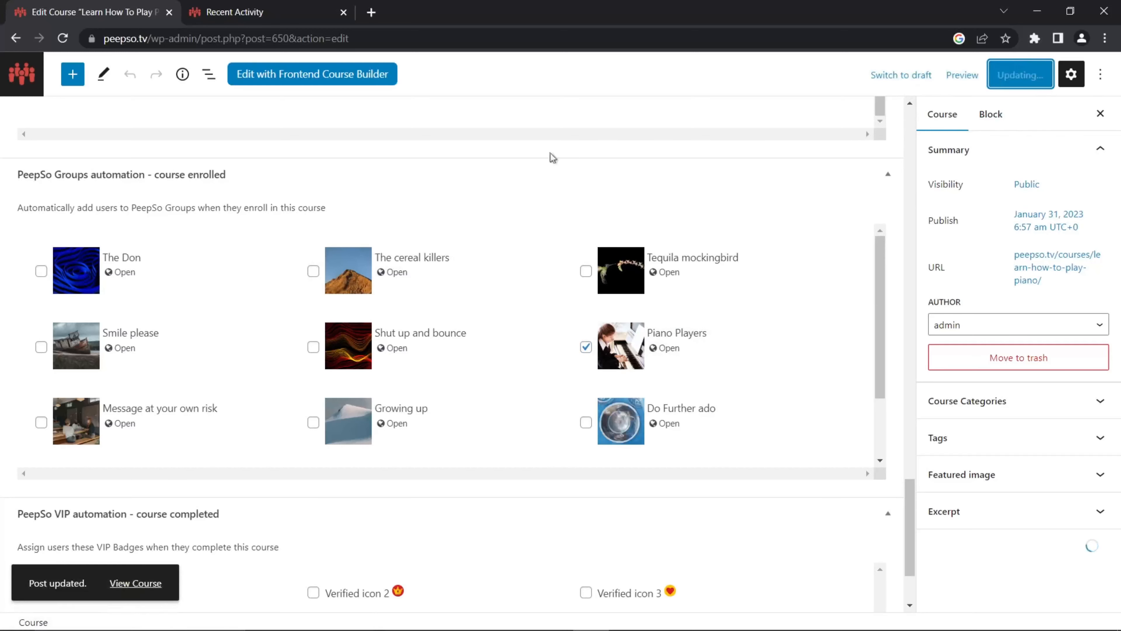
- Leave the course editor, open the list of all users and switch to a subscriber's account
{"action": "left_click", "coordinate": [19, 90]}
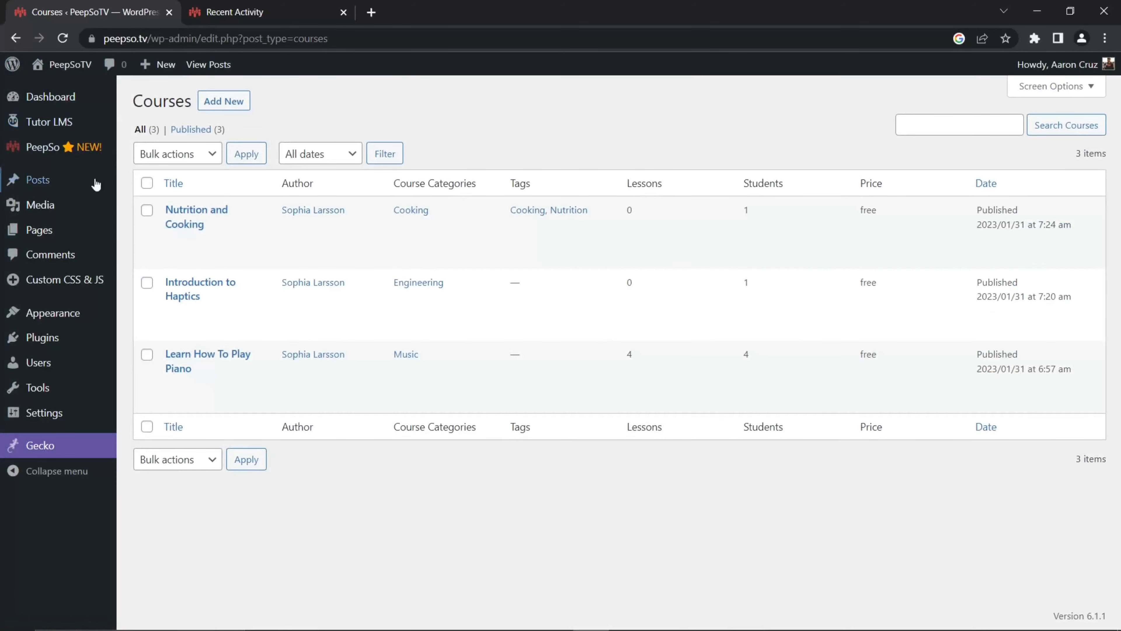
{"action": "mouse_move", "coordinate": [47, 364]}
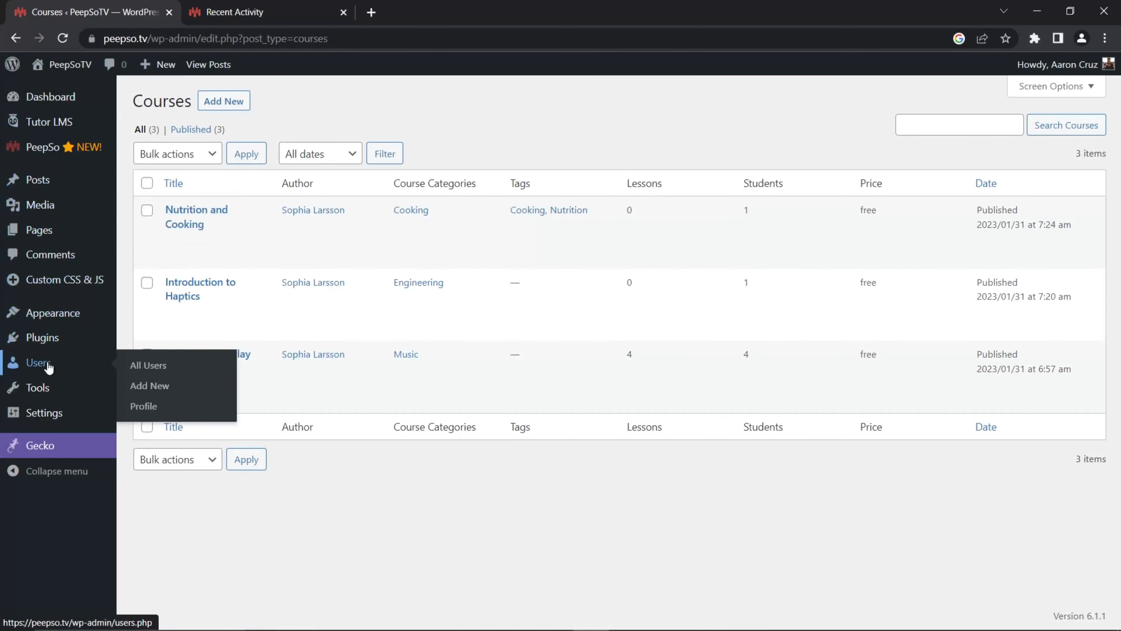
{"action": "left_click", "coordinate": [160, 368]}
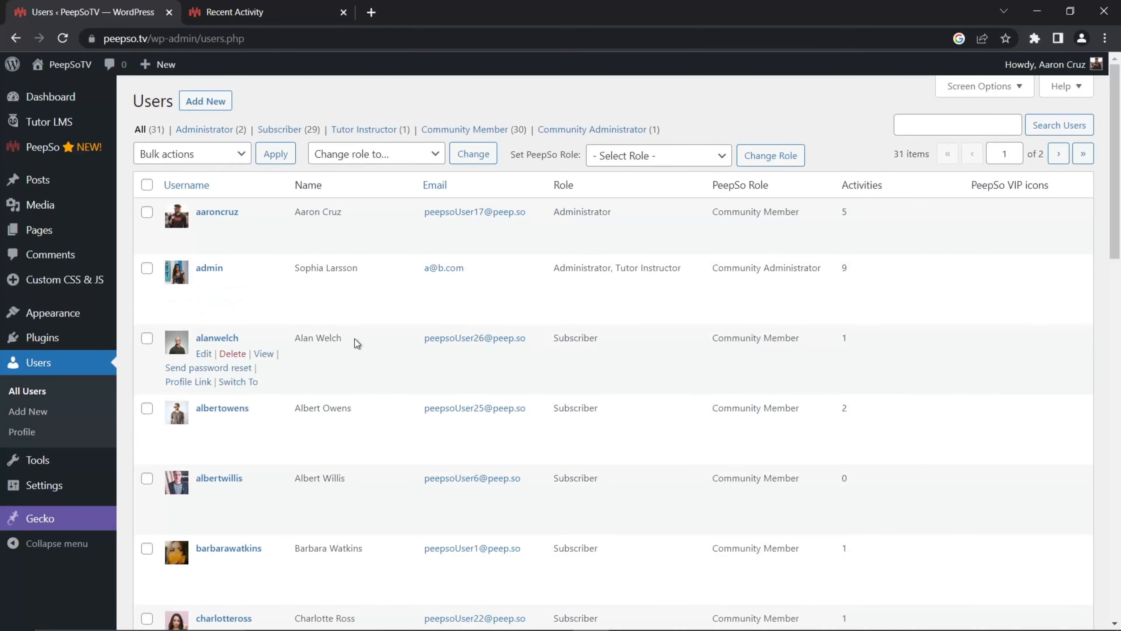
{"action": "scroll", "coordinate": [309, 345], "scroll_direction": "down", "scroll_amount": 5}
{"action": "scroll", "coordinate": [291, 397], "scroll_direction": "down", "scroll_amount": 3}
{"action": "scroll", "coordinate": [287, 349], "scroll_direction": "down", "scroll_amount": 2}
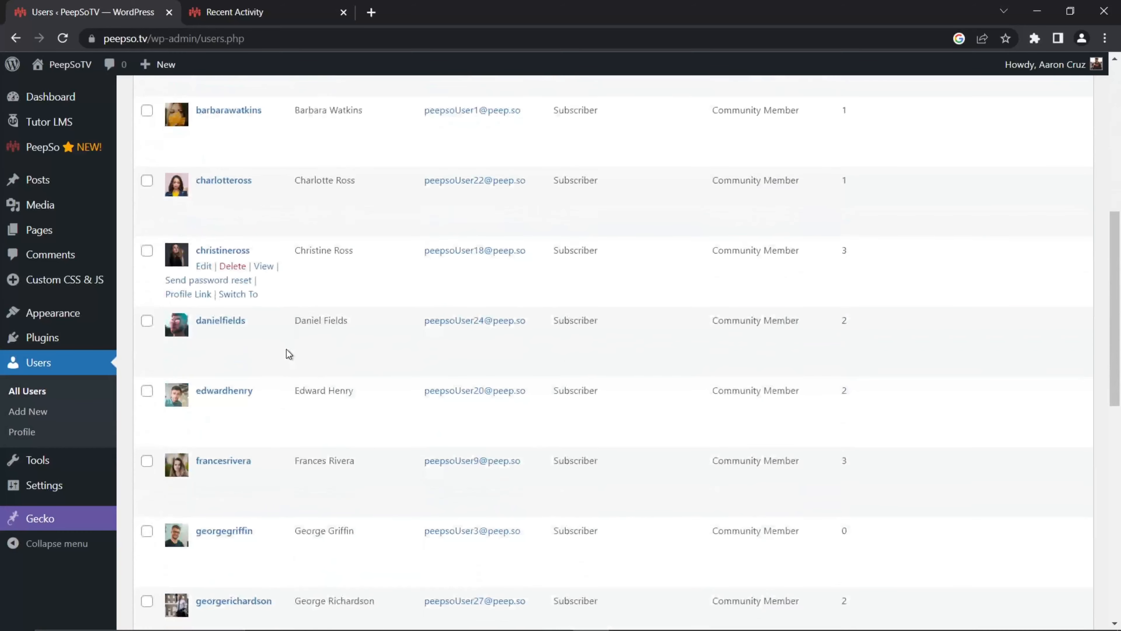
{"action": "left_click", "coordinate": [231, 363]}
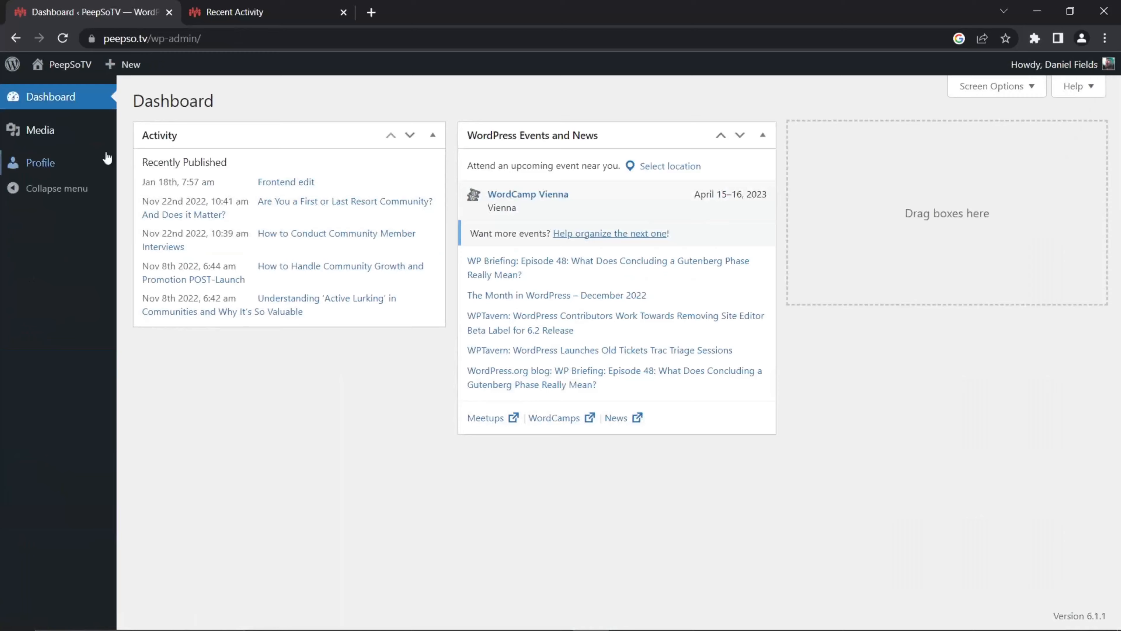
- Open the community in a new browser tab as the subscriber and go to the Learn course list
{"action": "mouse_move", "coordinate": [73, 66]}
{"action": "right_click", "coordinate": [95, 108]}
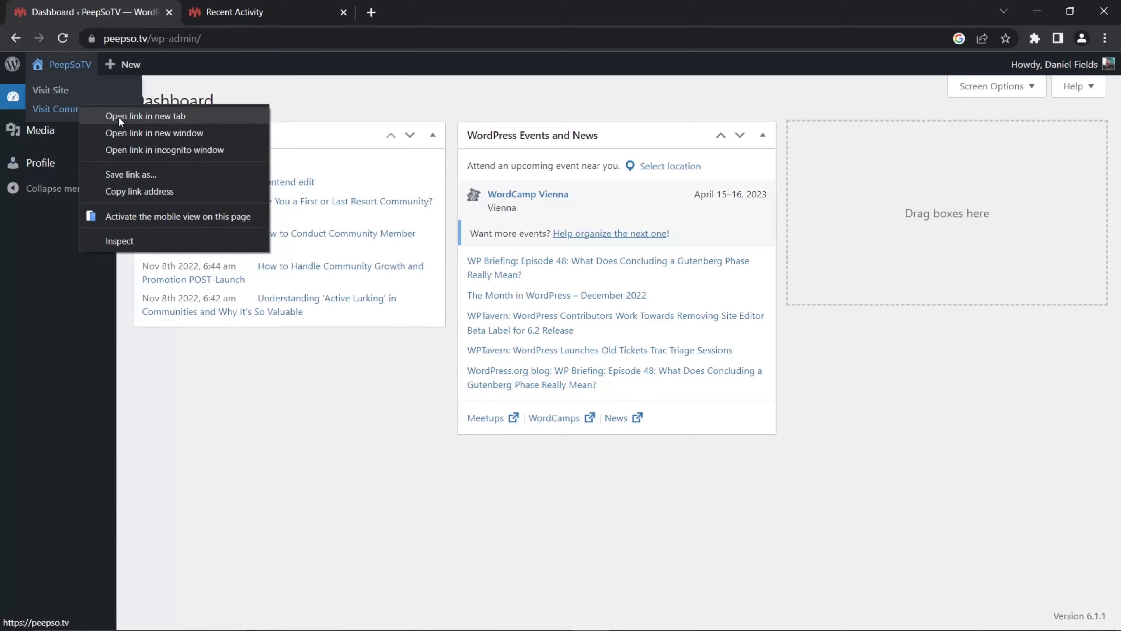
{"action": "left_click", "coordinate": [124, 116]}
{"action": "left_click", "coordinate": [418, 11]}
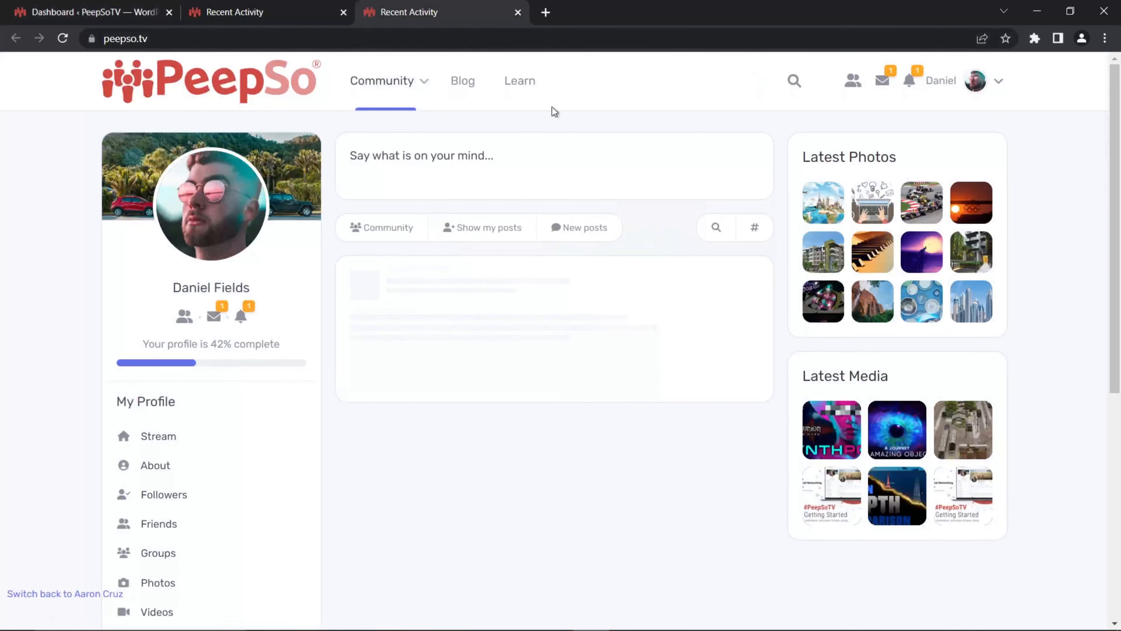
{"action": "left_click", "coordinate": [521, 85]}
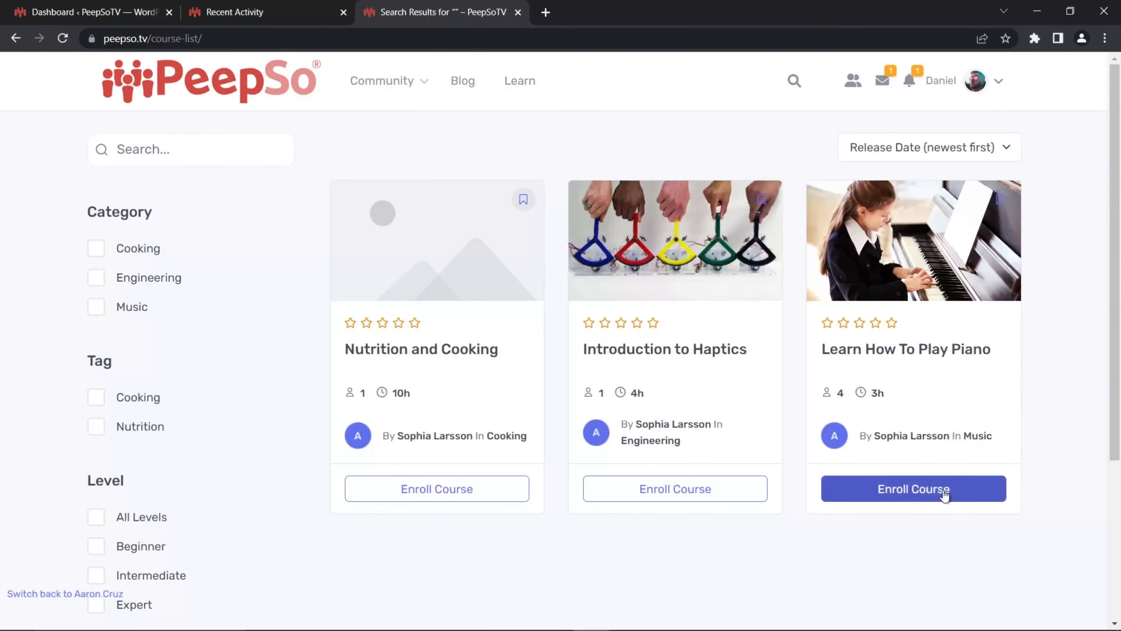
- Open the community groups in a new browser tab and view the Piano Players group page
{"action": "mouse_move", "coordinate": [375, 113]}
{"action": "right_click", "coordinate": [367, 173]}
{"action": "left_click", "coordinate": [398, 183]}
{"action": "left_click", "coordinate": [605, 12]}
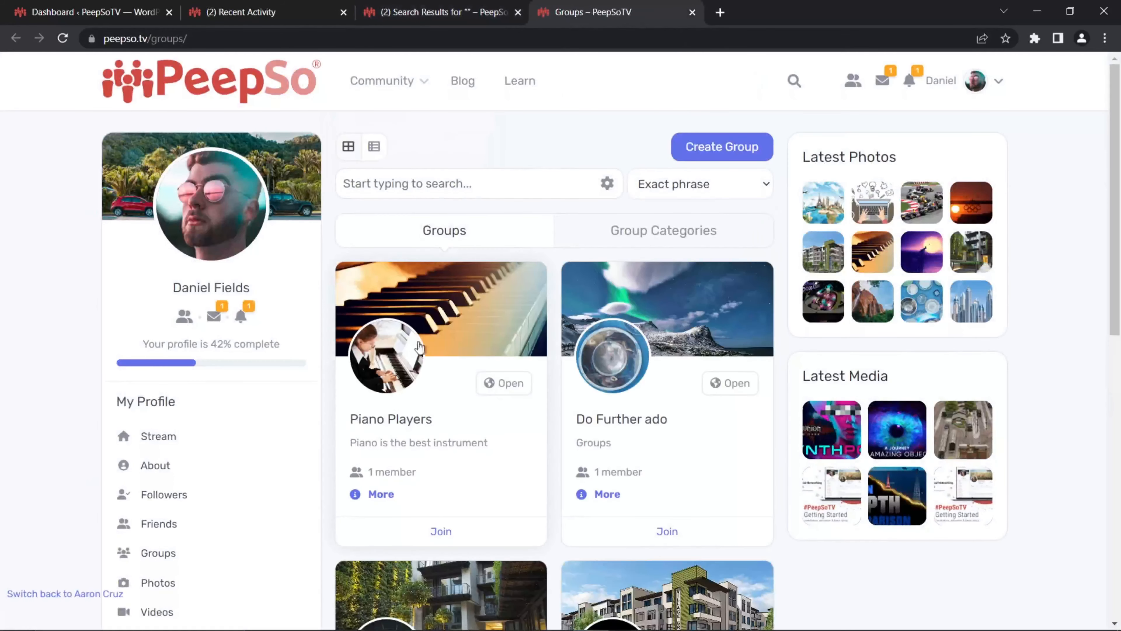
{"action": "left_click", "coordinate": [475, 318]}
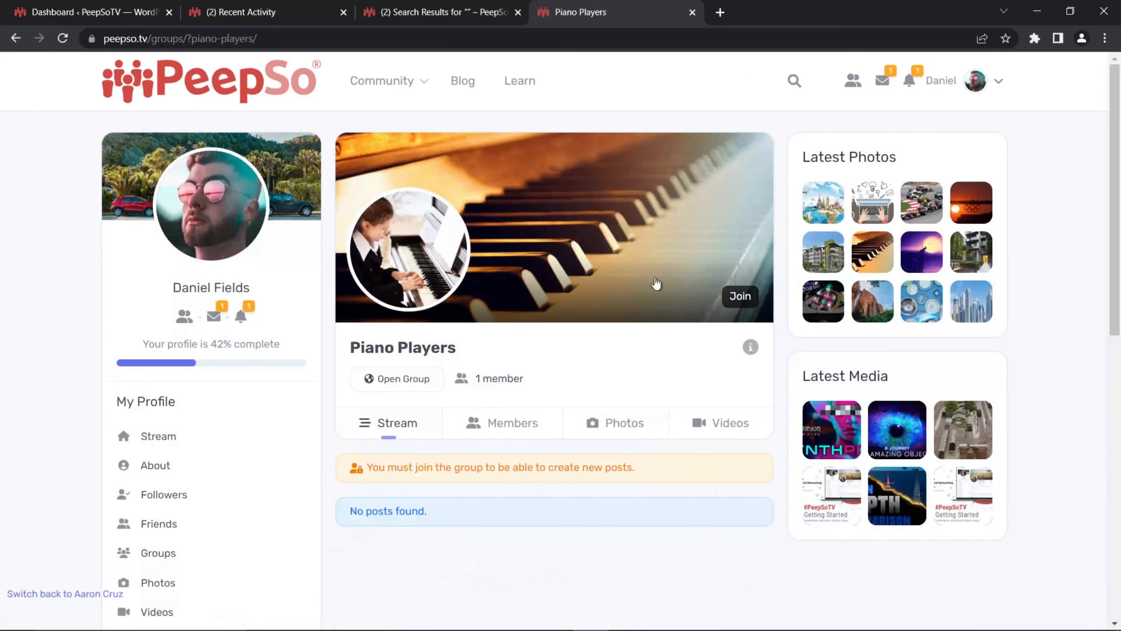
- Close the old Recent Activity browser tab and place the Piano Players tab before the course list tab
{"action": "left_click", "coordinate": [128, 12]}
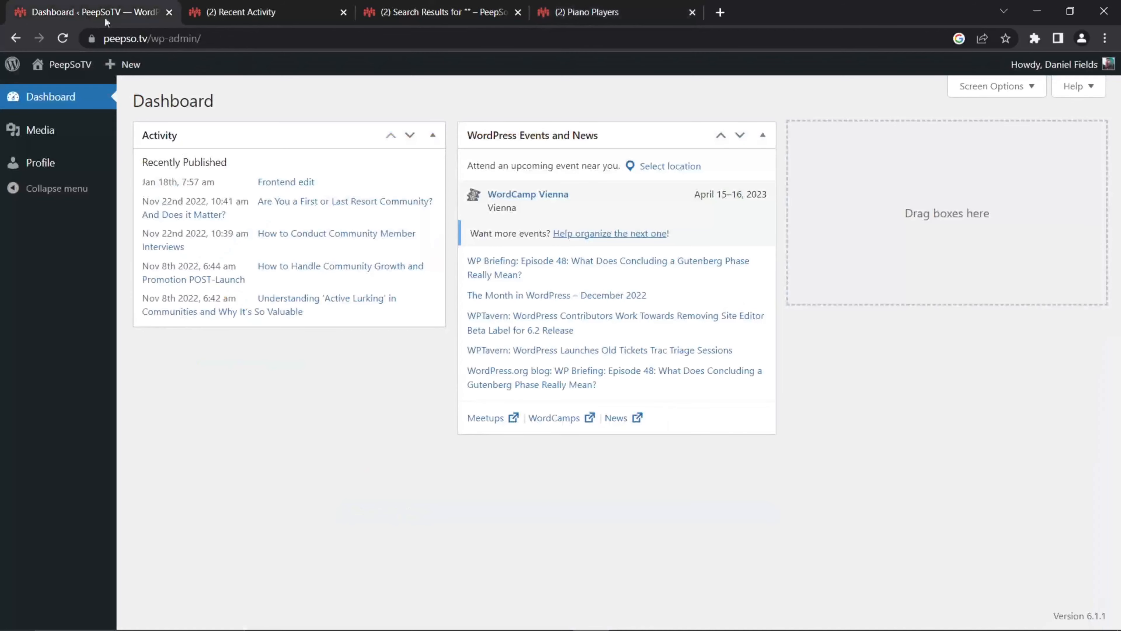
{"action": "left_click", "coordinate": [248, 13]}
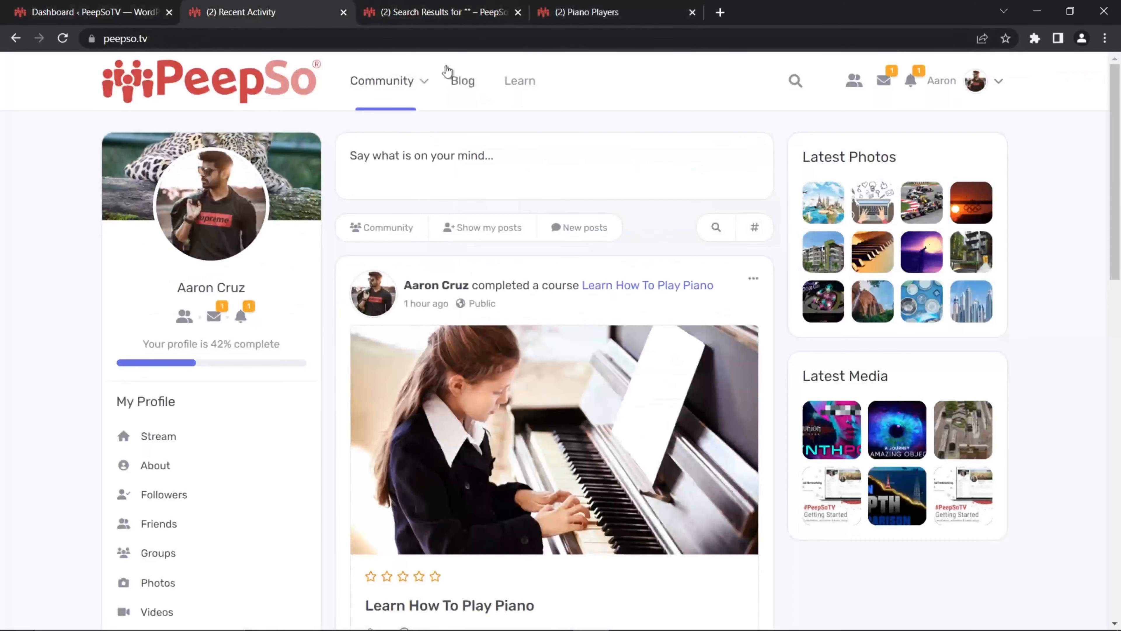
{"action": "left_click", "coordinate": [344, 12]}
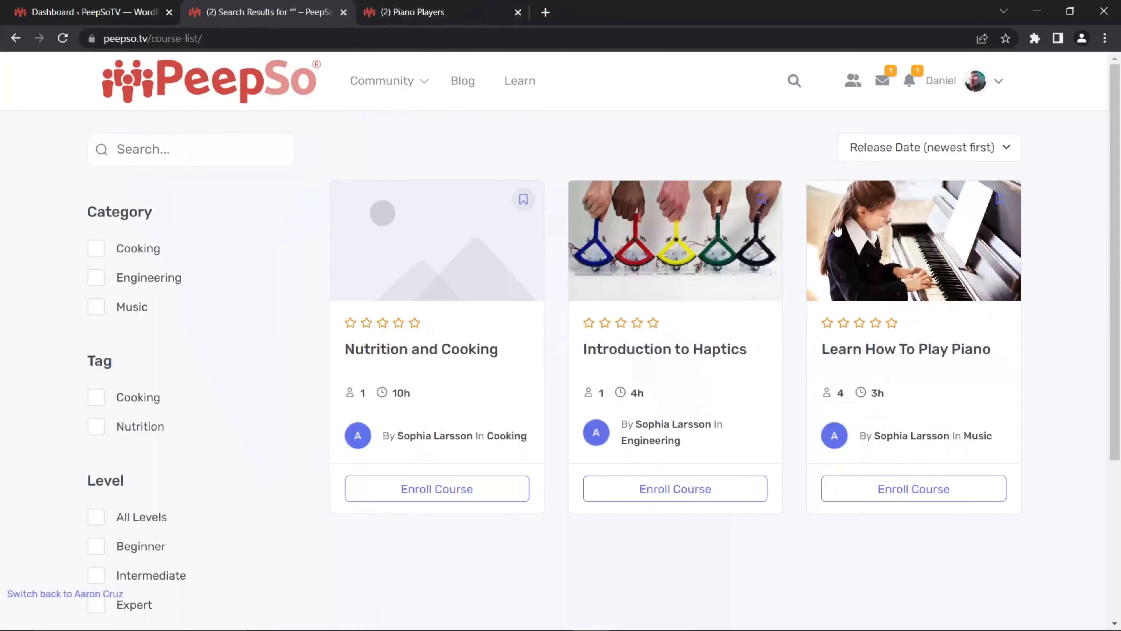
{"action": "left_click_drag", "start_coordinate": [424, 12], "coordinate": [276, 16]}
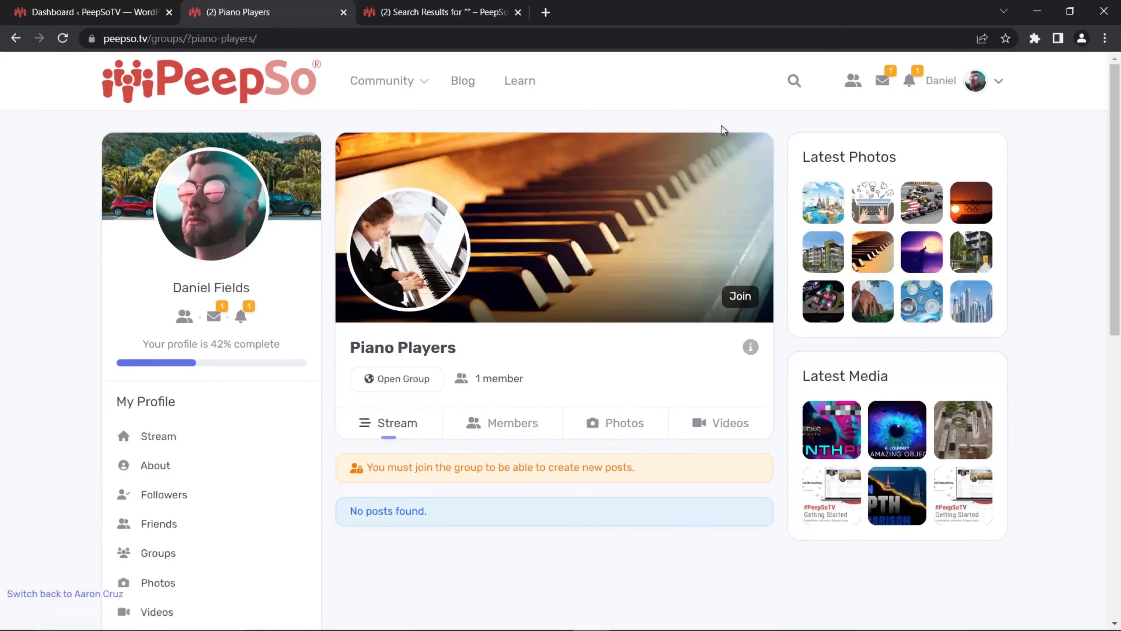
- Enroll in the Learn How To Play Piano course and check the member list of the reloaded Piano Players group
{"action": "left_click", "coordinate": [447, 16]}
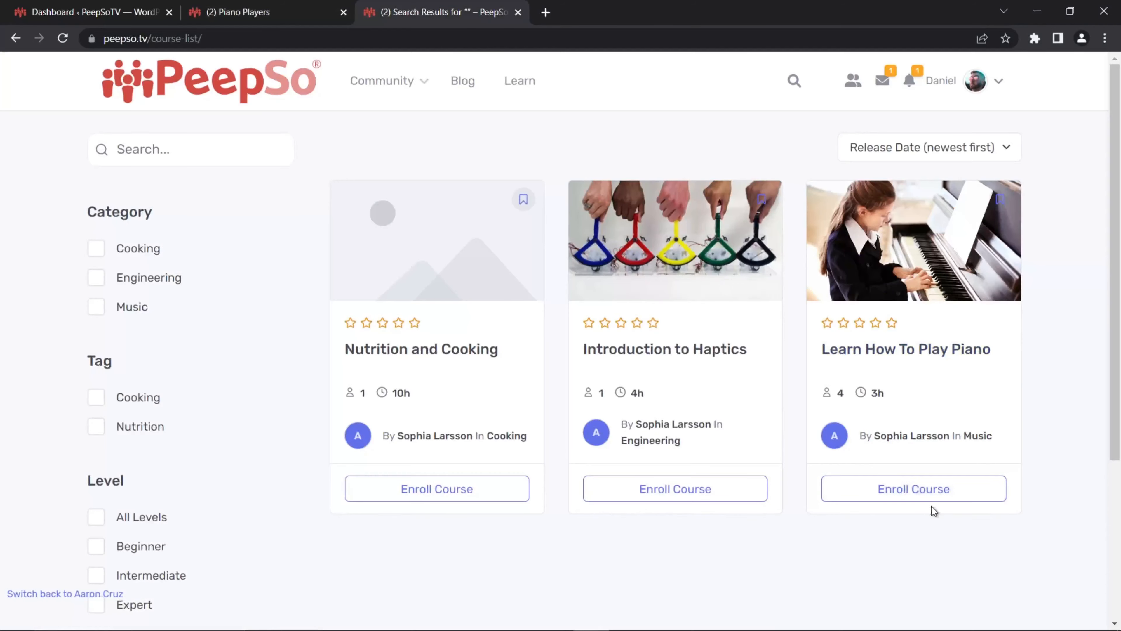
{"action": "left_click", "coordinate": [945, 493]}
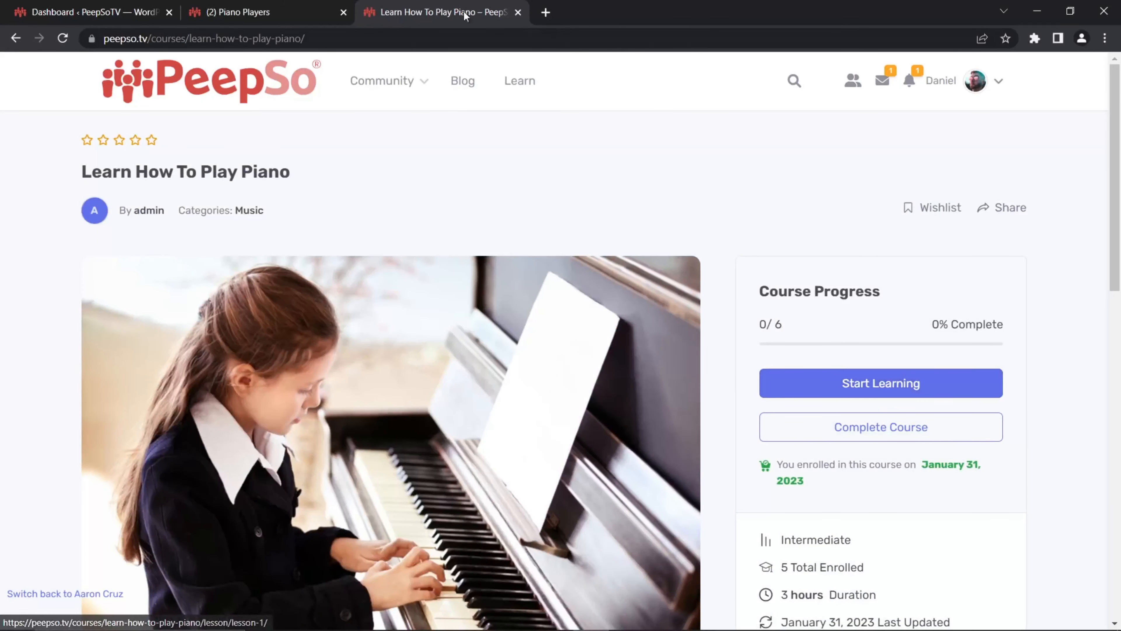
{"action": "left_click", "coordinate": [211, 12]}
{"action": "left_click", "coordinate": [63, 38]}
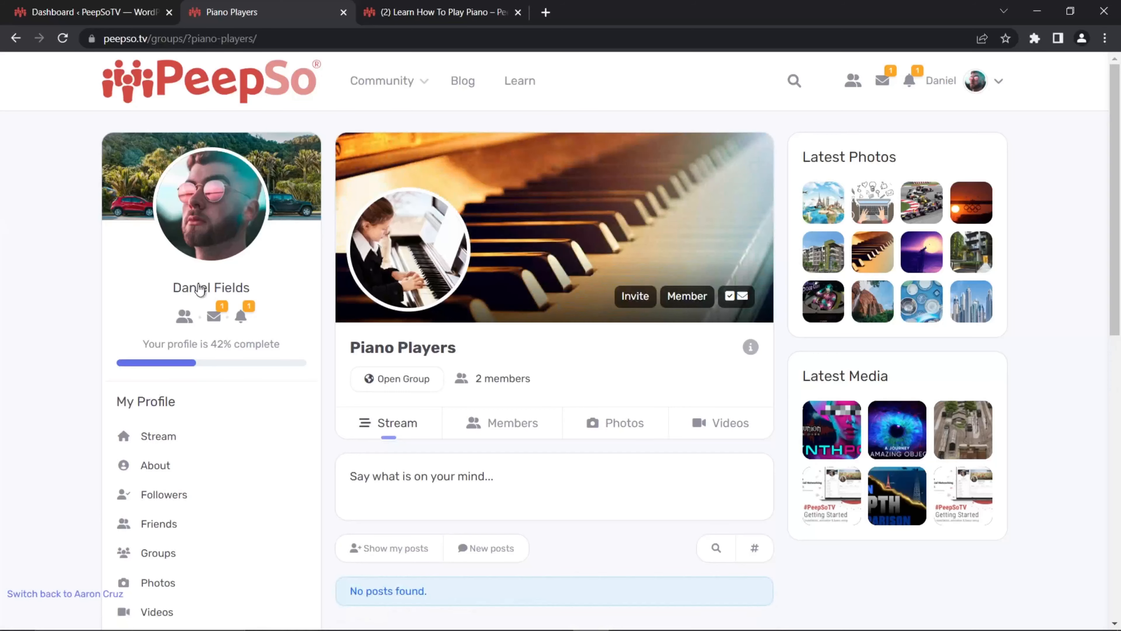
{"action": "left_click", "coordinate": [523, 428]}
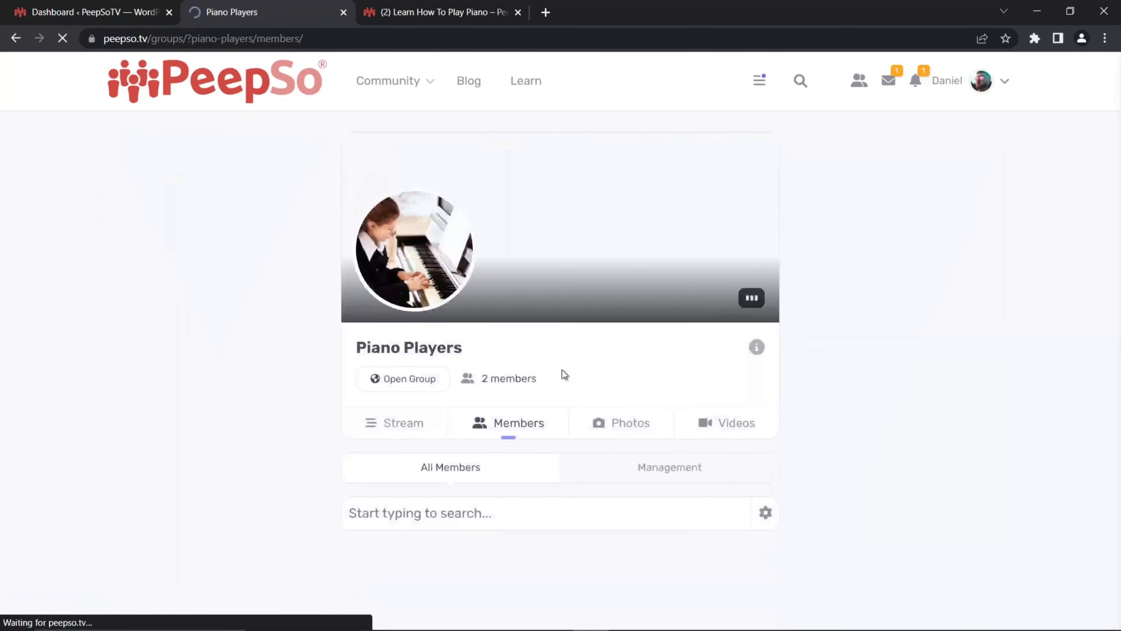
- Check the Piano Players member list, switch back to the administrator account and reload the WordPress dashboard
{"action": "scroll", "coordinate": [548, 385], "scroll_direction": "down", "scroll_amount": 2}
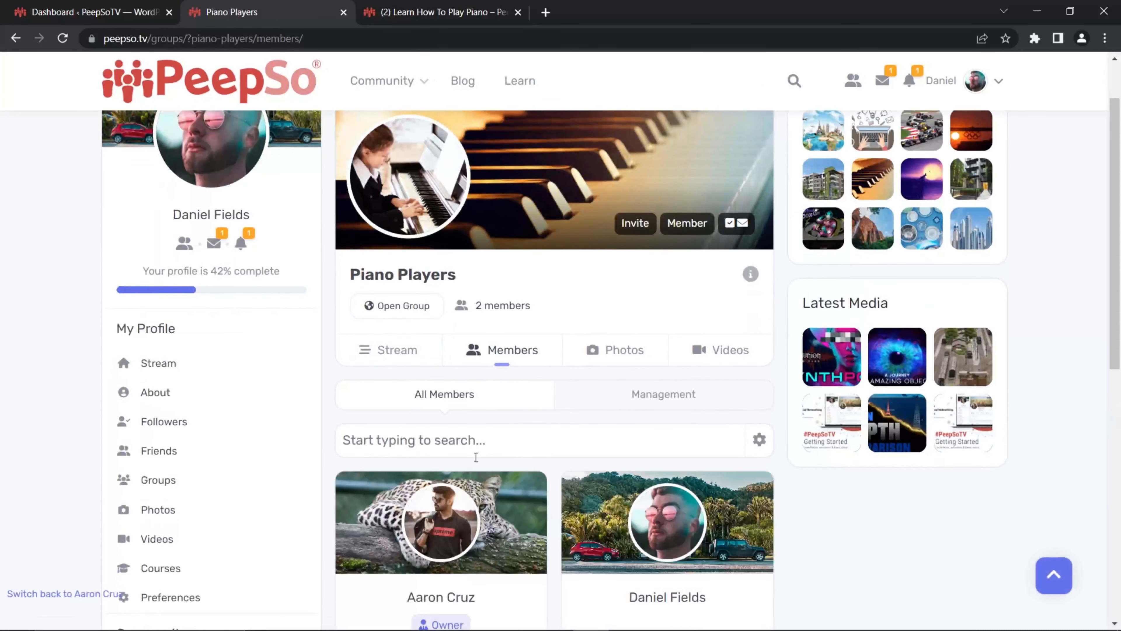
{"action": "scroll", "coordinate": [575, 496], "scroll_direction": "down", "scroll_amount": 3}
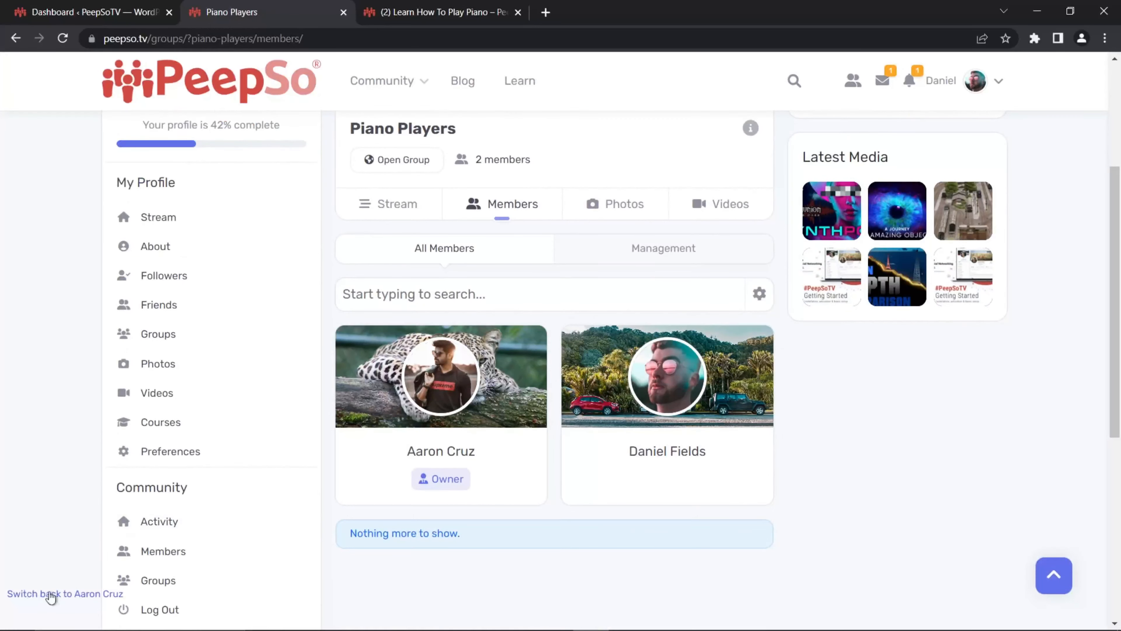
{"action": "left_click", "coordinate": [88, 595]}
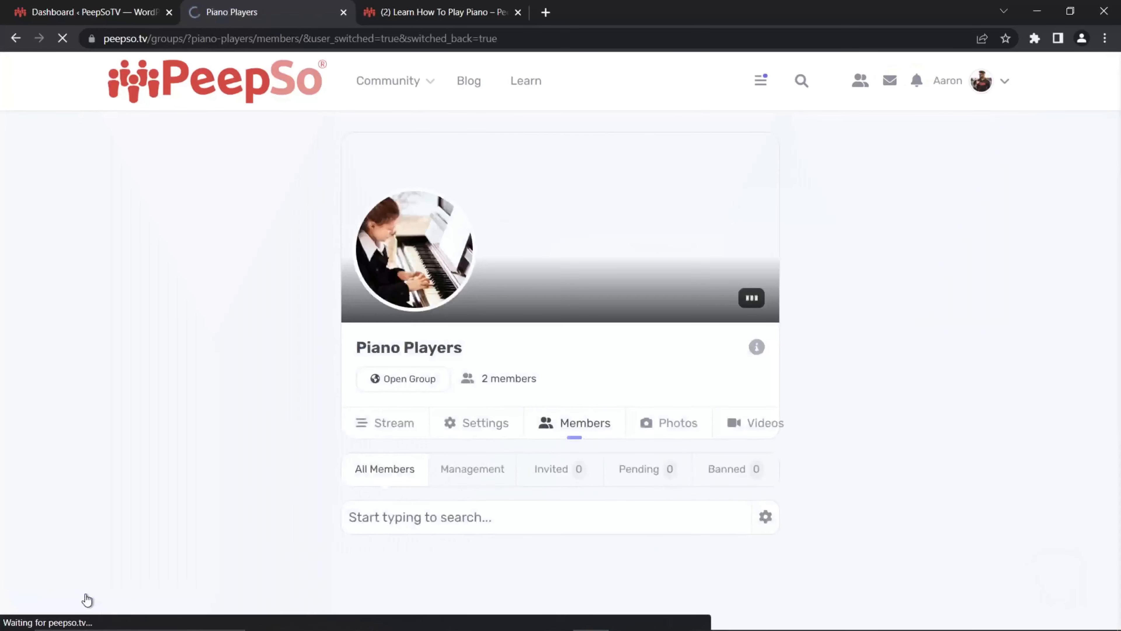
{"action": "left_click", "coordinate": [88, 12]}
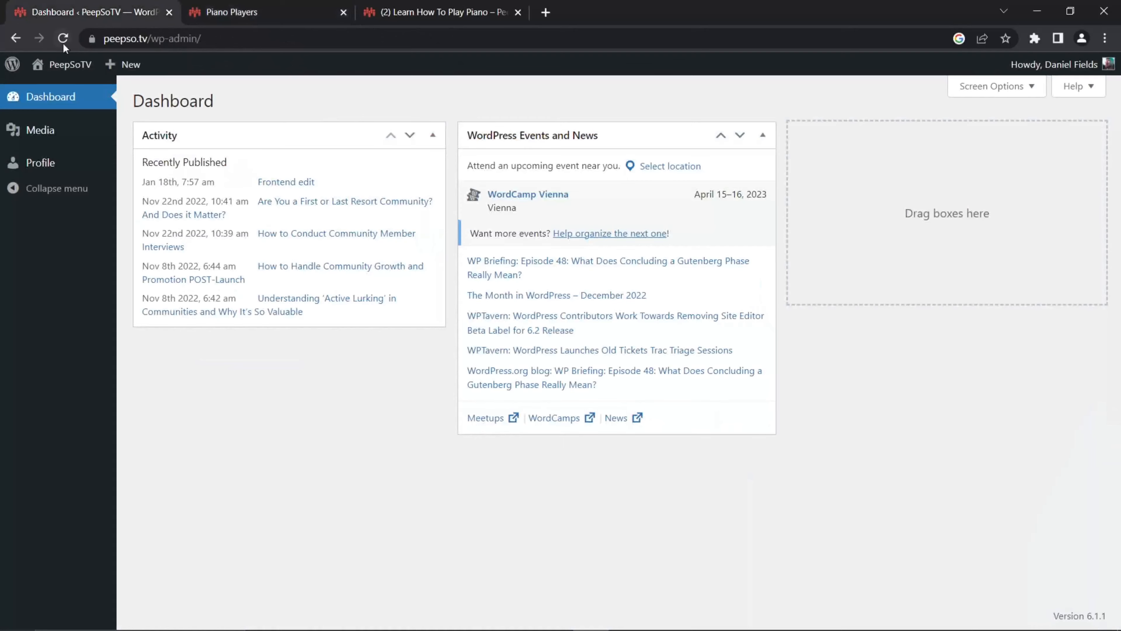
{"action": "left_click", "coordinate": [62, 38]}
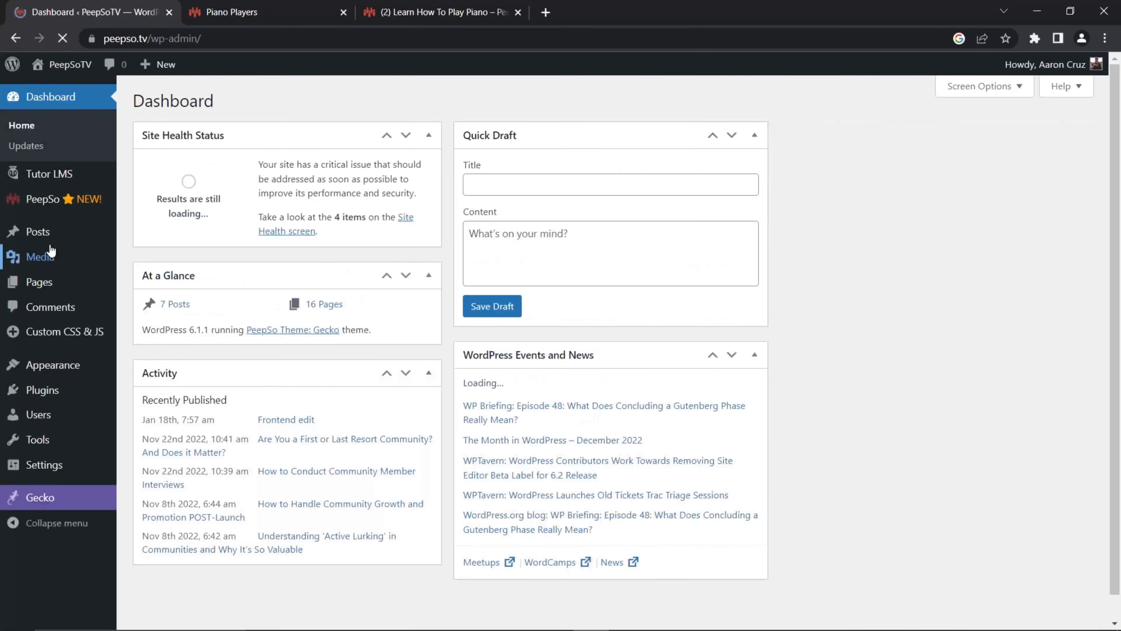
- Open the Learn How To Play Piano course for editing from the Tutor LMS course list
{"action": "mouse_move", "coordinate": [37, 183]}
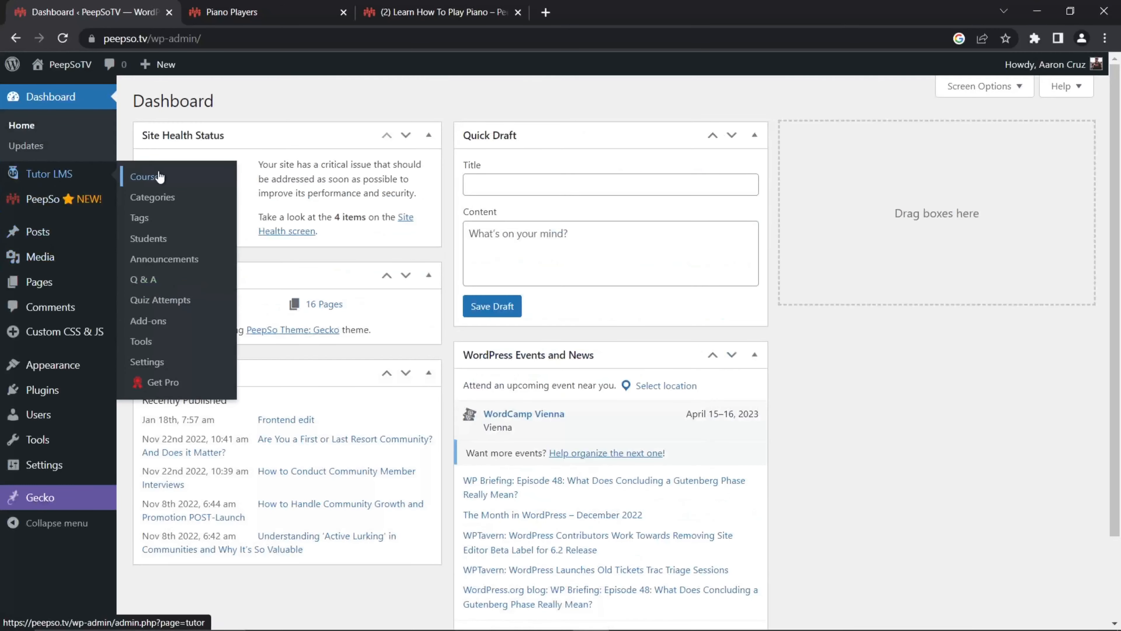
{"action": "left_click", "coordinate": [199, 181]}
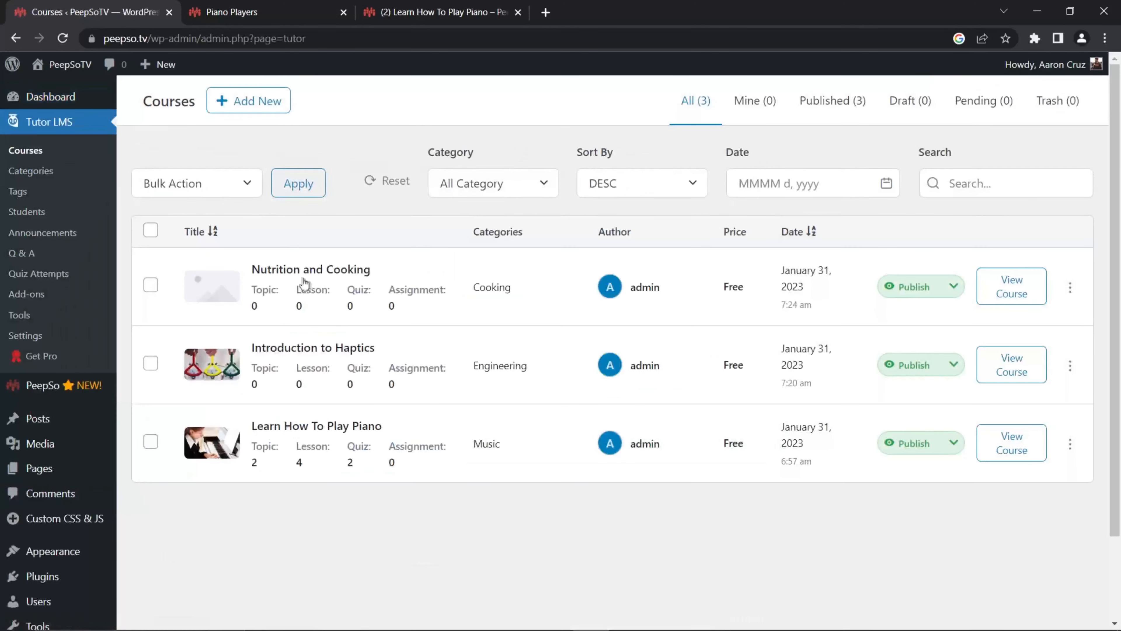
{"action": "left_click", "coordinate": [317, 428]}
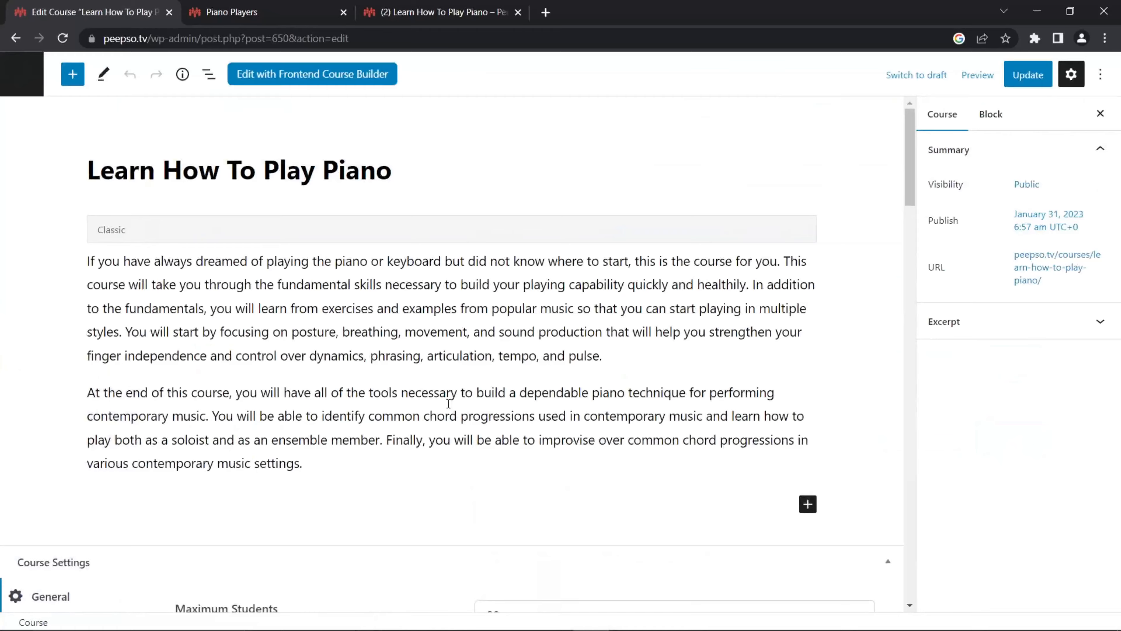
- Check the Piano Players selection in the course's related groups and enrollment automation, then update the course and exit its editor
{"action": "scroll", "coordinate": [398, 397], "scroll_direction": "down", "scroll_amount": 6}
{"action": "scroll", "coordinate": [428, 376], "scroll_direction": "down", "scroll_amount": 20}
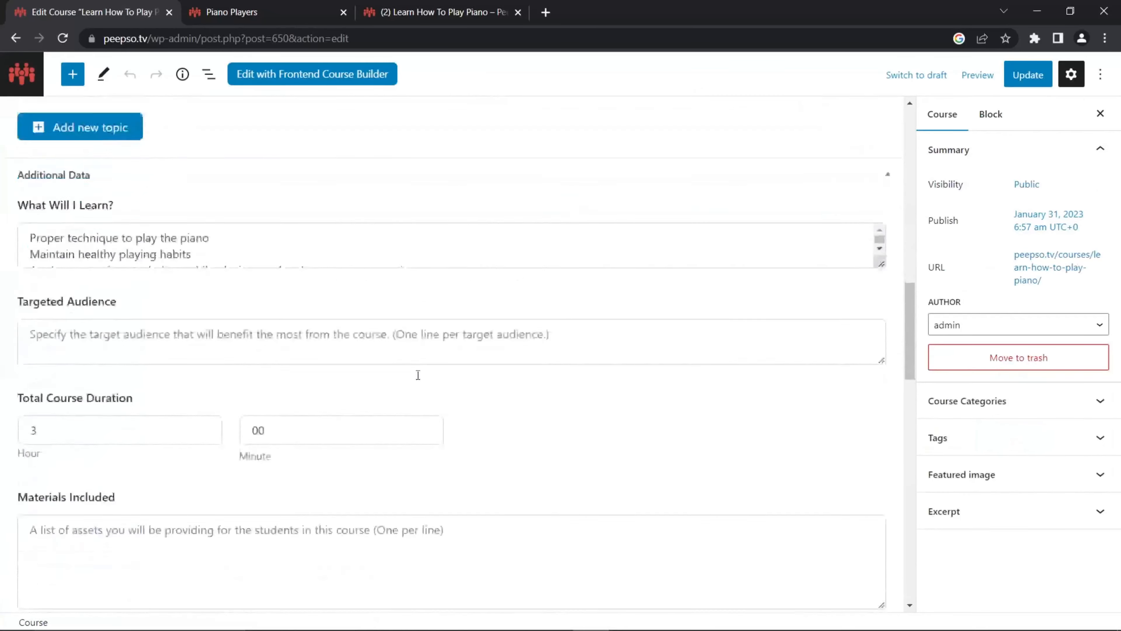
{"action": "scroll", "coordinate": [413, 375], "scroll_direction": "down", "scroll_amount": 3}
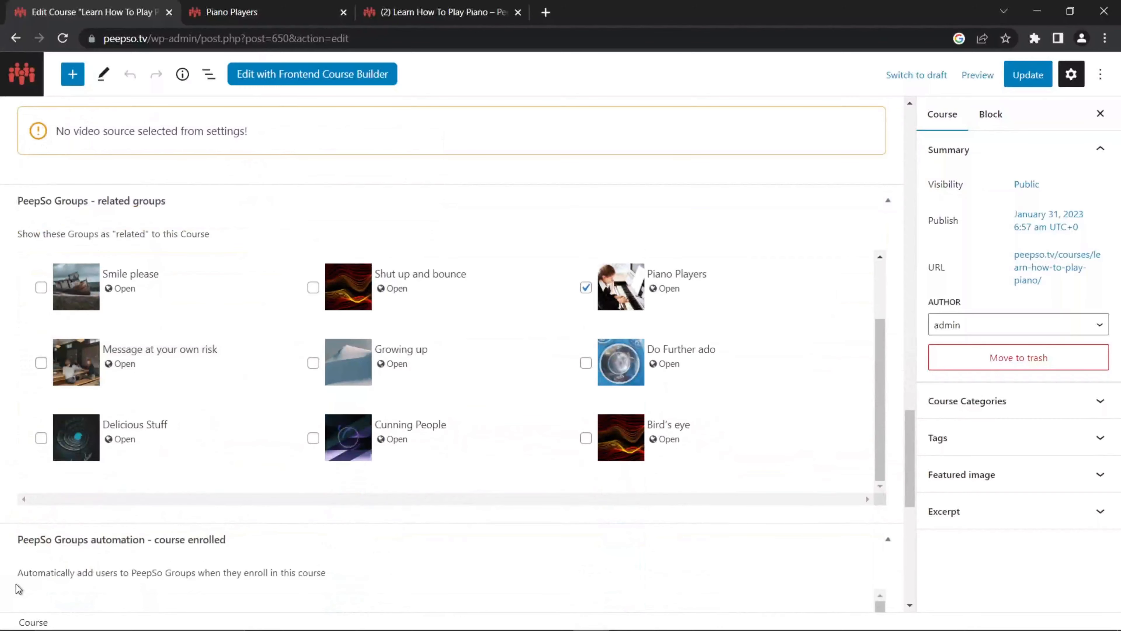
{"action": "scroll", "coordinate": [210, 516], "scroll_direction": "down", "scroll_amount": 3}
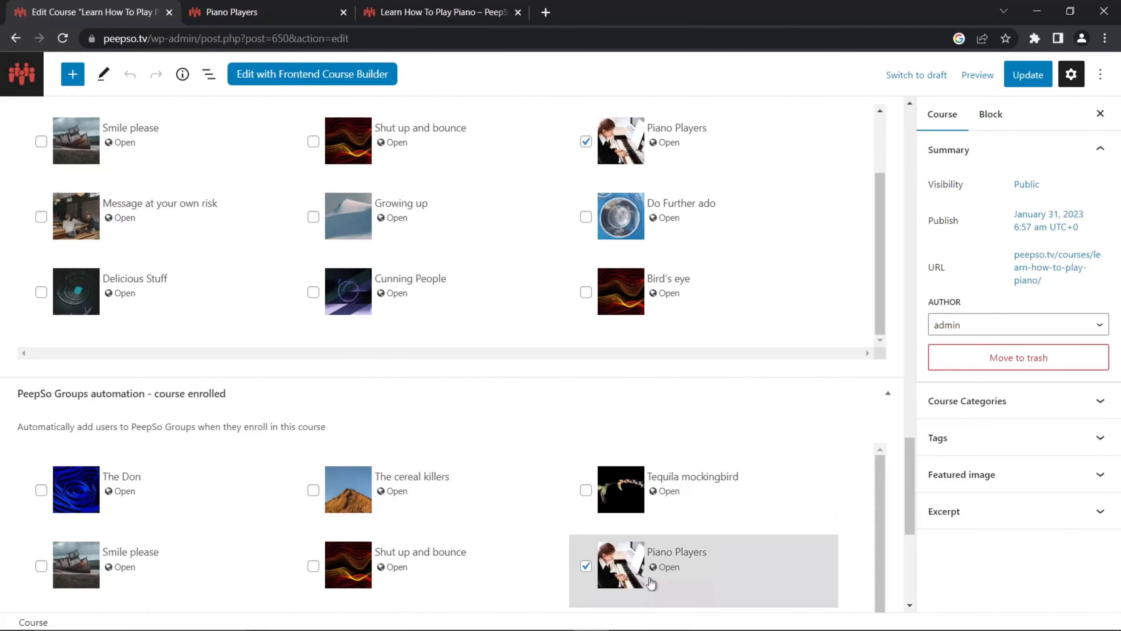
{"action": "scroll", "coordinate": [529, 266], "scroll_direction": "up", "scroll_amount": 3}
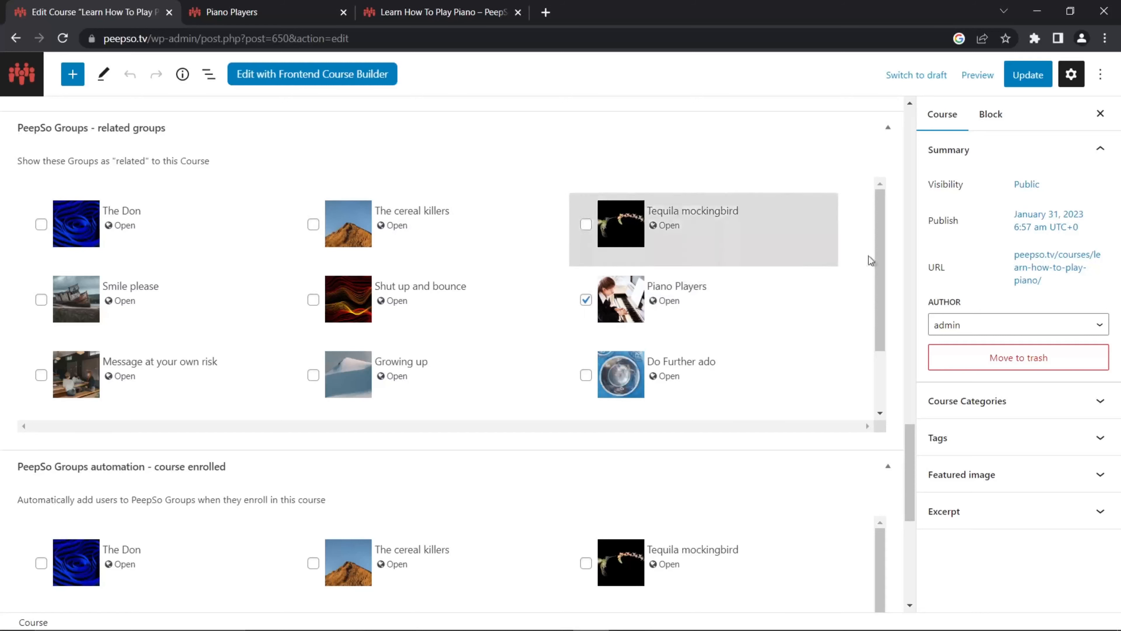
{"action": "left_click", "coordinate": [1028, 74]}
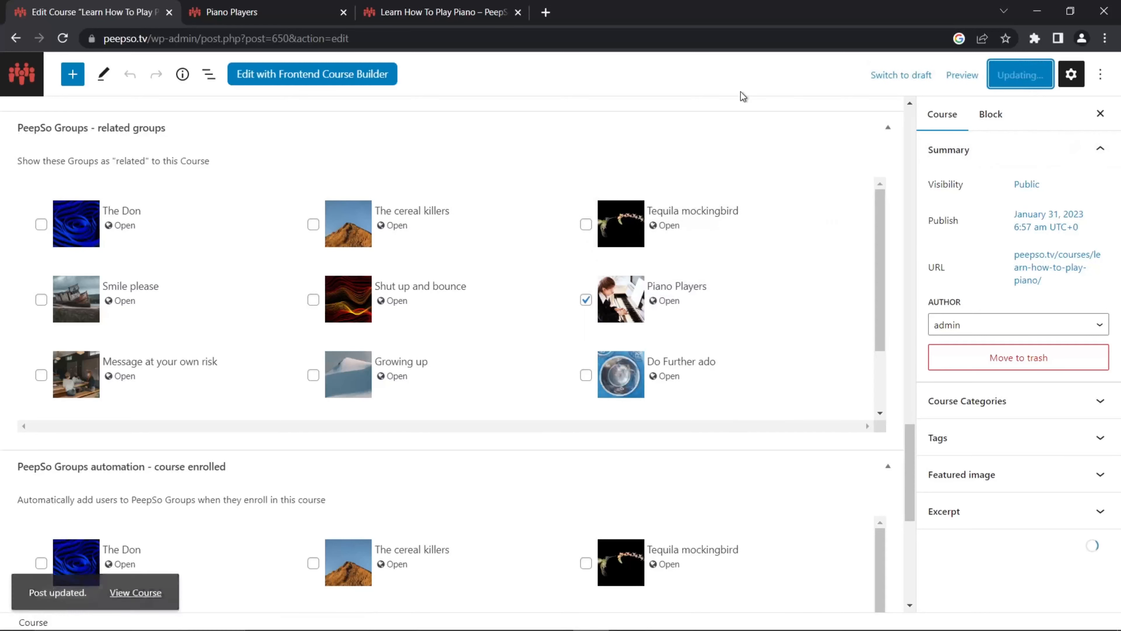
{"action": "left_click", "coordinate": [17, 77]}
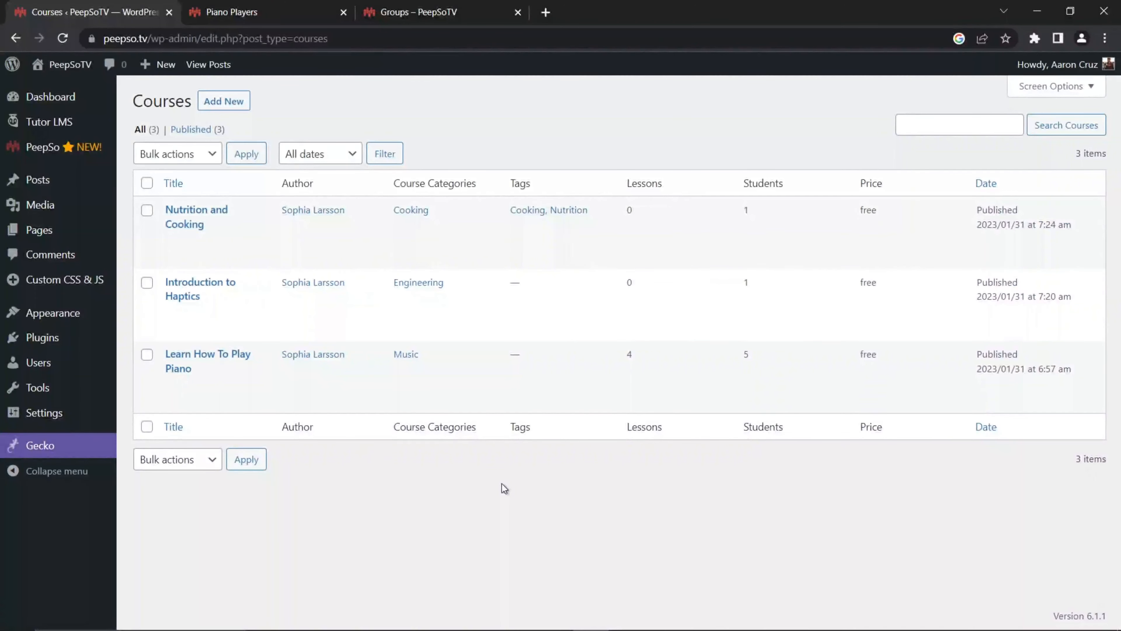
- Add the PeepSo TutorLMS: Courses & Groups integration widget to the Sidebar Right widget area
{"action": "mouse_move", "coordinate": [36, 319]}
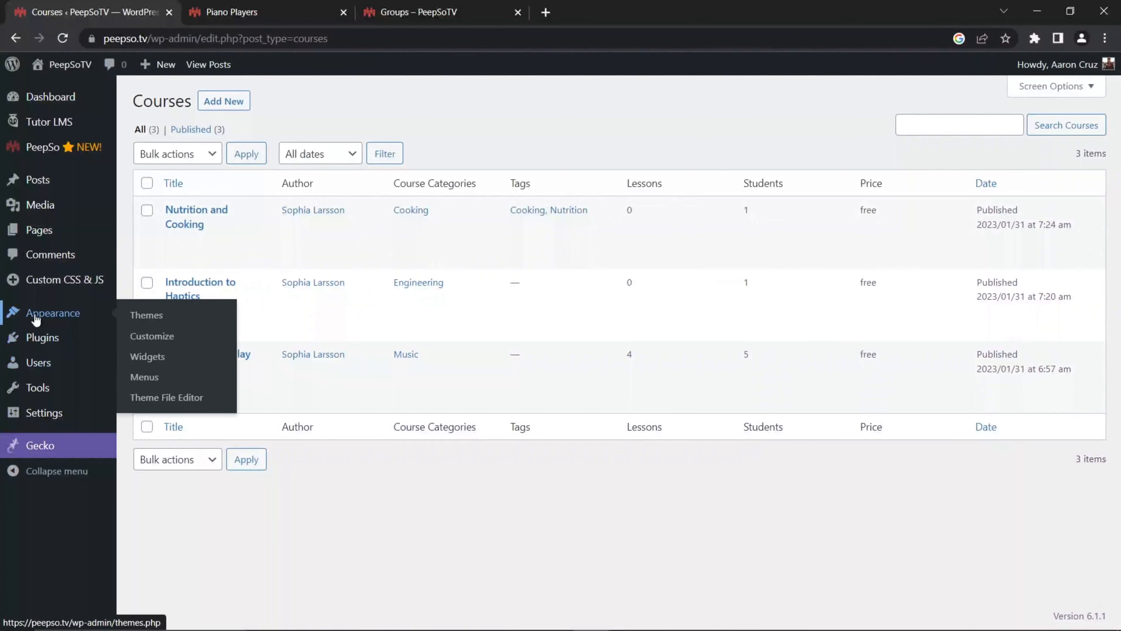
{"action": "left_click", "coordinate": [147, 358]}
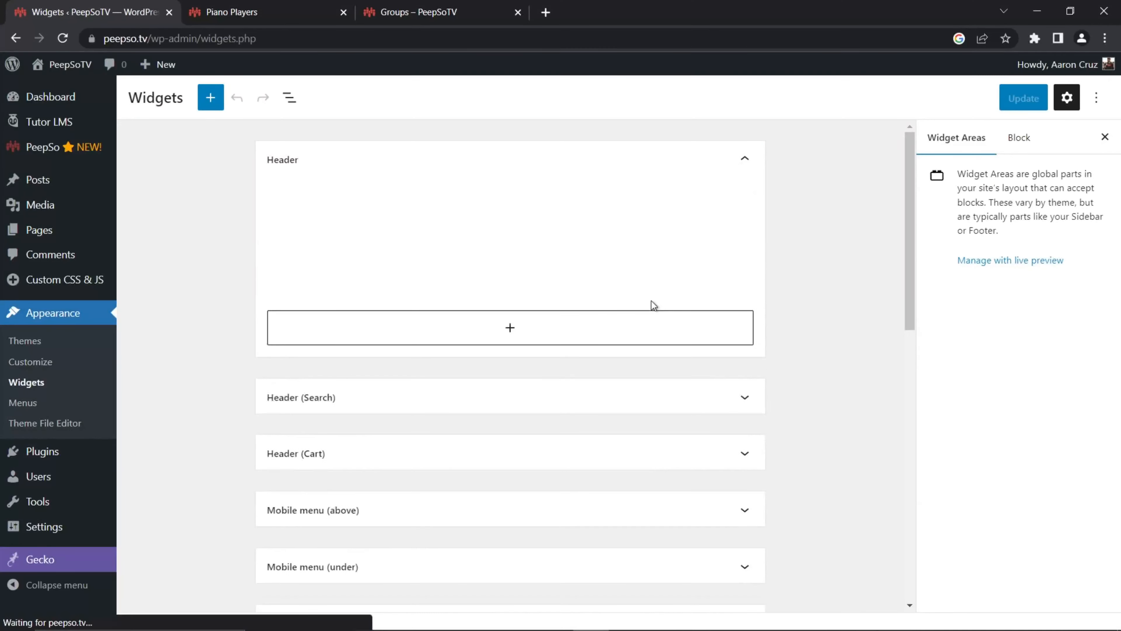
{"action": "scroll", "coordinate": [529, 334], "scroll_direction": "down", "scroll_amount": 10}
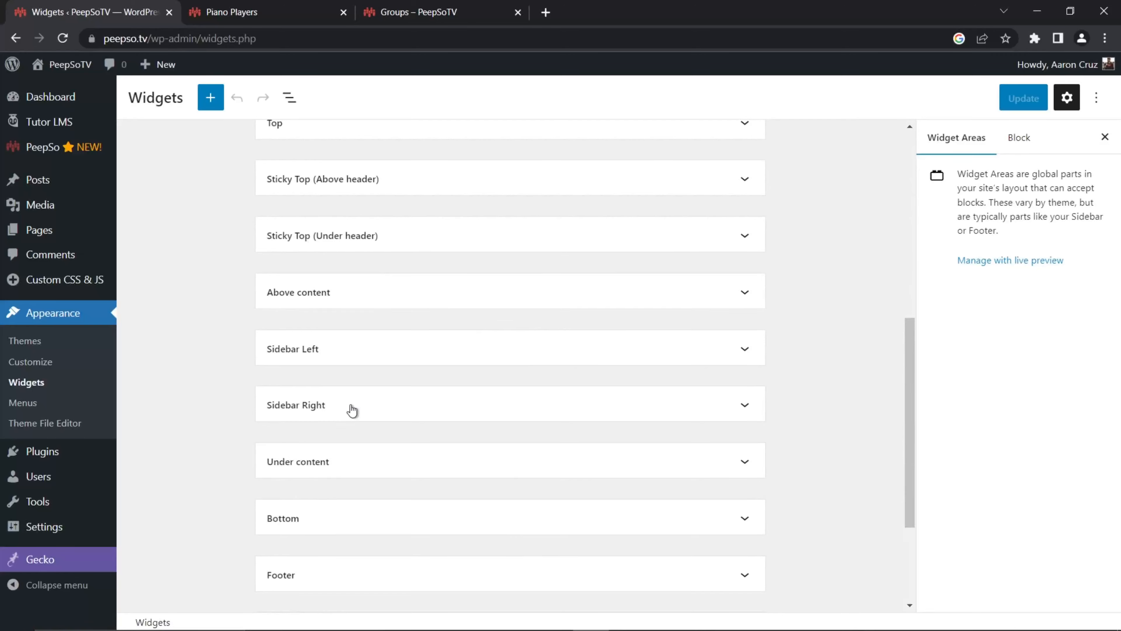
{"action": "left_click", "coordinate": [352, 410]}
{"action": "scroll", "coordinate": [426, 411], "scroll_direction": "down", "scroll_amount": 10}
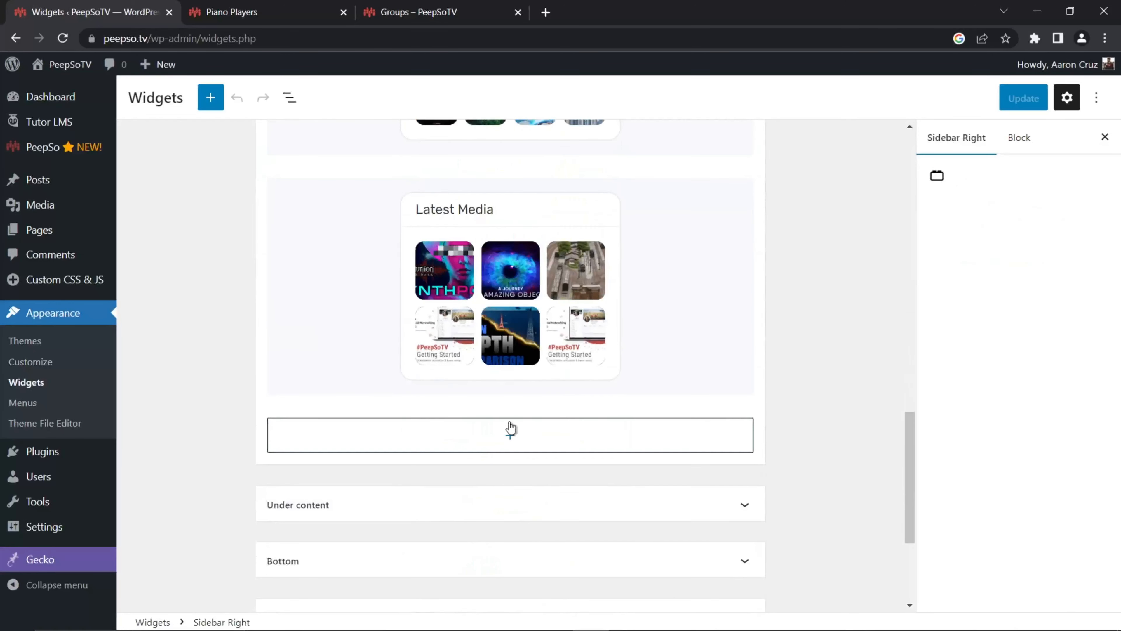
{"action": "left_click", "coordinate": [511, 434]}
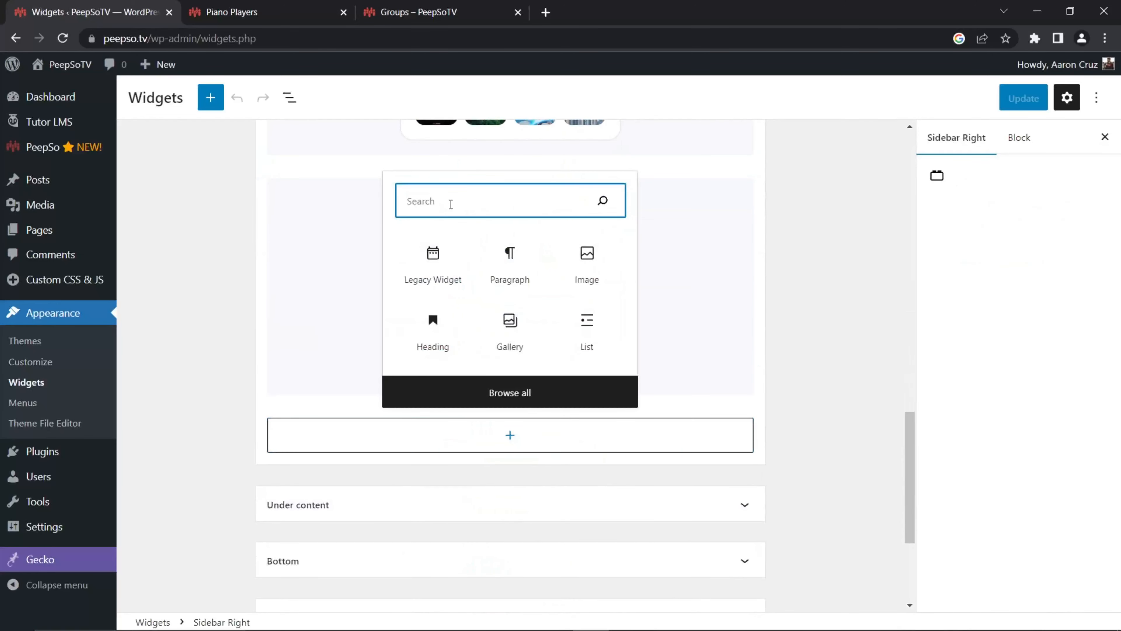
{"action": "type", "text": "Tutor"}
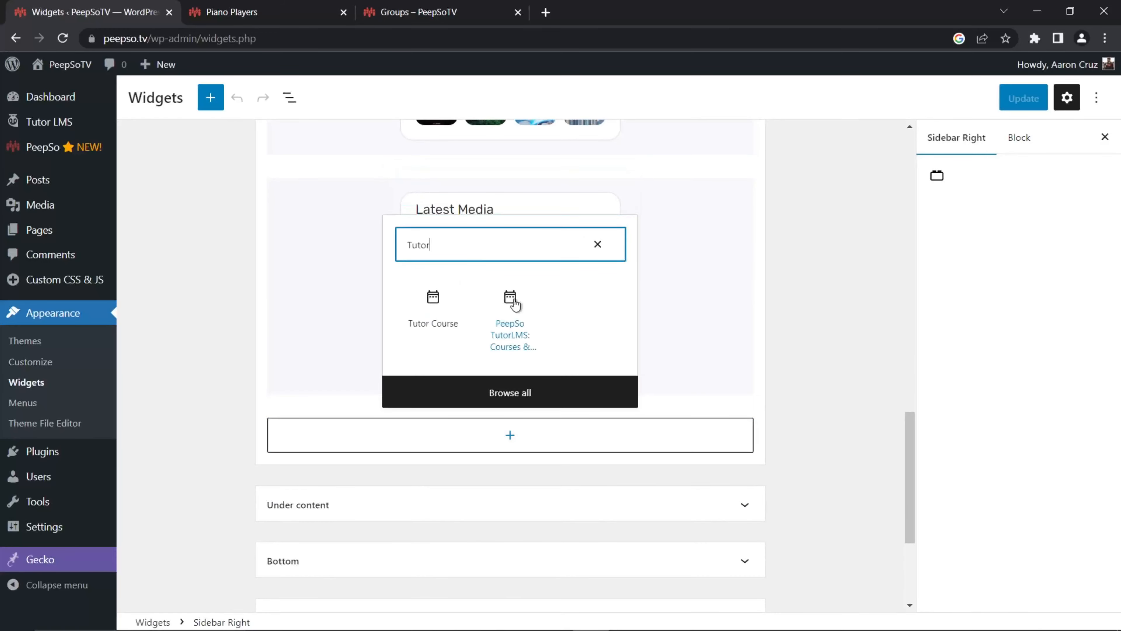
{"action": "left_click", "coordinate": [513, 319]}
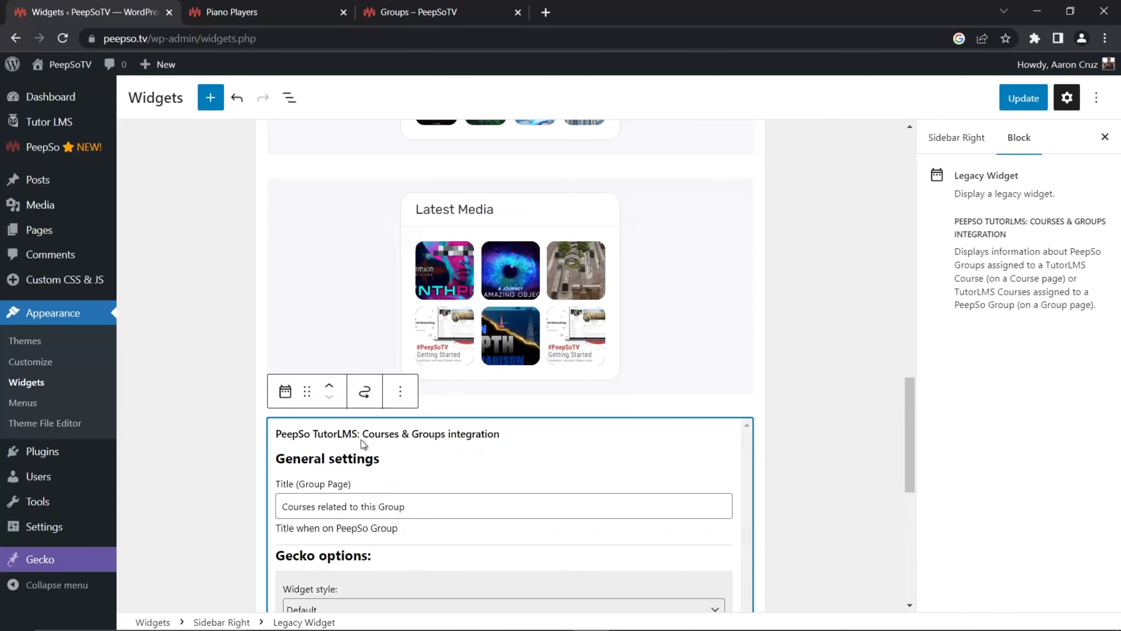
- Move the Courses & Groups integration widget to the top of Sidebar Right and save the widgets
{"action": "scroll", "coordinate": [560, 450], "scroll_direction": "down", "scroll_amount": 3}
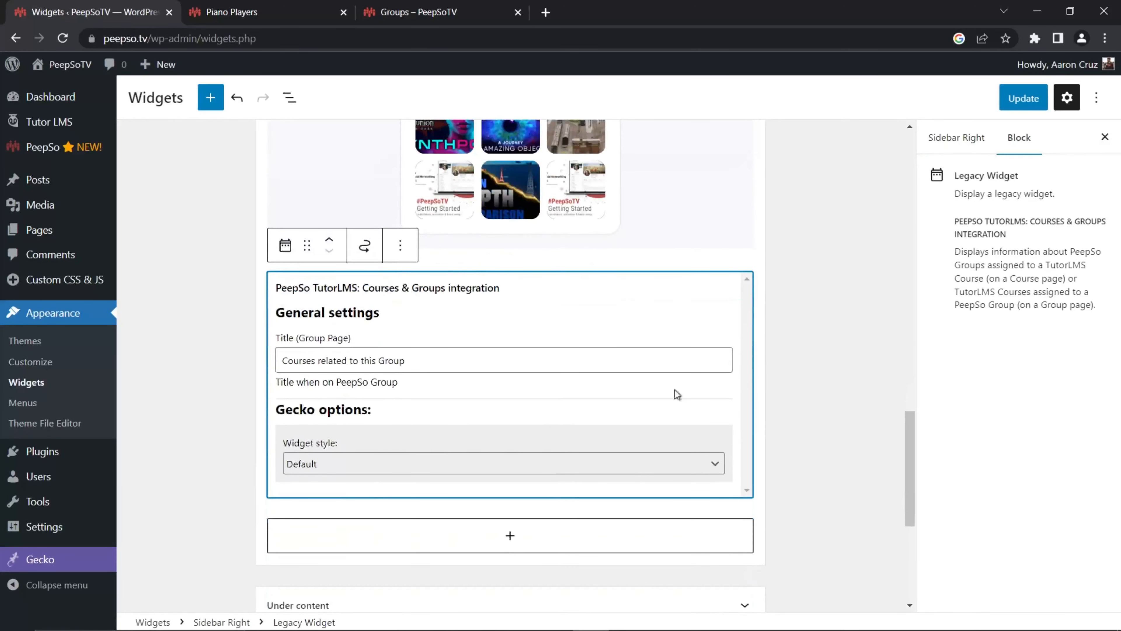
{"action": "scroll", "coordinate": [325, 349], "scroll_direction": "up", "scroll_amount": 2}
{"action": "left_click", "coordinate": [329, 312]}
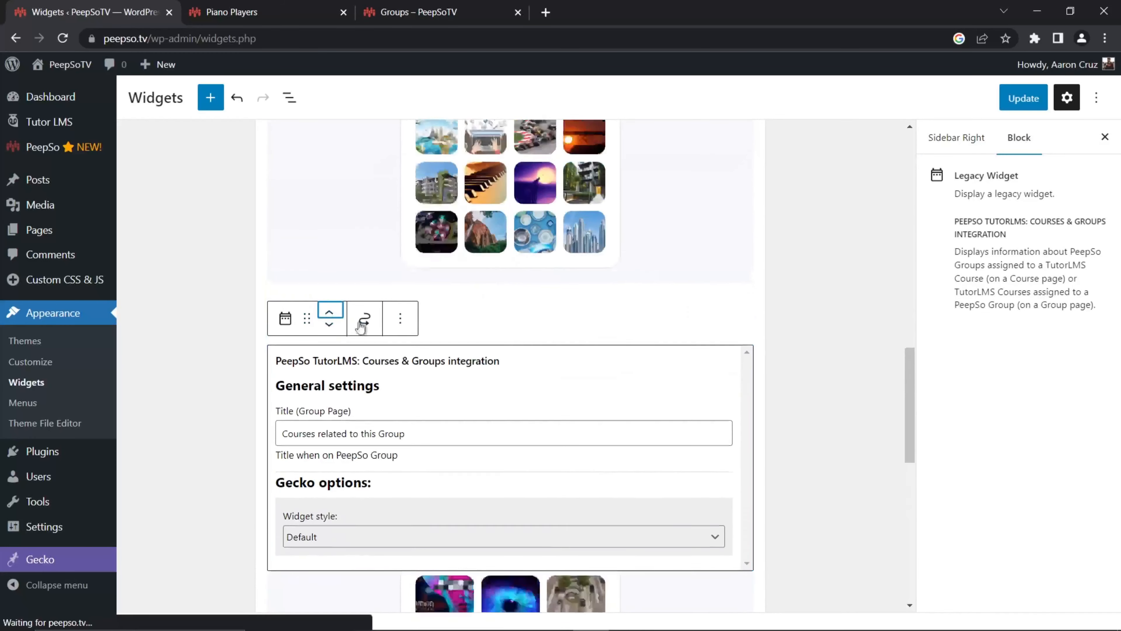
{"action": "left_click", "coordinate": [328, 312]}
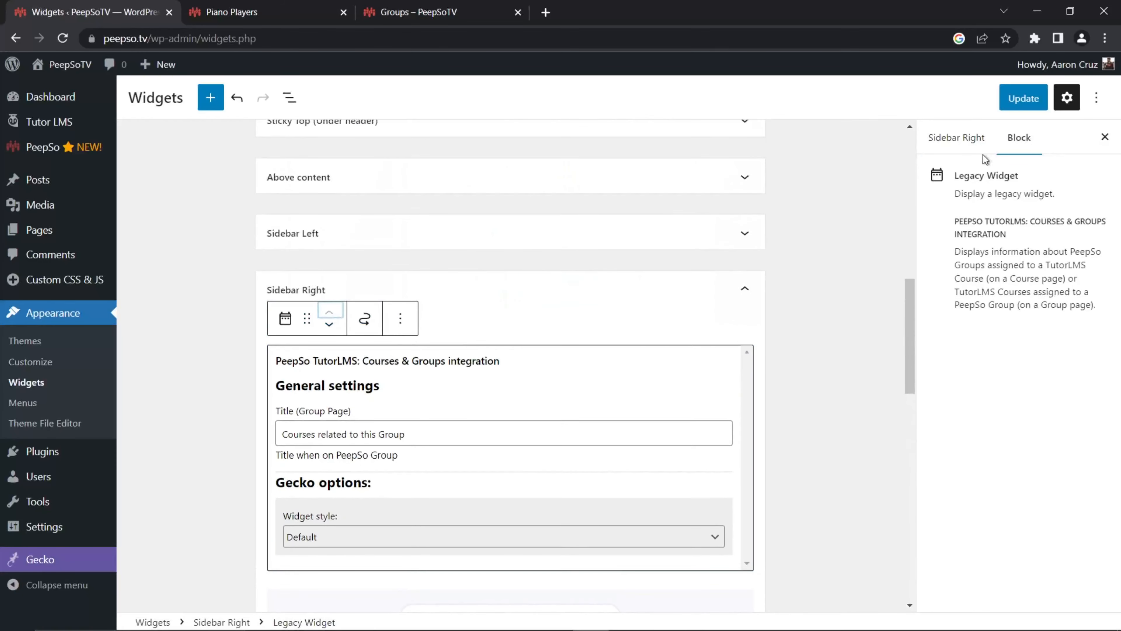
{"action": "left_click", "coordinate": [1023, 98]}
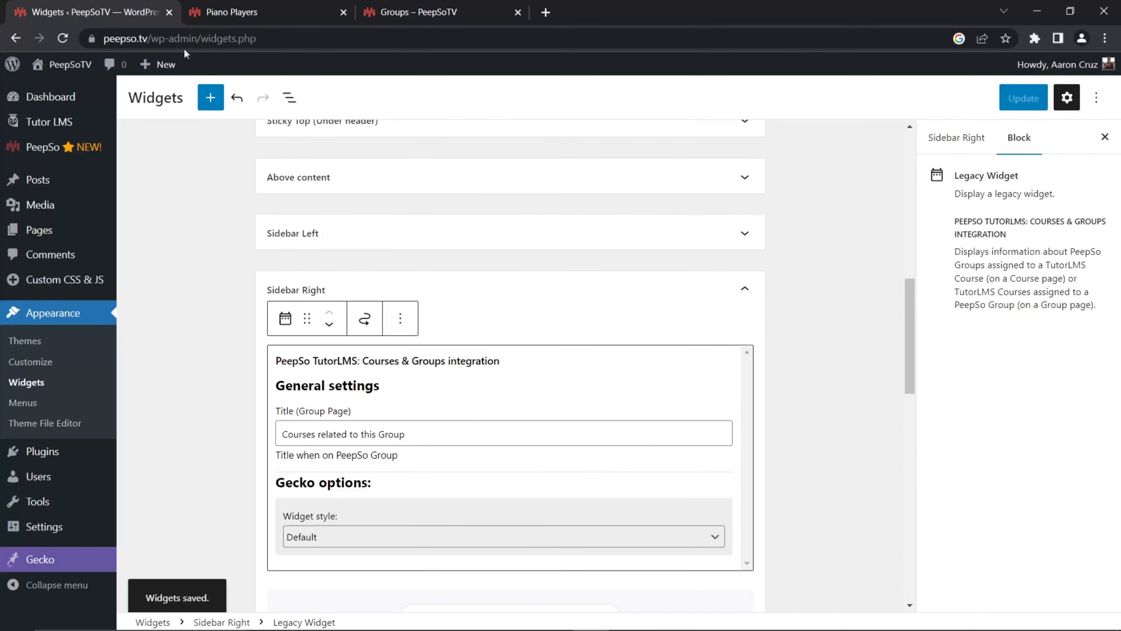
- Return to the community's browser tab and reopen the Piano Players group page from the group list
{"action": "left_click", "coordinate": [226, 13]}
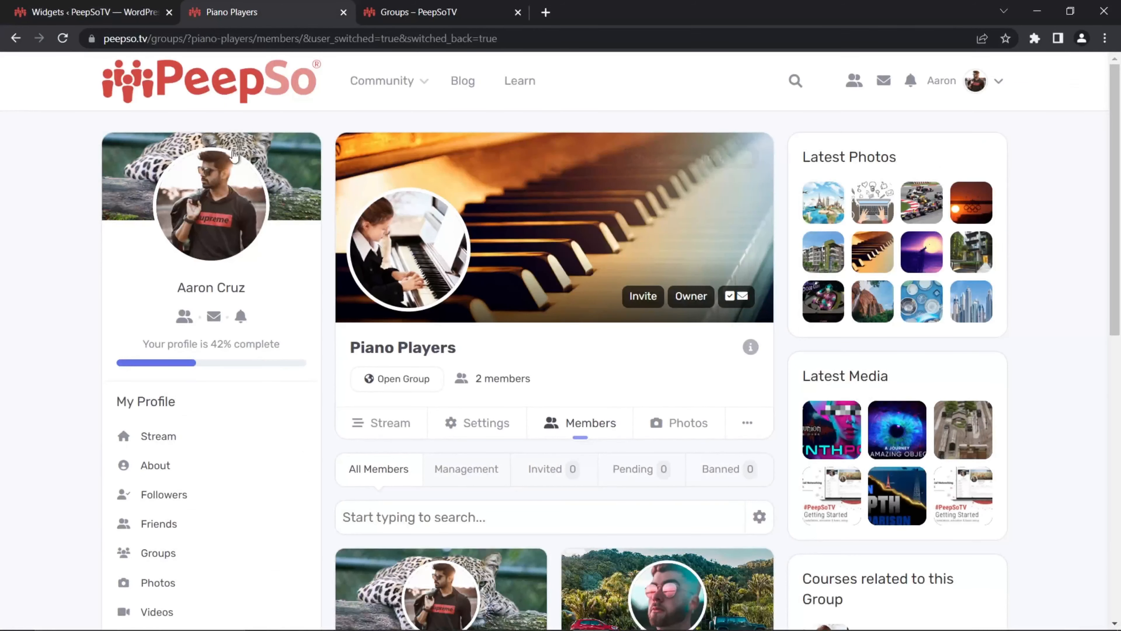
{"action": "mouse_move", "coordinate": [371, 82]}
{"action": "left_click", "coordinate": [392, 114]}
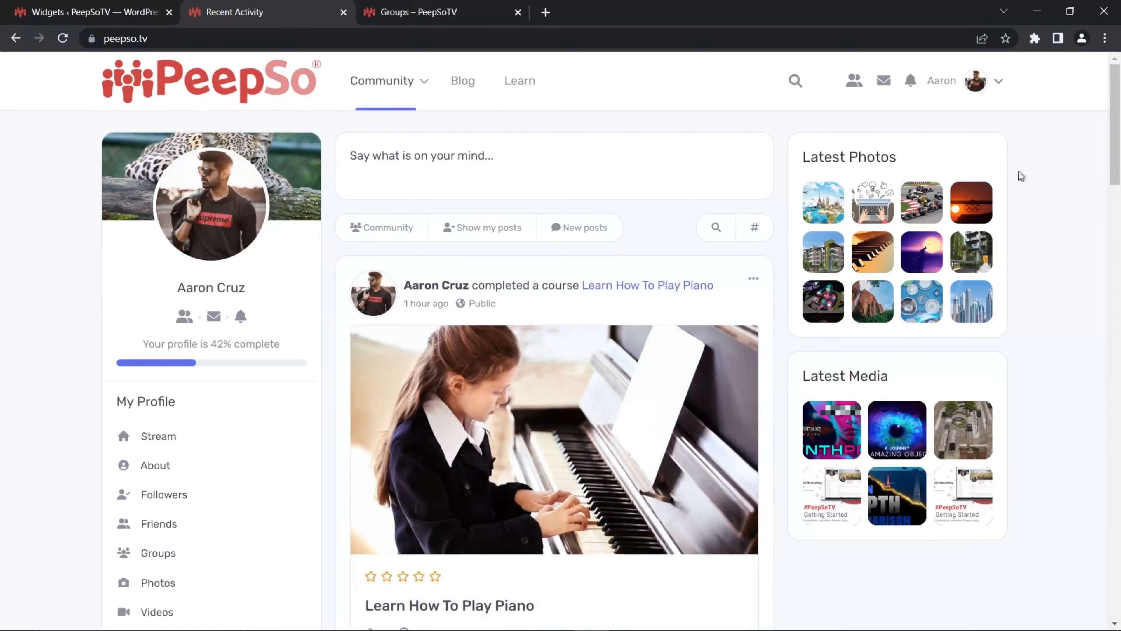
{"action": "mouse_move", "coordinate": [421, 94]}
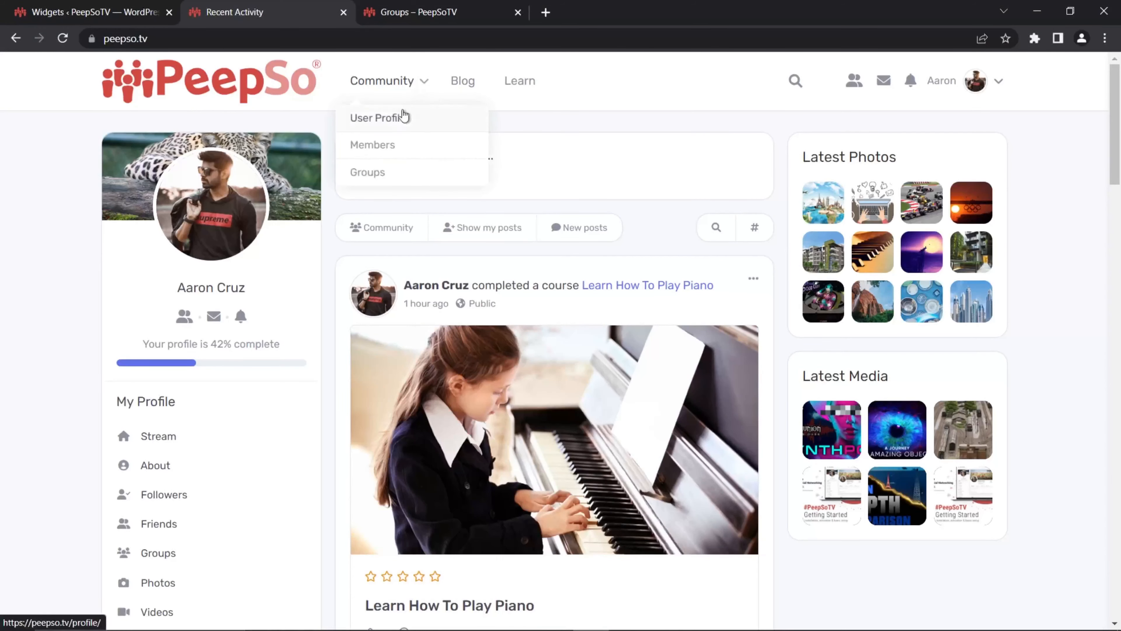
{"action": "left_click", "coordinate": [377, 173]}
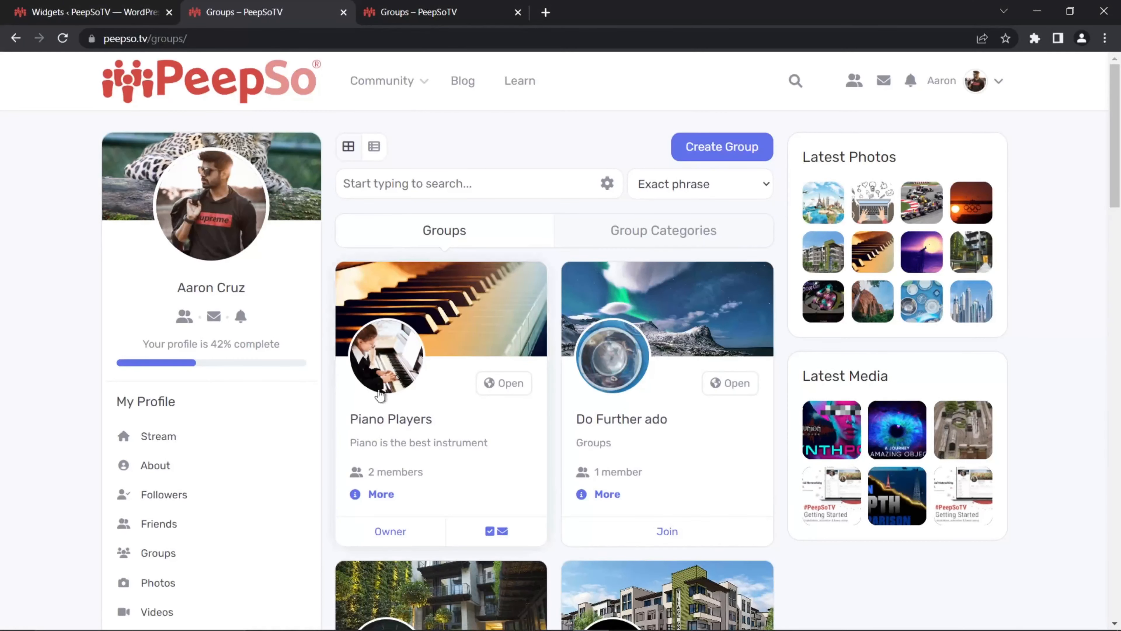
{"action": "left_click", "coordinate": [410, 422]}
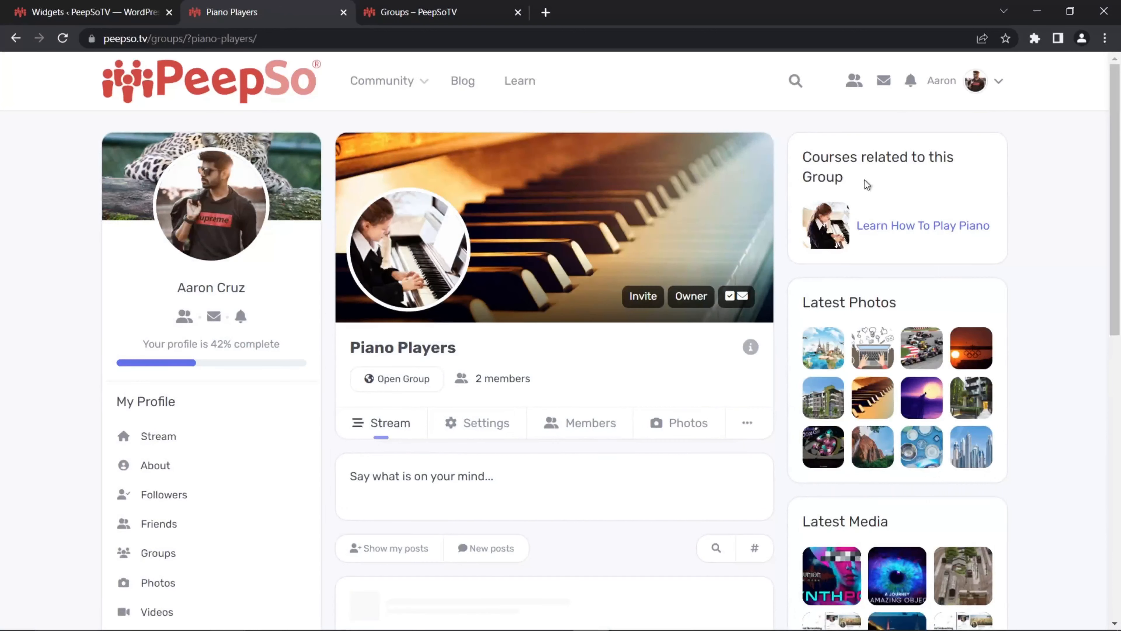
- Open Learn How To Play Piano from the group's related courses widget and look over the course page
{"action": "left_click_drag", "start_coordinate": [865, 180], "coordinate": [801, 160]}
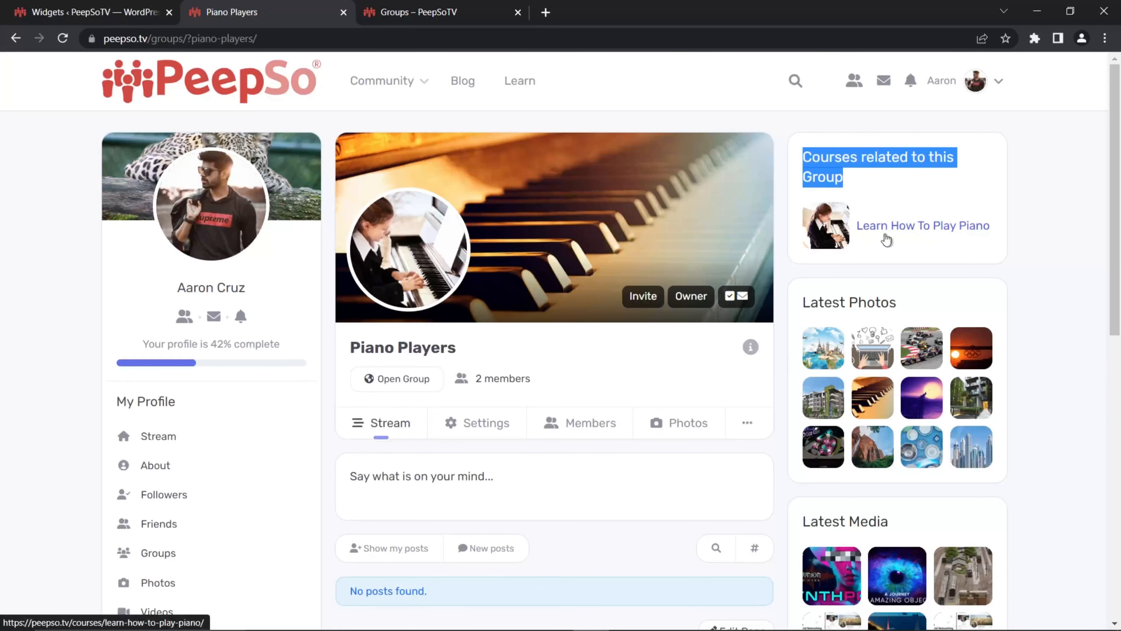
{"action": "left_click", "coordinate": [953, 233]}
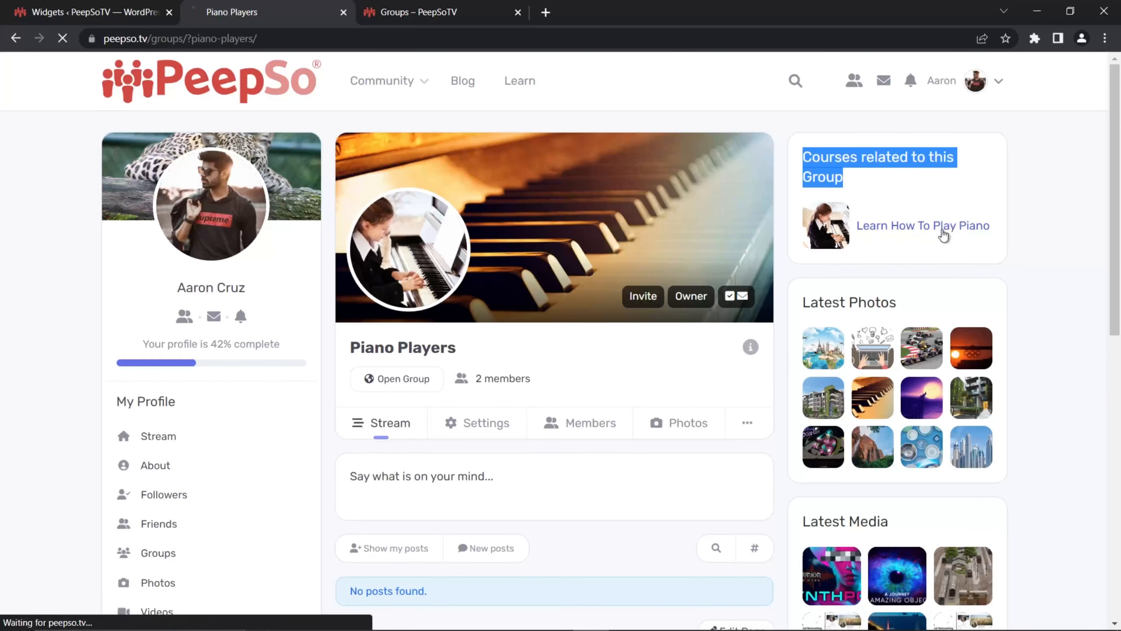
{"action": "scroll", "coordinate": [730, 282], "scroll_direction": "down", "scroll_amount": 8}
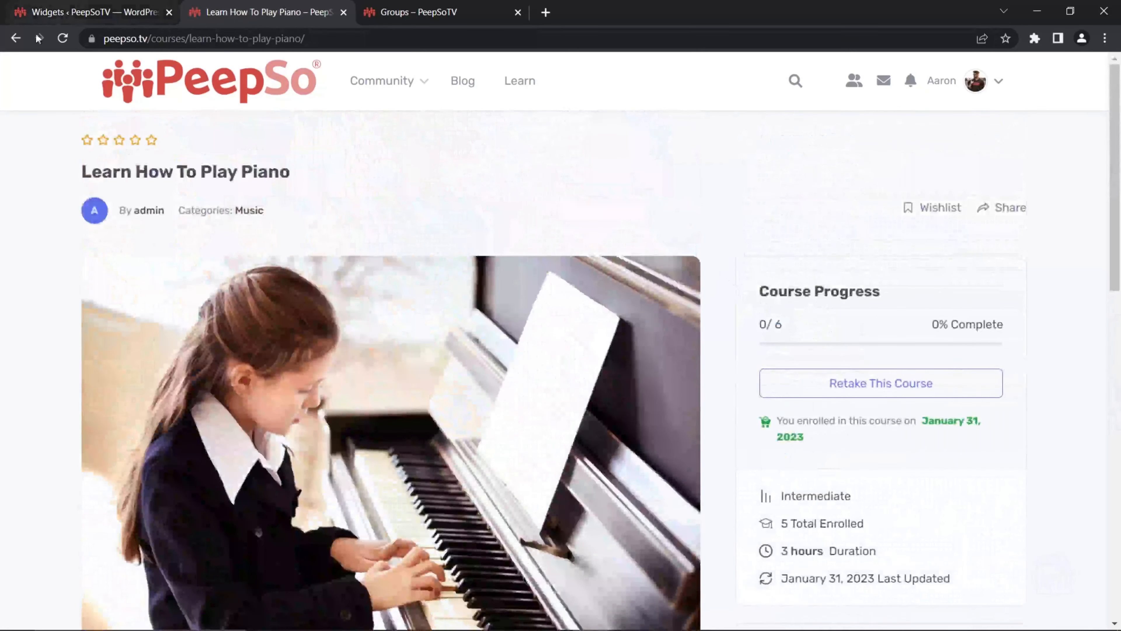
- Switch to the browser tab that shows the community's group list
{"action": "left_click", "coordinate": [88, 12]}
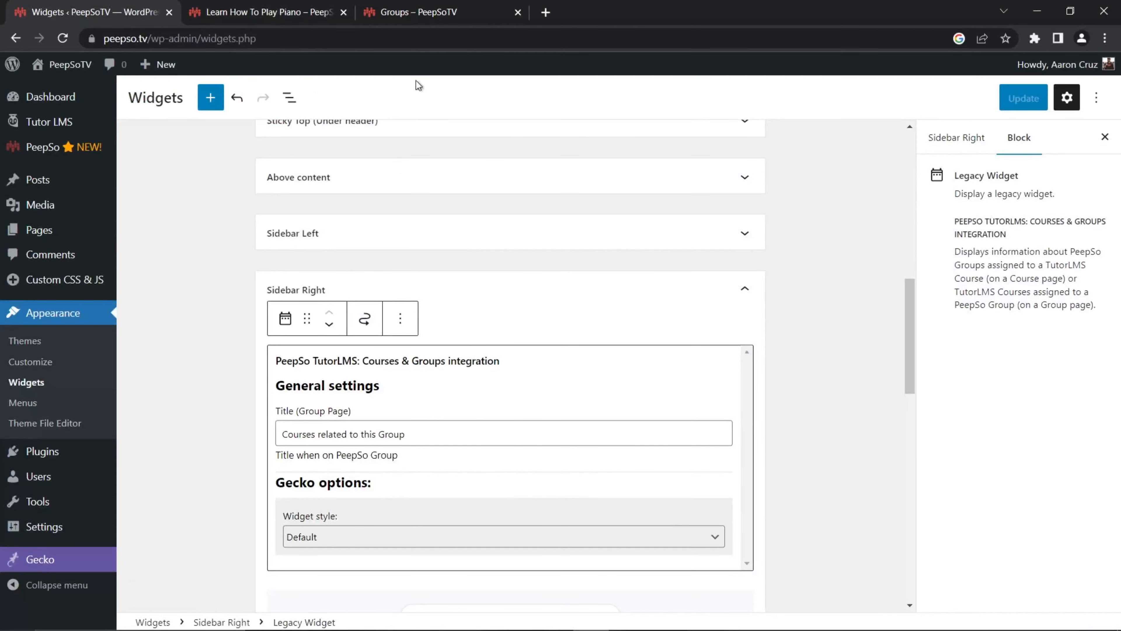
{"action": "left_click", "coordinate": [272, 13]}
{"action": "left_click", "coordinate": [415, 12]}
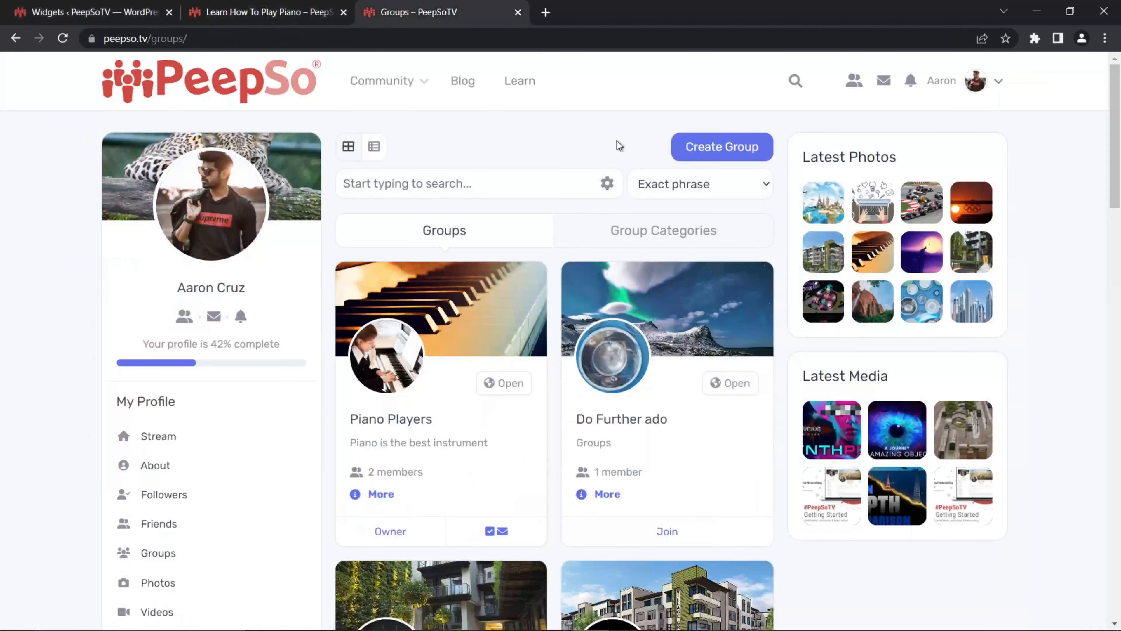
- Open the Piano Players group from the group list to view its related courses widget
{"action": "left_click", "coordinate": [497, 269]}
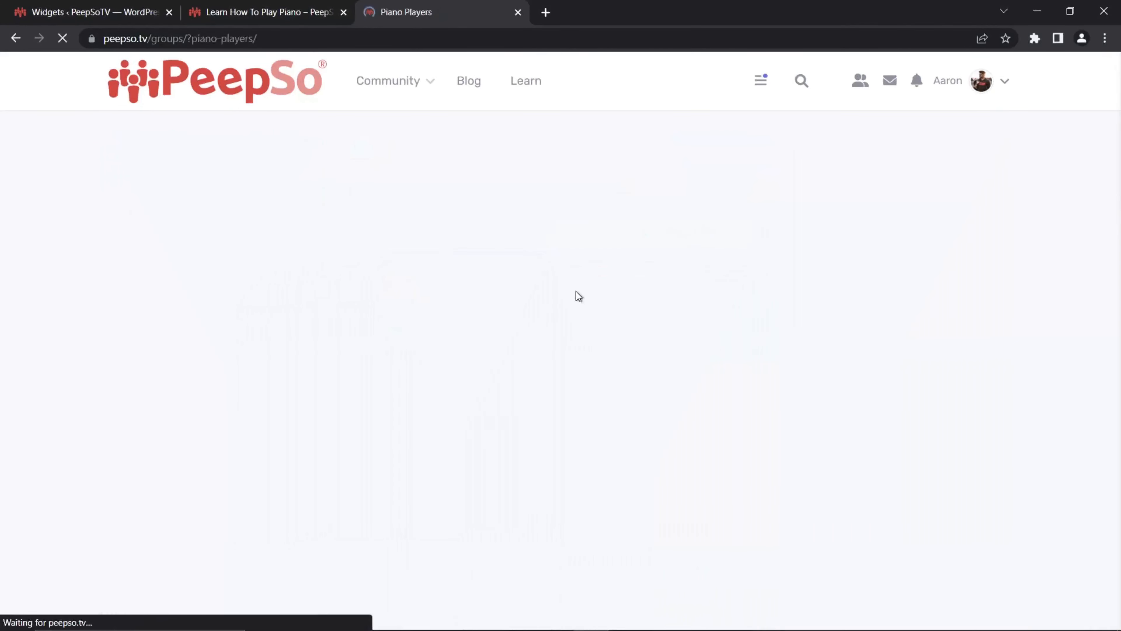
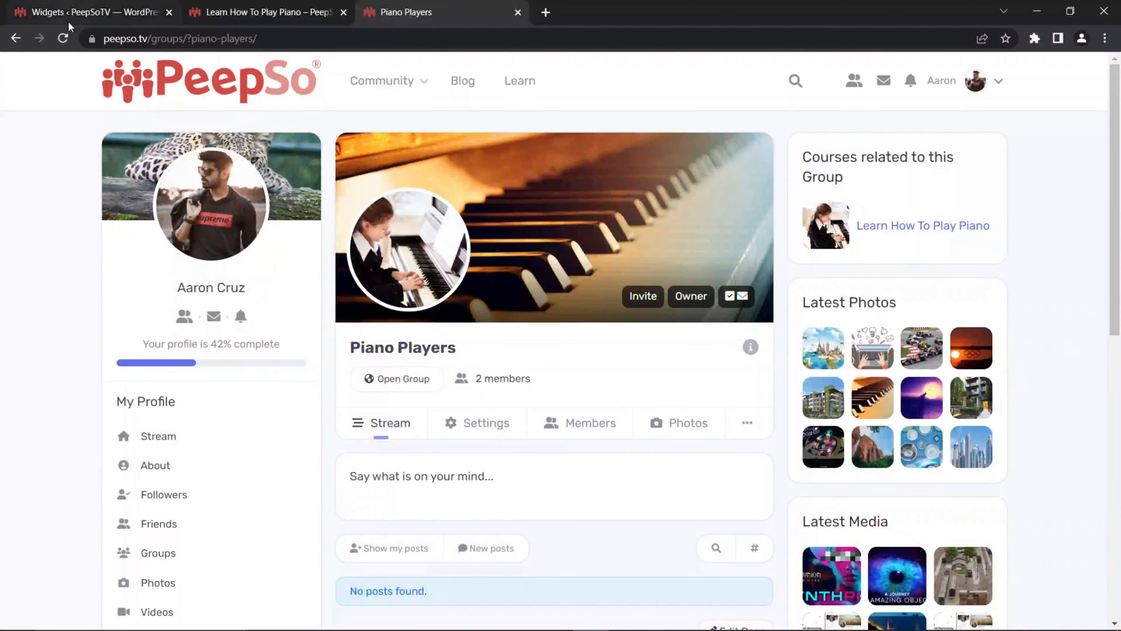
- Open the Learn How To Play Piano course for editing in the WordPress admin and review its PeepSo group and VIP automation options
{"action": "left_click", "coordinate": [88, 12]}
{"action": "mouse_move", "coordinate": [49, 121]}
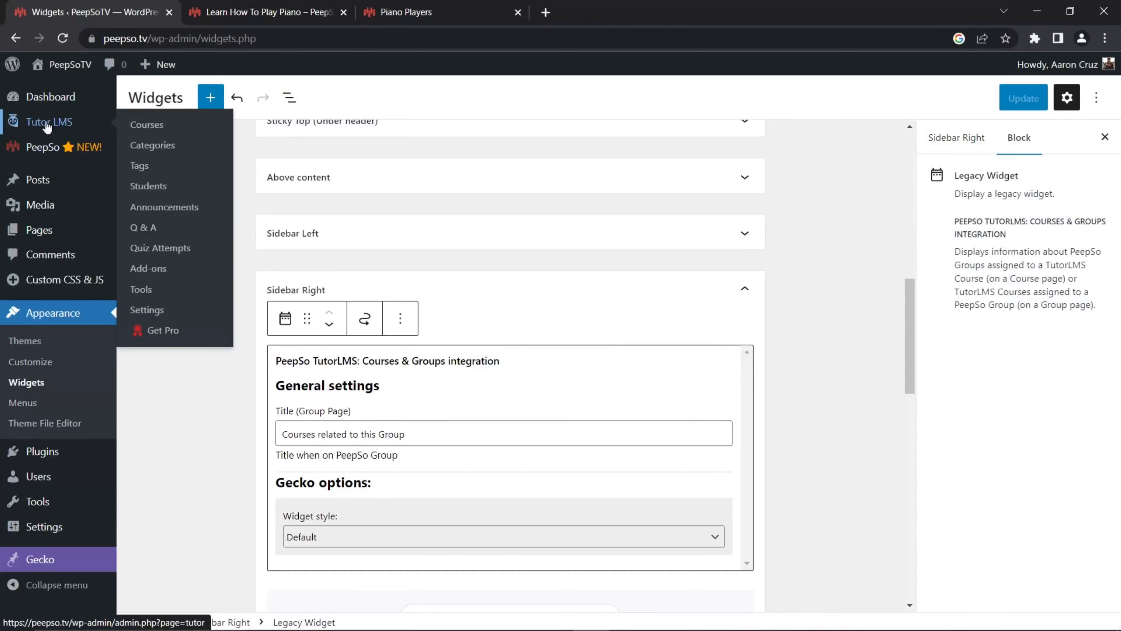
{"action": "left_click", "coordinate": [151, 129]}
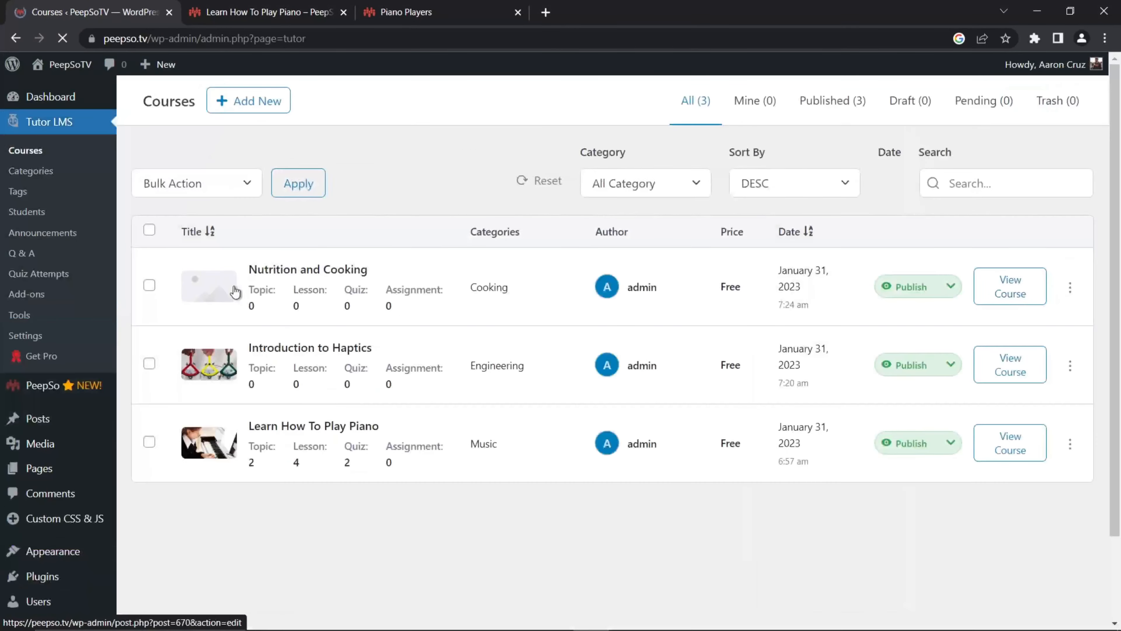
{"action": "left_click", "coordinate": [325, 426]}
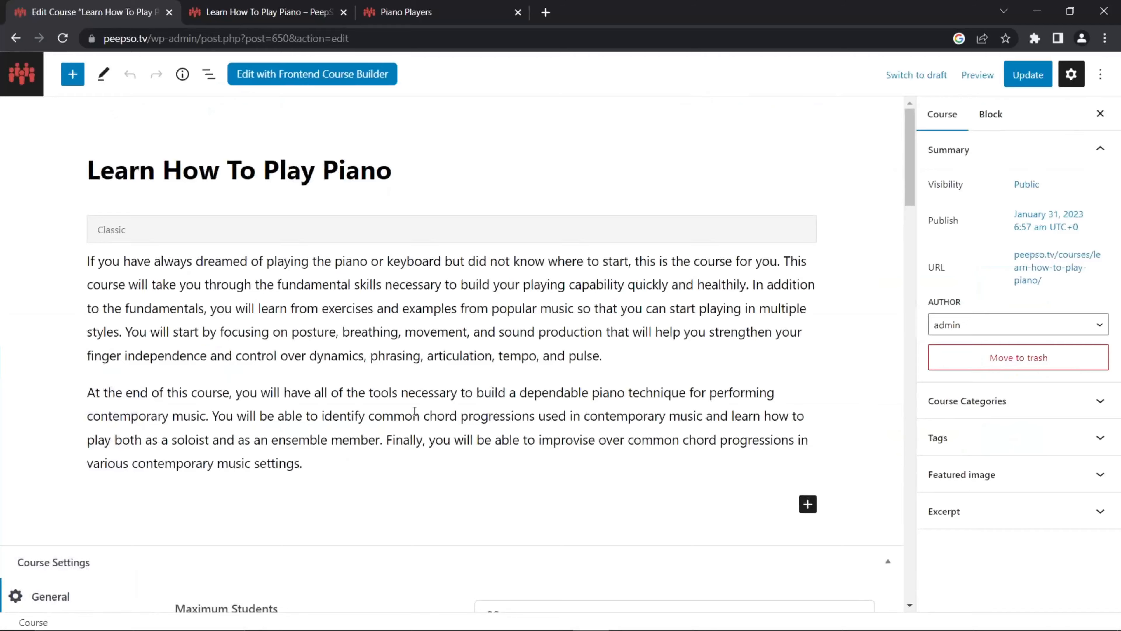
{"action": "scroll", "coordinate": [206, 387], "scroll_direction": "down", "scroll_amount": 15}
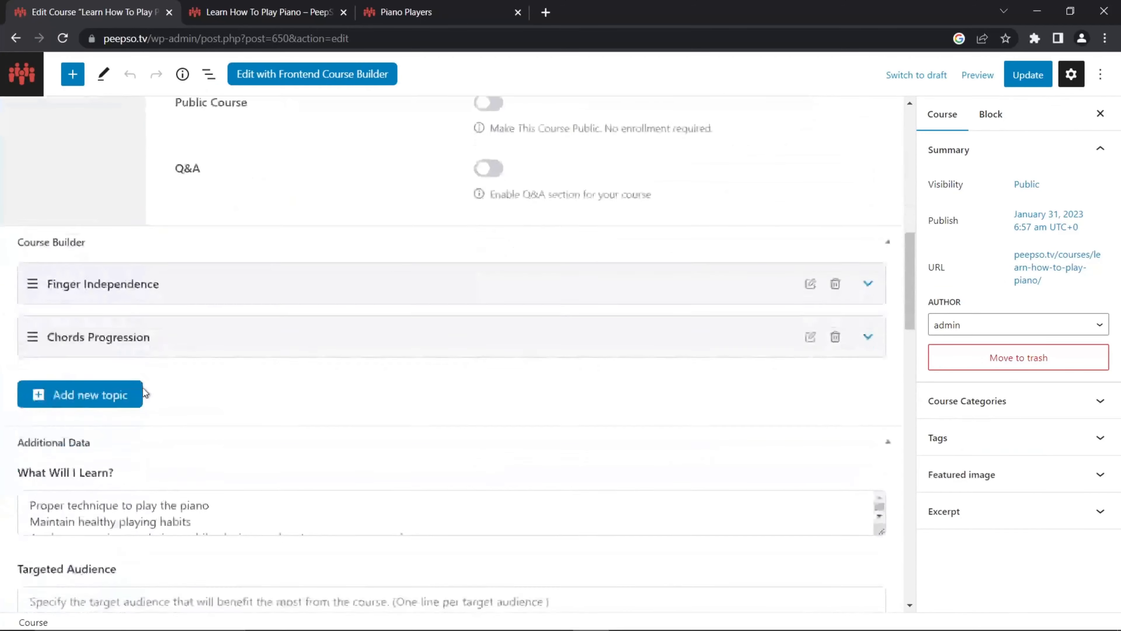
{"action": "scroll", "coordinate": [163, 370], "scroll_direction": "down", "scroll_amount": 15}
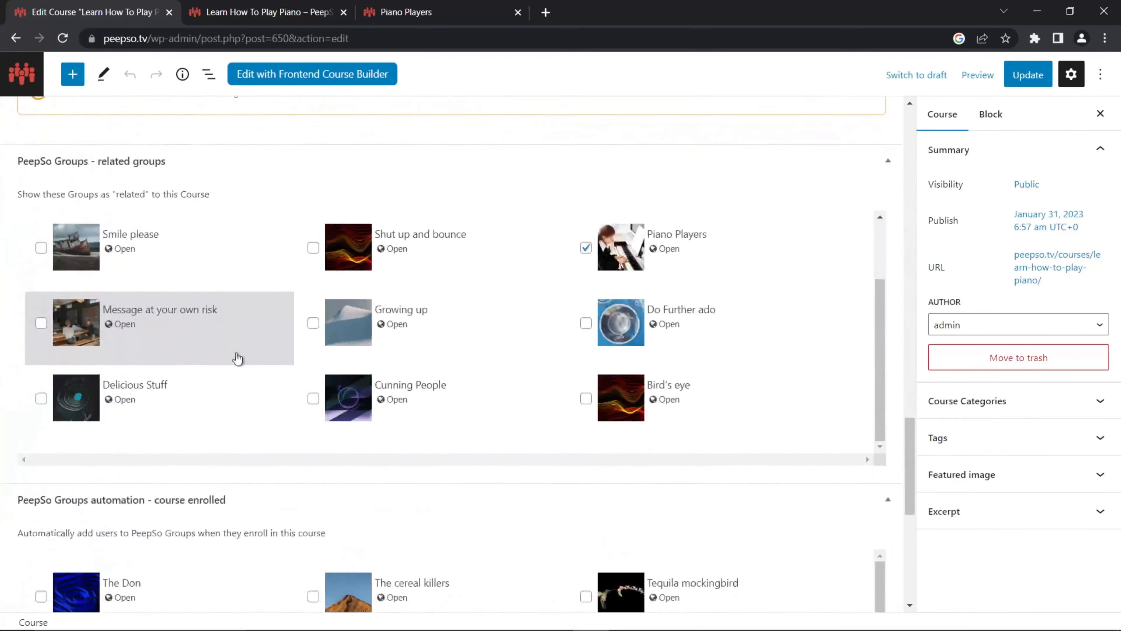
{"action": "scroll", "coordinate": [268, 364], "scroll_direction": "down", "scroll_amount": 5}
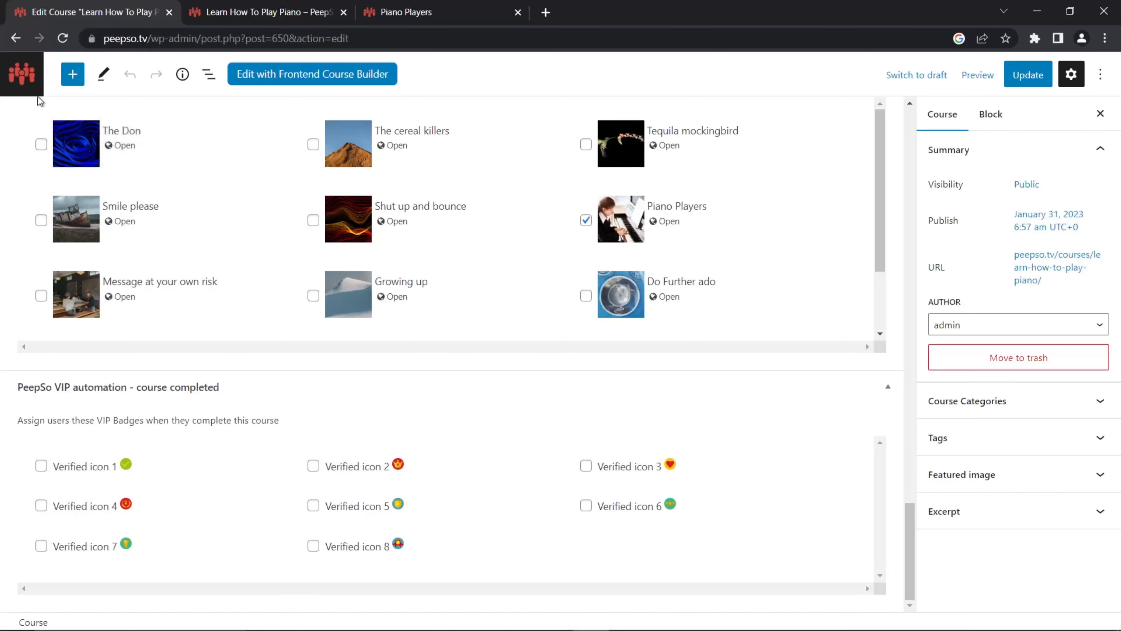
- Exit the course editor and close the browser tabs showing the piano course and the Piano Players group
{"action": "left_click", "coordinate": [22, 73]}
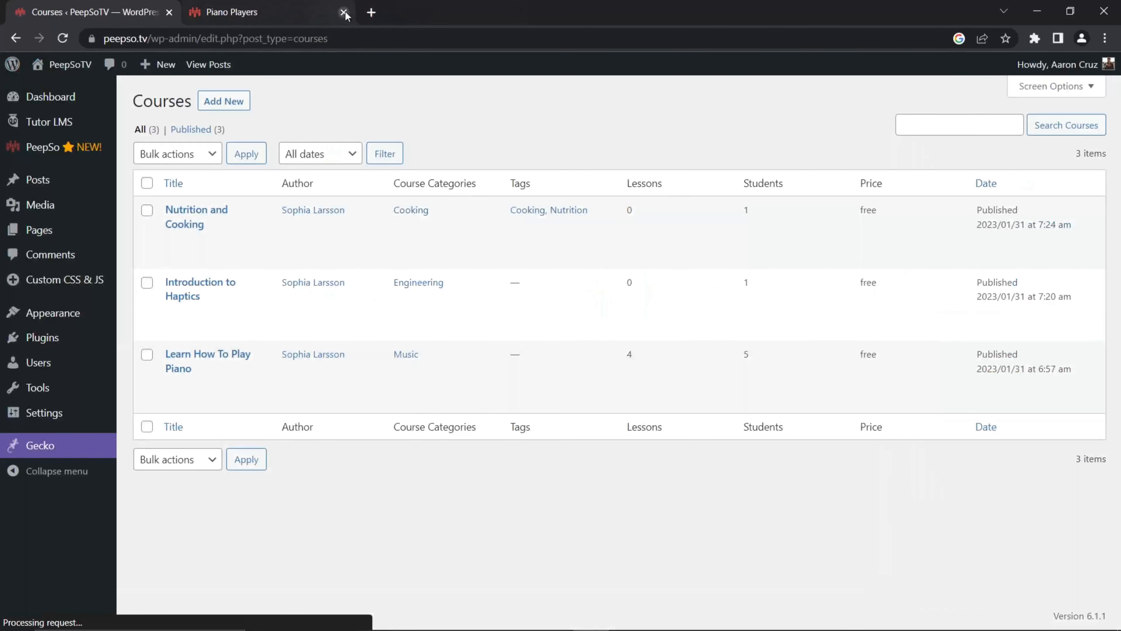
{"action": "left_click", "coordinate": [343, 12]}
{"action": "left_click", "coordinate": [343, 12]}
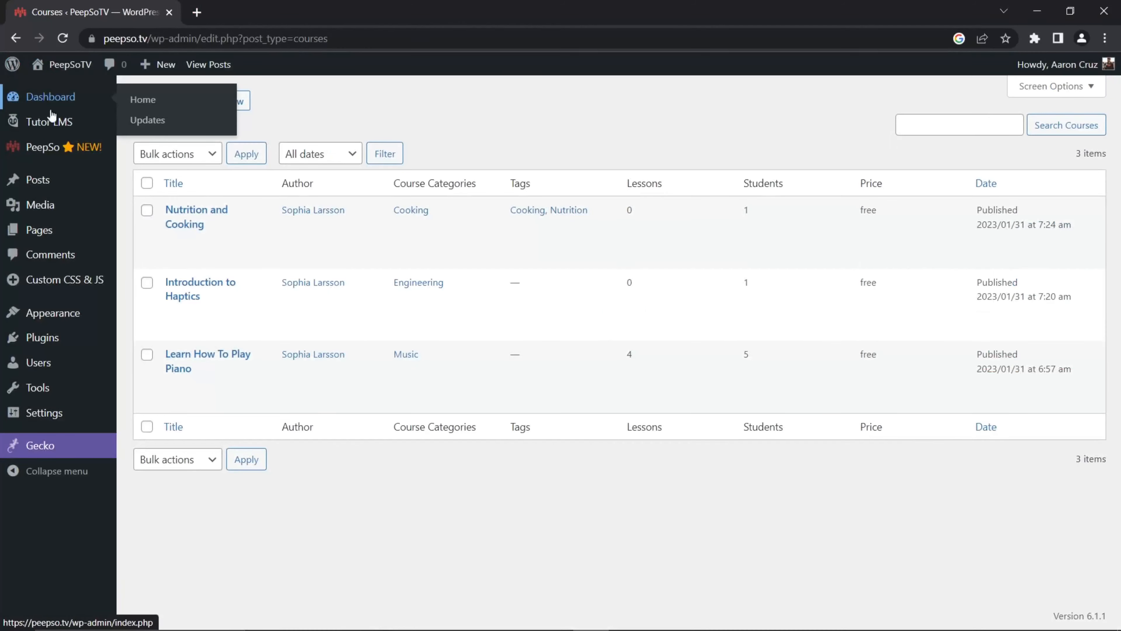
- Open PeepSo's VIP Icons management page and look over the existing icons
{"action": "mouse_move", "coordinate": [43, 147]}
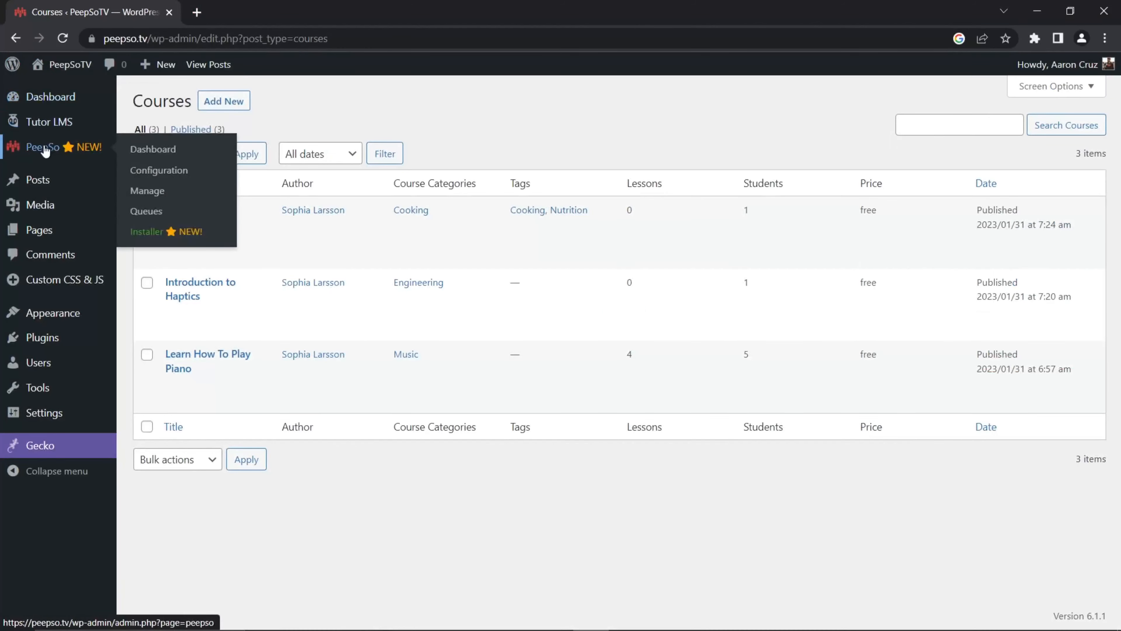
{"action": "left_click", "coordinate": [147, 197]}
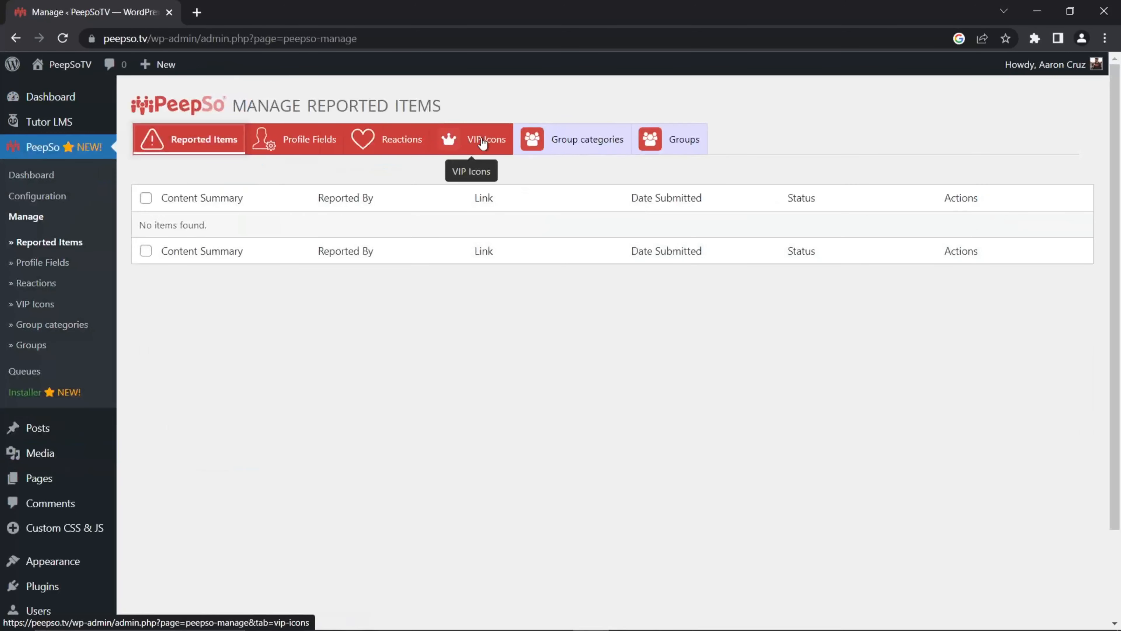
{"action": "left_click", "coordinate": [483, 140]}
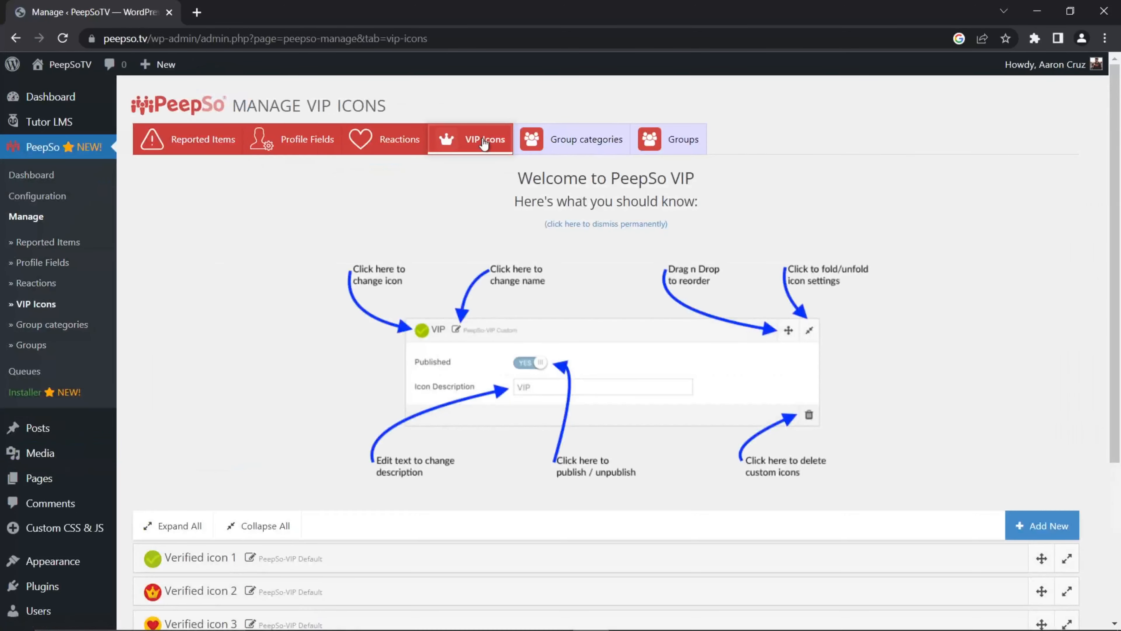
{"action": "scroll", "coordinate": [335, 255], "scroll_direction": "down", "scroll_amount": 3}
{"action": "scroll", "coordinate": [352, 286], "scroll_direction": "down", "scroll_amount": 1}
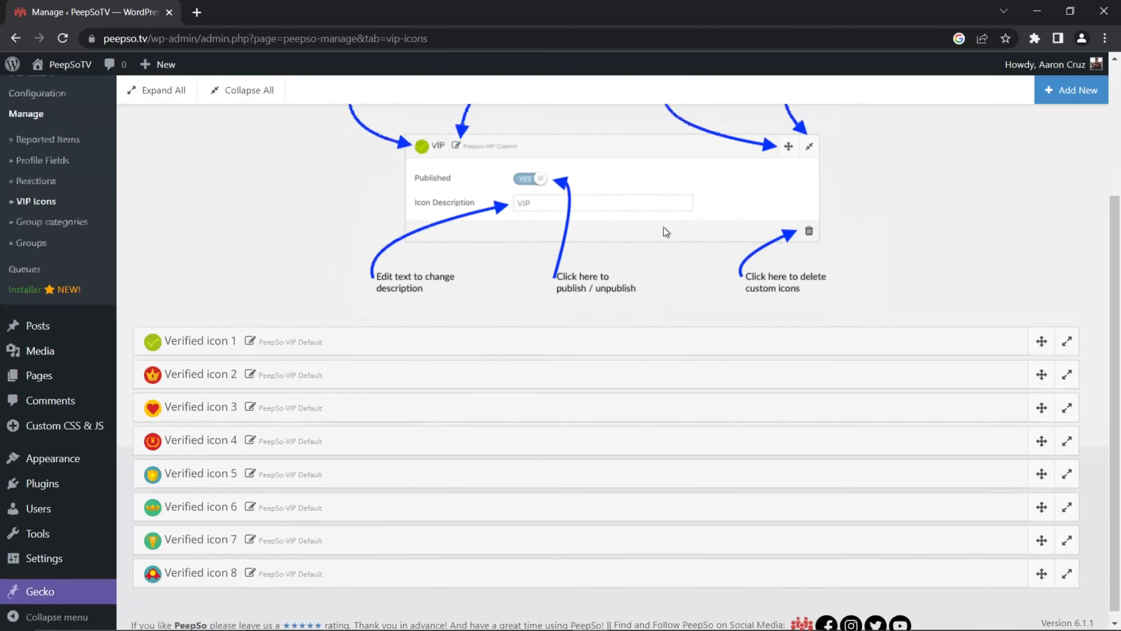
{"action": "scroll", "coordinate": [666, 233], "scroll_direction": "up", "scroll_amount": 4}
- Add a new VIP icon and upload img_143400.png from the Icons folder as its image
{"action": "left_click", "coordinate": [1056, 529]}
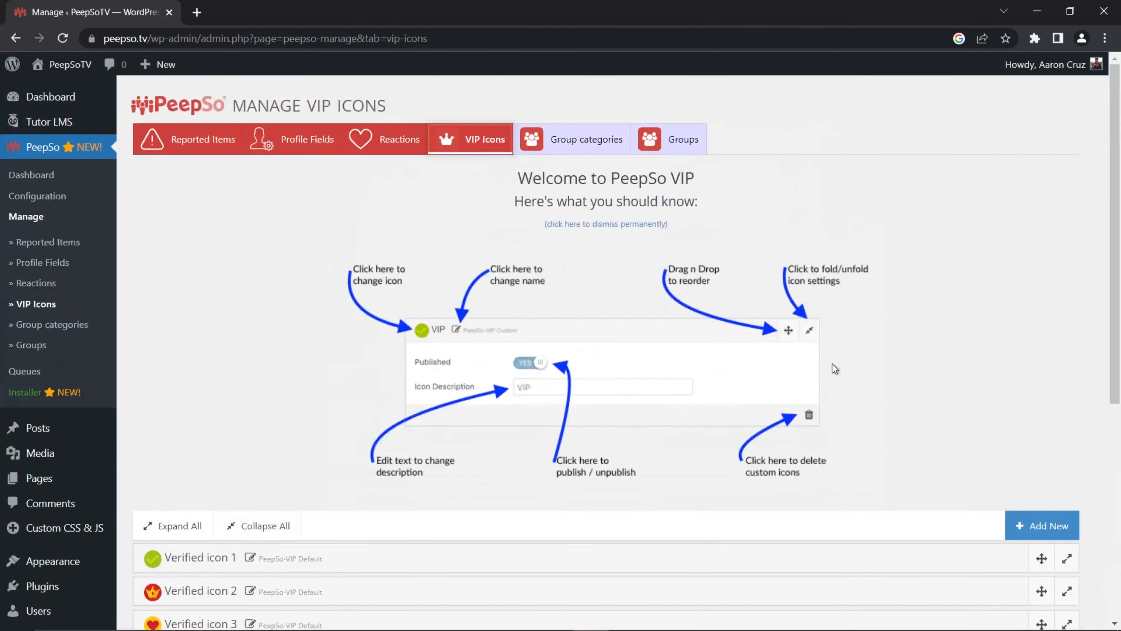
{"action": "scroll", "coordinate": [439, 329], "scroll_direction": "down", "scroll_amount": 8}
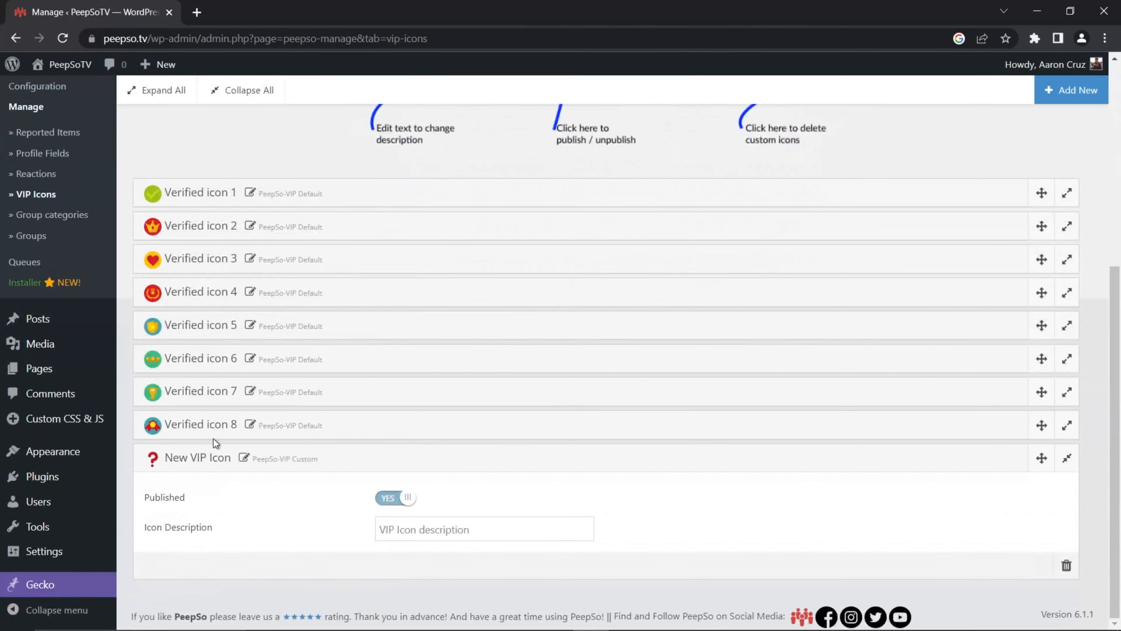
{"action": "left_click", "coordinate": [152, 459]}
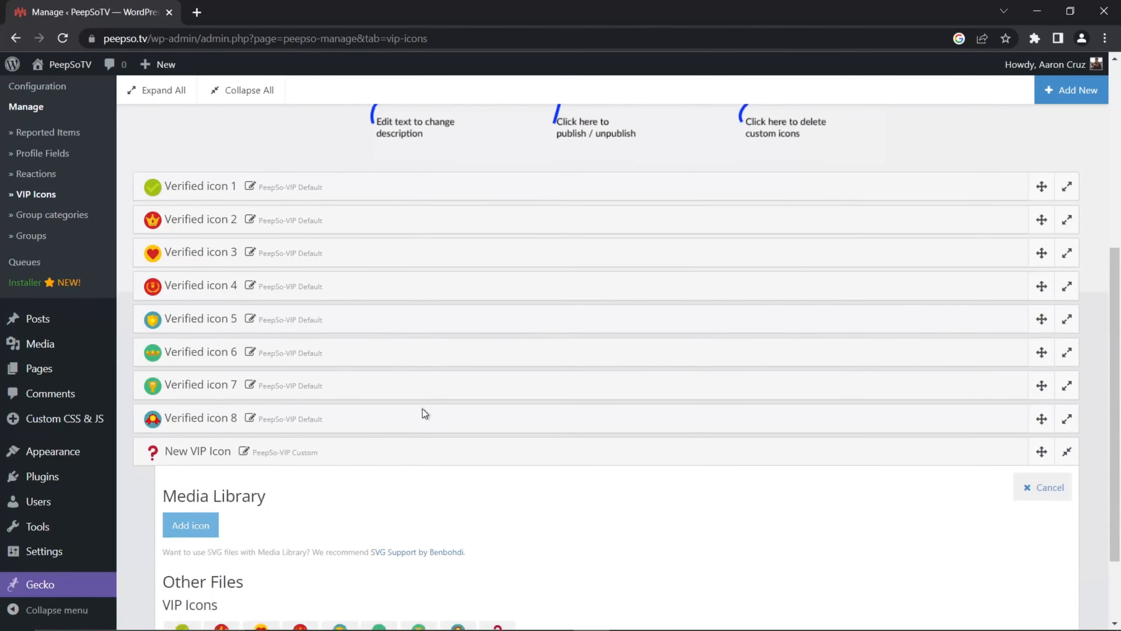
{"action": "scroll", "coordinate": [425, 414], "scroll_direction": "down", "scroll_amount": 2}
{"action": "left_click", "coordinate": [191, 422]}
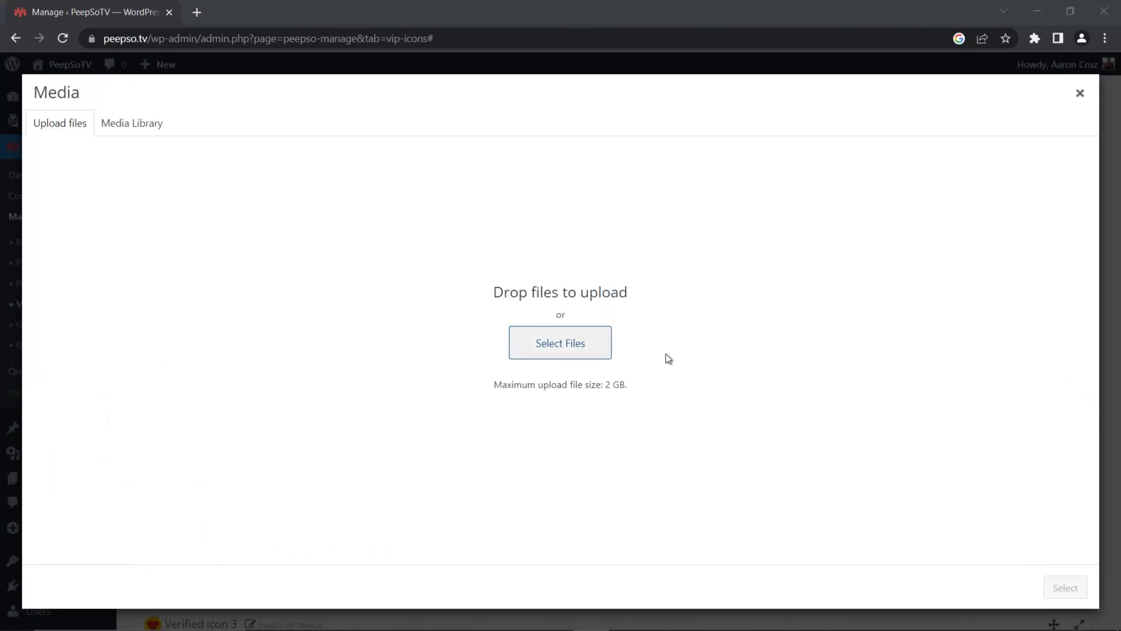
{"action": "left_click", "coordinate": [606, 349]}
{"action": "double_click", "coordinate": [430, 131]}
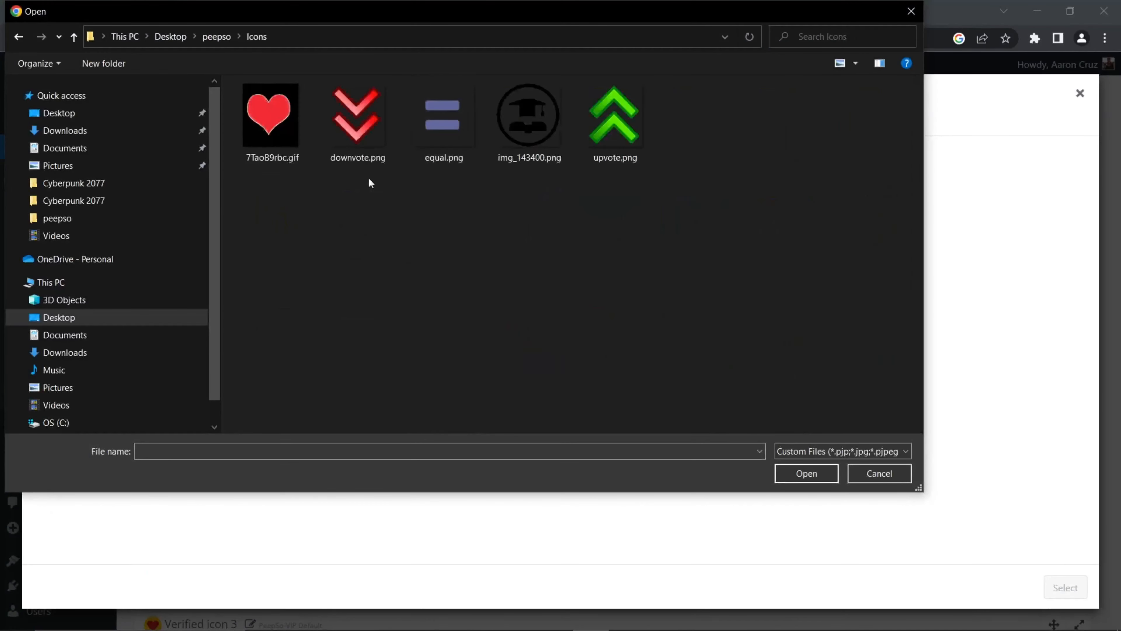
{"action": "left_click", "coordinate": [505, 114]}
{"action": "left_click", "coordinate": [801, 478]}
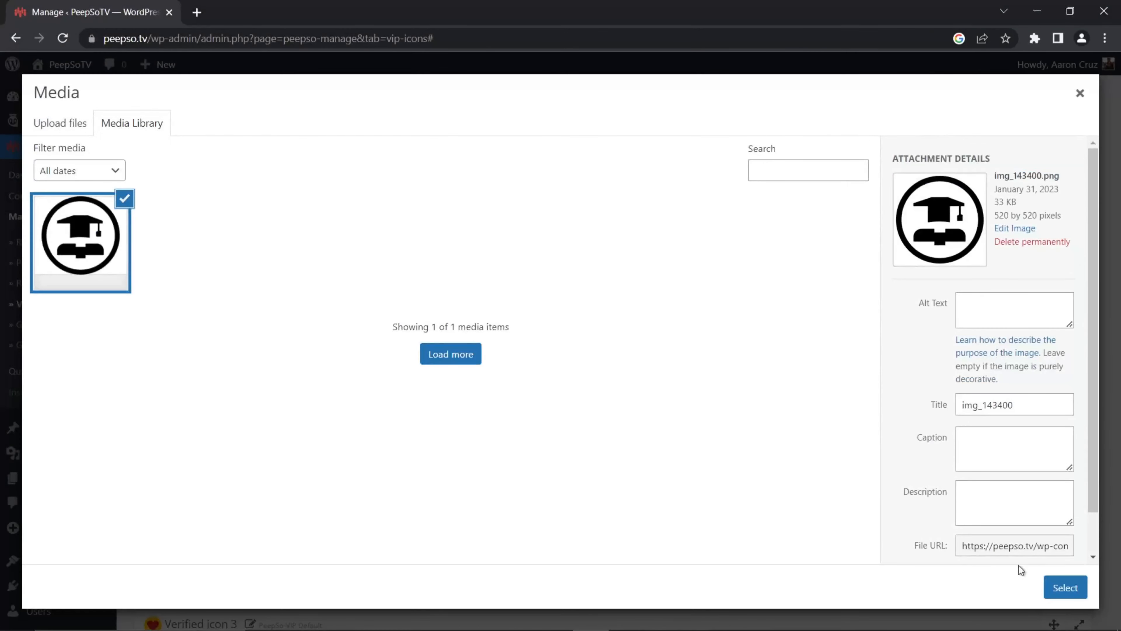
{"action": "left_click", "coordinate": [1065, 588]}
- Rename the new VIP icon to Course Complete and save the name
{"action": "left_click", "coordinate": [212, 460]}
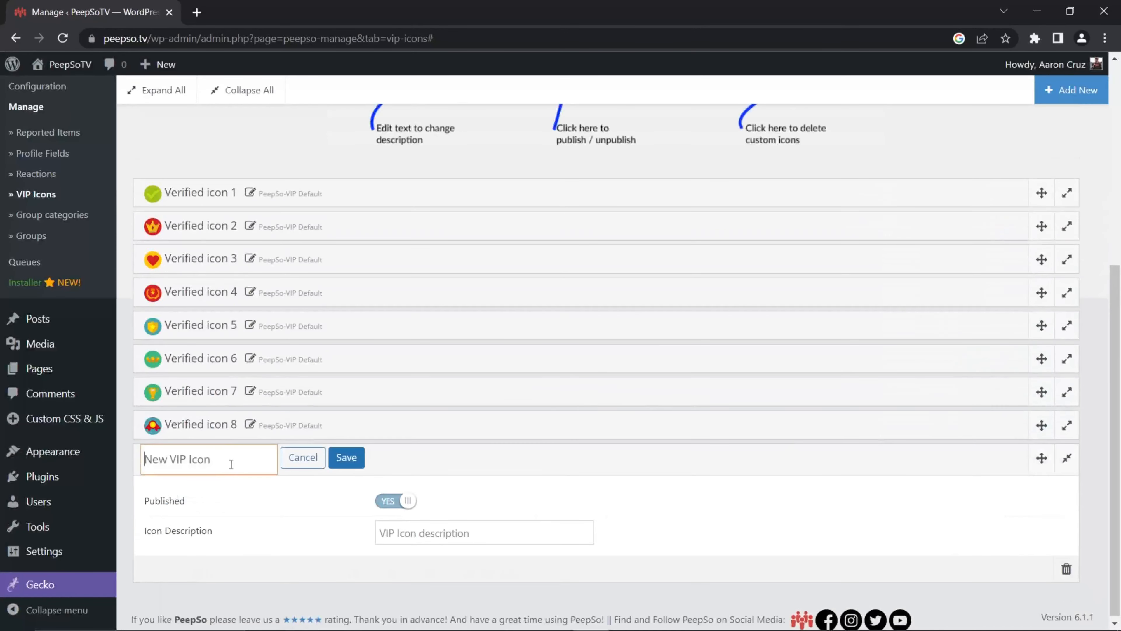
{"action": "triple_click", "coordinate": [227, 463]}
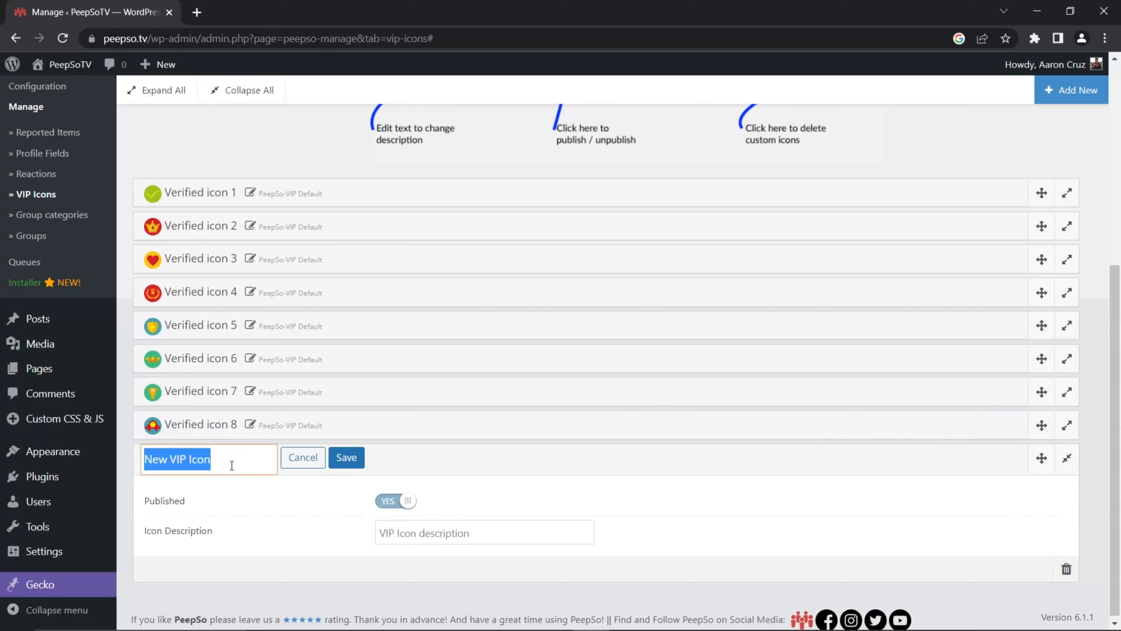
{"action": "type", "text": "Course Compl"}
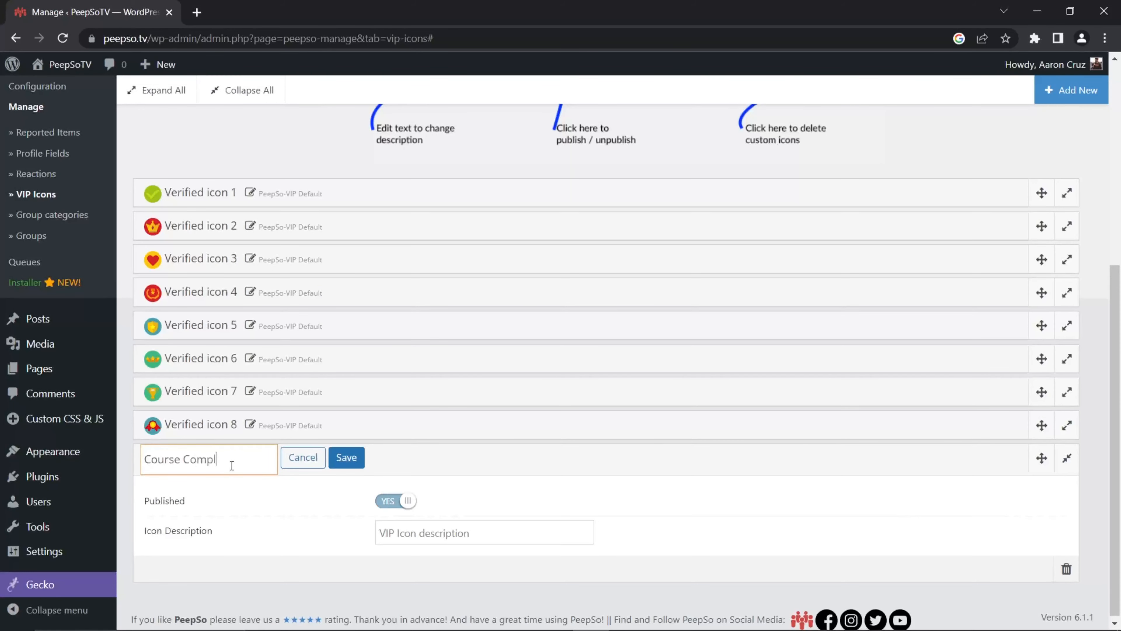
{"action": "type", "text": "ete"}
{"action": "left_click", "coordinate": [347, 458]}
- Set the new VIP icon's description to Course Complete and save it
{"action": "left_click", "coordinate": [413, 531]}
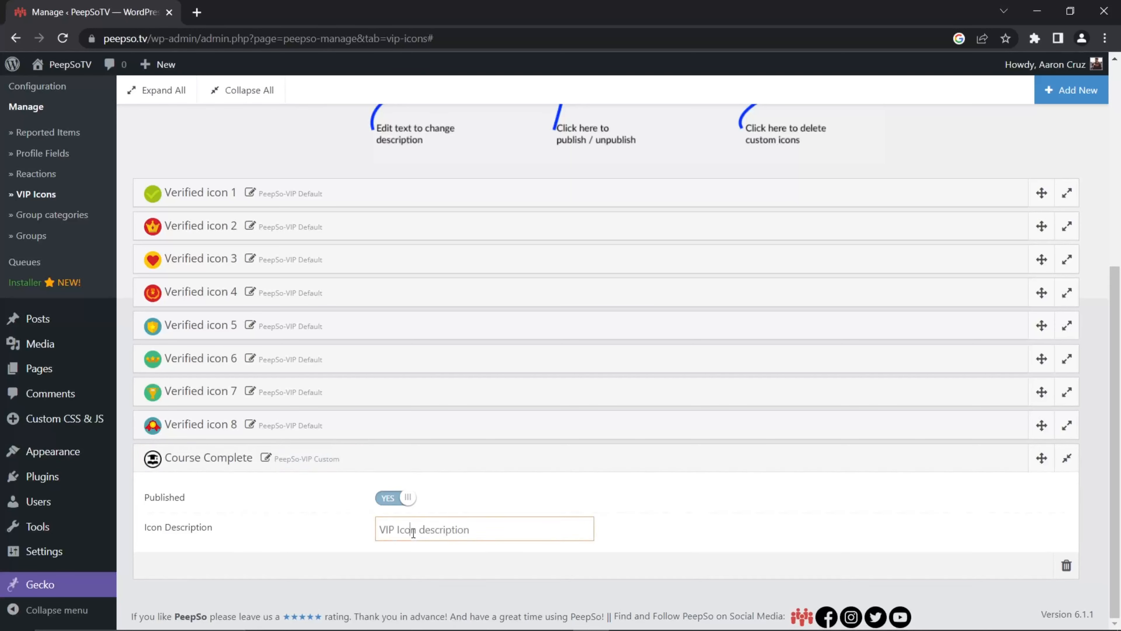
{"action": "left_click_drag", "start_coordinate": [479, 531], "coordinate": [373, 530]}
{"action": "type", "text": "c"}
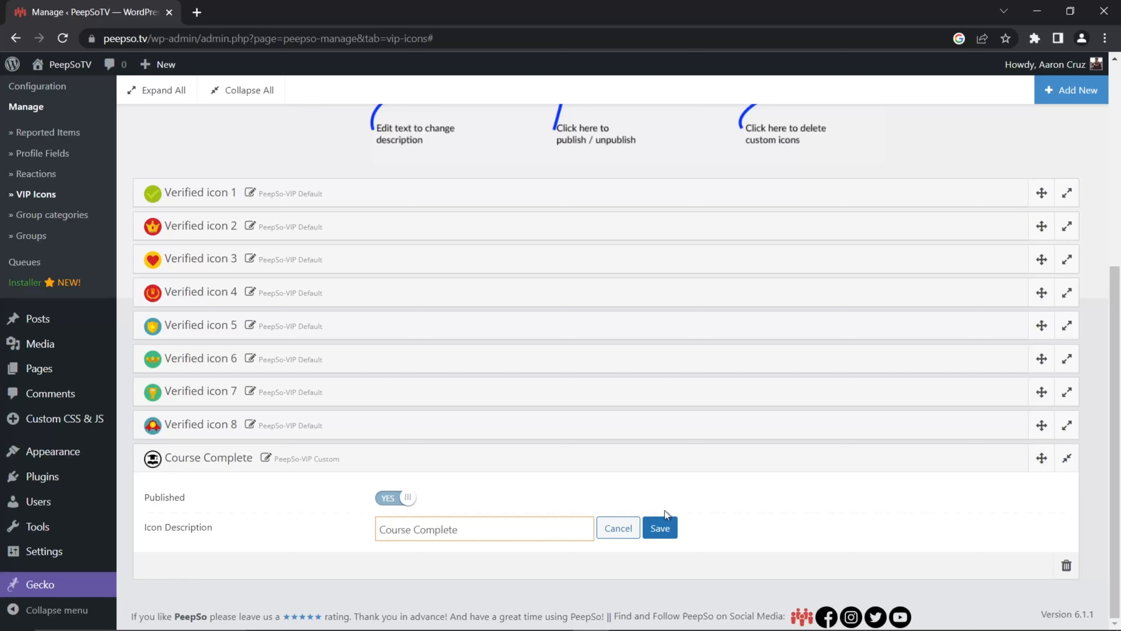
{"action": "left_click", "coordinate": [661, 527]}
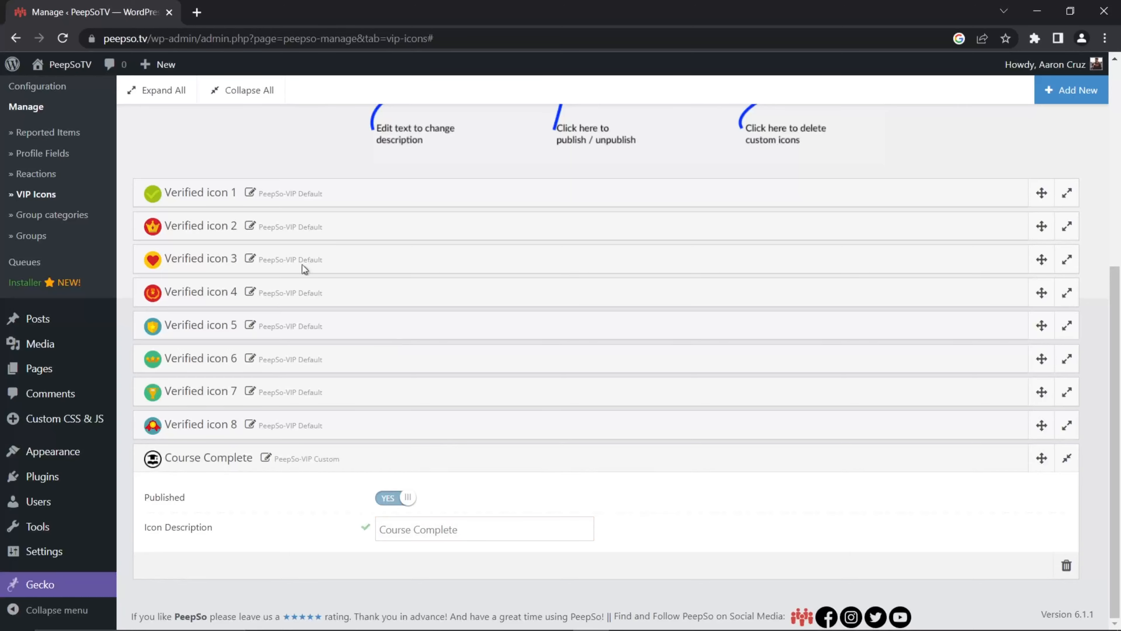
- Assign the Course Complete badge to users who complete the Learn How To Play Piano course and update the course
{"action": "scroll", "coordinate": [50, 358], "scroll_direction": "up", "scroll_amount": 8}
{"action": "mouse_move", "coordinate": [38, 121]}
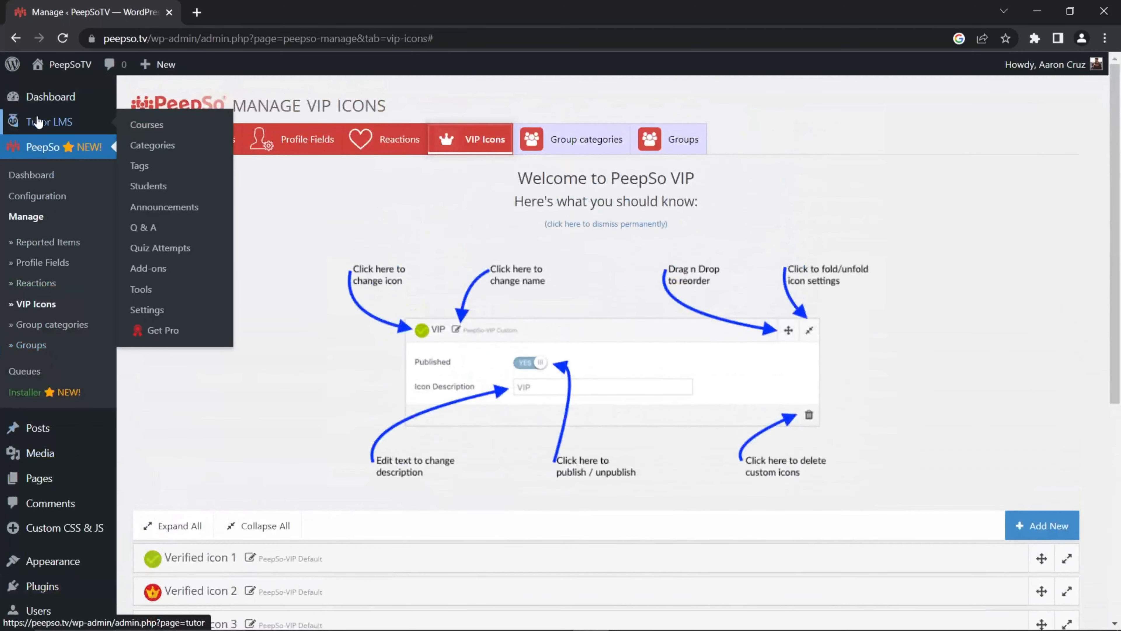
{"action": "left_click", "coordinate": [147, 126]}
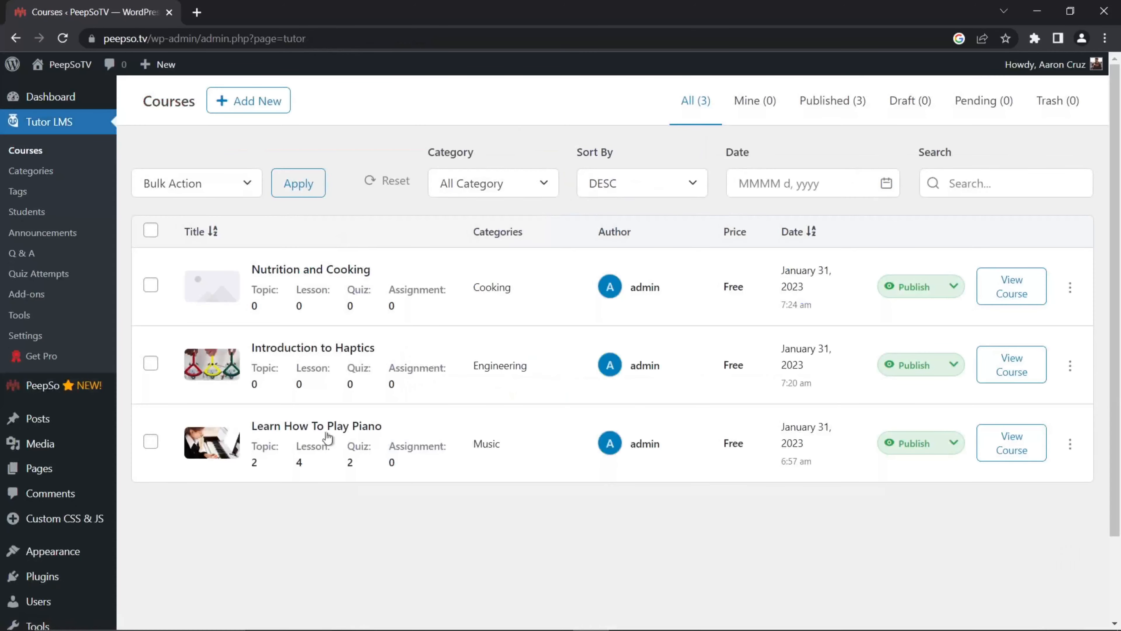
{"action": "left_click", "coordinate": [368, 426]}
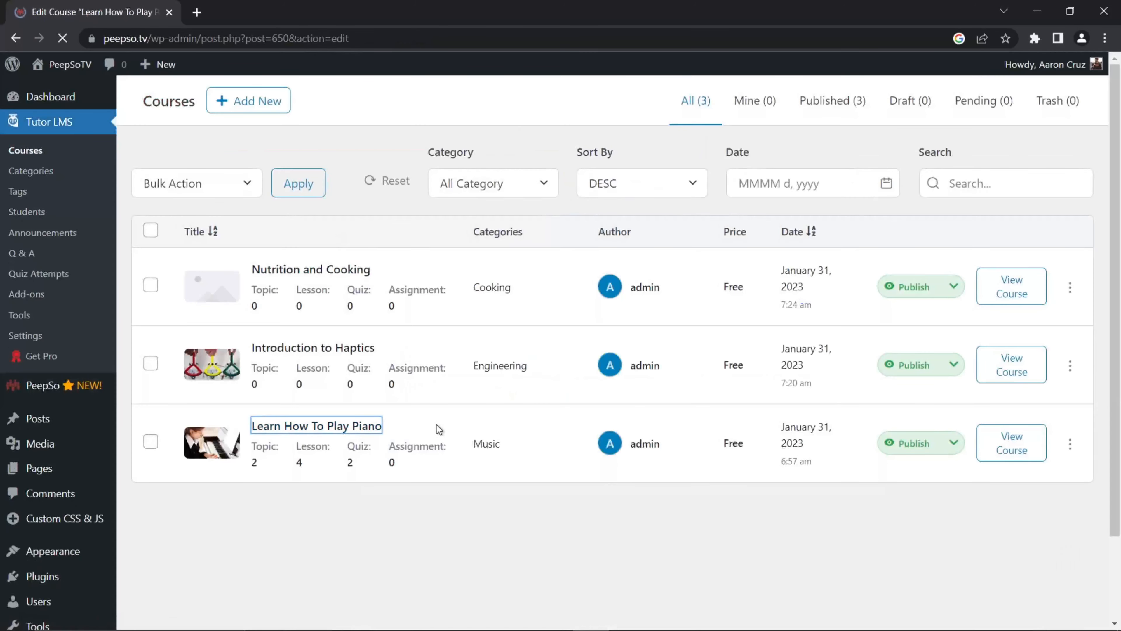
{"action": "scroll", "coordinate": [389, 367], "scroll_direction": "down", "scroll_amount": 10}
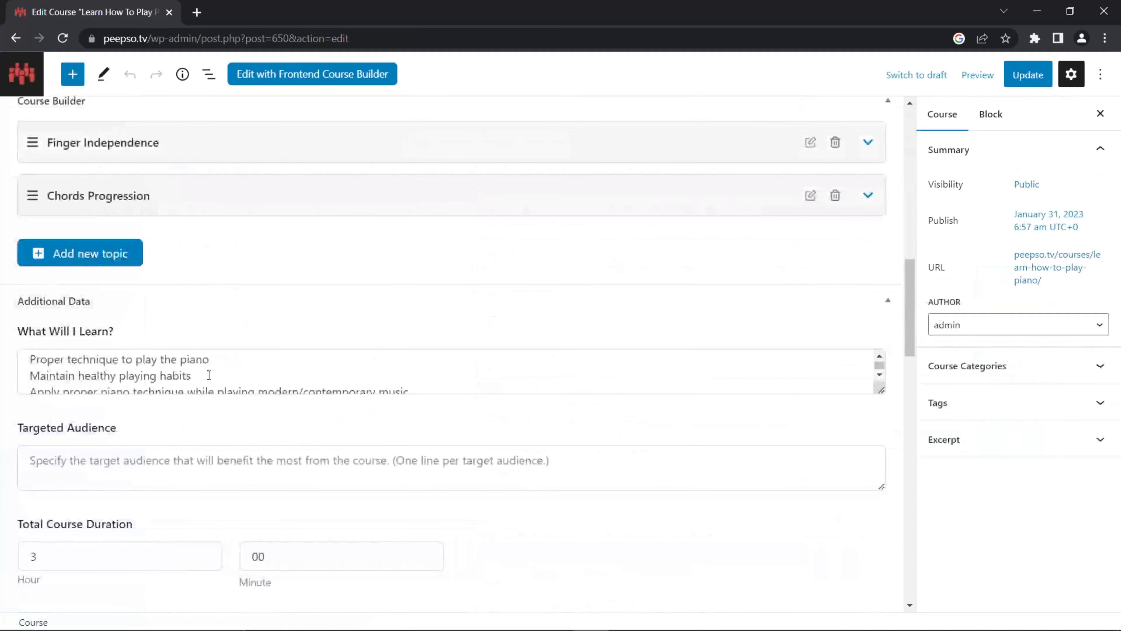
{"action": "scroll", "coordinate": [209, 375], "scroll_direction": "down", "scroll_amount": 15}
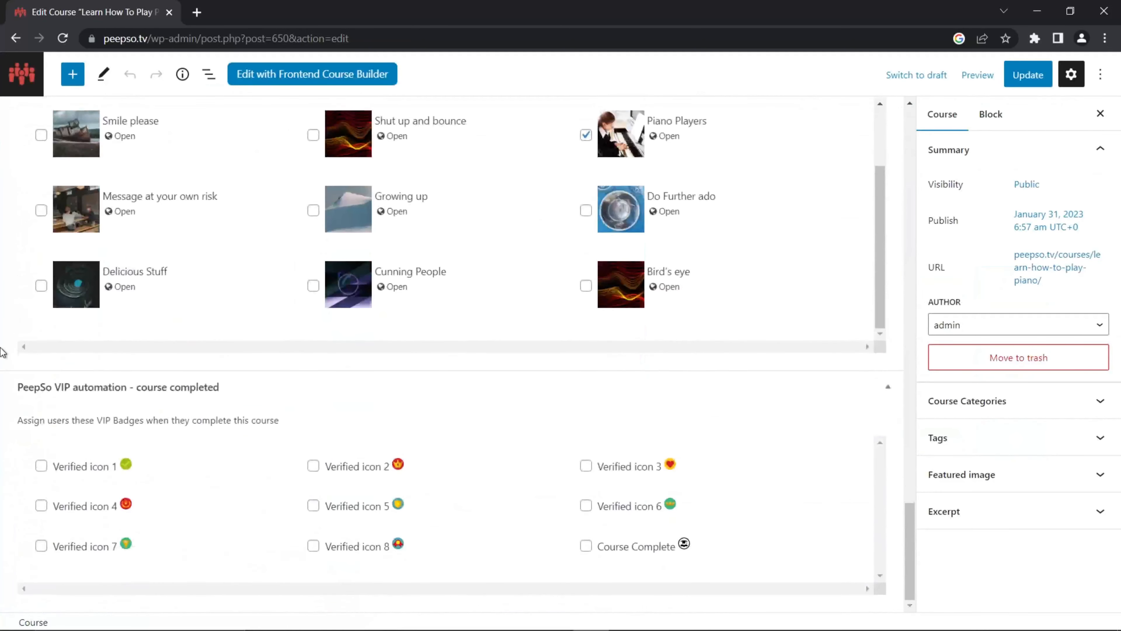
{"action": "left_click", "coordinate": [586, 546]}
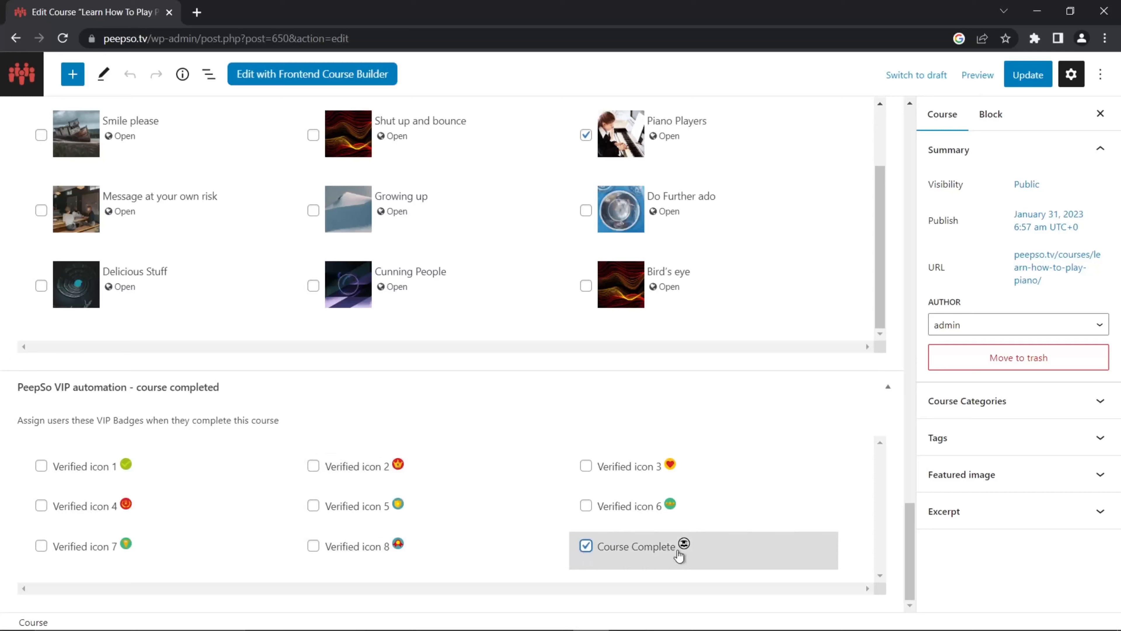
{"action": "left_click", "coordinate": [1028, 75]}
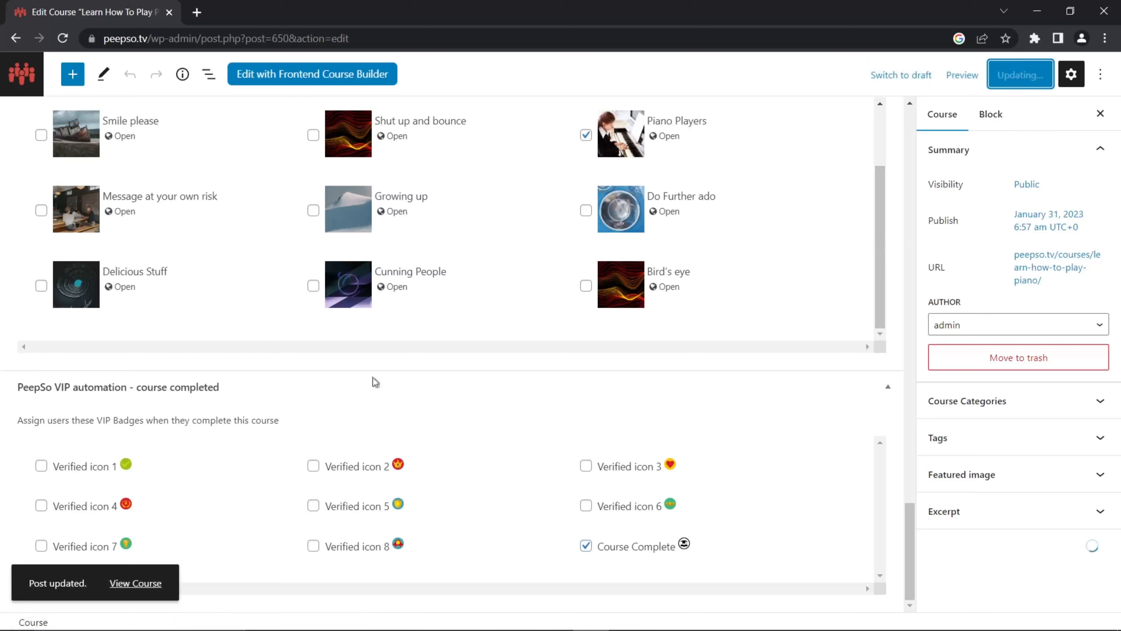
- Leave the course editor and switch to a subscriber's account from the site's full user list
{"action": "left_click", "coordinate": [22, 74]}
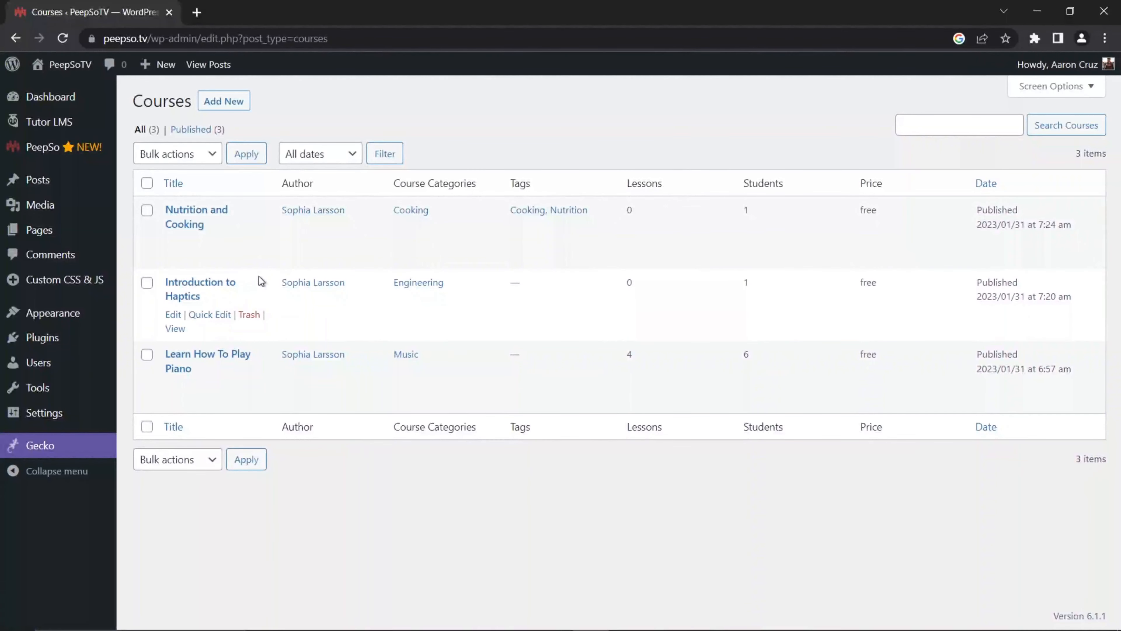
{"action": "mouse_move", "coordinate": [102, 370]}
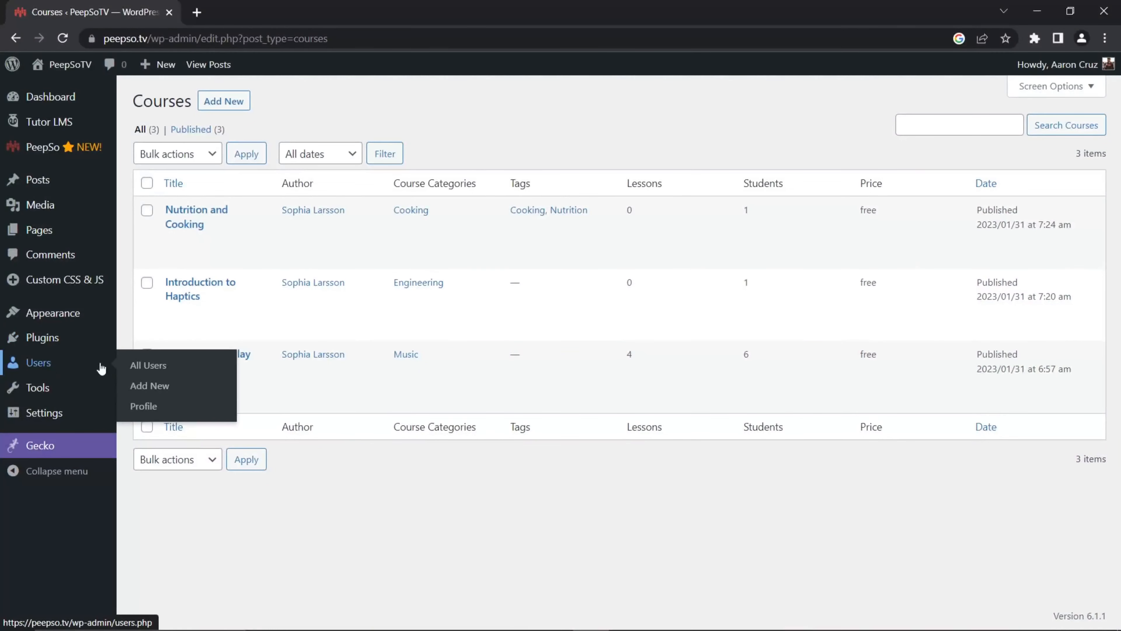
{"action": "left_click", "coordinate": [142, 369]}
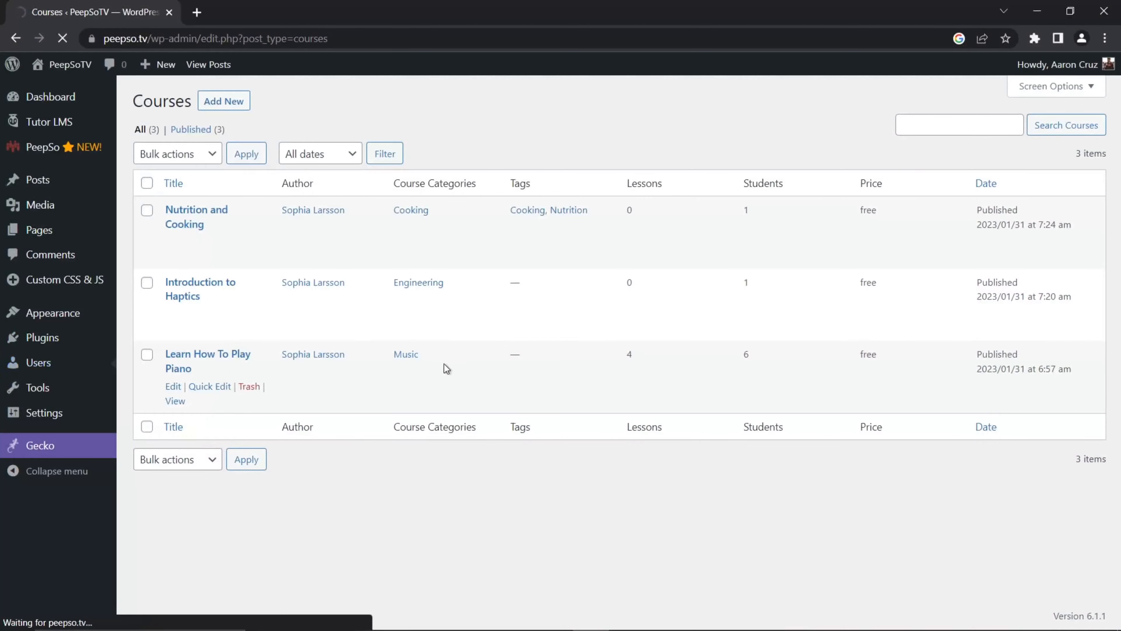
{"action": "scroll", "coordinate": [308, 415], "scroll_direction": "down", "scroll_amount": 1}
{"action": "scroll", "coordinate": [308, 416], "scroll_direction": "down", "scroll_amount": 15}
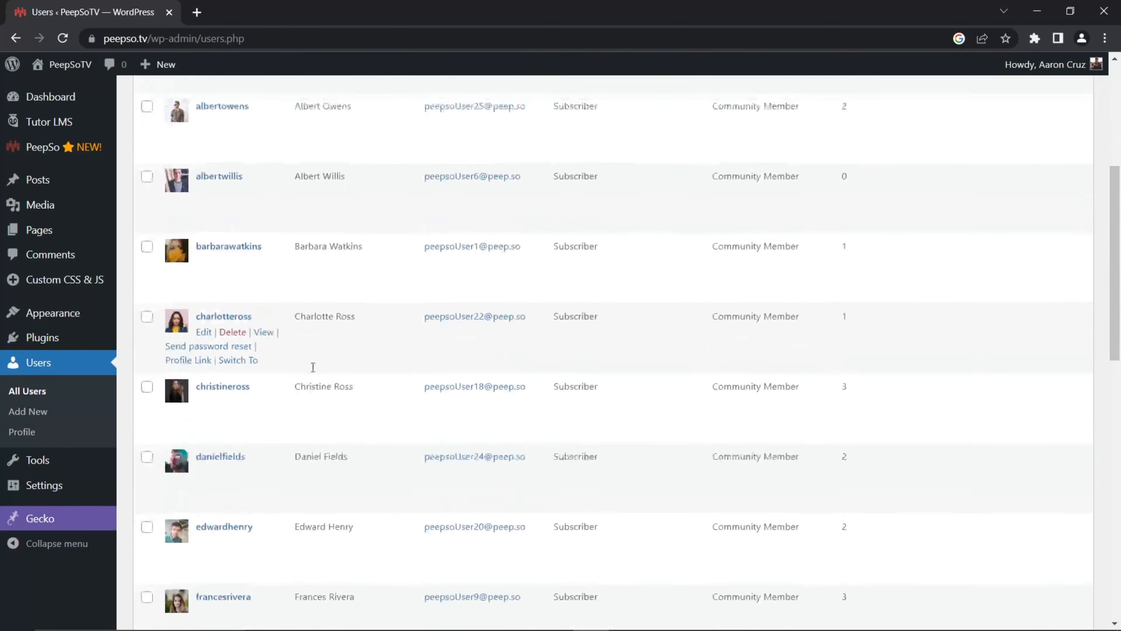
{"action": "scroll", "coordinate": [265, 394], "scroll_direction": "down", "scroll_amount": 2}
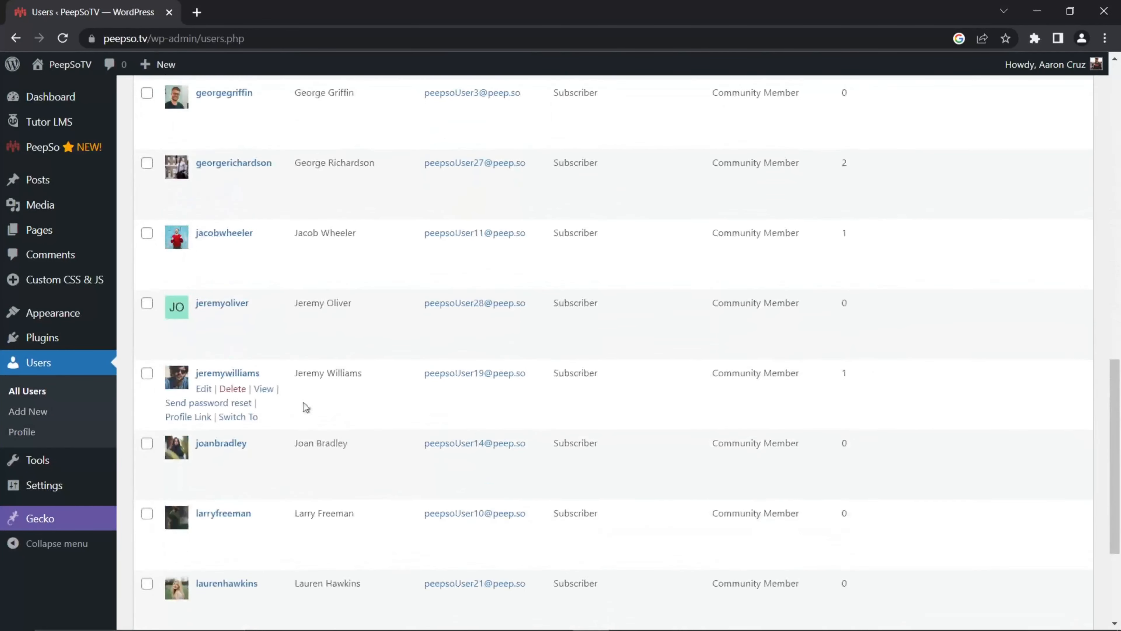
{"action": "left_click", "coordinate": [244, 558]}
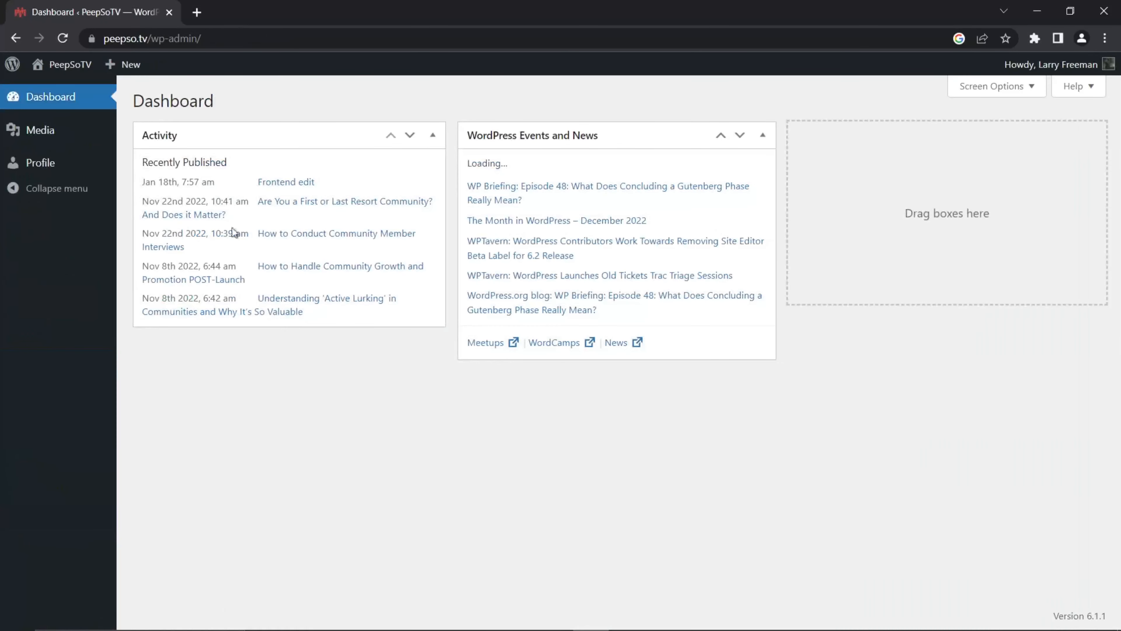
- Open the site's front end in a new browser tab and show its course list
{"action": "mouse_move", "coordinate": [56, 67]}
{"action": "right_click", "coordinate": [84, 108]}
{"action": "left_click", "coordinate": [121, 114]}
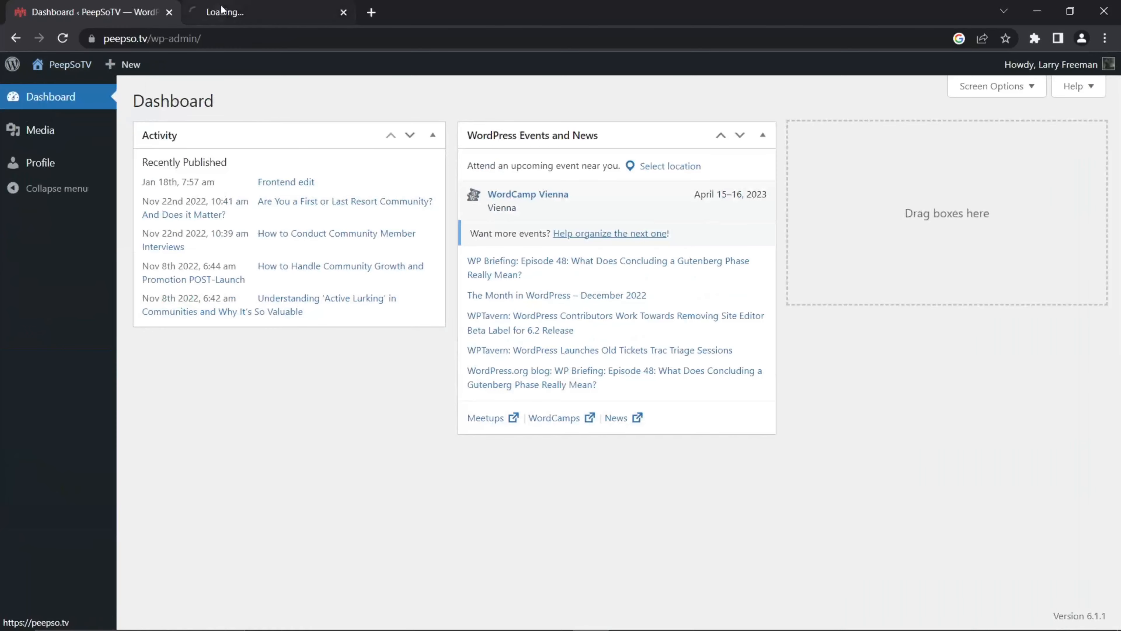
{"action": "left_click", "coordinate": [222, 11]}
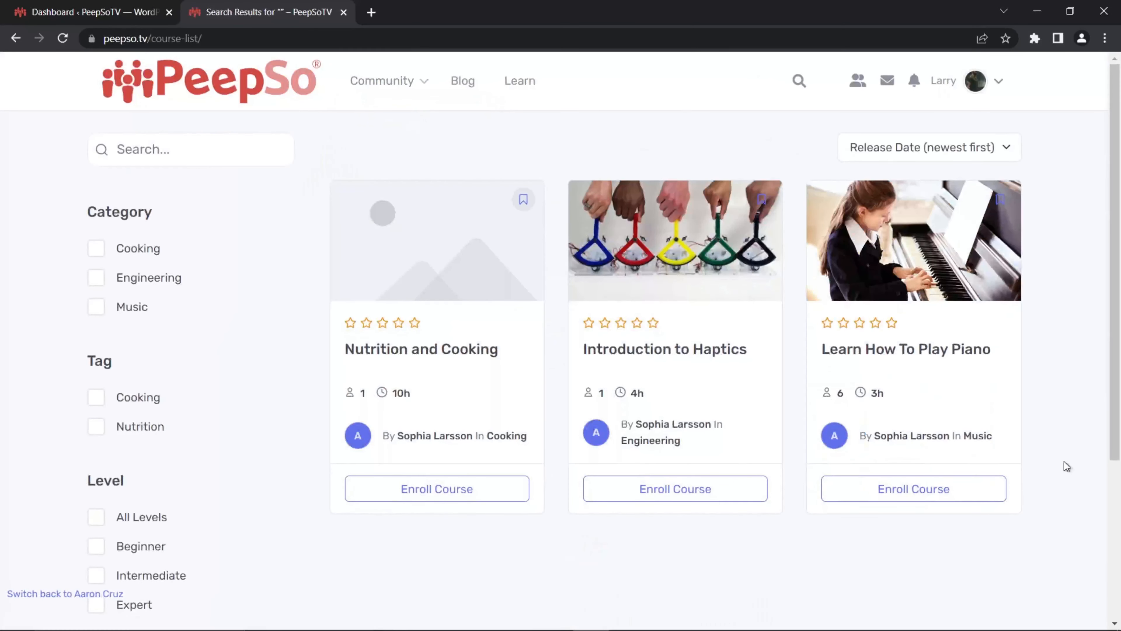
- Enroll the member in Learn How To Play Piano and complete the course, skipping the rating request
{"action": "left_click", "coordinate": [919, 490]}
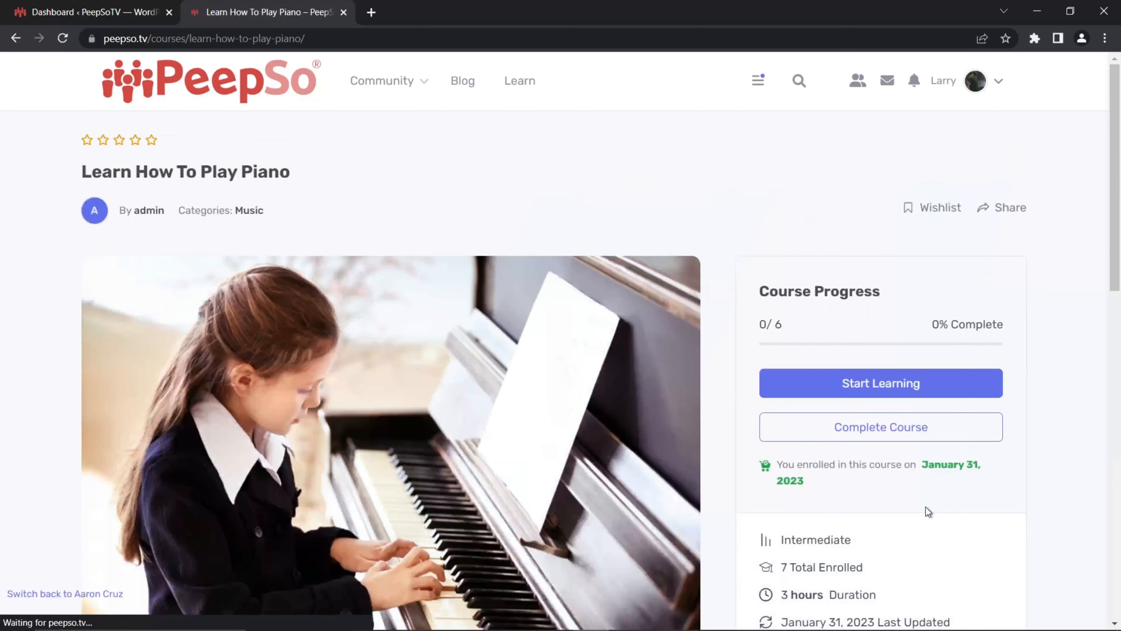
{"action": "left_click", "coordinate": [969, 437]}
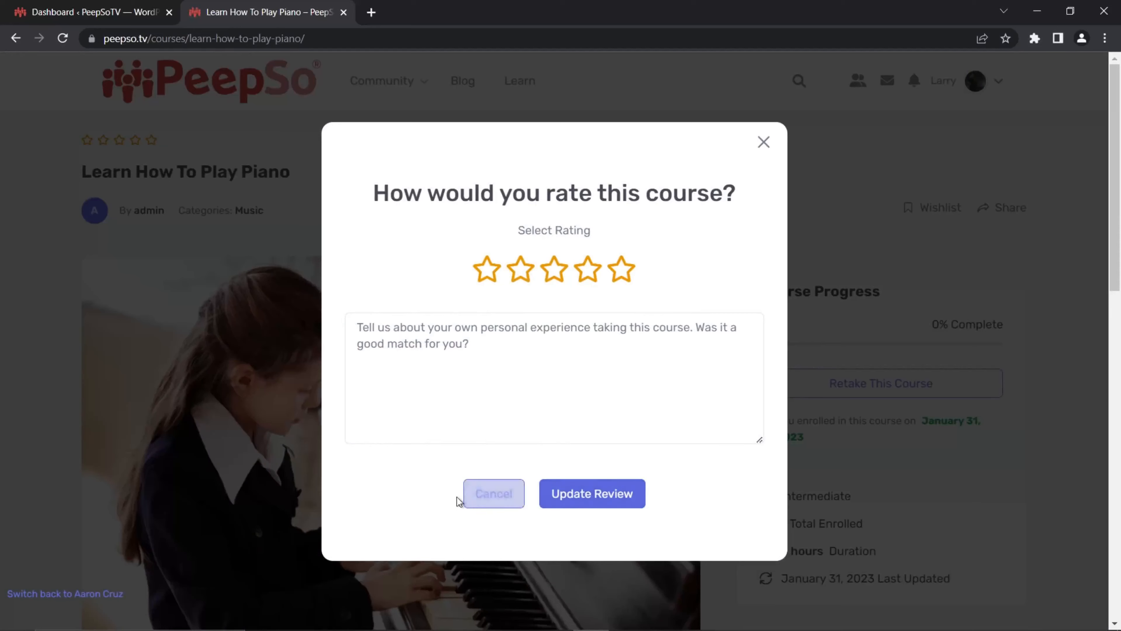
{"action": "left_click", "coordinate": [512, 498]}
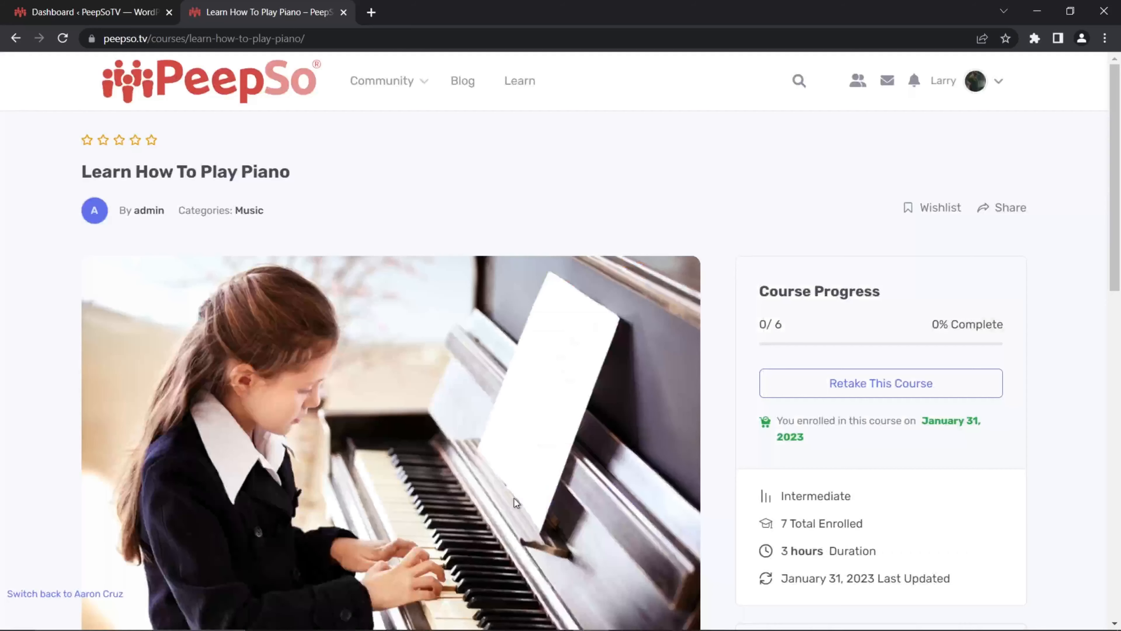
- Check the community activity stream for the member's Course Complete badge and the course completion post
{"action": "mouse_move", "coordinate": [375, 87]}
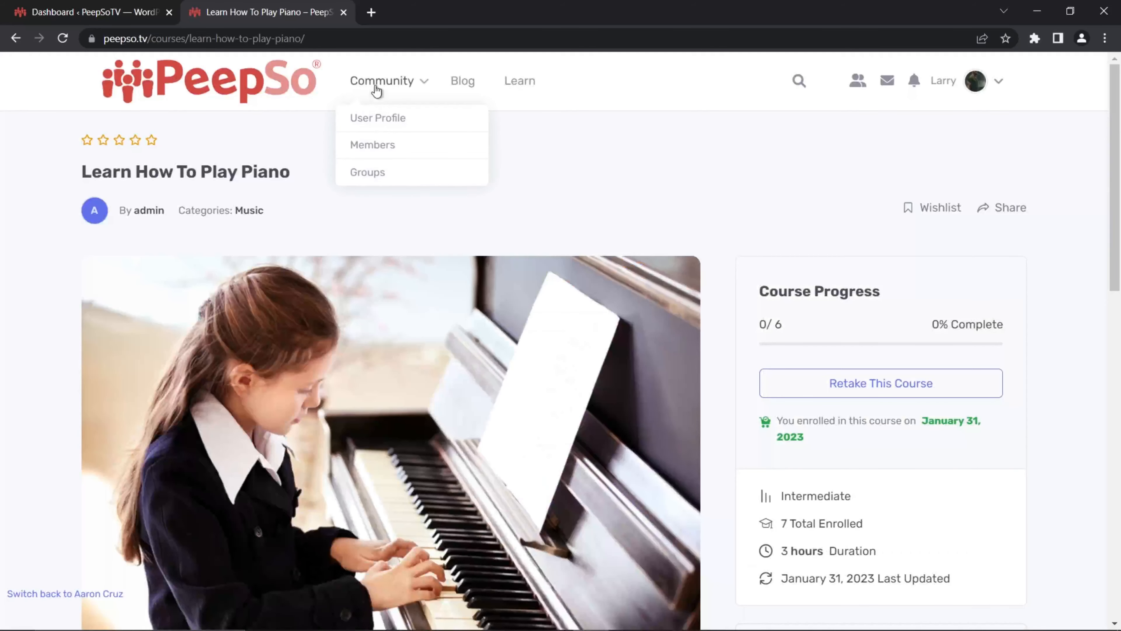
{"action": "left_click", "coordinate": [438, 115]}
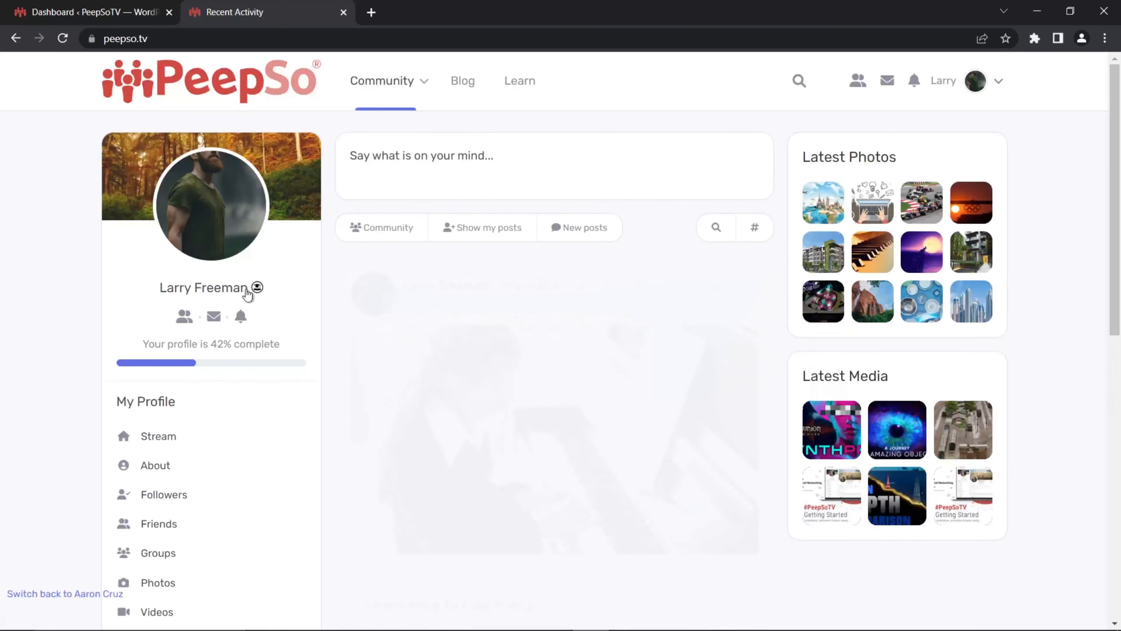
{"action": "mouse_move", "coordinate": [261, 292]}
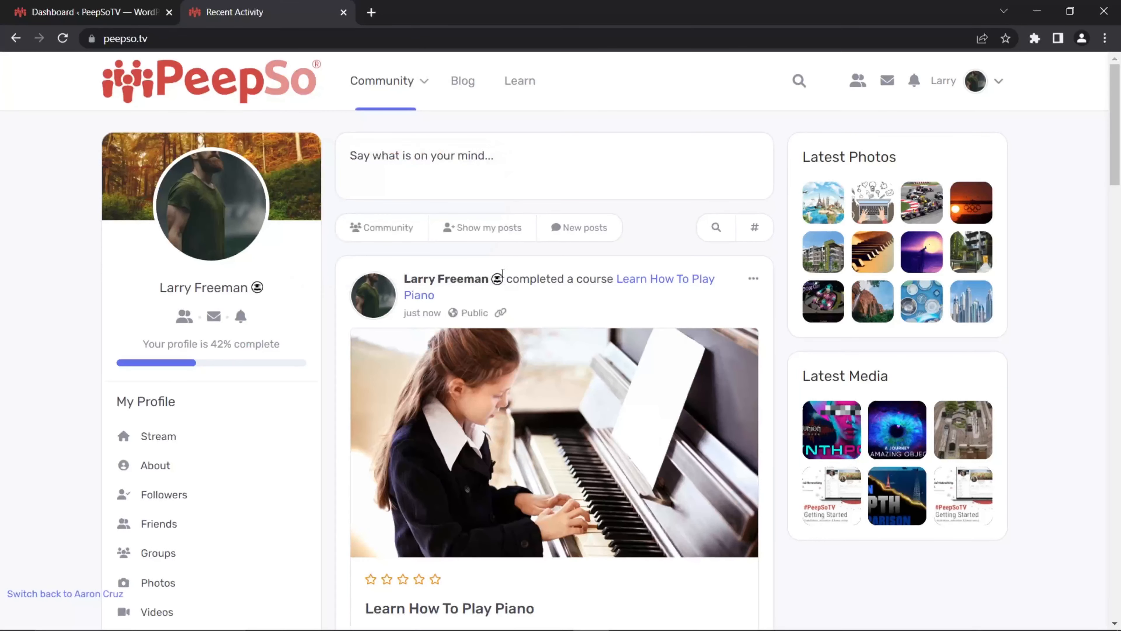
{"action": "left_click", "coordinate": [63, 38]}
{"action": "scroll", "coordinate": [628, 365], "scroll_direction": "down", "scroll_amount": 12}
{"action": "scroll", "coordinate": [577, 380], "scroll_direction": "up", "scroll_amount": 12}
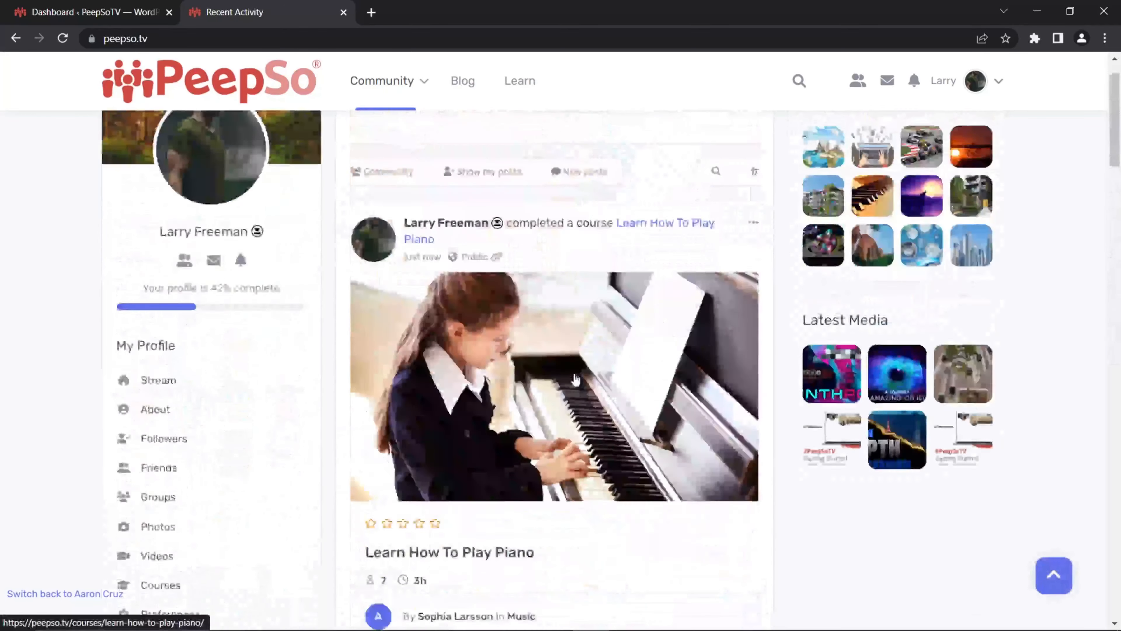